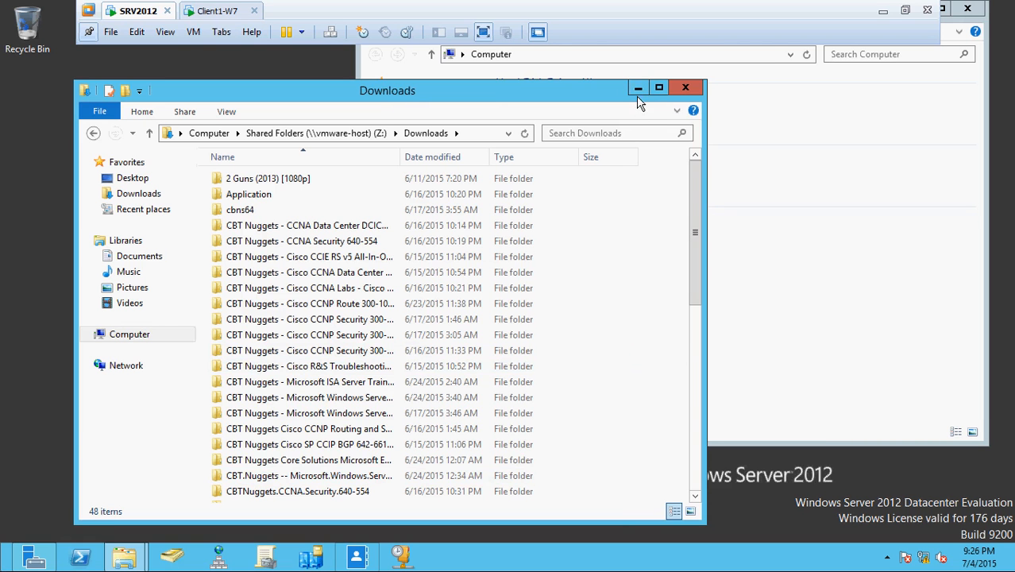
Open Z:\Downloads, show its contents as a List, and select the mozilla-firefox(17.0.1) installer.
{"action": "left_click", "coordinate": [639, 89]}
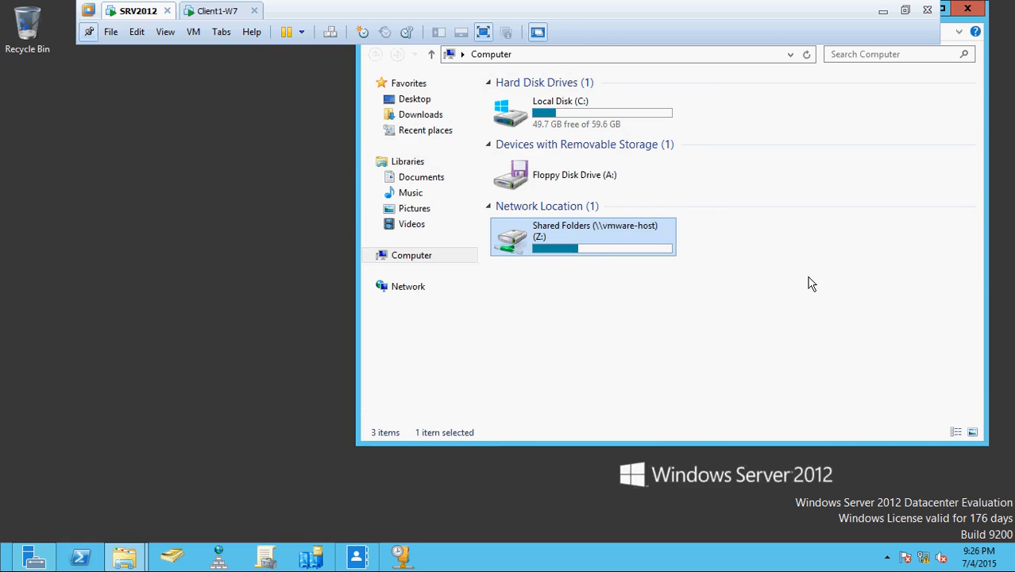
{"action": "double_click", "coordinate": [594, 252]}
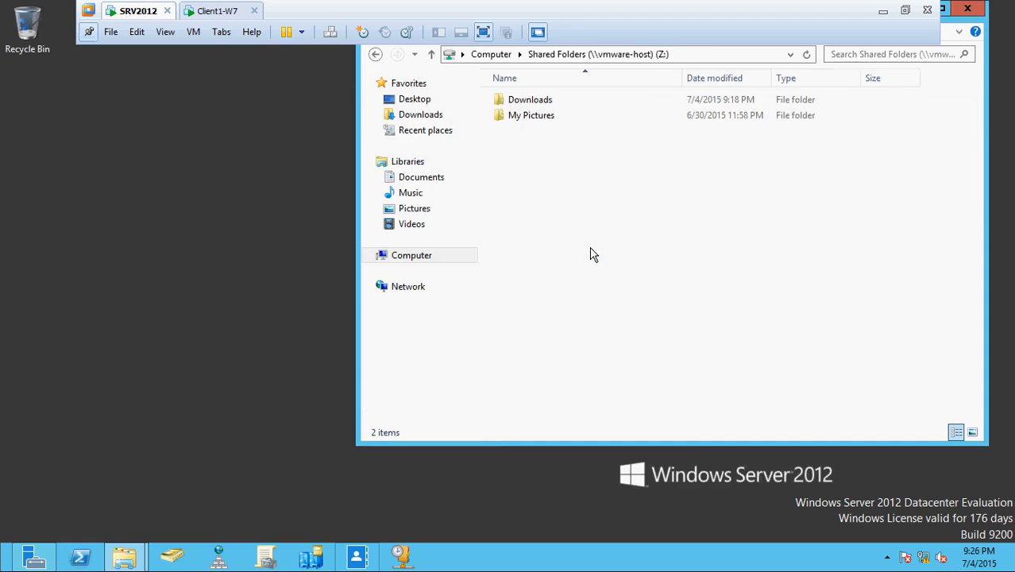
{"action": "double_click", "coordinate": [531, 101]}
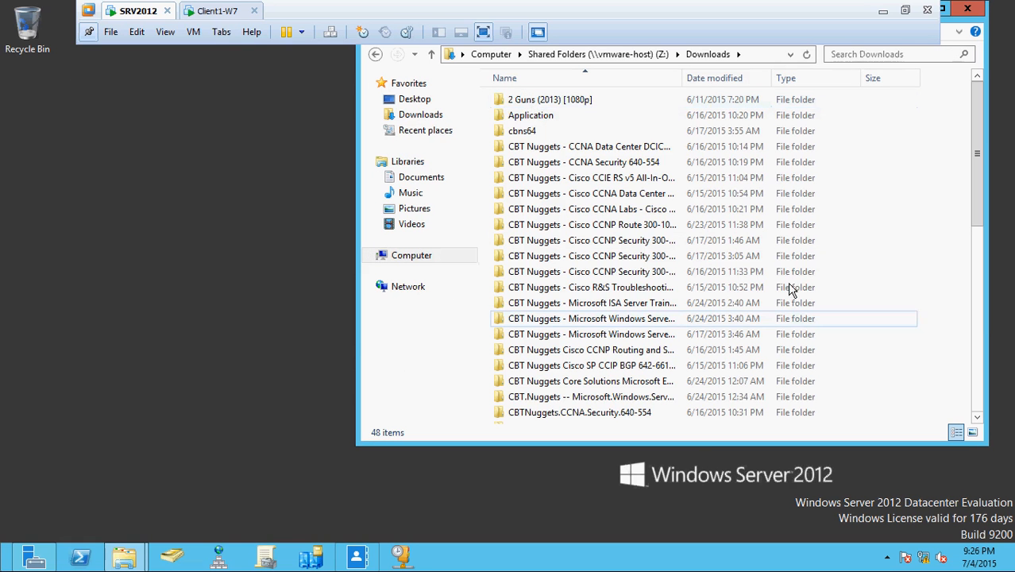
{"action": "right_click", "coordinate": [888, 176]}
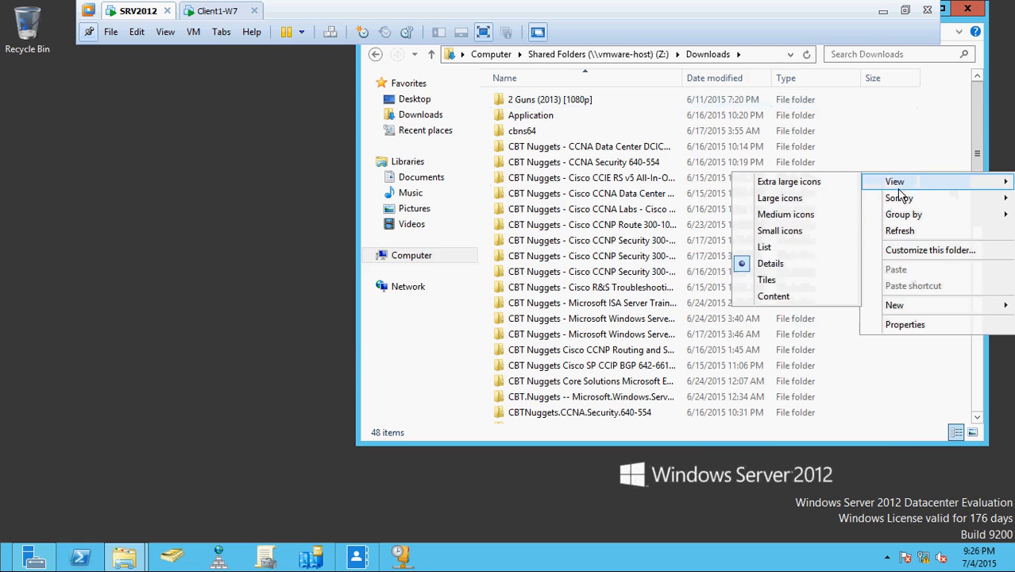
{"action": "left_click", "coordinate": [789, 255]}
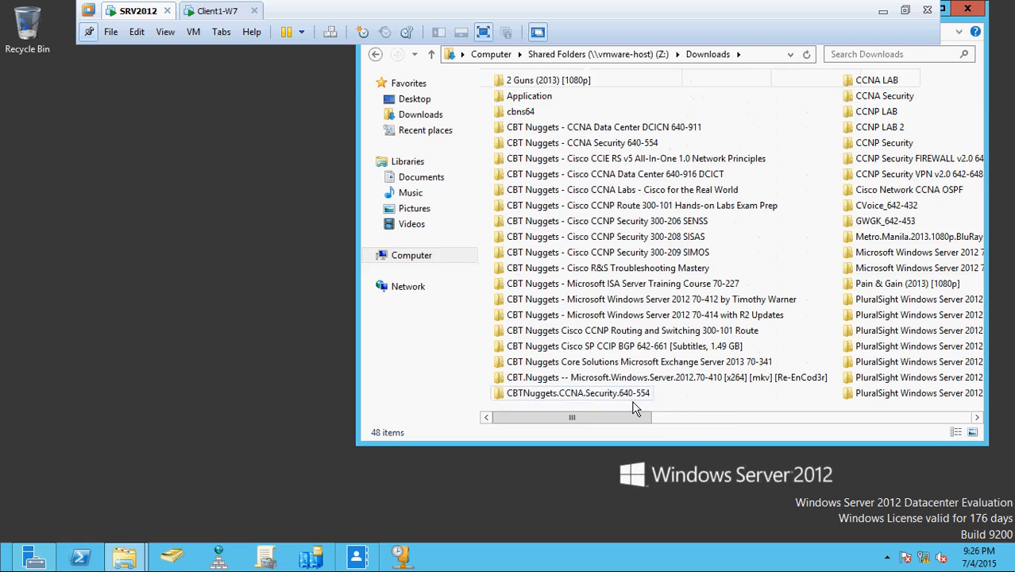
{"action": "left_click_drag", "start_coordinate": [613, 419], "coordinate": [804, 420]}
{"action": "left_click", "coordinate": [833, 164]}
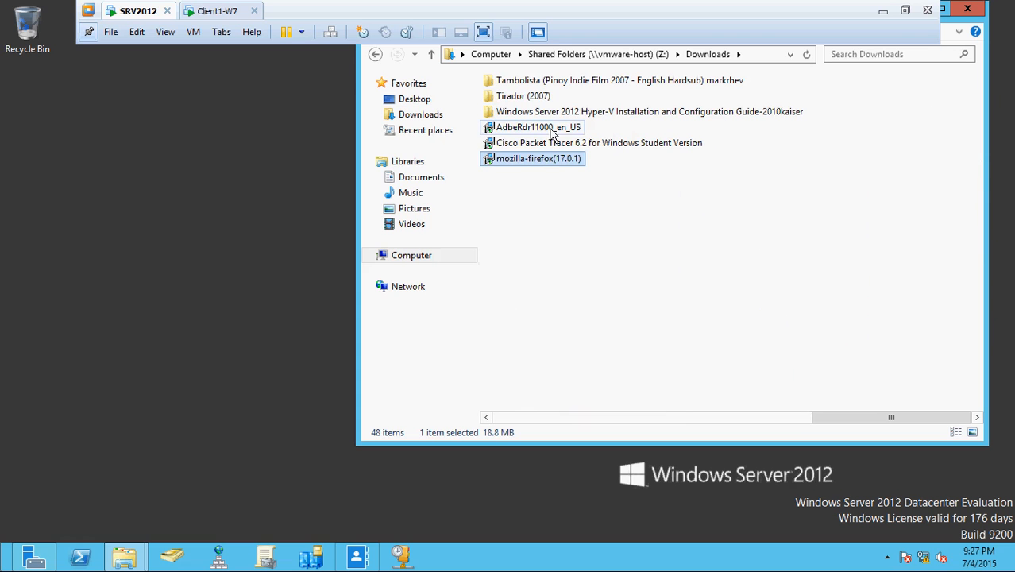
Copy the AdbeRdr11000_en_US and mozilla-firefox(17.0.1) installers, then return to the desktop.
{"action": "left_click", "coordinate": [551, 133], "text": "ctrl"}
{"action": "right_click", "coordinate": [551, 129]}
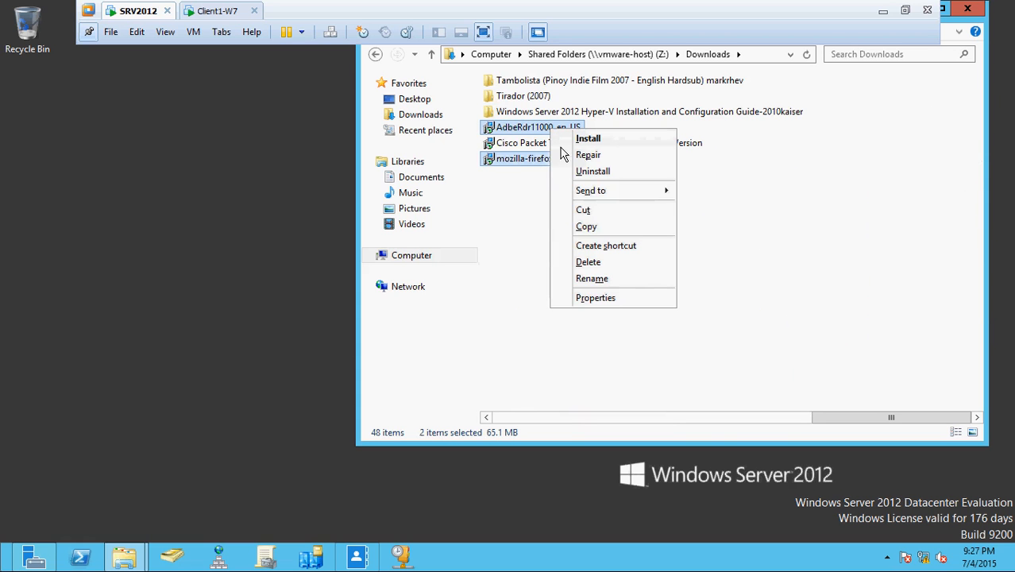
{"action": "left_click", "coordinate": [590, 231]}
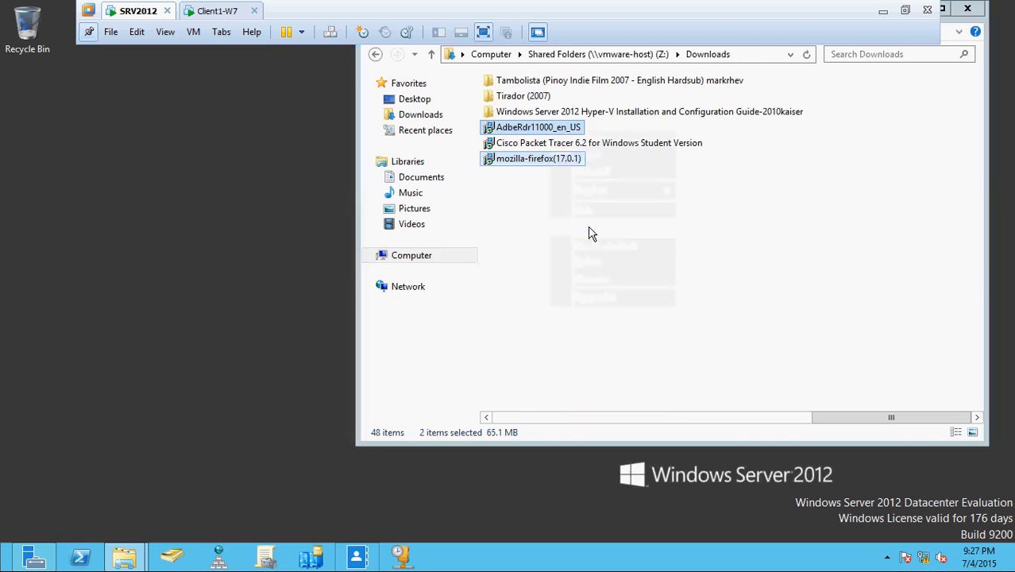
{"action": "key", "text": "super"}
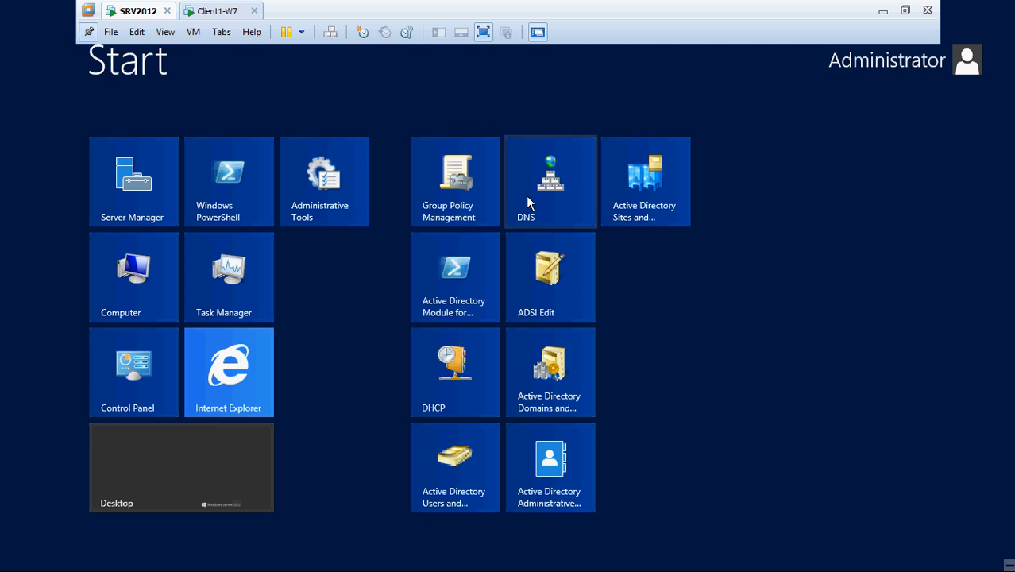
{"action": "left_click", "coordinate": [259, 429]}
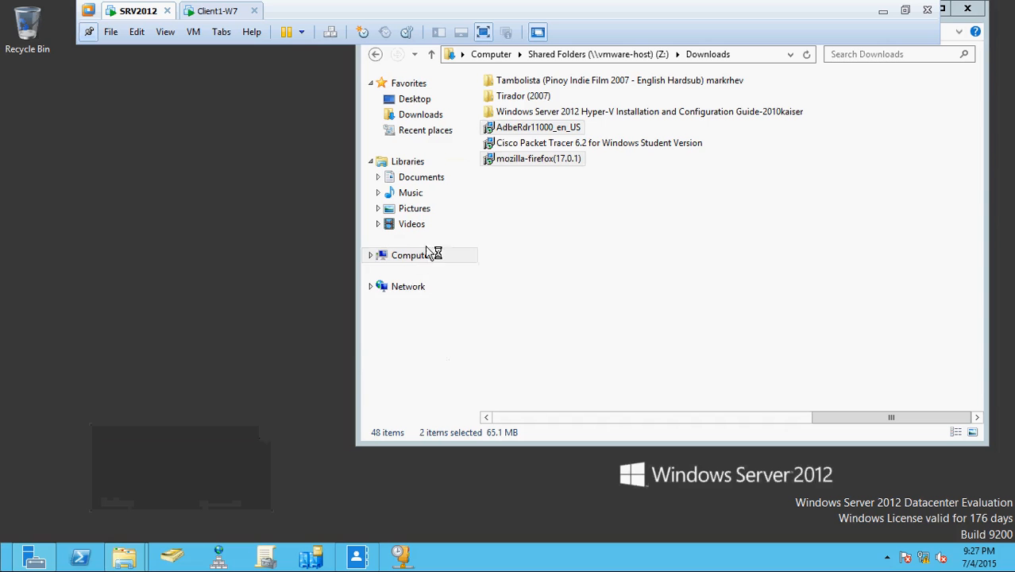
Reselect the mozilla-firefox(17.0.1) installer and close DNS Manager.
{"action": "left_click", "coordinate": [590, 220]}
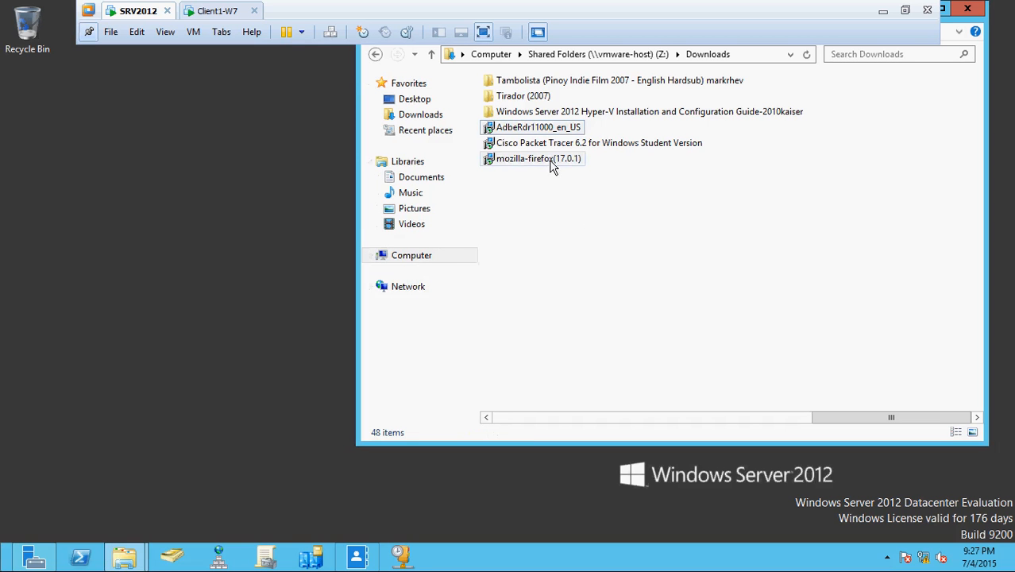
{"action": "left_click", "coordinate": [551, 159]}
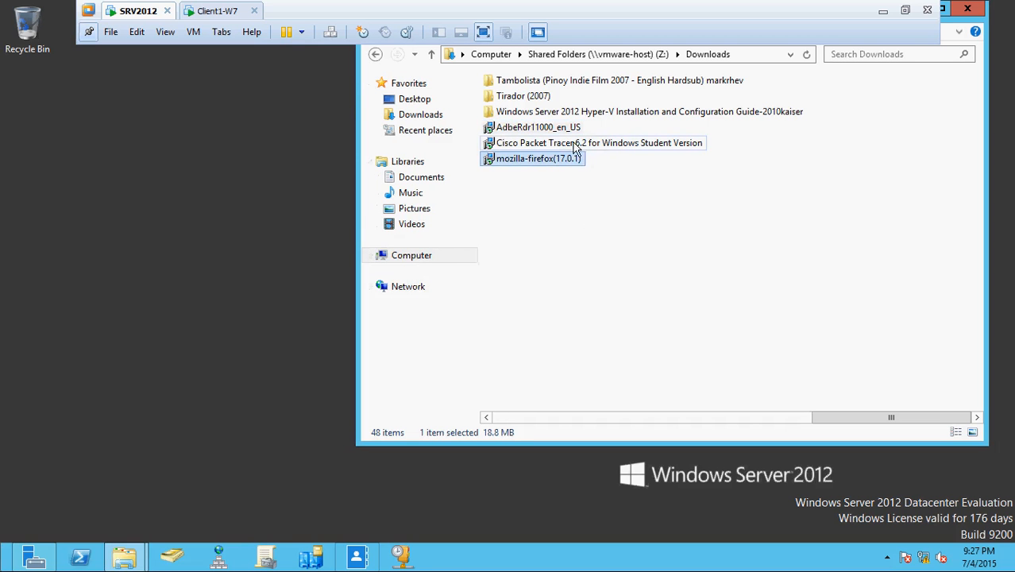
{"action": "left_click", "coordinate": [286, 175]}
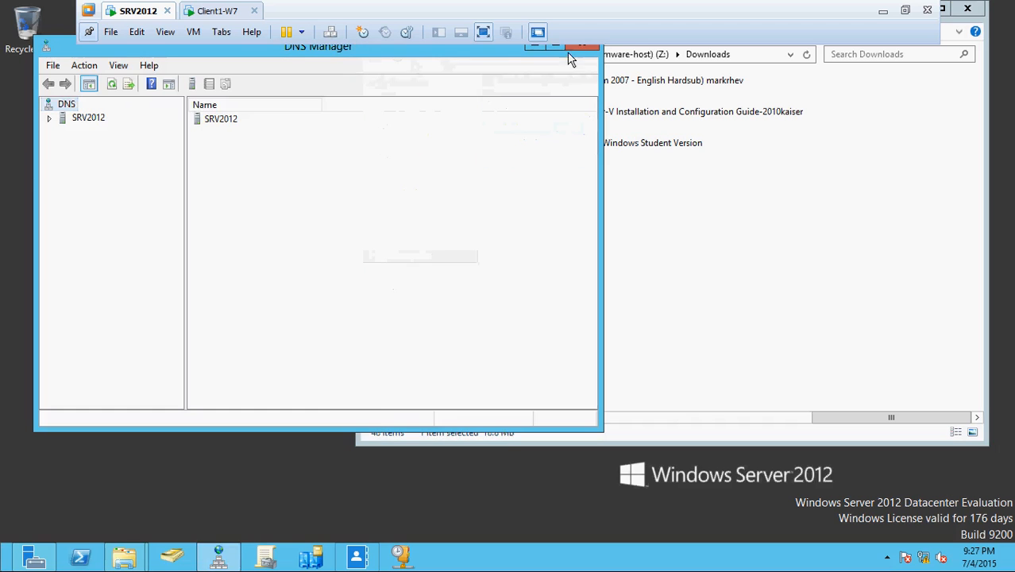
{"action": "left_click", "coordinate": [570, 48]}
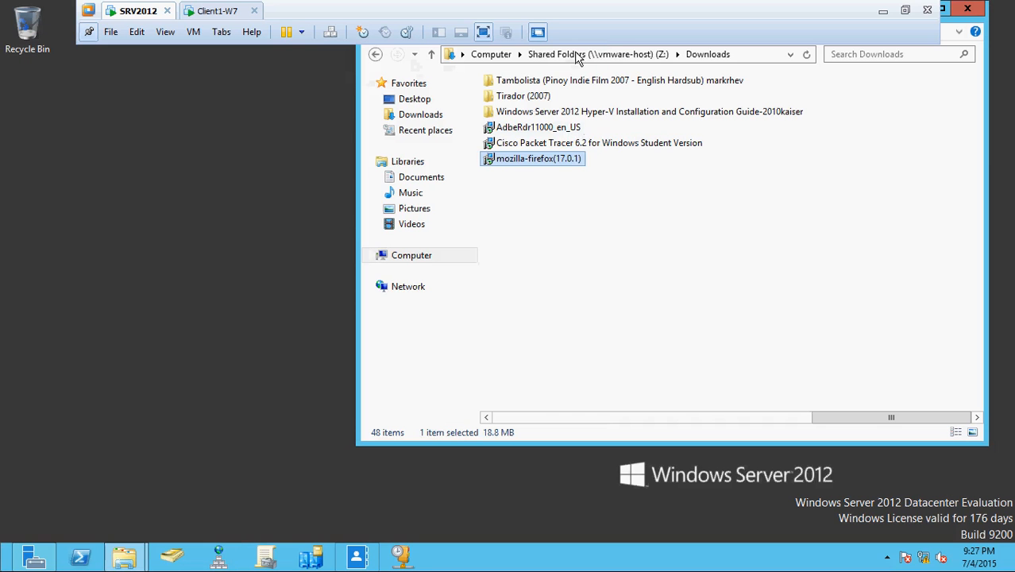
Copy both installers again and bring up the Computer view of the drives.
{"action": "left_click", "coordinate": [571, 128], "text": "ctrl"}
{"action": "right_click", "coordinate": [571, 129]}
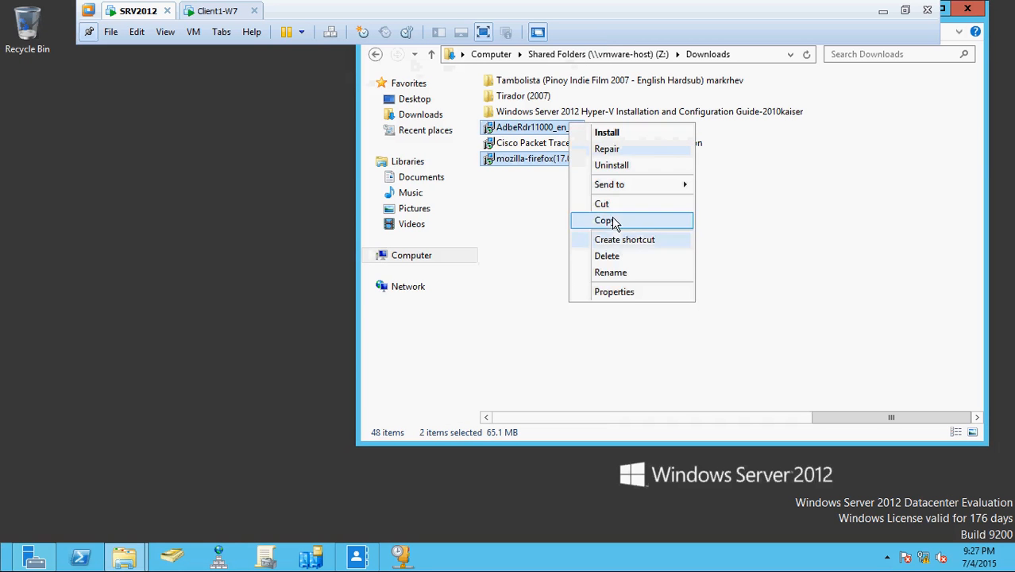
{"action": "left_click", "coordinate": [615, 219]}
{"action": "left_click", "coordinate": [366, 257]}
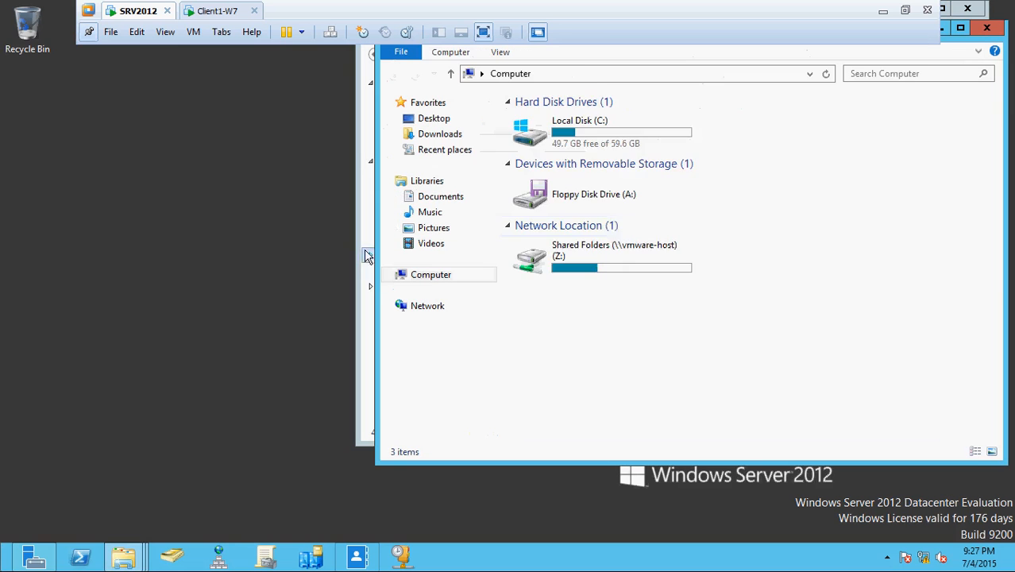
Create a new folder named Application on Local Disk (C:).
{"action": "left_click", "coordinate": [608, 146]}
{"action": "double_click", "coordinate": [608, 145]}
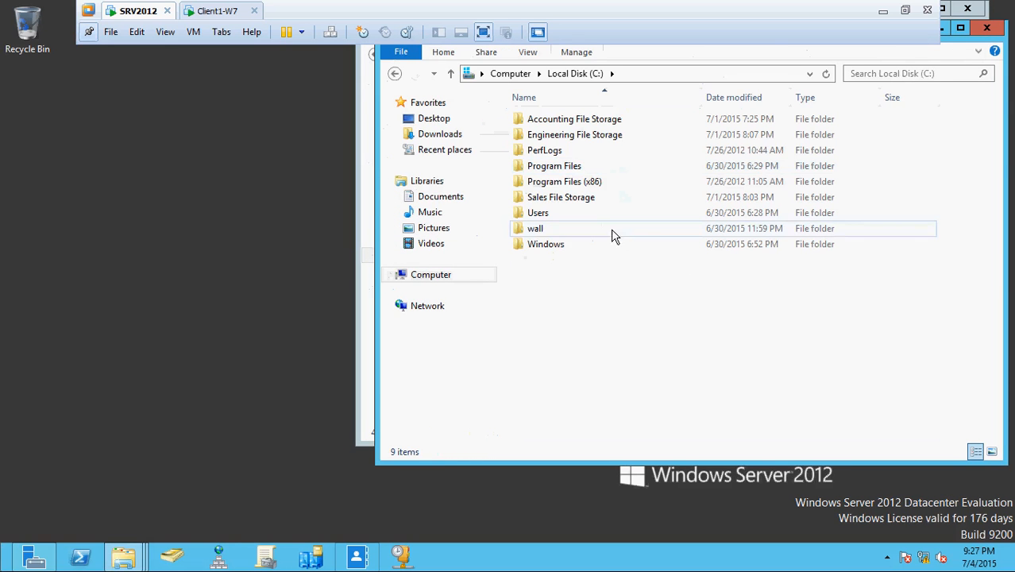
{"action": "right_click", "coordinate": [582, 297]}
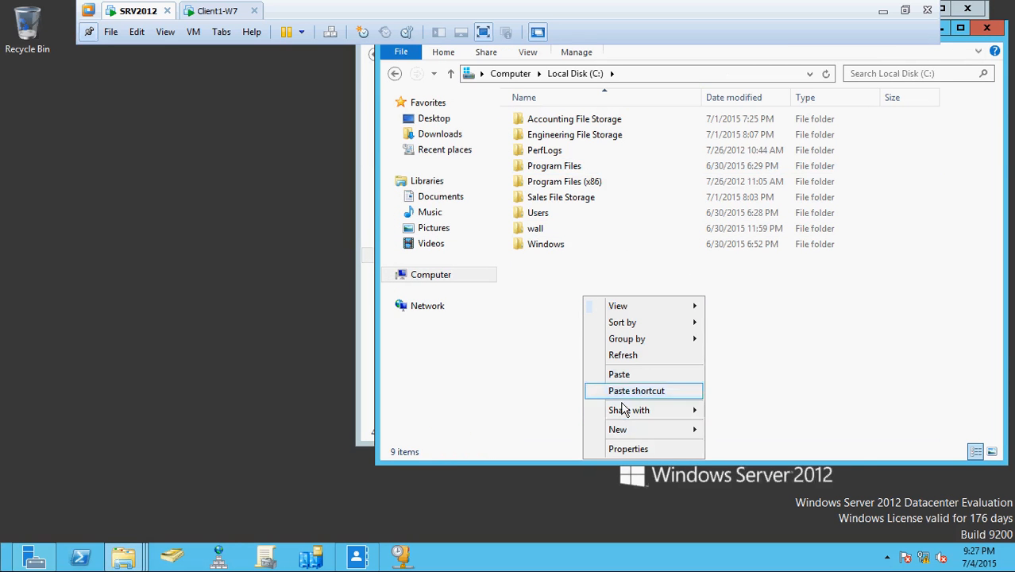
{"action": "mouse_move", "coordinate": [635, 430]}
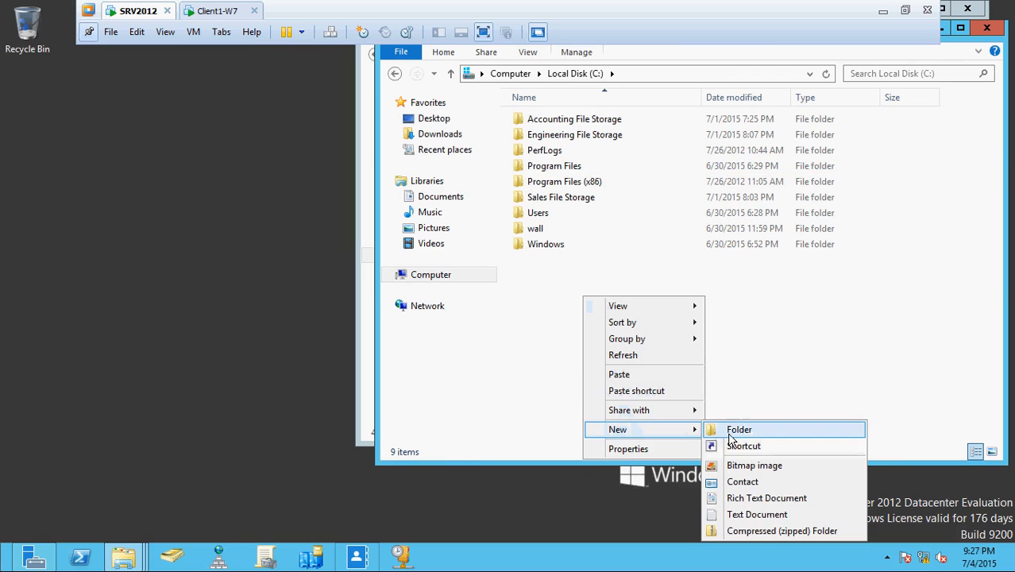
{"action": "left_click", "coordinate": [729, 433]}
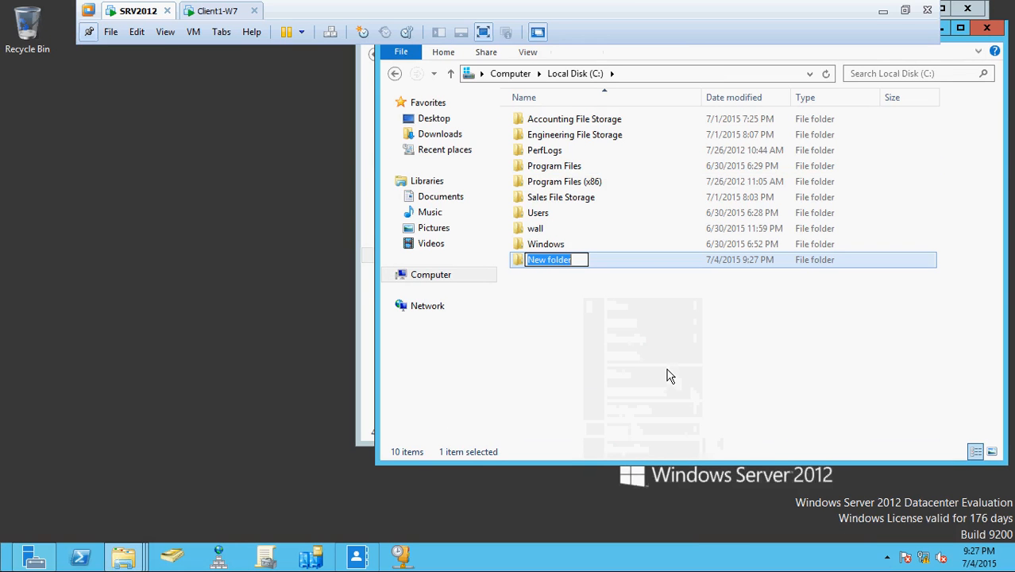
{"action": "type", "text": "A"}
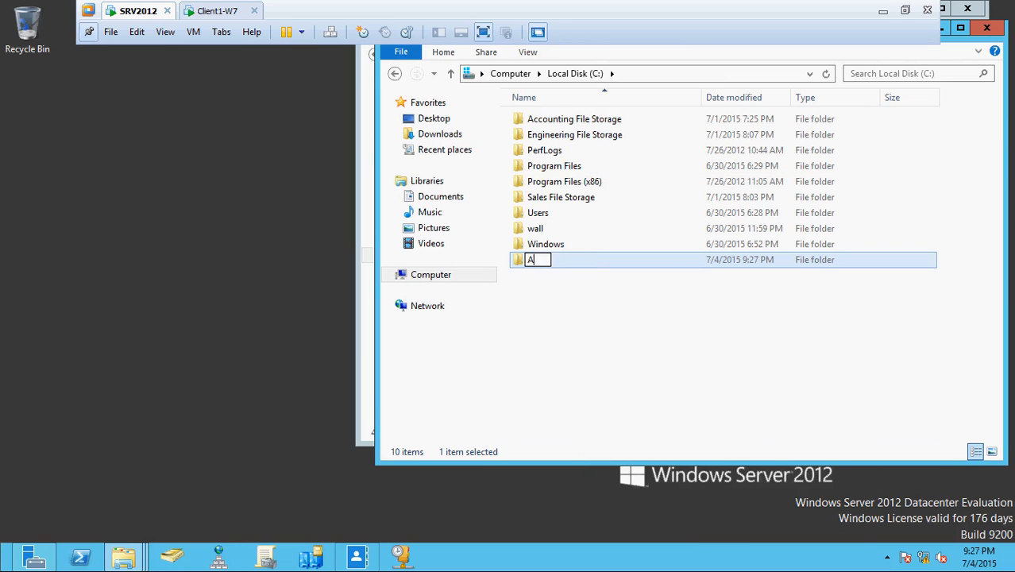
{"action": "type", "text": "pplication"}
{"action": "left_click", "coordinate": [628, 314]}
Paste both copied installers into C:\Application.
{"action": "double_click", "coordinate": [540, 260]}
{"action": "right_click", "coordinate": [523, 141]}
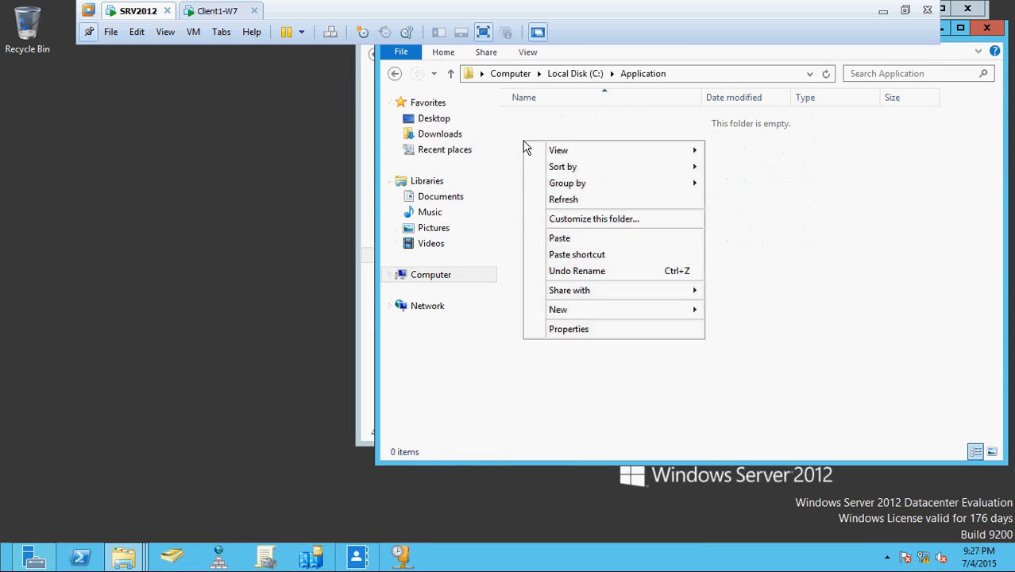
{"action": "left_click", "coordinate": [585, 242]}
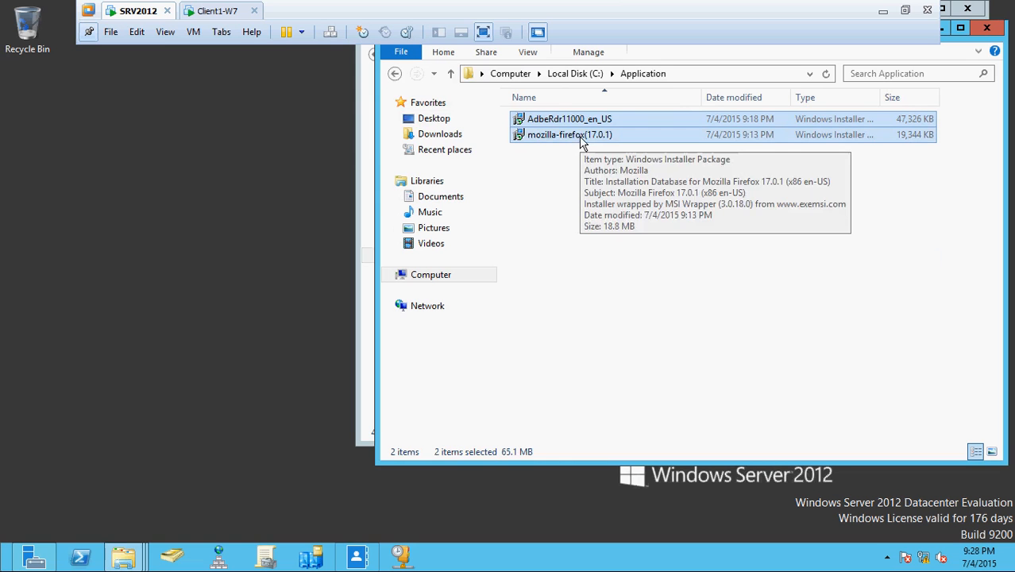
Back on Local Disk (C:), open File Sharing for specific people on the Application folder.
{"action": "left_click", "coordinate": [394, 73]}
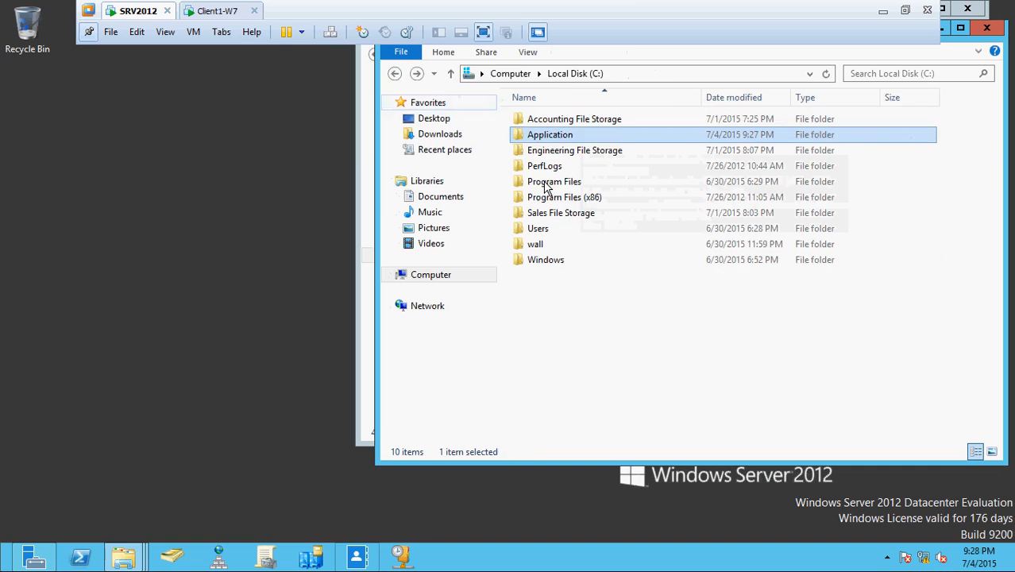
{"action": "left_click", "coordinate": [671, 292]}
{"action": "right_click", "coordinate": [547, 123]}
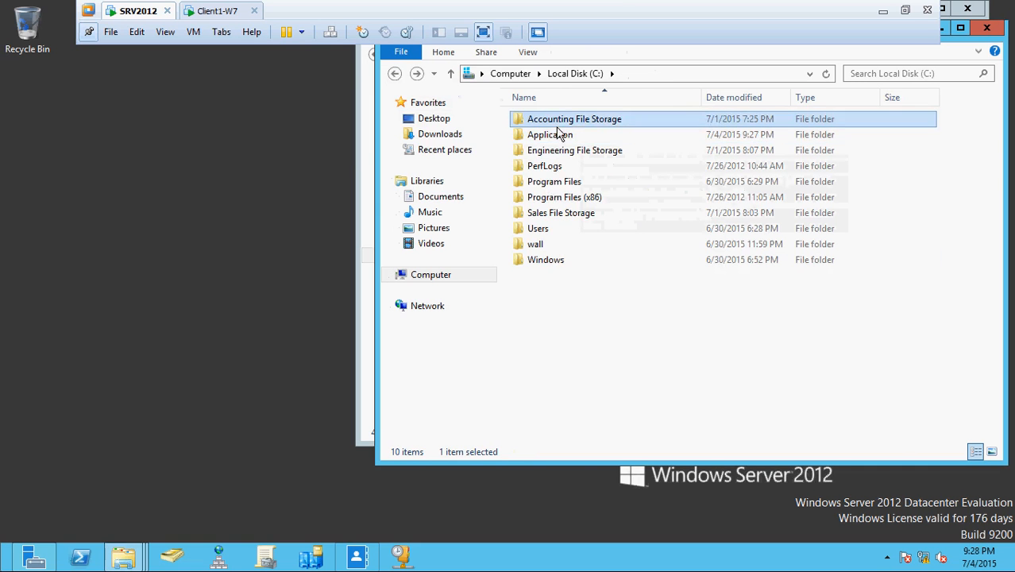
{"action": "right_click", "coordinate": [548, 135]}
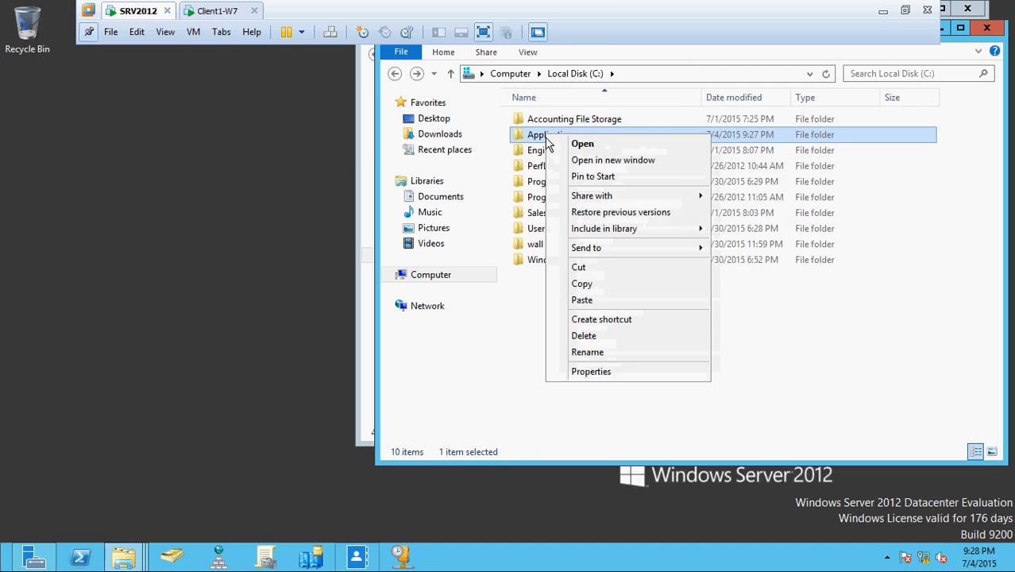
{"action": "left_click", "coordinate": [765, 402]}
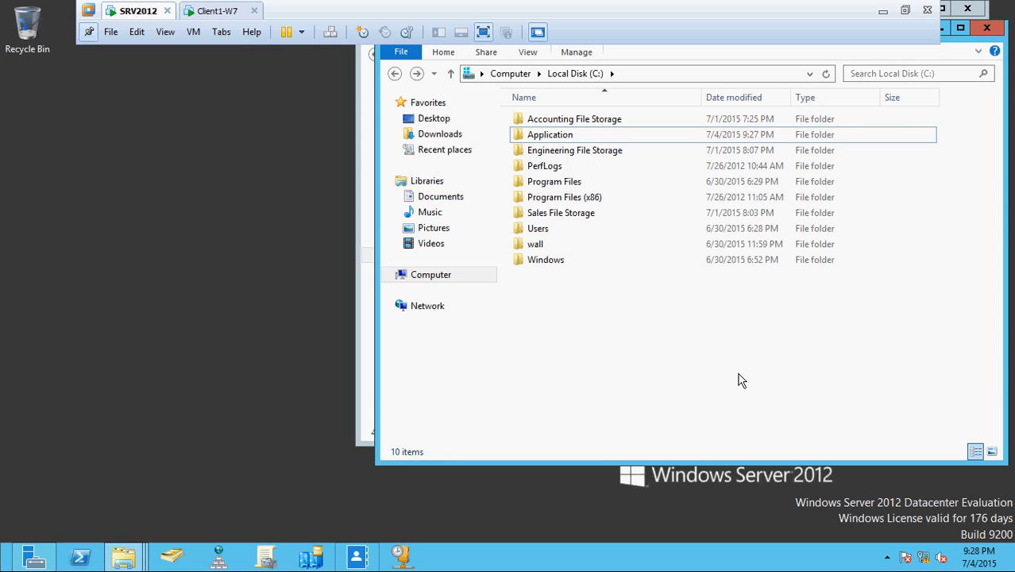
{"action": "right_click", "coordinate": [558, 137]}
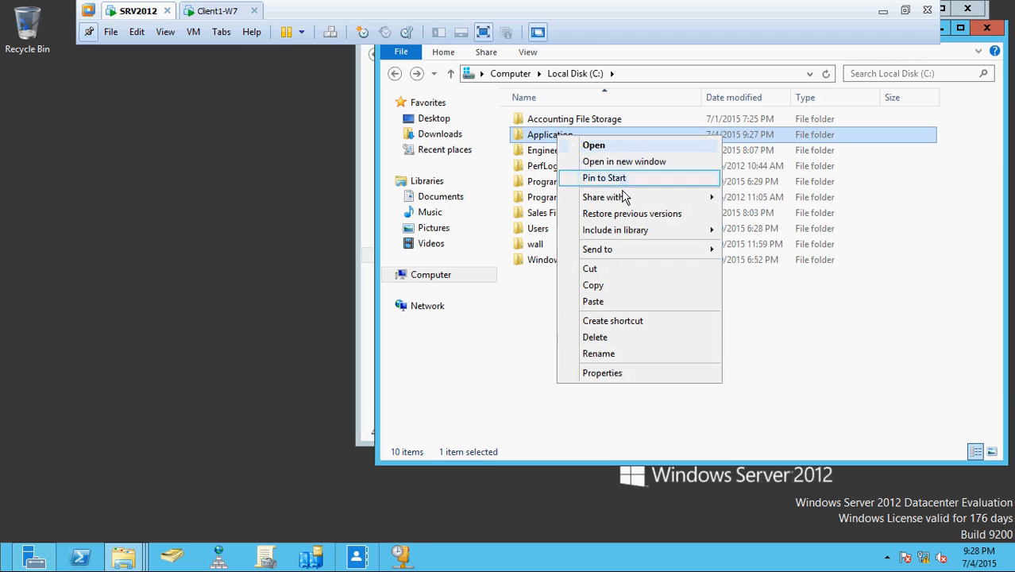
{"action": "mouse_move", "coordinate": [670, 203]}
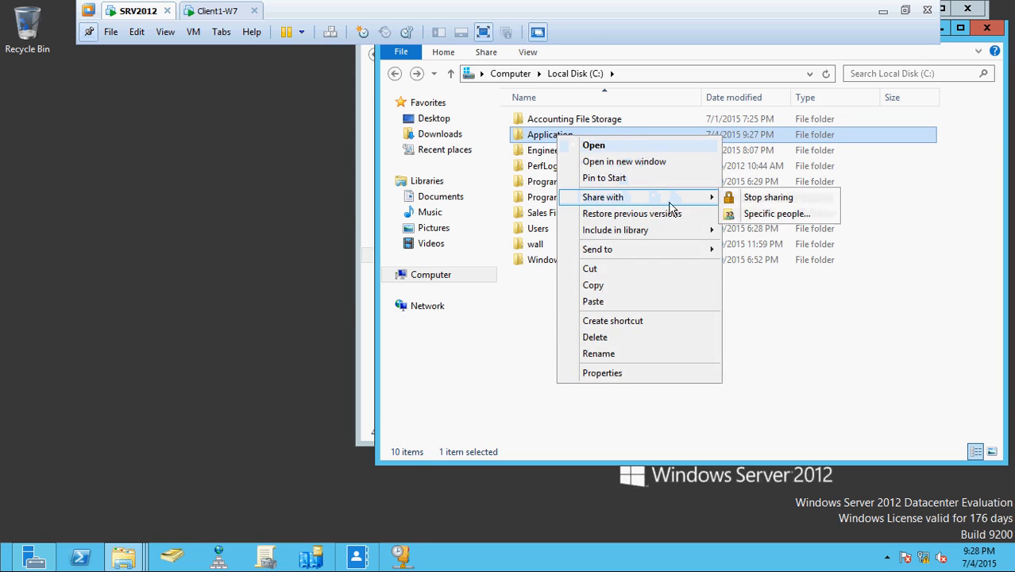
{"action": "left_click", "coordinate": [761, 214]}
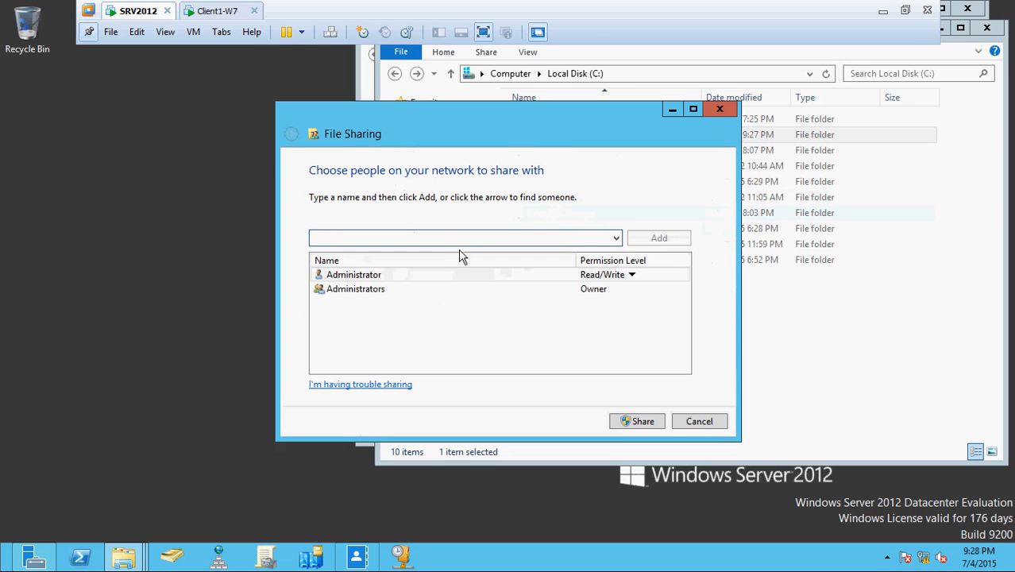
Add Everyone with Read/Write permission and share the folder as \\SRV2012\Application.
{"action": "type", "text": "everyone"}
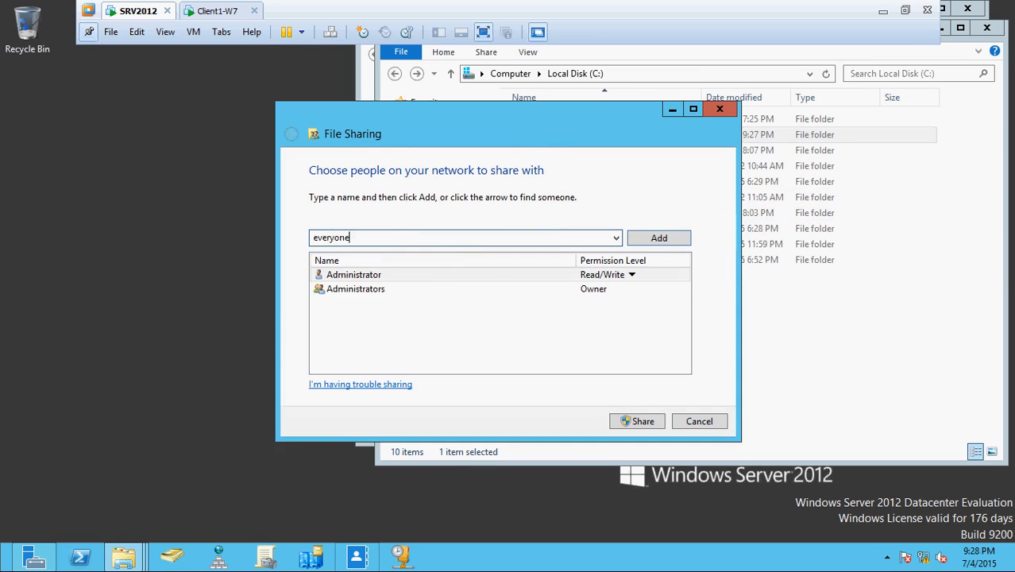
{"action": "left_click", "coordinate": [658, 240]}
{"action": "left_click", "coordinate": [608, 303]}
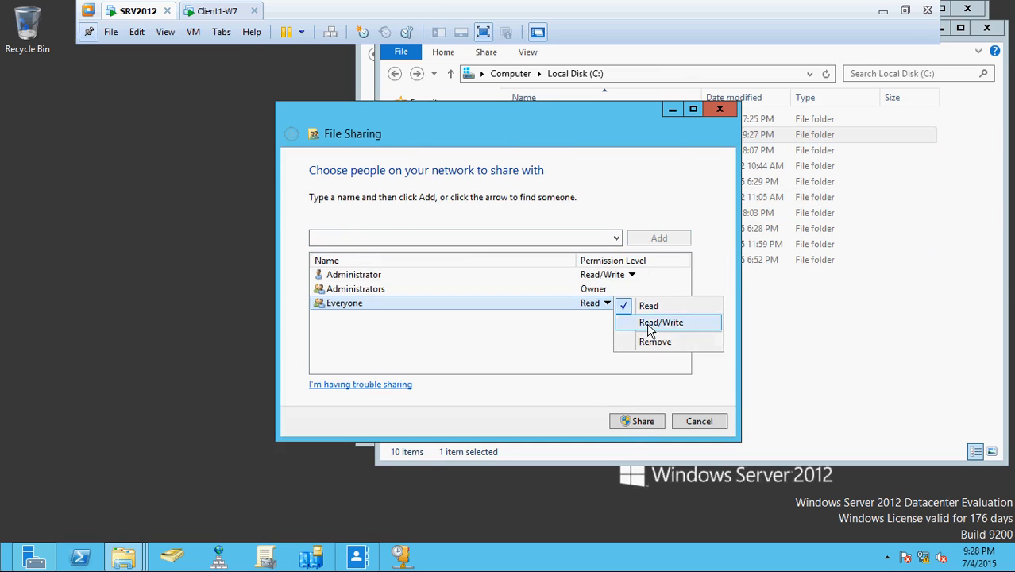
{"action": "left_click", "coordinate": [650, 330]}
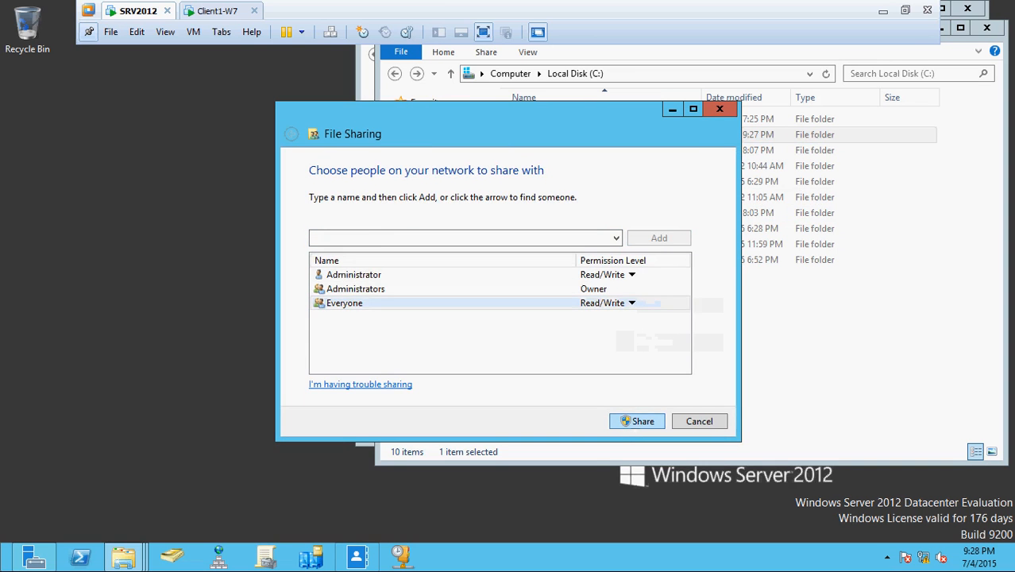
{"action": "left_click", "coordinate": [637, 421]}
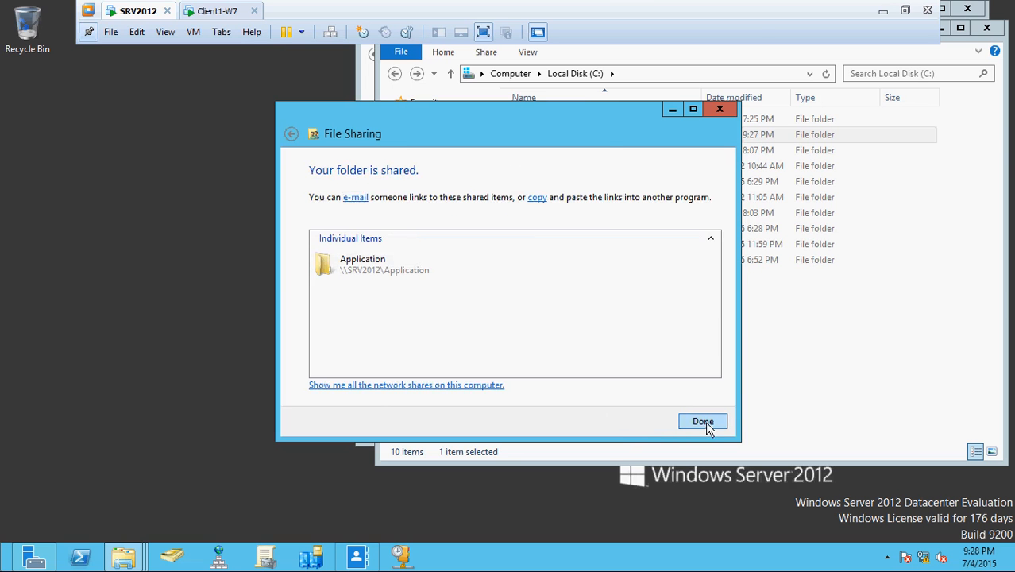
{"action": "left_click", "coordinate": [706, 421]}
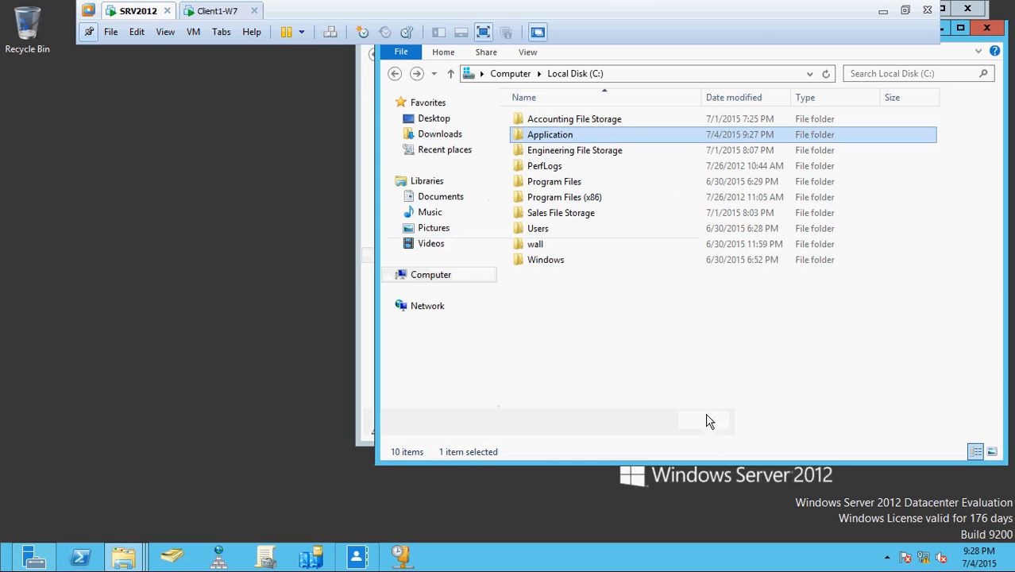
{"action": "left_click", "coordinate": [989, 28]}
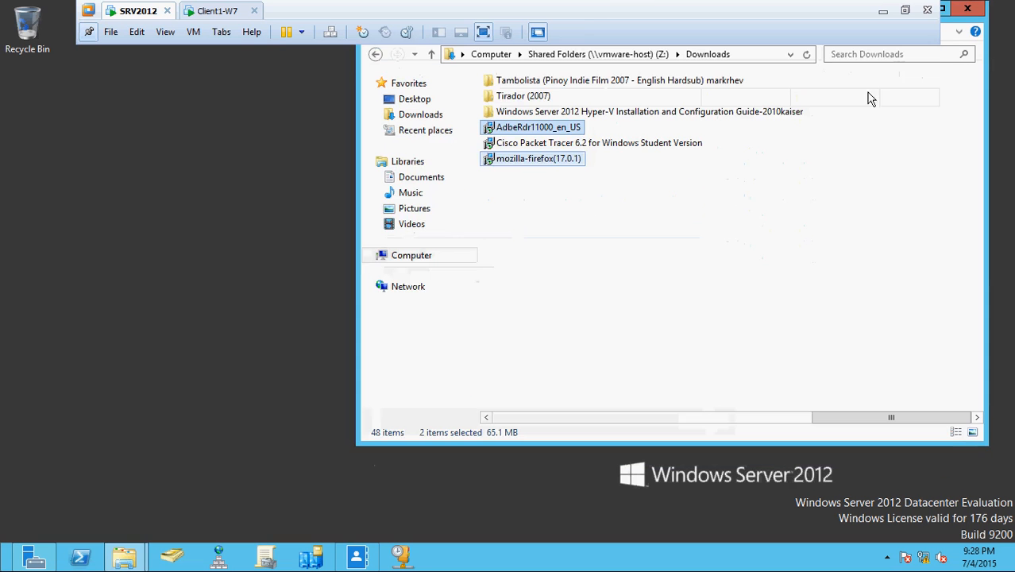
Close the Downloads window and maximize Group Policy Management.
{"action": "left_click", "coordinate": [966, 7]}
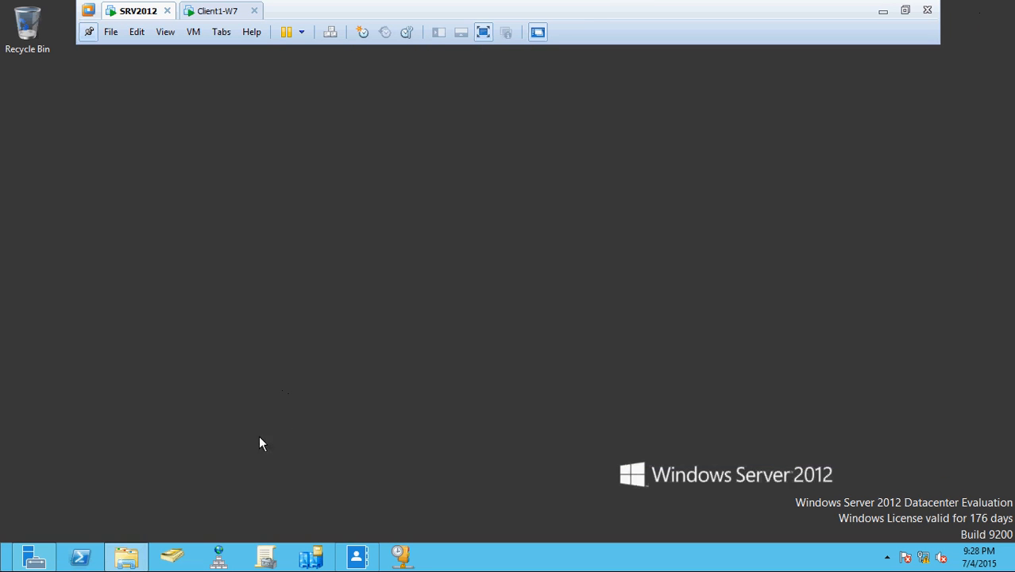
{"action": "left_click", "coordinate": [126, 557]}
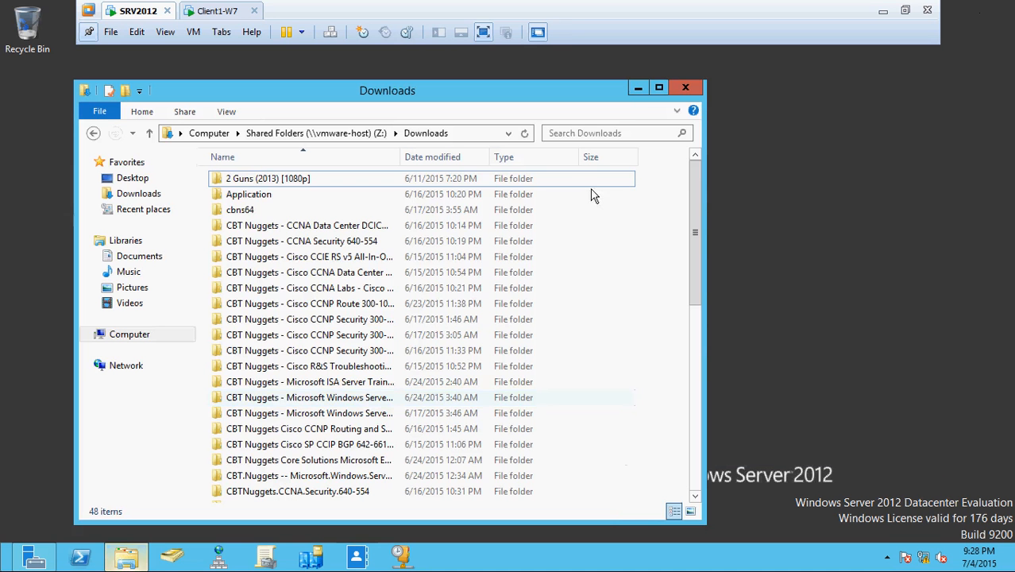
{"action": "left_click", "coordinate": [685, 88]}
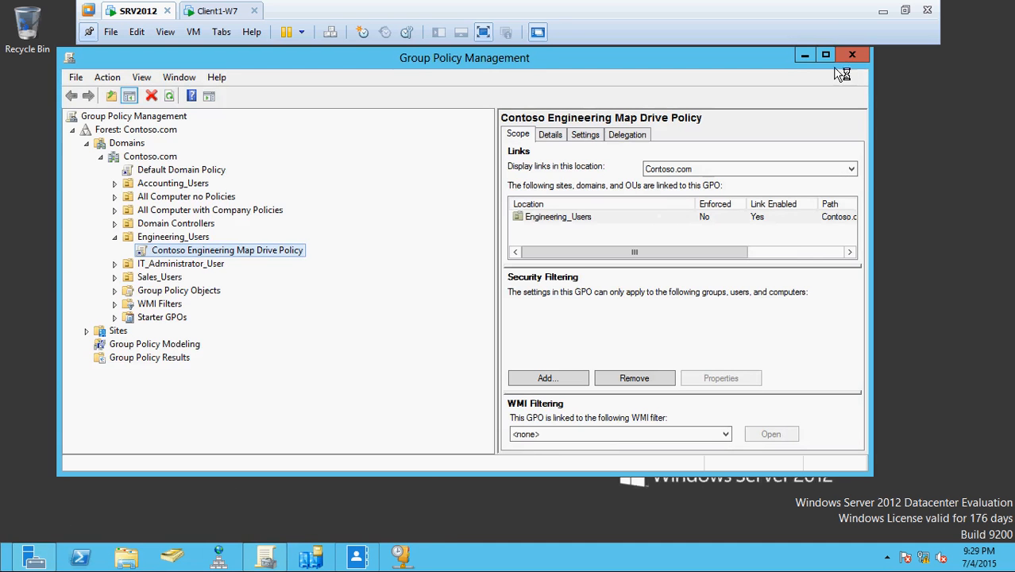
{"action": "left_click", "coordinate": [826, 56]}
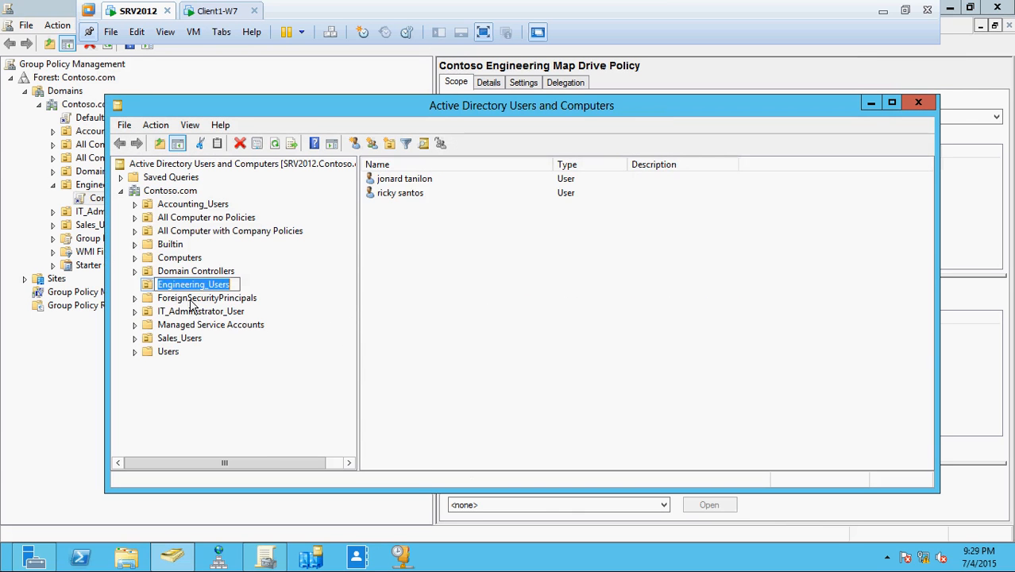
View CLIENT1-W7 under All Computer with Company Policies, then close Active Directory Users and Computers.
{"action": "left_click", "coordinate": [236, 233]}
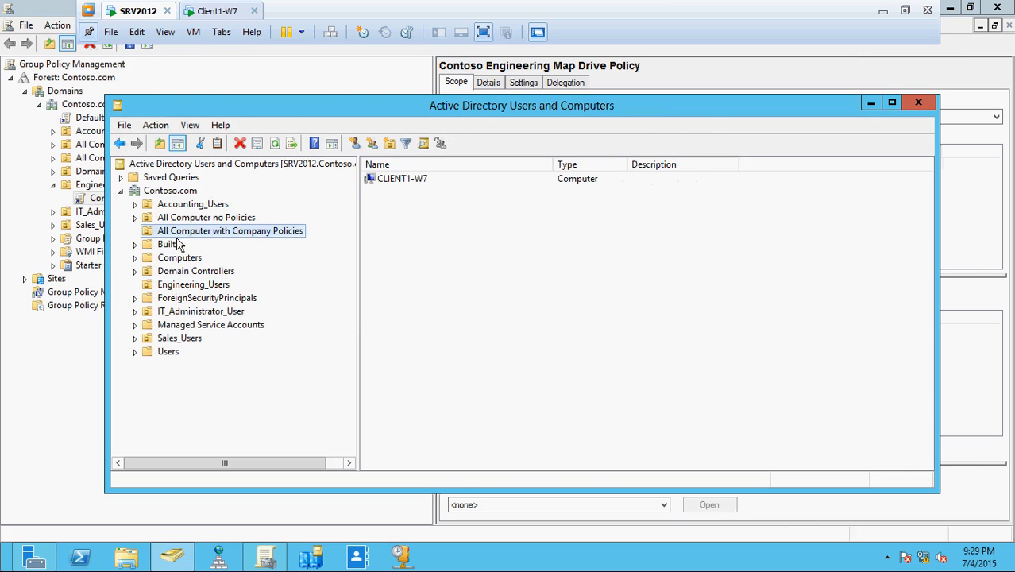
{"action": "left_click", "coordinate": [918, 103]}
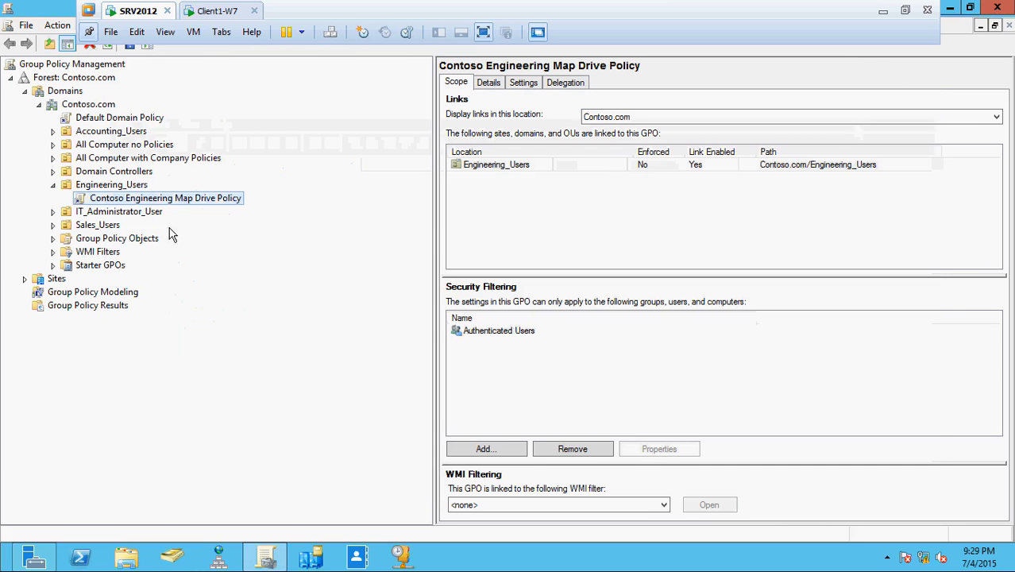
Show the GPOs linked to Engineering_Users and All Computer with Company Policies, then expand Group Policy Objects.
{"action": "left_click", "coordinate": [53, 185]}
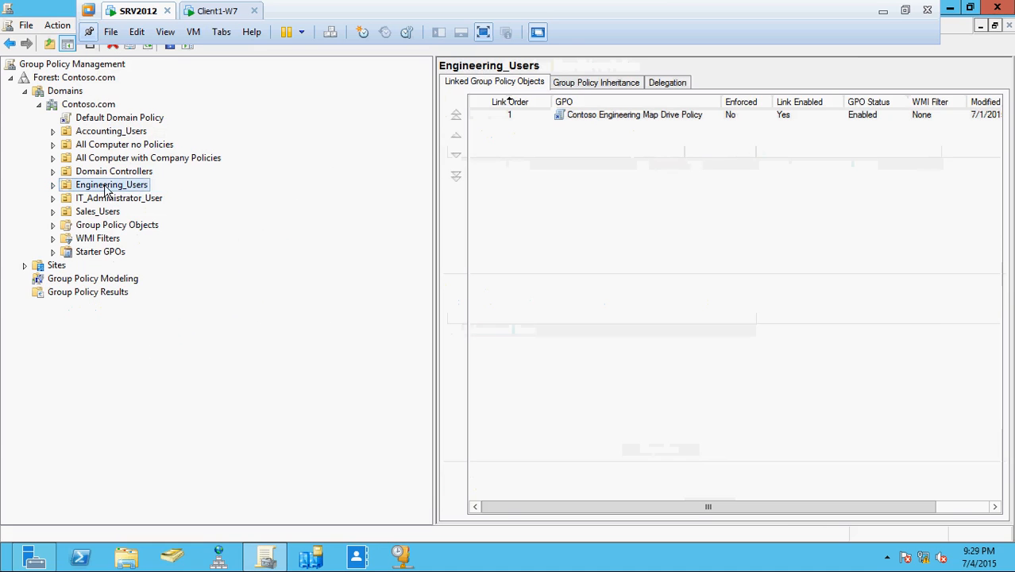
{"action": "left_click", "coordinate": [52, 158]}
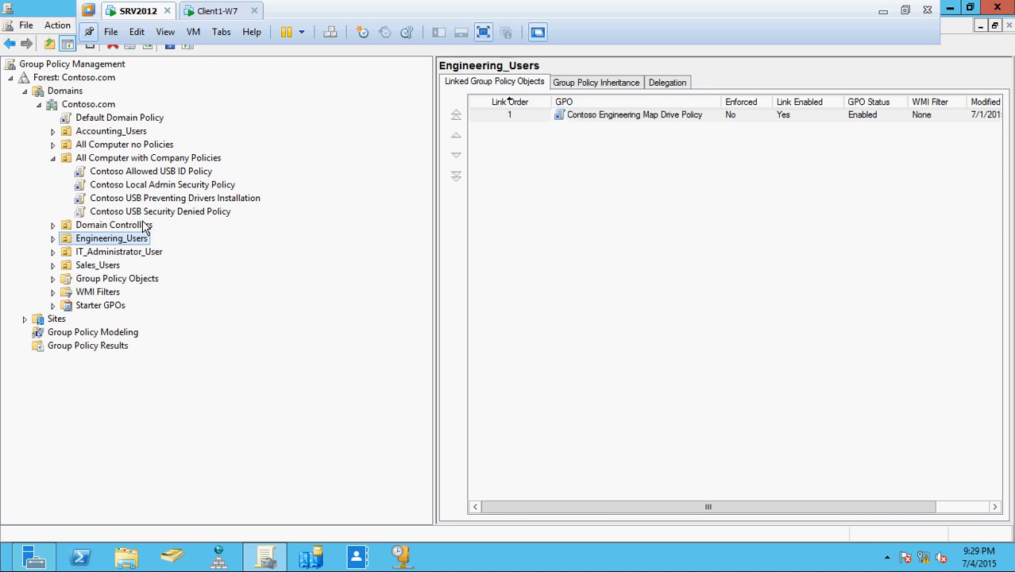
{"action": "left_click", "coordinate": [141, 158]}
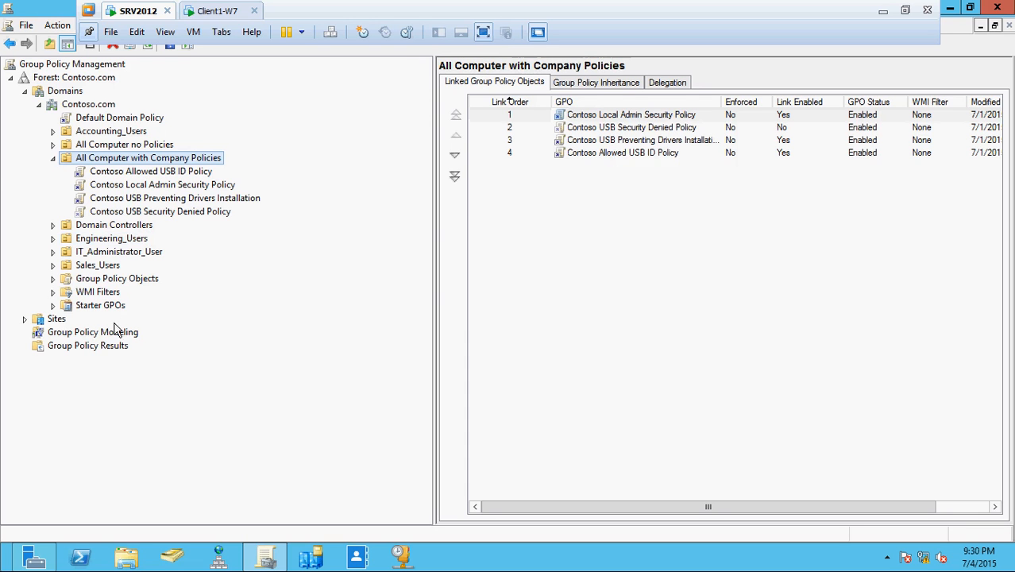
{"action": "left_click", "coordinate": [52, 280]}
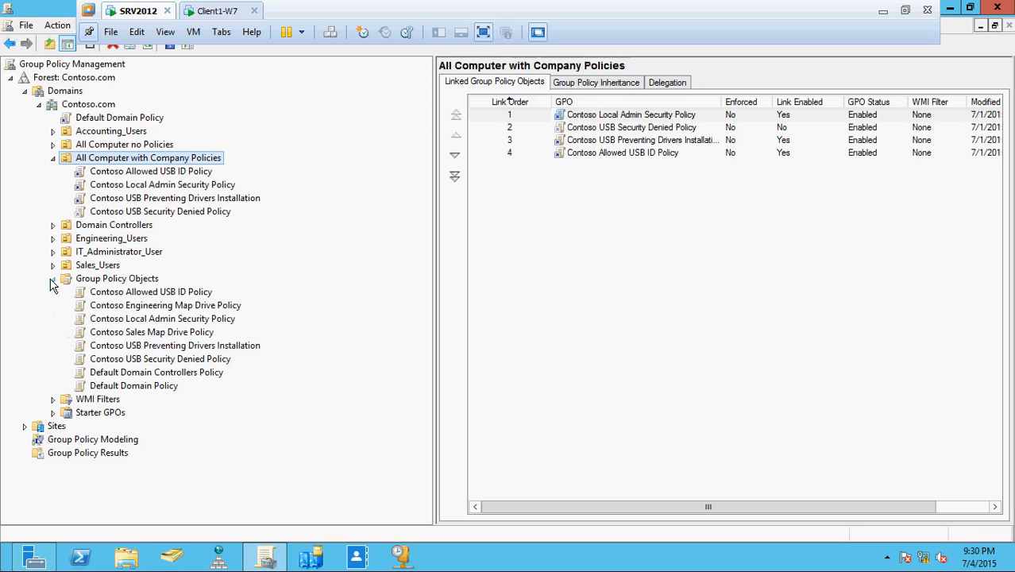
{"action": "right_click", "coordinate": [143, 281]}
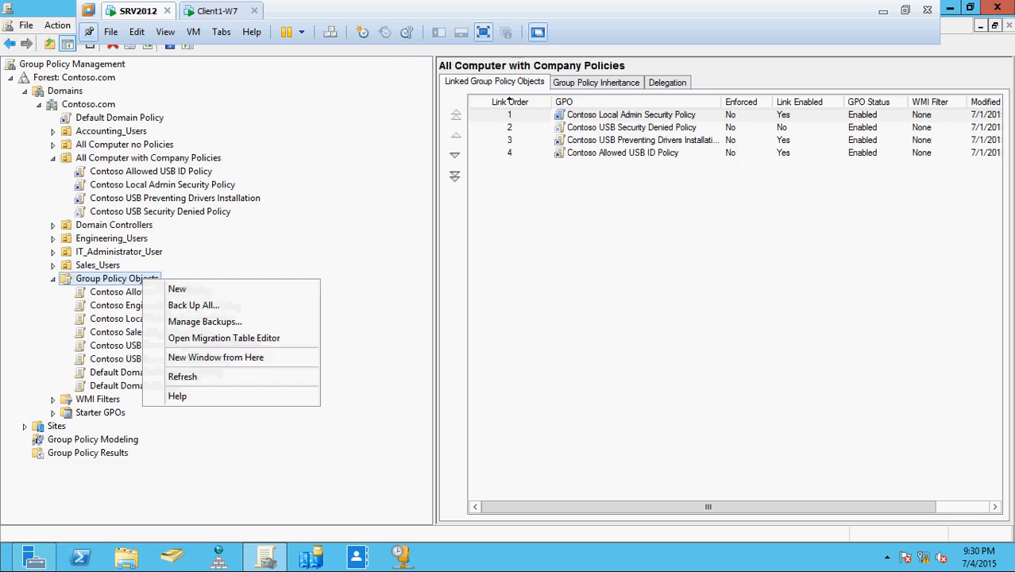
Create a GPO named 'Contoso Application Installation Policy' and select it.
{"action": "left_click", "coordinate": [176, 291]}
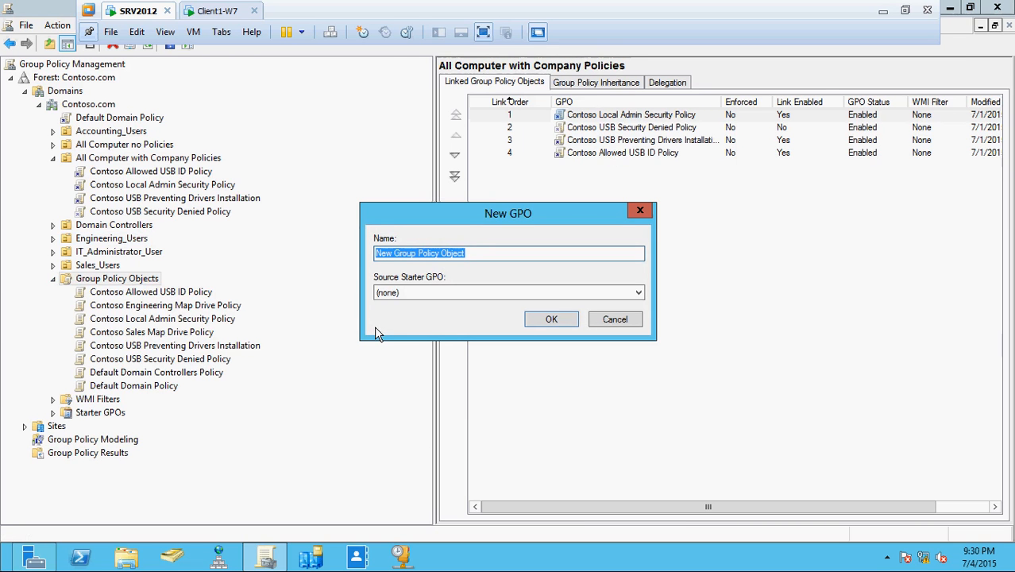
{"action": "type", "text": "Contoso"}
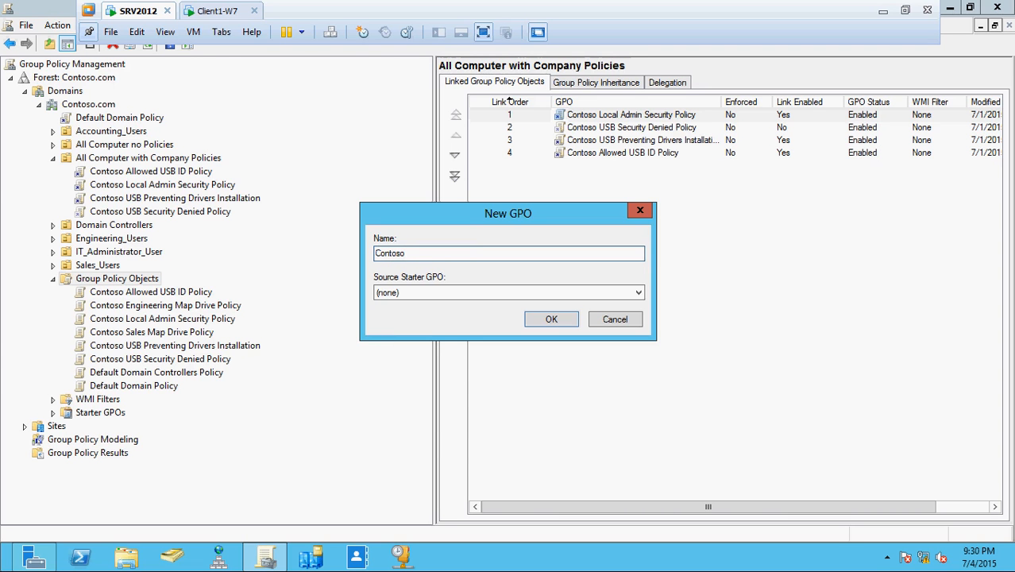
{"action": "type", "text": "Application Installation Policy"}
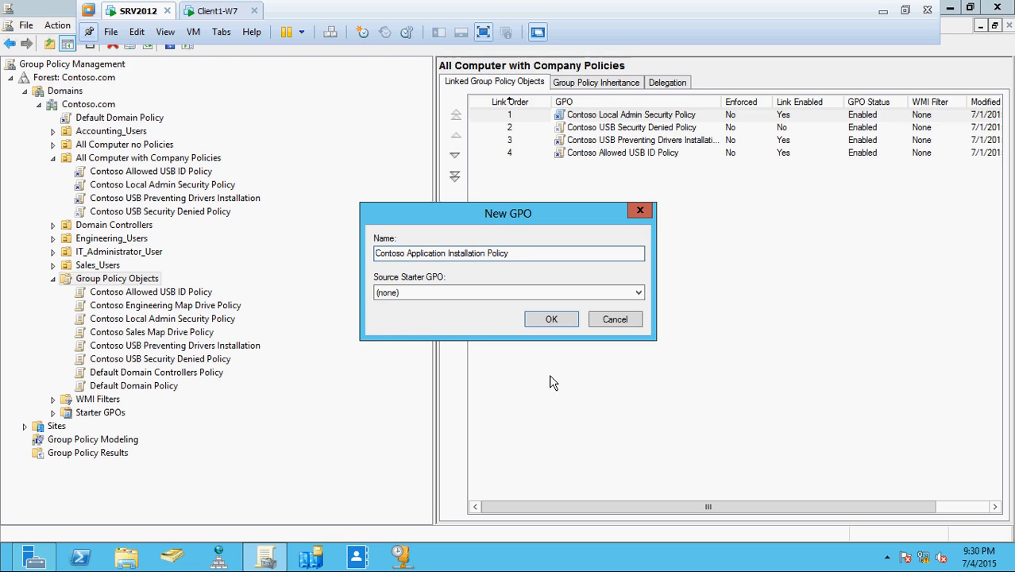
{"action": "left_click", "coordinate": [551, 322]}
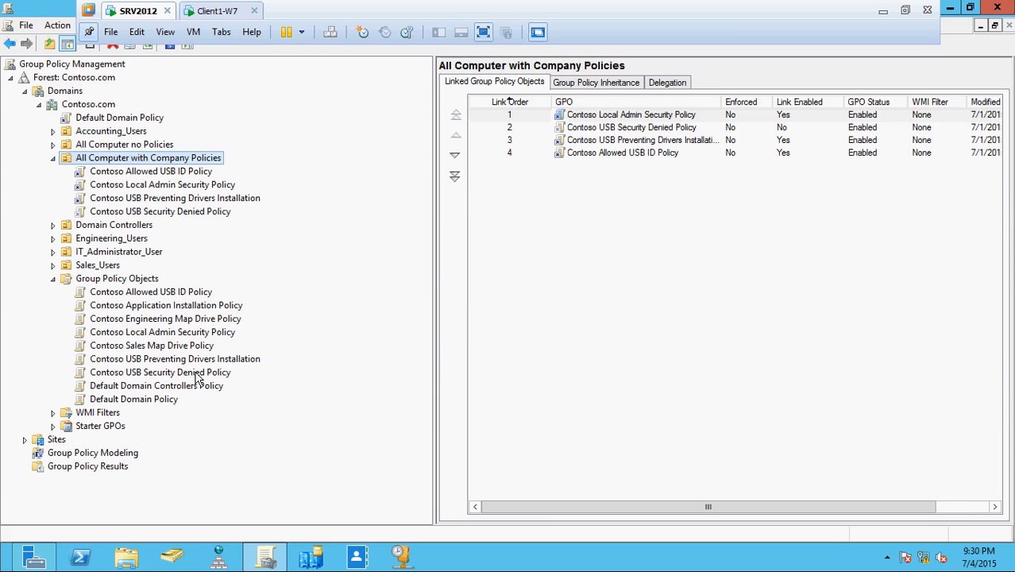
{"action": "left_click", "coordinate": [181, 308]}
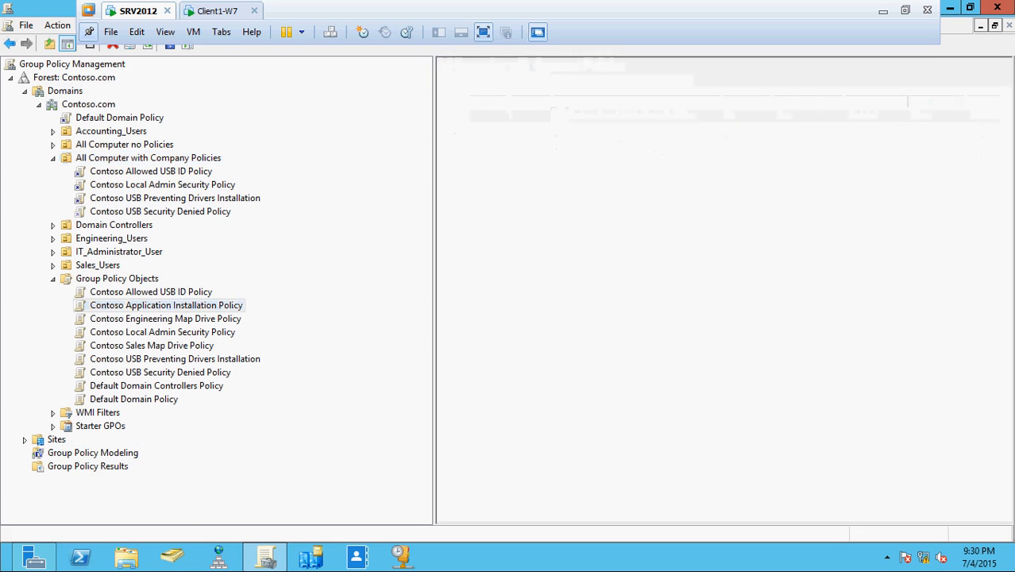
Edit Contoso Application Installation Policy and maximize the Group Policy Management Editor window.
{"action": "right_click", "coordinate": [185, 310]}
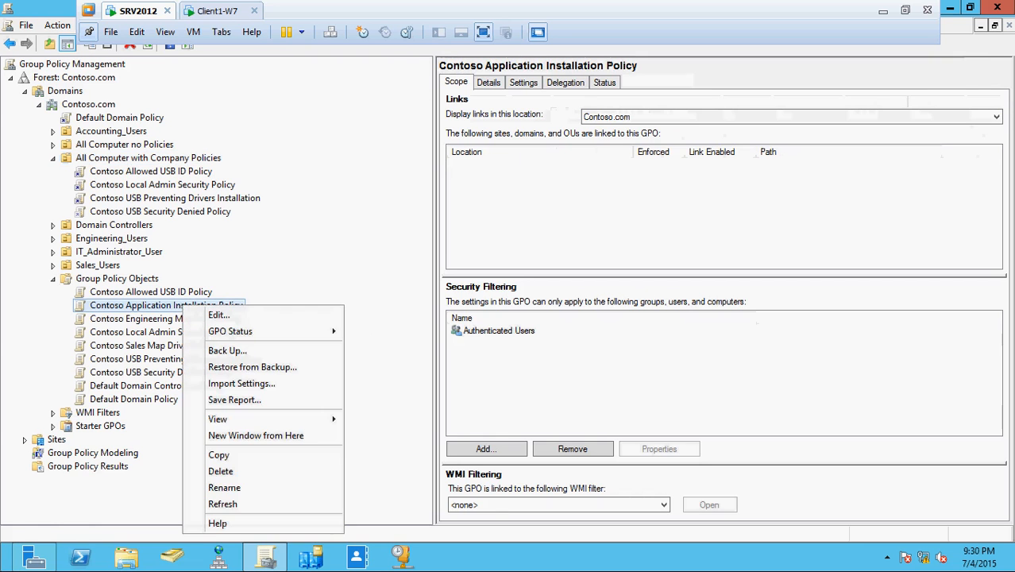
{"action": "left_click", "coordinate": [216, 317]}
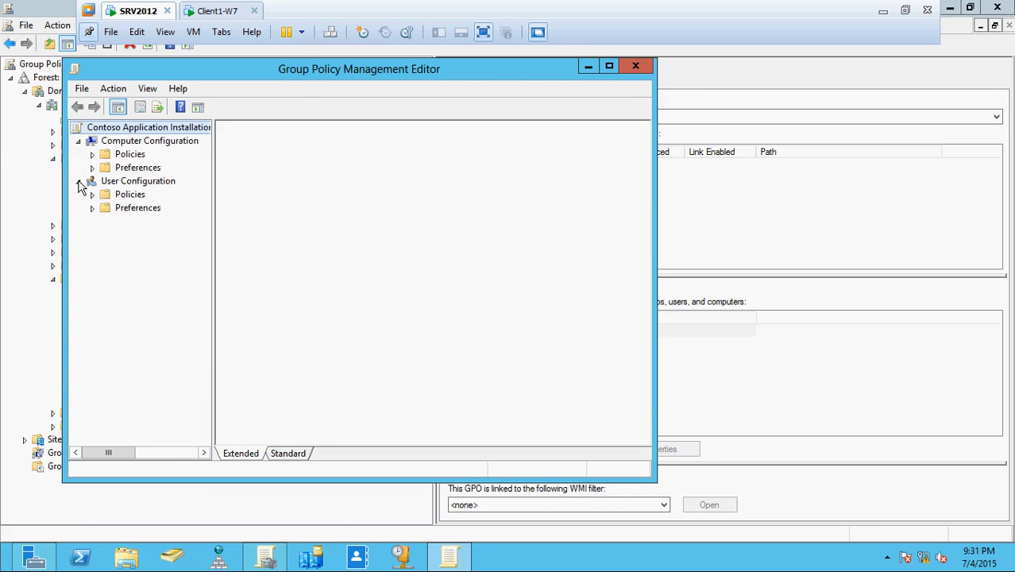
{"action": "left_click", "coordinate": [609, 66]}
Expand Computer Configuration > Policies > Software Settings and bring up Software installation's context menu.
{"action": "left_click", "coordinate": [10, 117]}
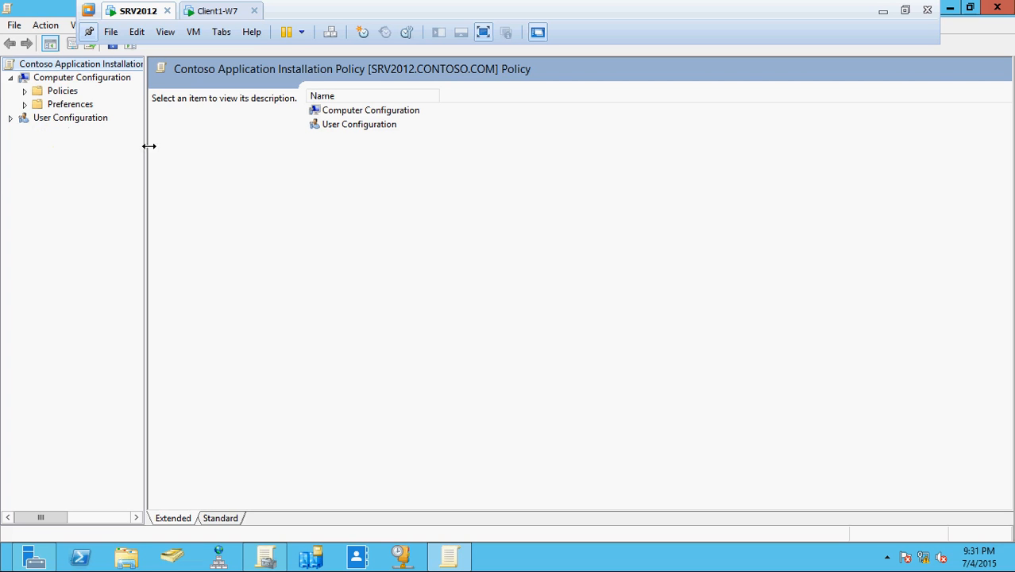
{"action": "left_click", "coordinate": [25, 92]}
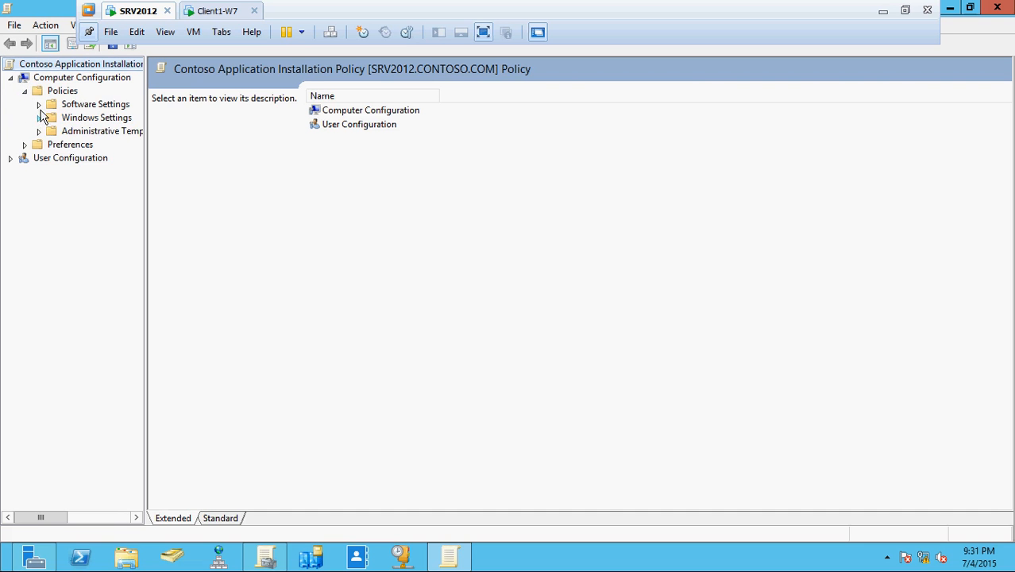
{"action": "left_click", "coordinate": [38, 104]}
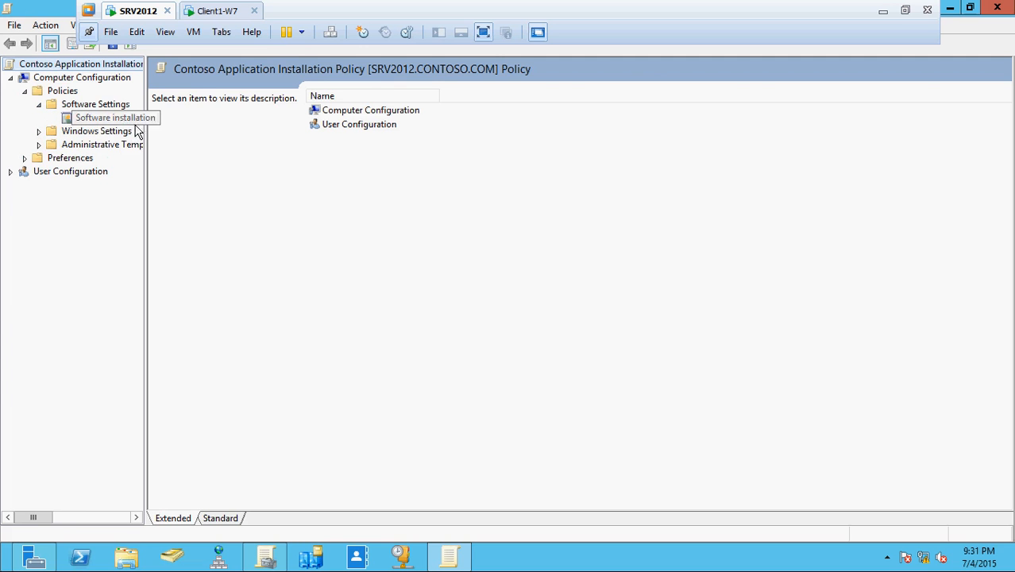
{"action": "left_click_drag", "start_coordinate": [146, 133], "coordinate": [273, 135]}
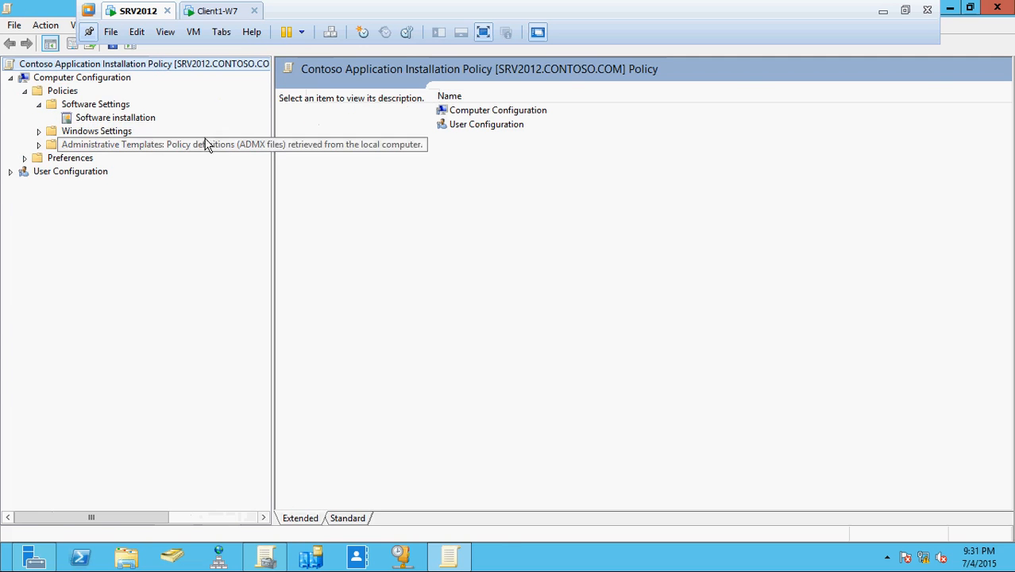
{"action": "right_click", "coordinate": [143, 121]}
Start a new package and browse to Computer, keeping the Windows Installer packages (*.msi) filter.
{"action": "mouse_move", "coordinate": [194, 131]}
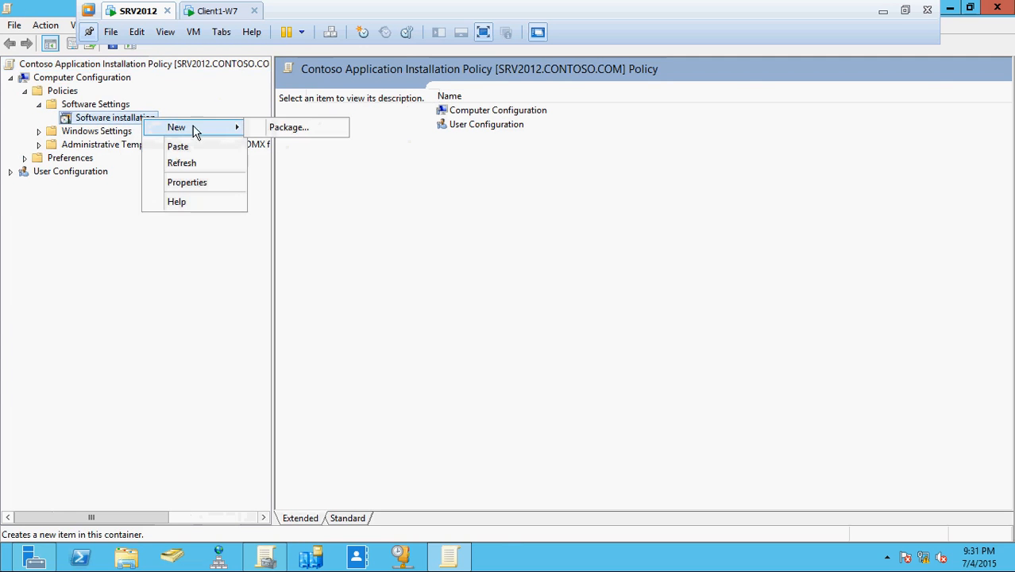
{"action": "left_click", "coordinate": [287, 132]}
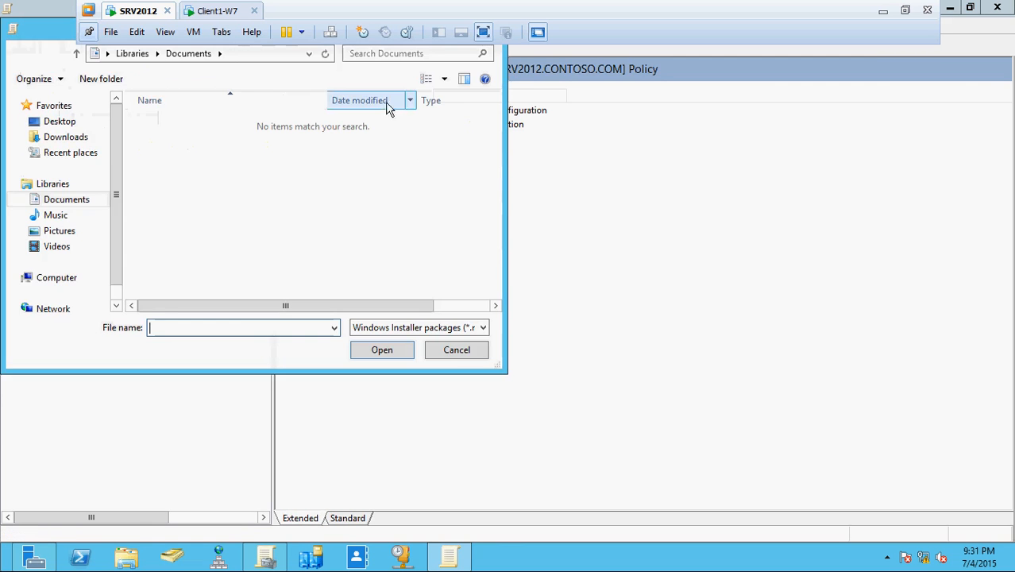
{"action": "left_click_drag", "start_coordinate": [64, 35], "coordinate": [322, 132]}
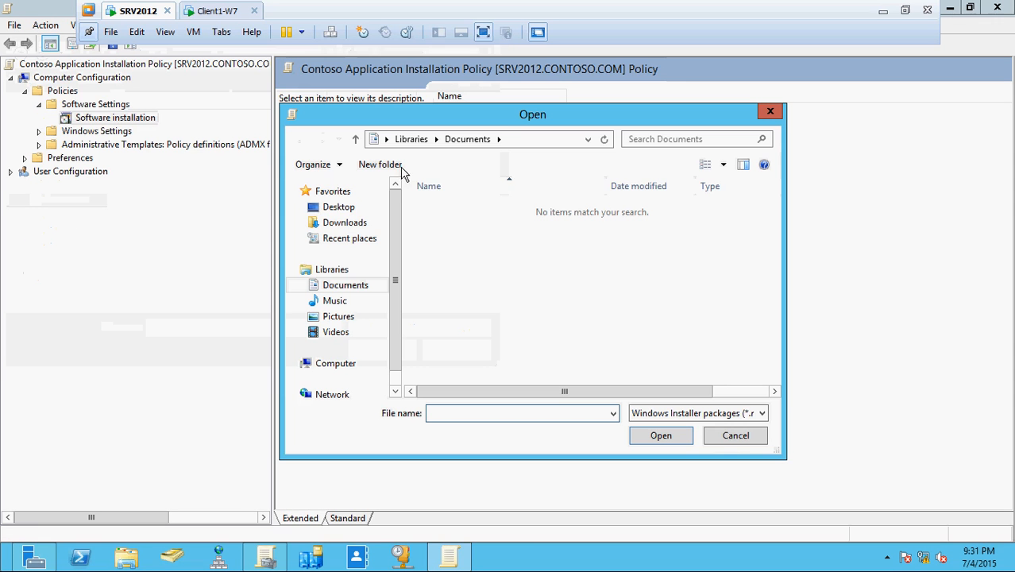
{"action": "left_click", "coordinate": [760, 419]}
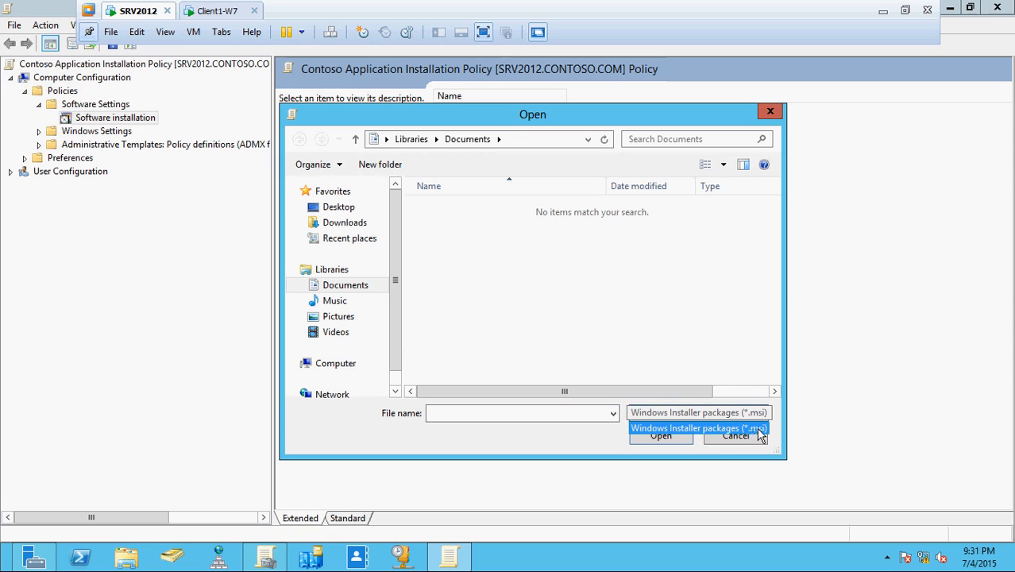
{"action": "left_click", "coordinate": [648, 294]}
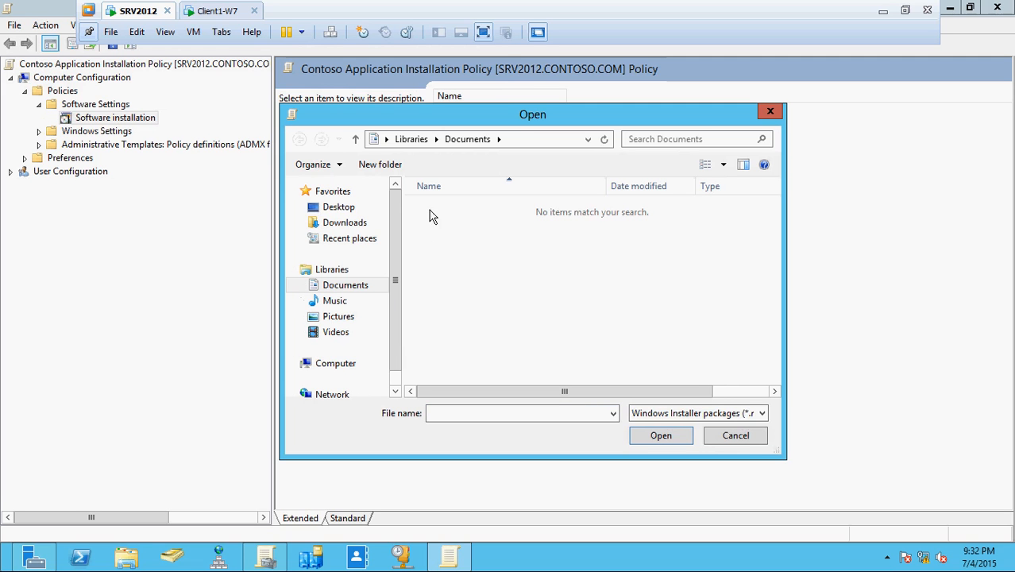
{"action": "left_click", "coordinate": [362, 363]}
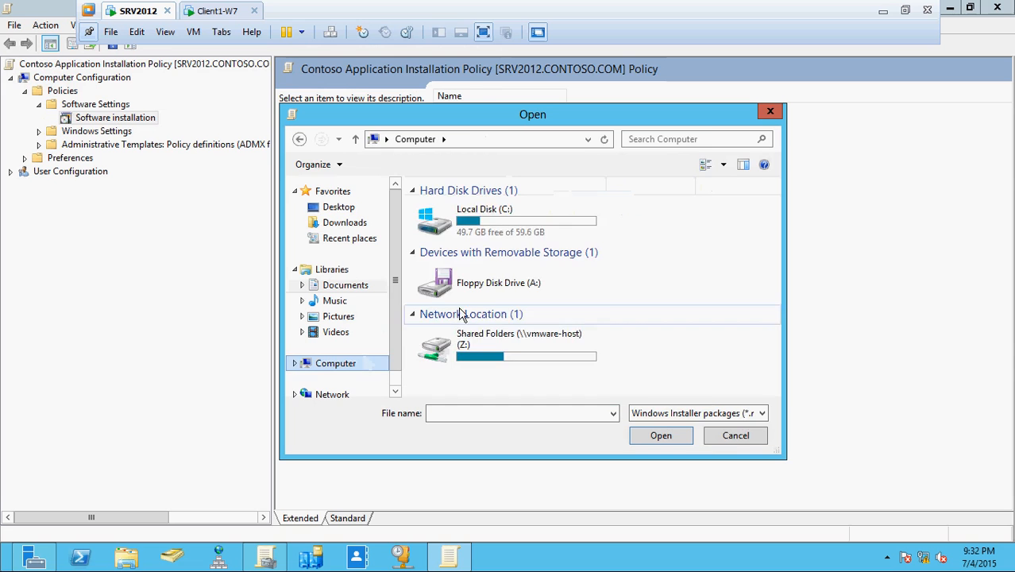
Inspect the installers in C:\Application, then switch the picker to the Network location.
{"action": "double_click", "coordinate": [465, 222]}
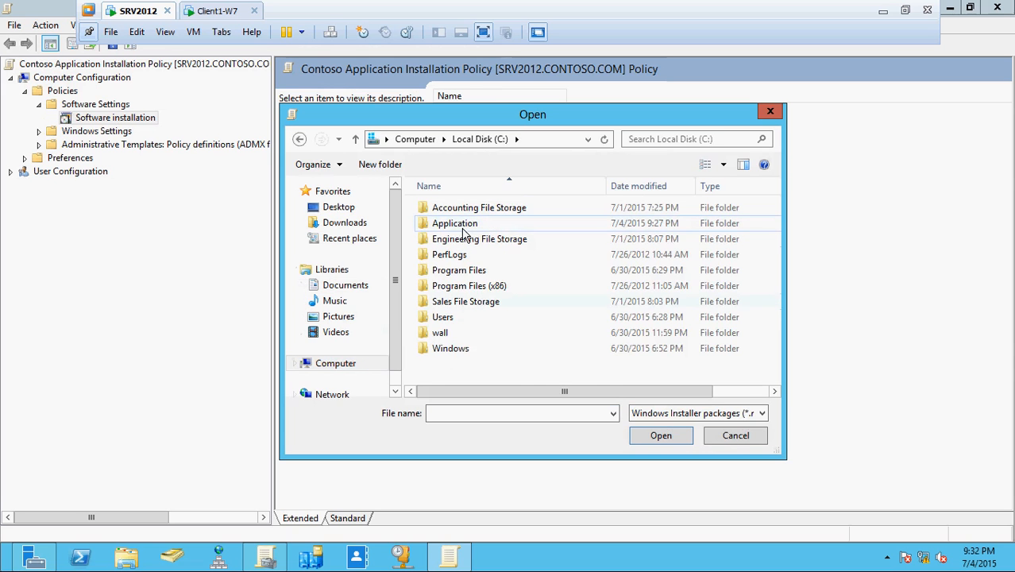
{"action": "double_click", "coordinate": [465, 226]}
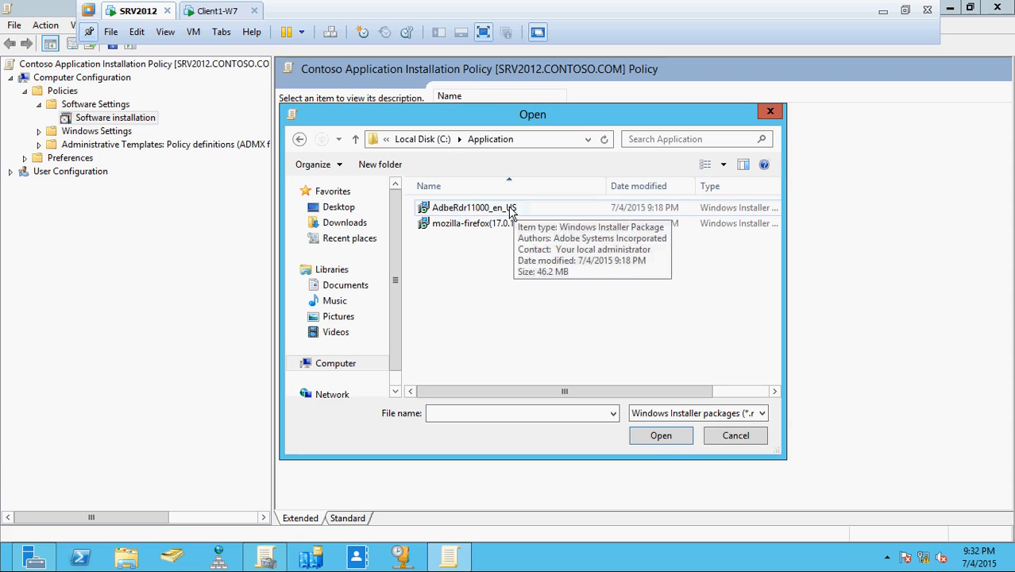
{"action": "left_click", "coordinate": [335, 399]}
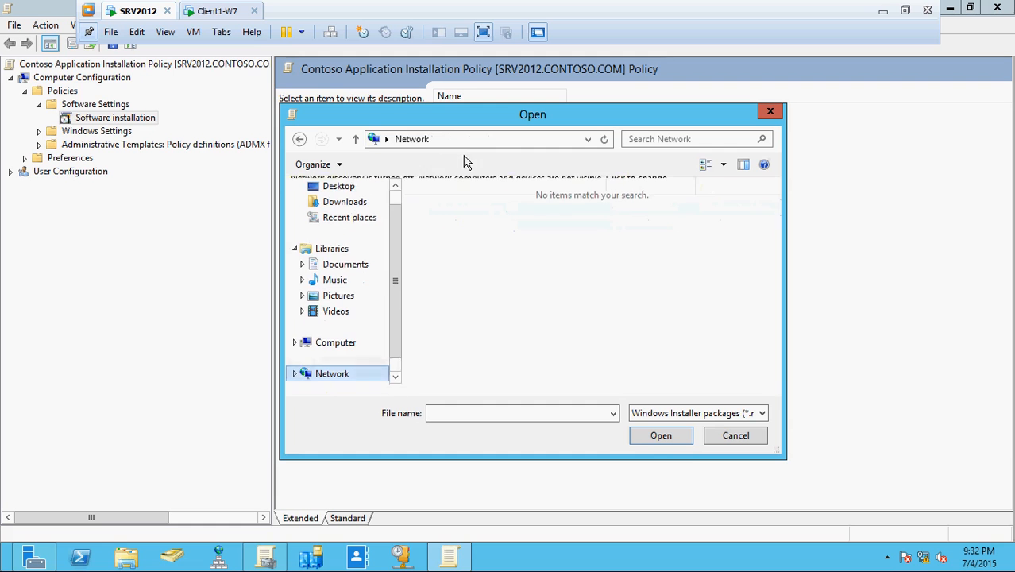
Go to the \\srv2012\Application share and choose the AdbeRdr11000_en_US installer.
{"action": "left_click", "coordinate": [466, 140]}
{"action": "type", "text": "\\\\sr"}
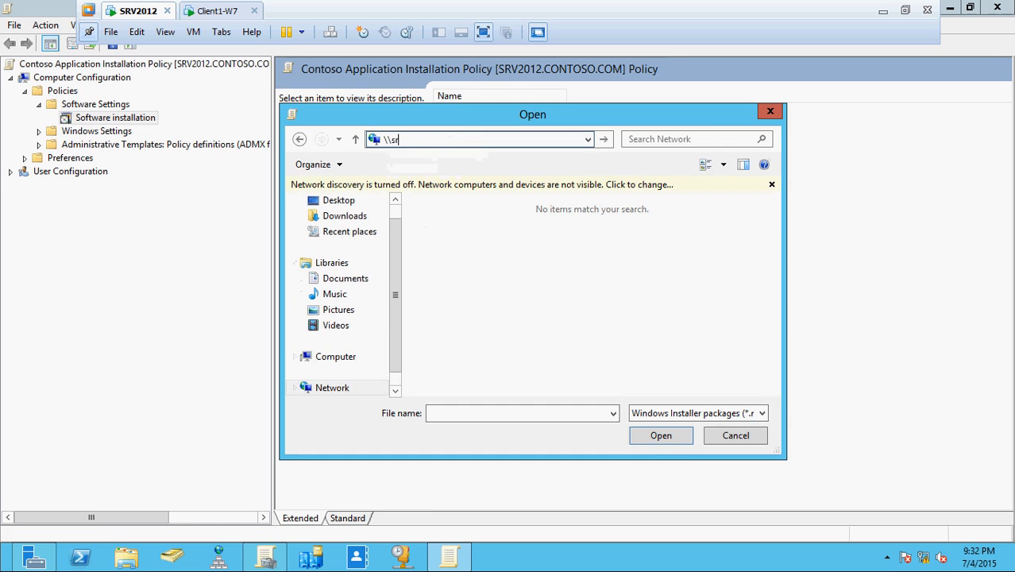
{"action": "type", "text": "v2012\\"}
{"action": "key", "text": "Down"}
{"action": "key", "text": "Down"}
{"action": "key", "text": "Return"}
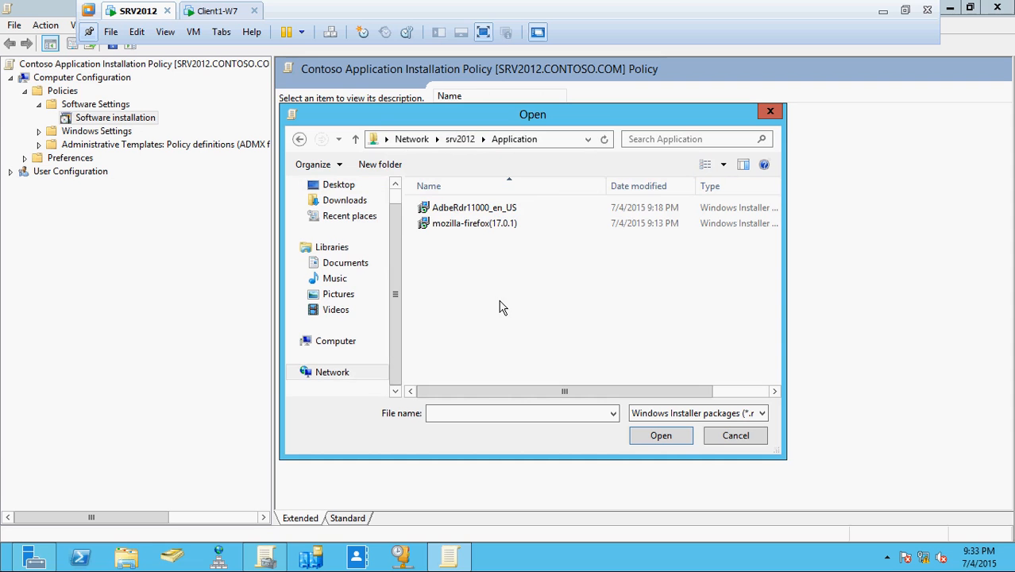
{"action": "double_click", "coordinate": [491, 211]}
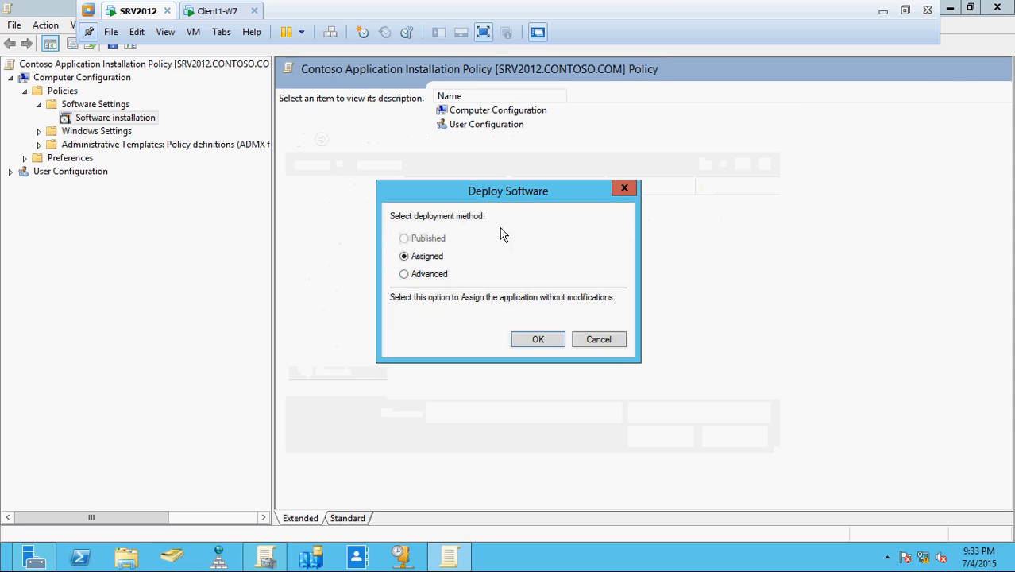
Accept the Assigned deployment method for the Adobe Reader package.
{"action": "left_click", "coordinate": [537, 341]}
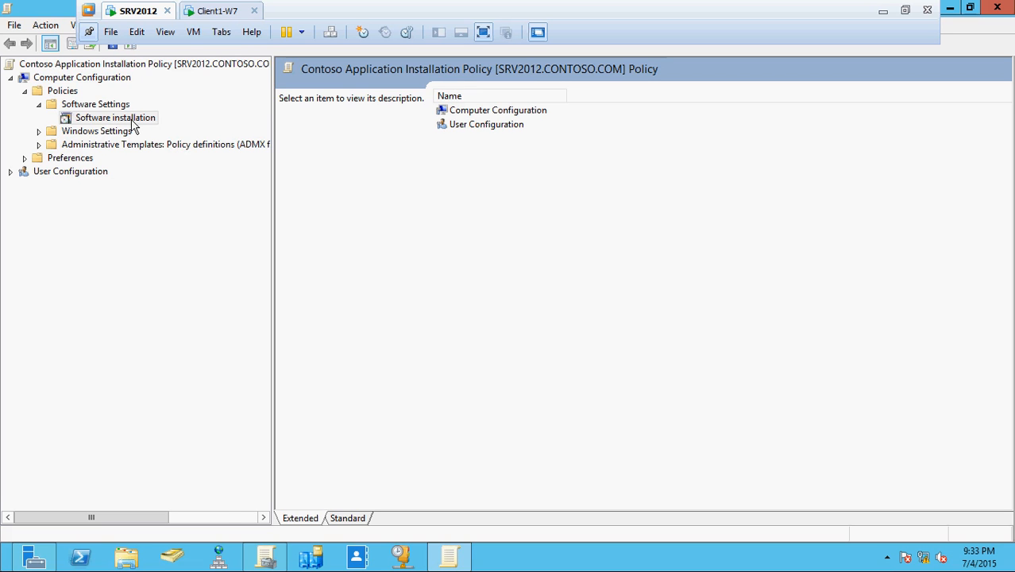
Re-expand Policies > Software Settings and select the Software installation node.
{"action": "left_click", "coordinate": [25, 92]}
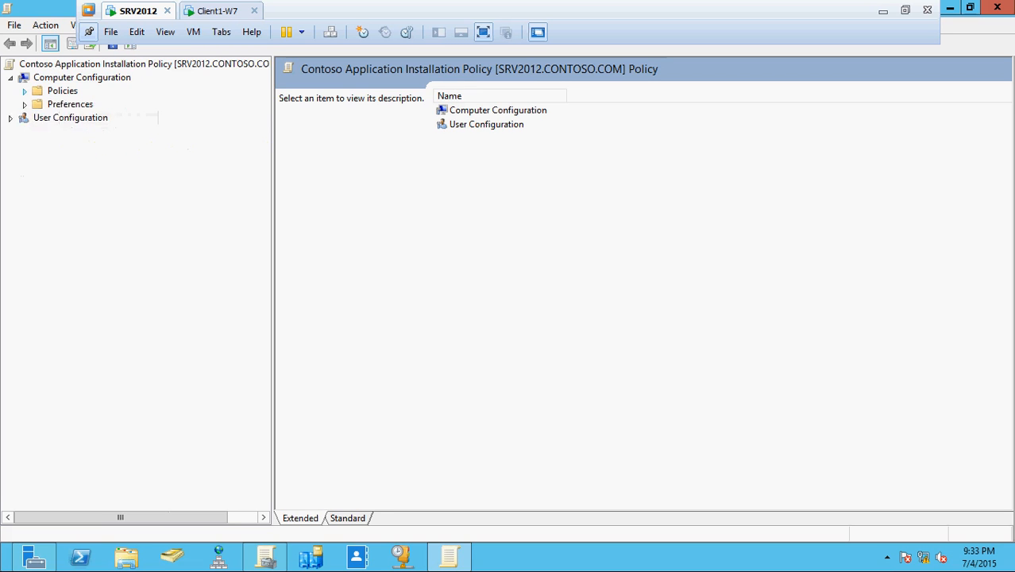
{"action": "left_click", "coordinate": [25, 92]}
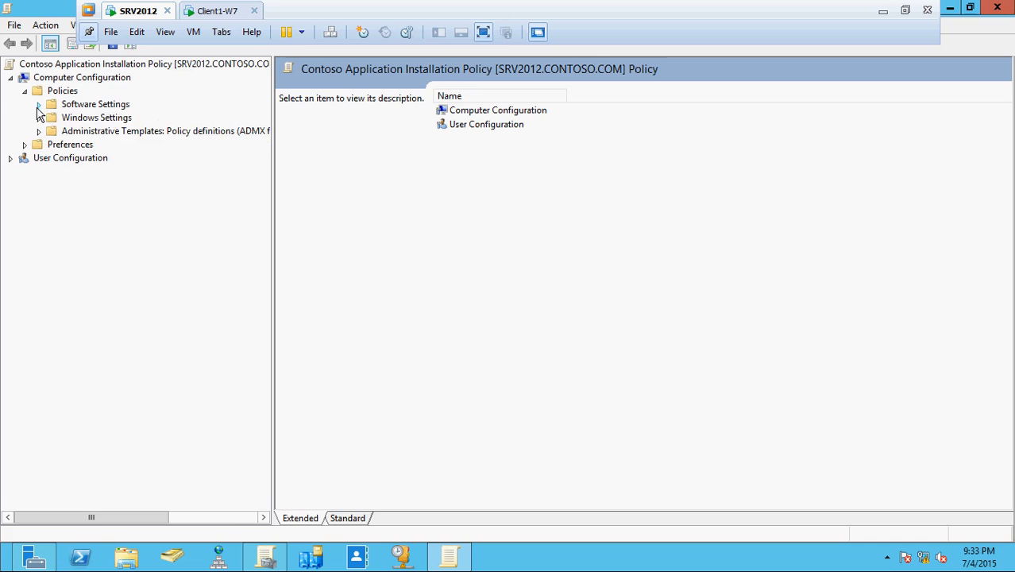
{"action": "left_click", "coordinate": [38, 105]}
{"action": "left_click", "coordinate": [111, 119]}
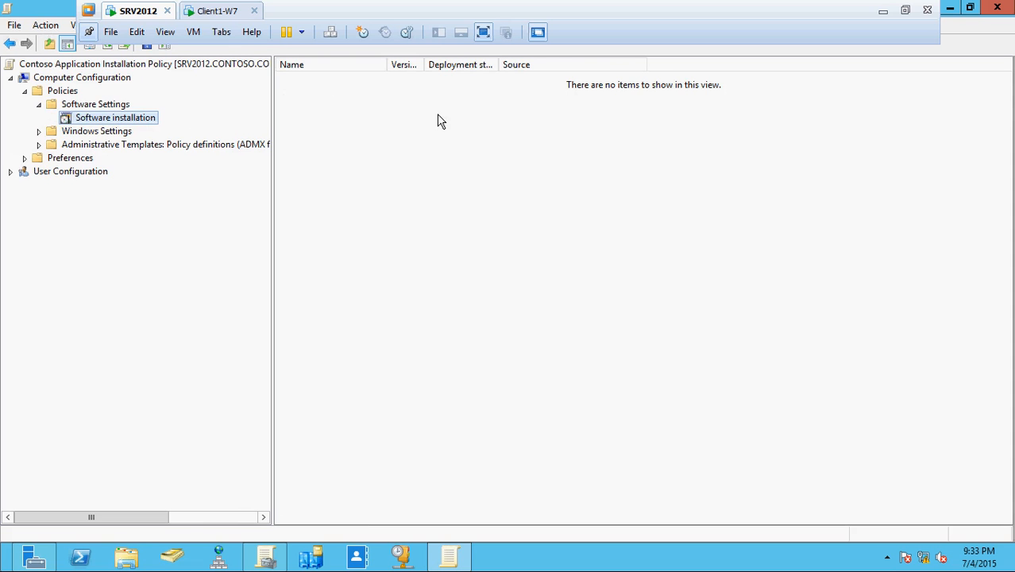
Restore and widen the editor window, then refresh the still-empty package list.
{"action": "left_click", "coordinate": [971, 10]}
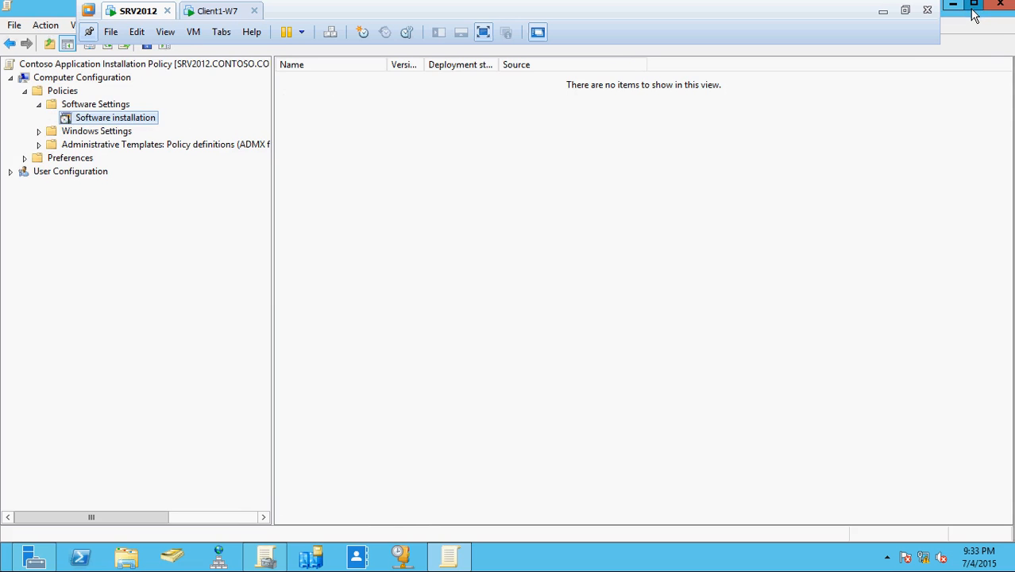
{"action": "left_click", "coordinate": [975, 10]}
{"action": "left_click", "coordinate": [975, 10]}
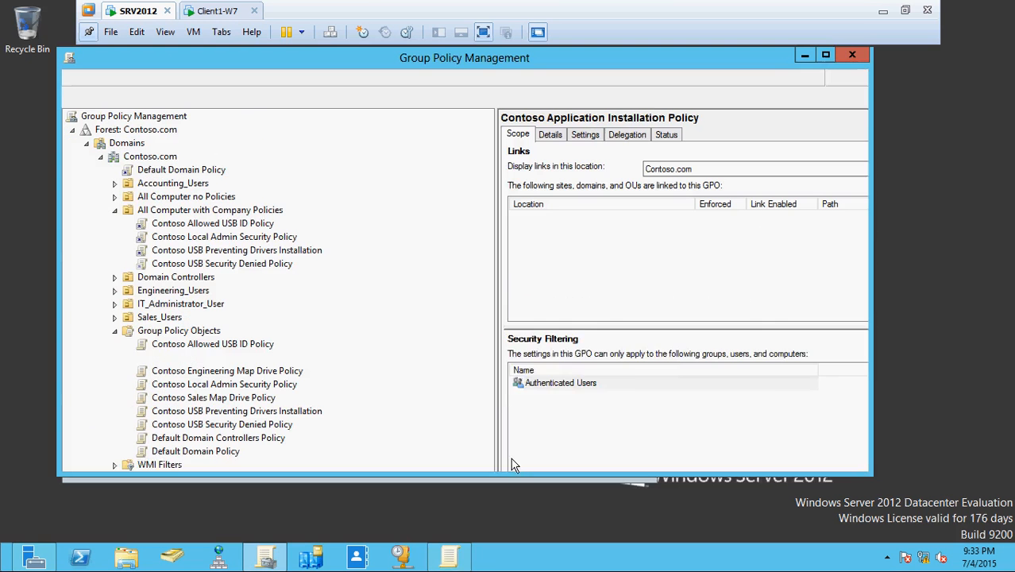
{"action": "left_click", "coordinate": [460, 554]}
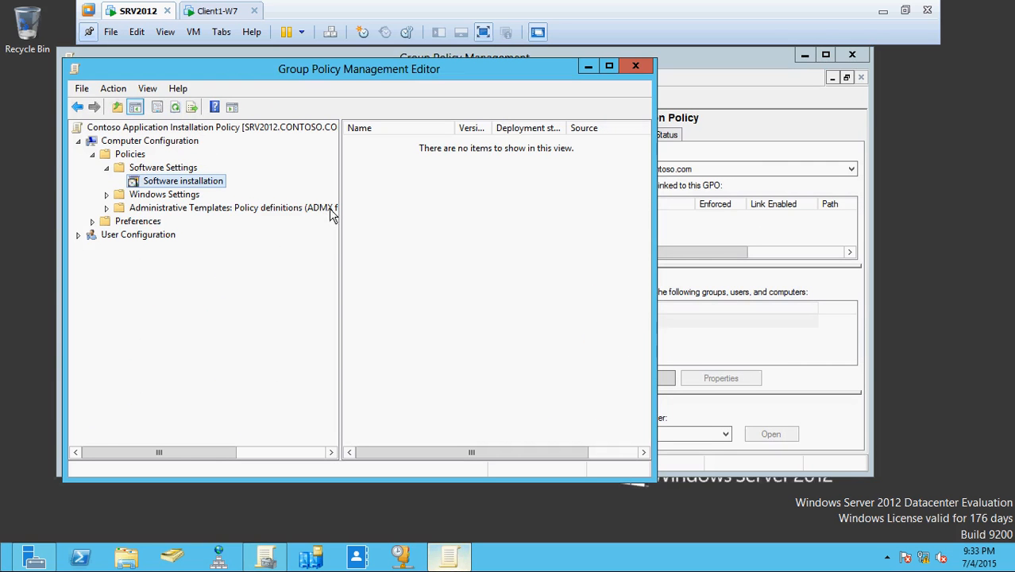
{"action": "left_click_drag", "start_coordinate": [655, 254], "coordinate": [954, 259]}
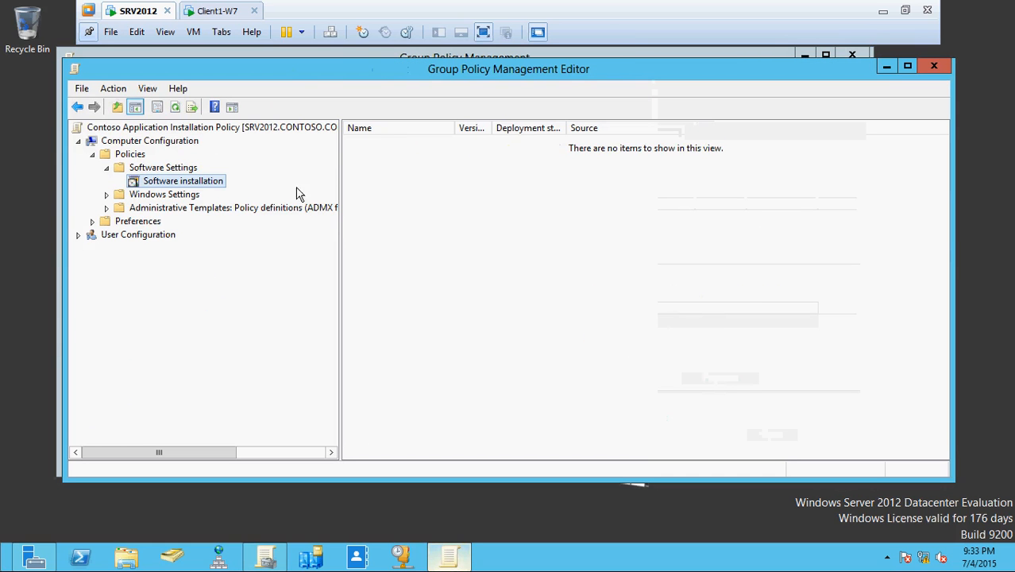
{"action": "left_click", "coordinate": [177, 110]}
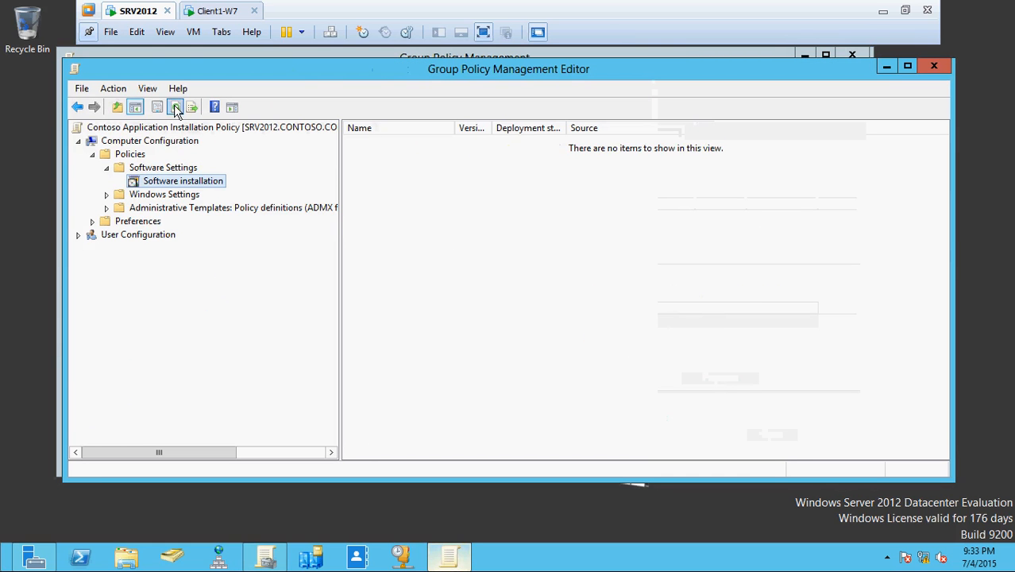
Begin adding a new Software installation package, then refresh the package list.
{"action": "right_click", "coordinate": [192, 181]}
{"action": "mouse_move", "coordinate": [245, 197]}
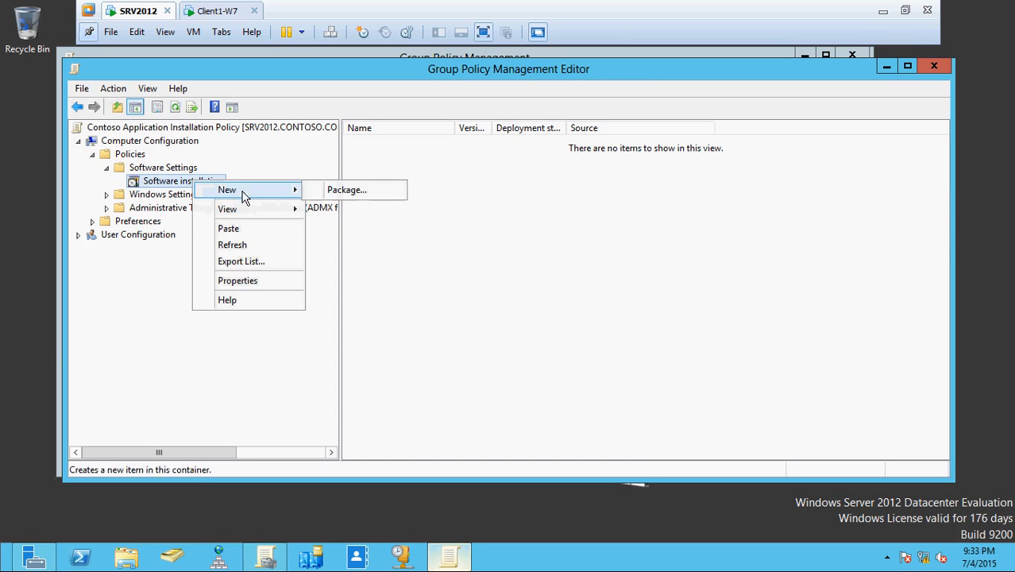
{"action": "left_click", "coordinate": [355, 194]}
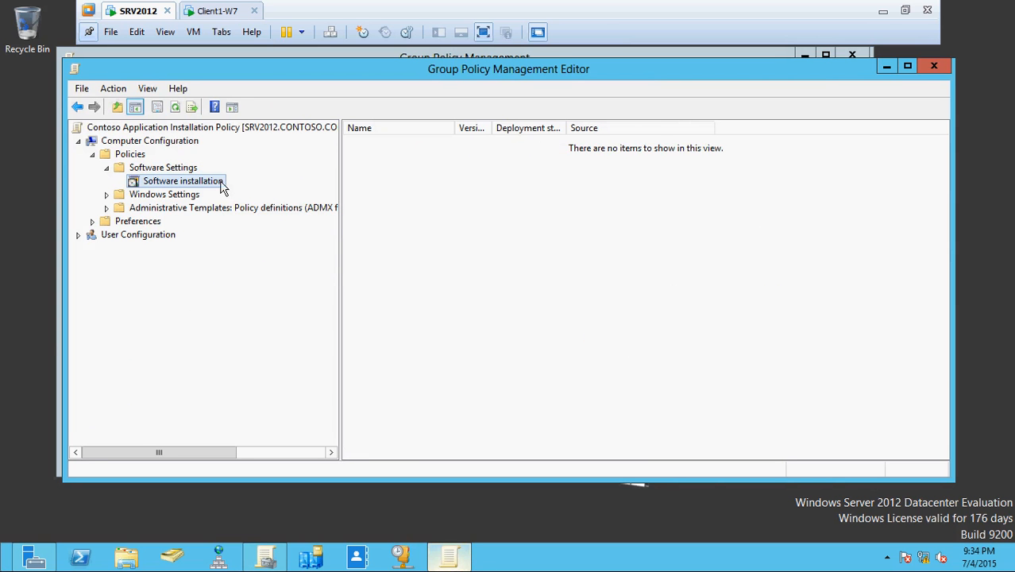
{"action": "left_click", "coordinate": [450, 560]}
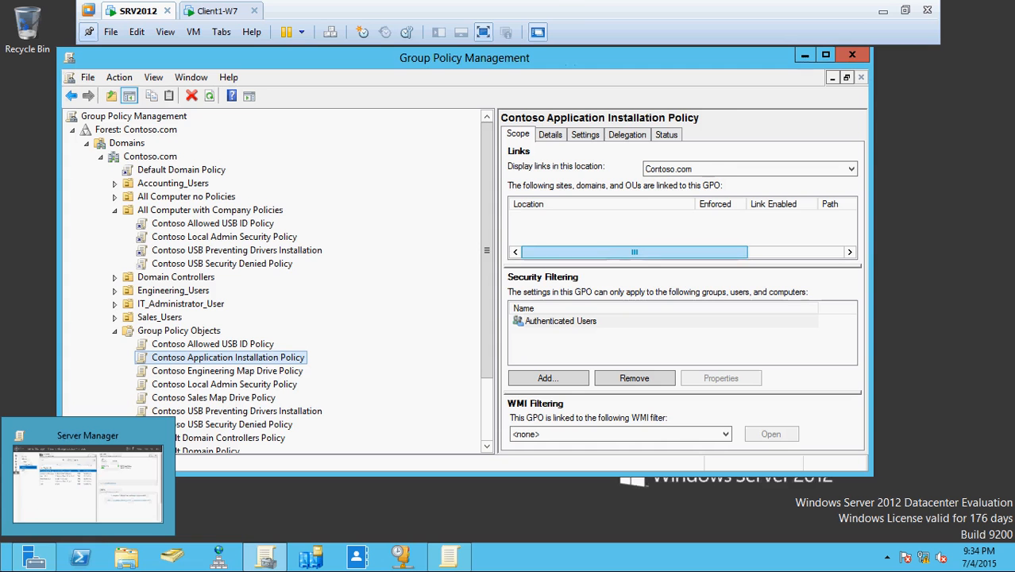
{"action": "left_click", "coordinate": [459, 561]}
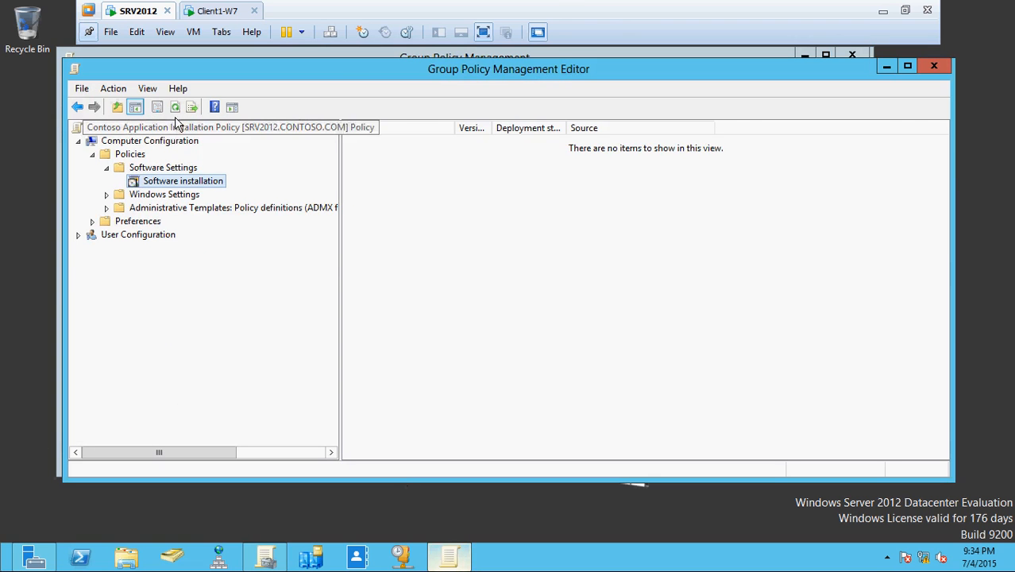
{"action": "left_click", "coordinate": [176, 108]}
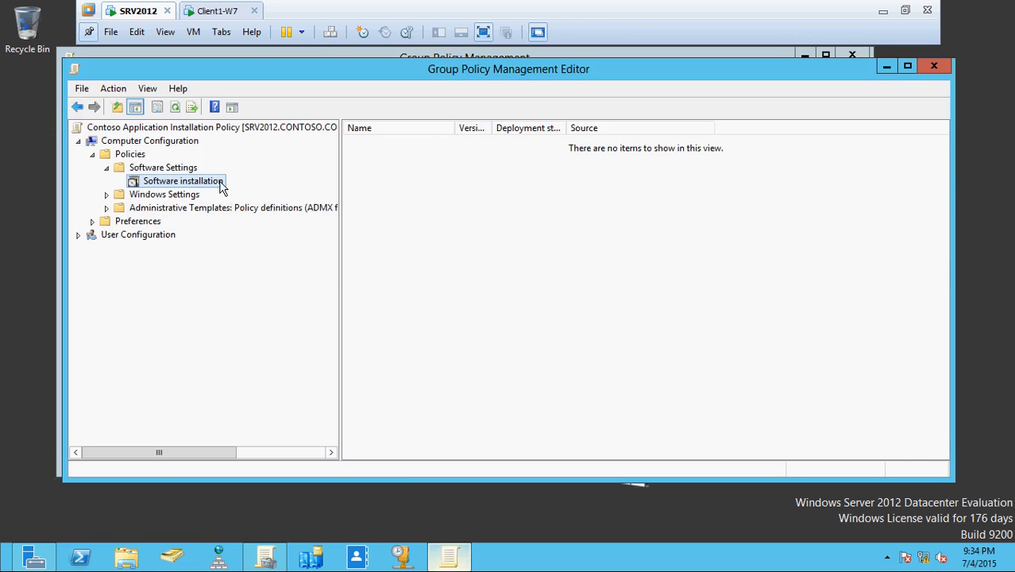
Retry adding a package, rearrange the windows, and refresh to show Adobe Reader XI.
{"action": "right_click", "coordinate": [215, 182]}
{"action": "mouse_move", "coordinate": [314, 191]}
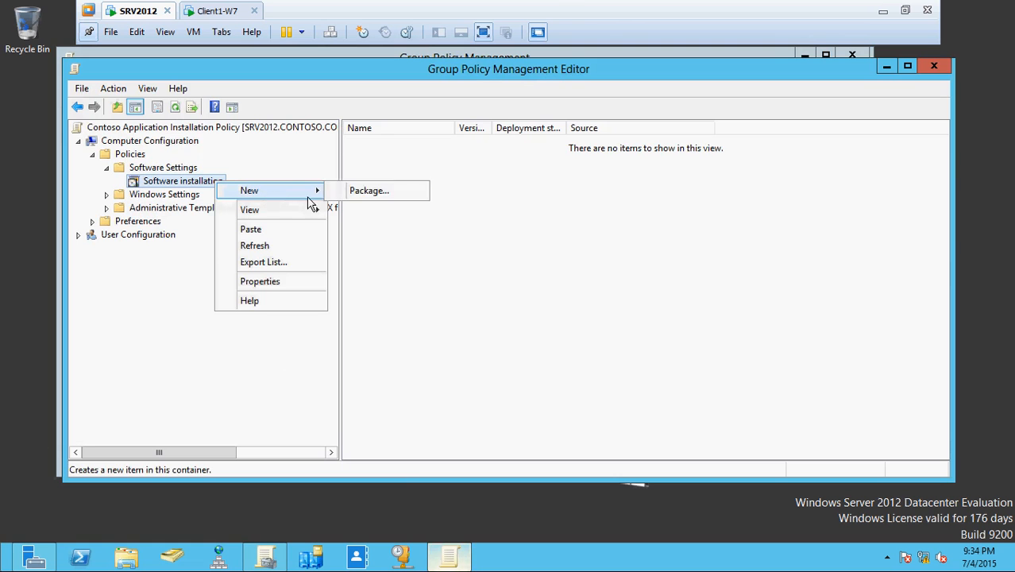
{"action": "left_click", "coordinate": [375, 196]}
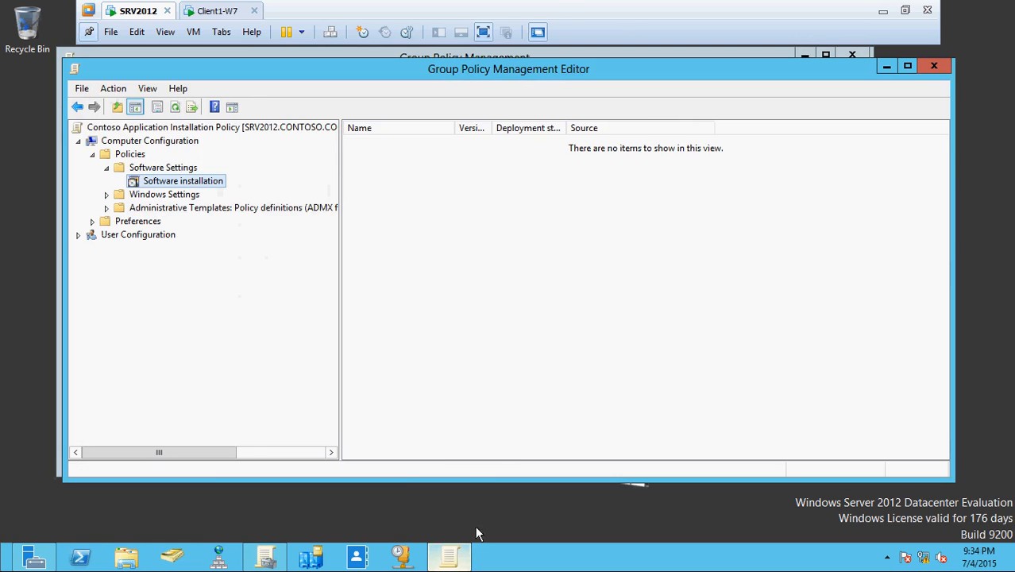
{"action": "left_click", "coordinate": [451, 556]}
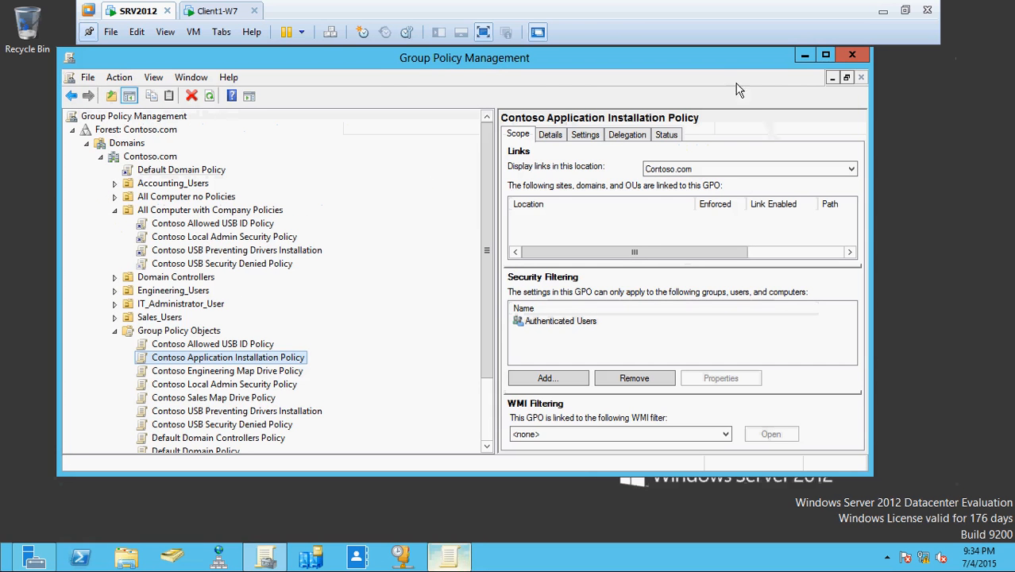
{"action": "left_click_drag", "start_coordinate": [705, 56], "coordinate": [804, 117]}
{"action": "left_click", "coordinate": [902, 118]}
{"action": "left_click", "coordinate": [450, 556]}
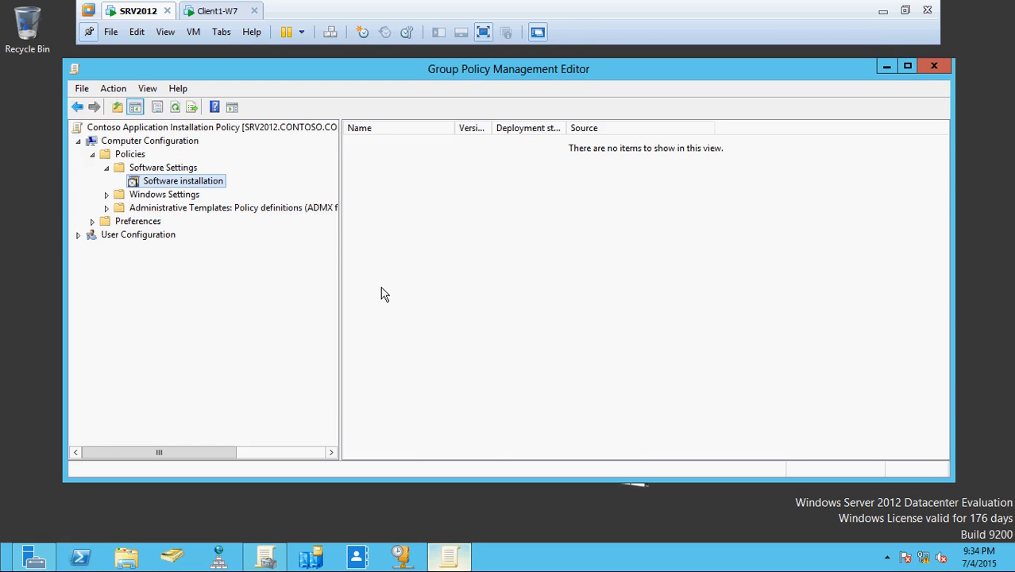
{"action": "left_click", "coordinate": [177, 108]}
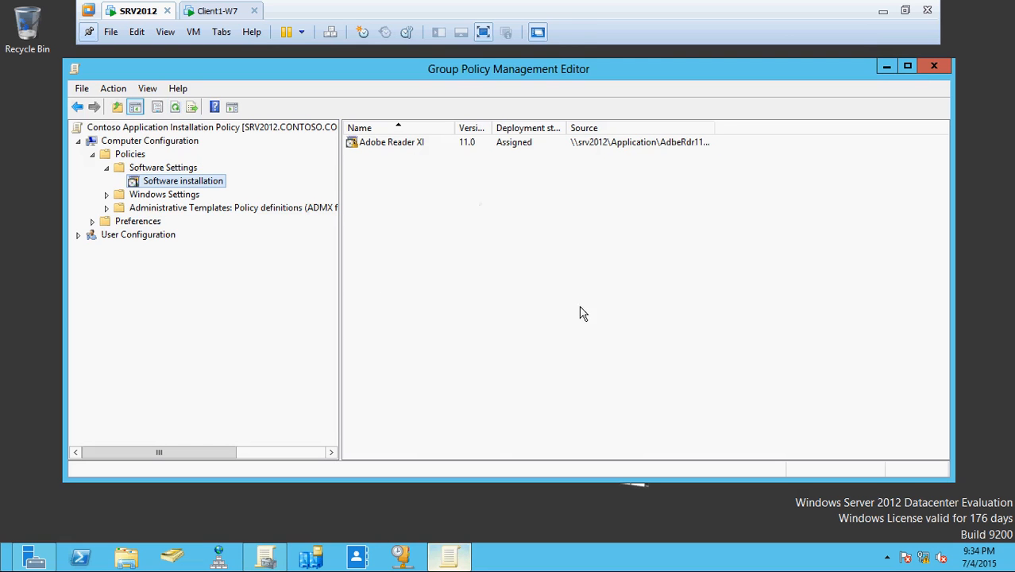
Add the mozilla-firefox(17.0.1) installer as an Assigned package and refresh the list.
{"action": "left_click", "coordinate": [436, 149]}
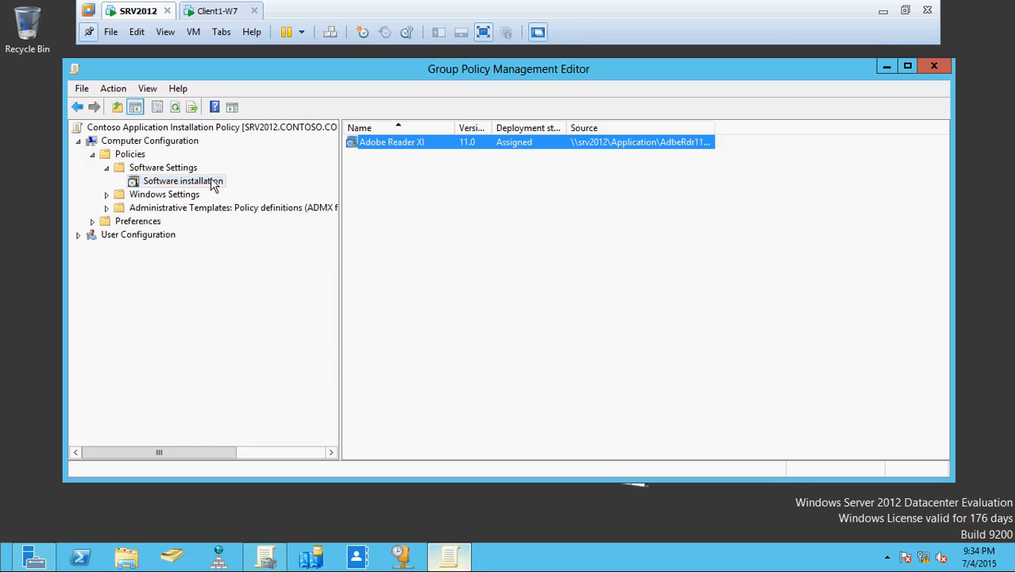
{"action": "right_click", "coordinate": [207, 183]}
{"action": "mouse_move", "coordinate": [239, 190]}
{"action": "left_click", "coordinate": [361, 190]}
{"action": "double_click", "coordinate": [275, 202]}
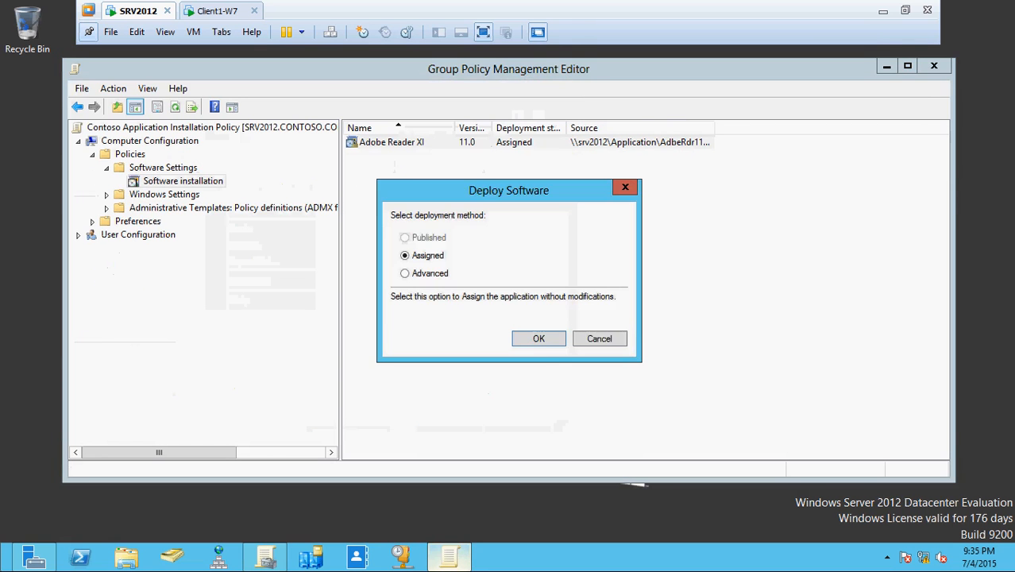
{"action": "left_click", "coordinate": [538, 339]}
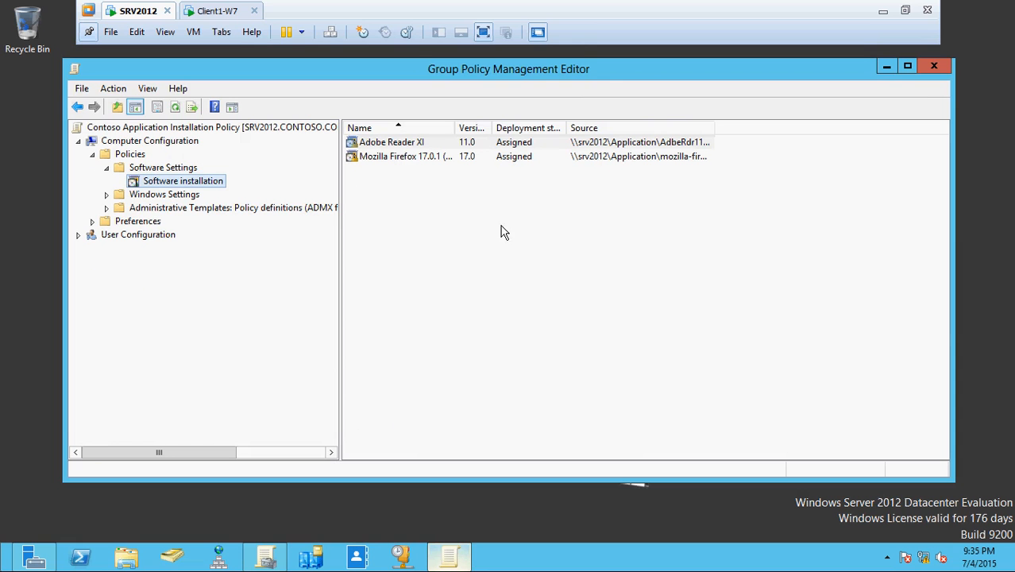
{"action": "left_click", "coordinate": [177, 109]}
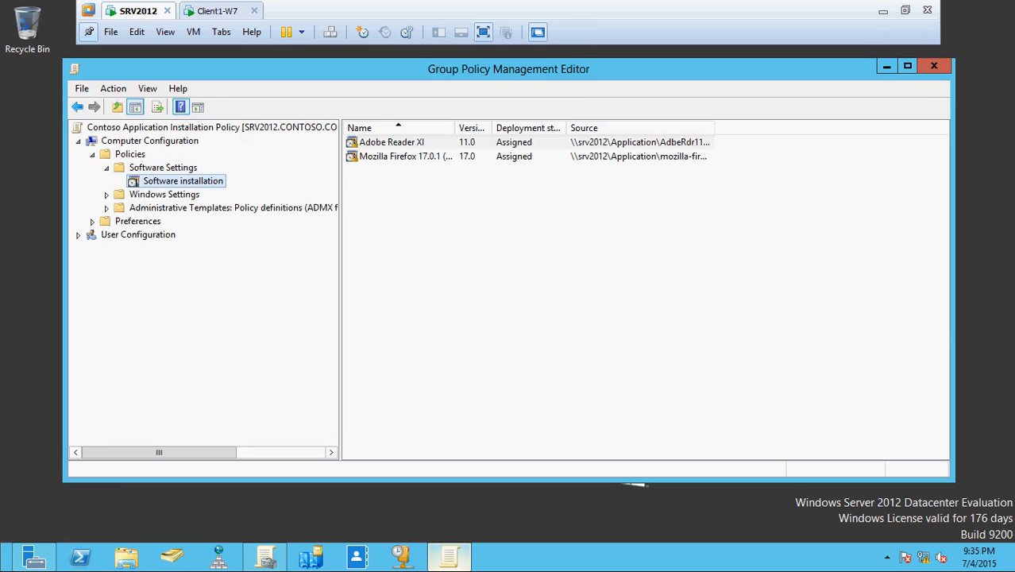
Redeploy the Adobe Reader XI package via All Tasks > Redeploy application, confirming Yes.
{"action": "right_click", "coordinate": [397, 148]}
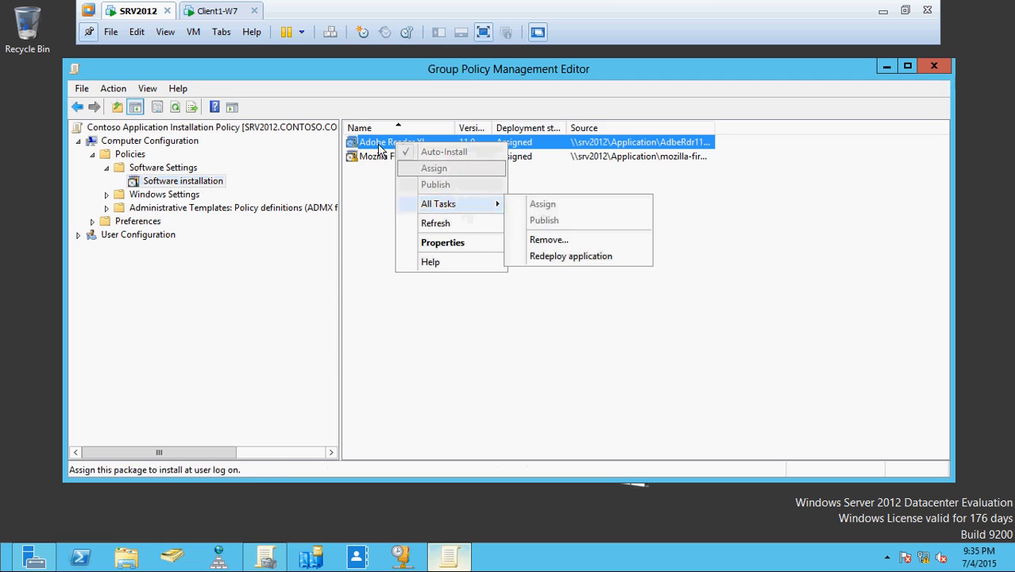
{"action": "mouse_move", "coordinate": [462, 205]}
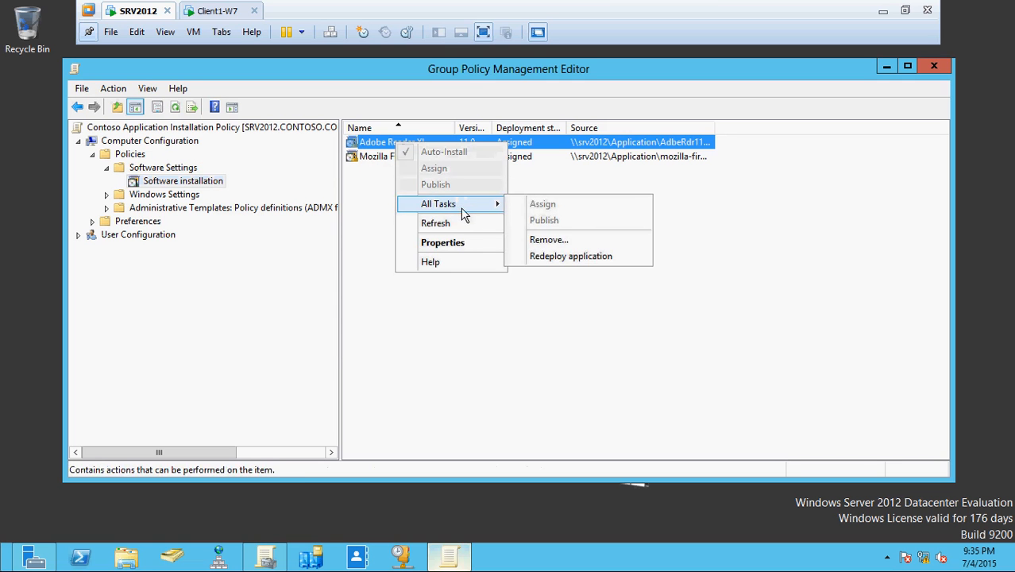
{"action": "left_click", "coordinate": [559, 255]}
{"action": "left_click", "coordinate": [593, 332]}
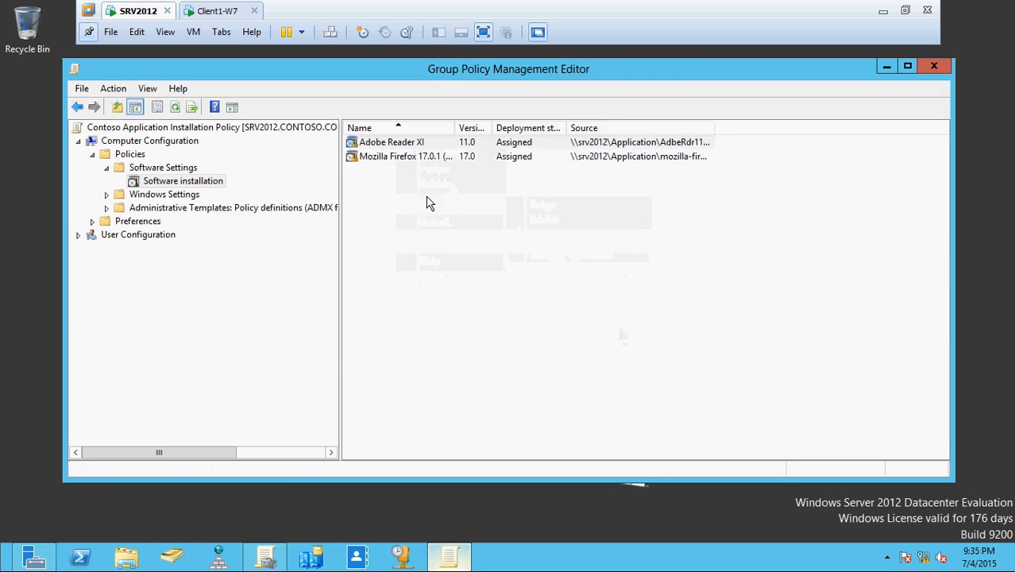
{"action": "right_click", "coordinate": [396, 166]}
{"action": "key", "text": "Escape"}
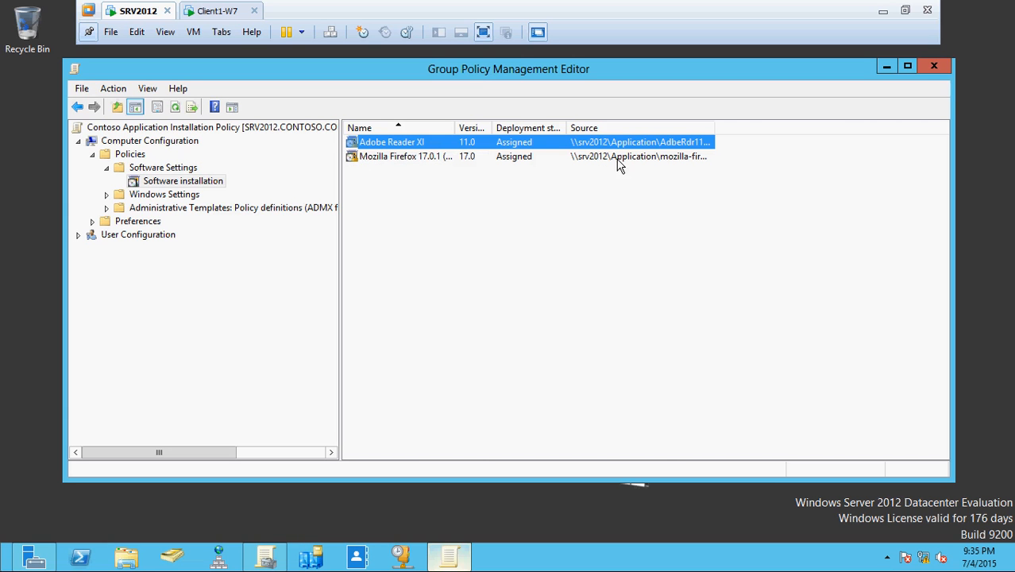
Widen the Source column and redeploy the Mozilla Firefox 17.0.1 package, confirming Yes.
{"action": "left_click_drag", "start_coordinate": [713, 127], "coordinate": [811, 129]}
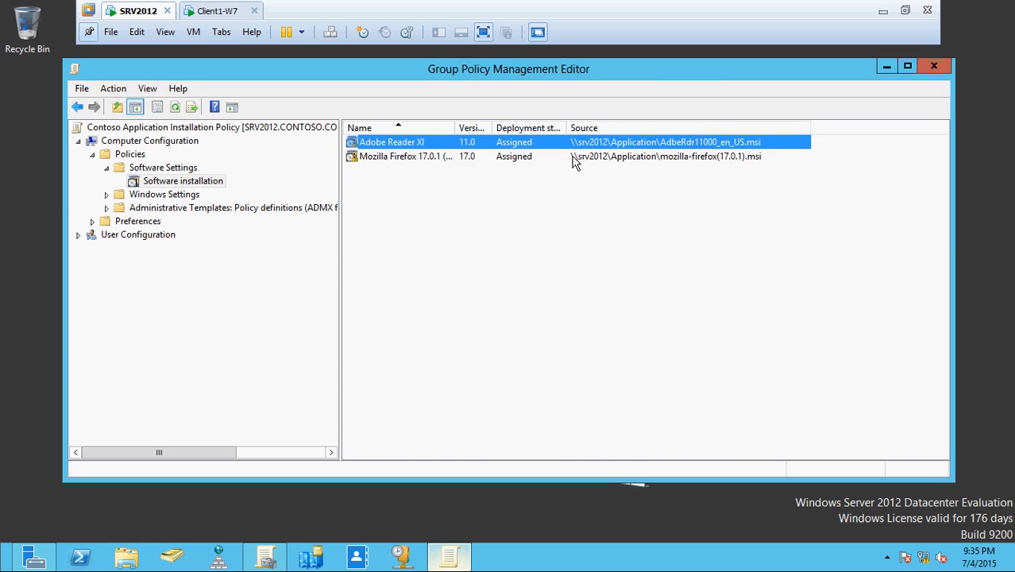
{"action": "left_click", "coordinate": [368, 159]}
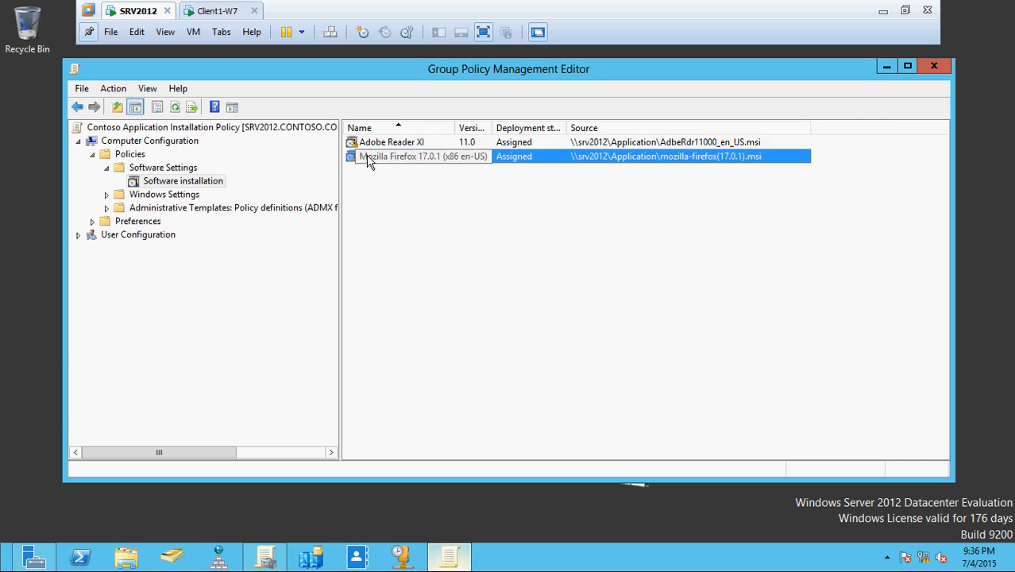
{"action": "right_click", "coordinate": [369, 158]}
{"action": "mouse_move", "coordinate": [418, 219]}
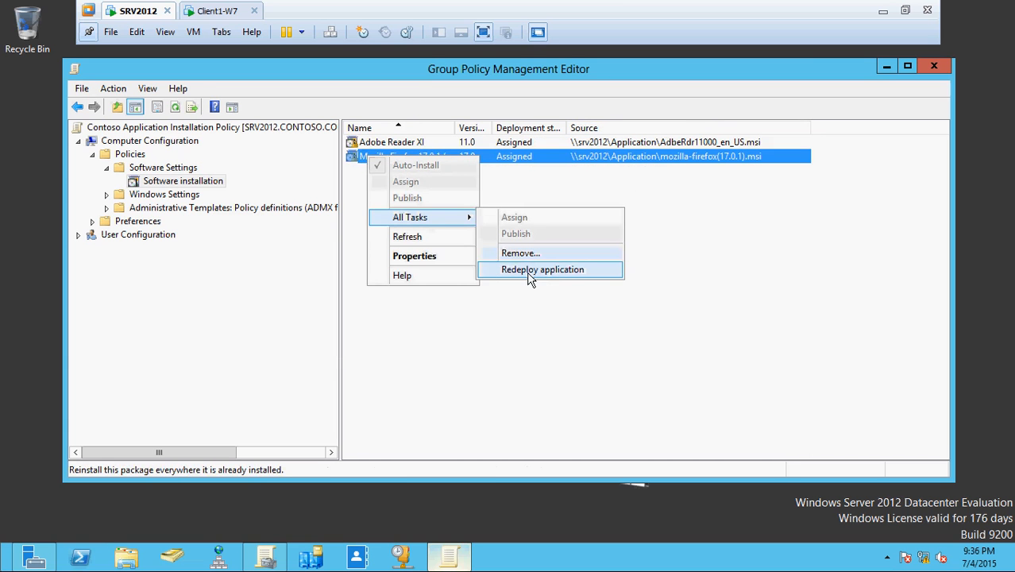
{"action": "left_click", "coordinate": [529, 269]}
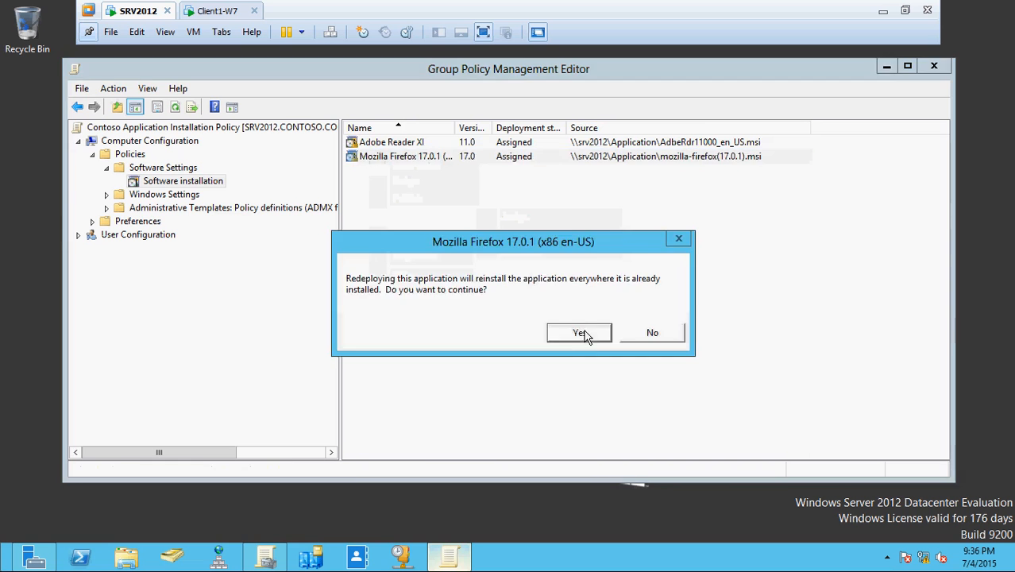
{"action": "left_click", "coordinate": [583, 335]}
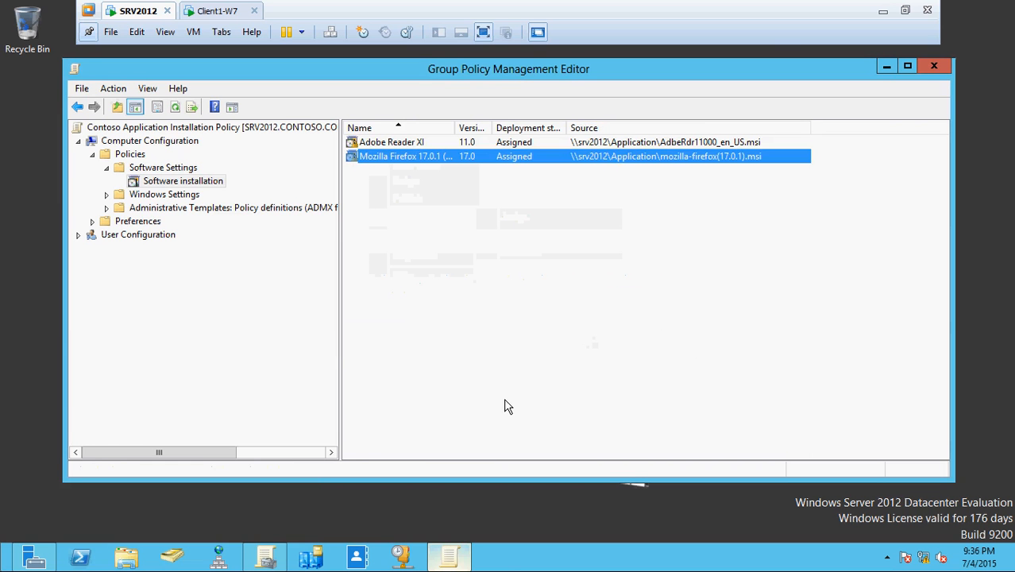
{"action": "key", "text": "super+r"}
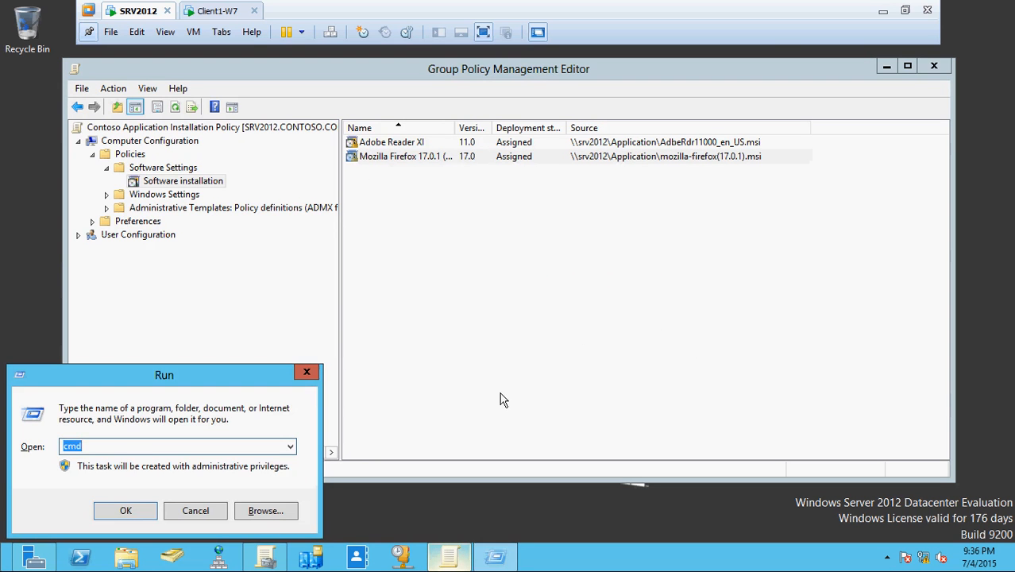
Run gpupdate /force in a server Command Prompt, then switch to the Client1-W7 virtual machine.
{"action": "key", "text": "Return"}
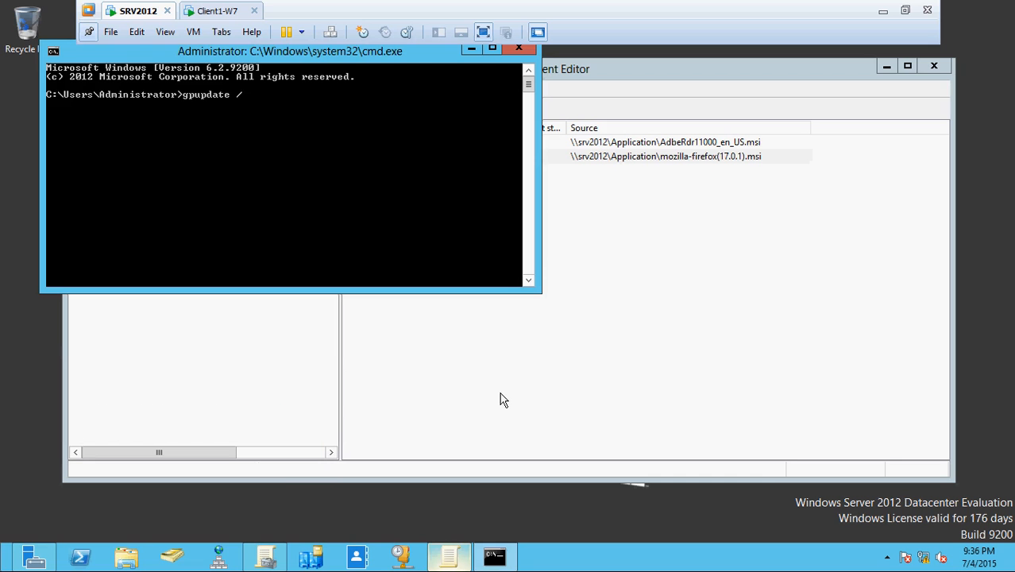
{"action": "key", "text": "Return"}
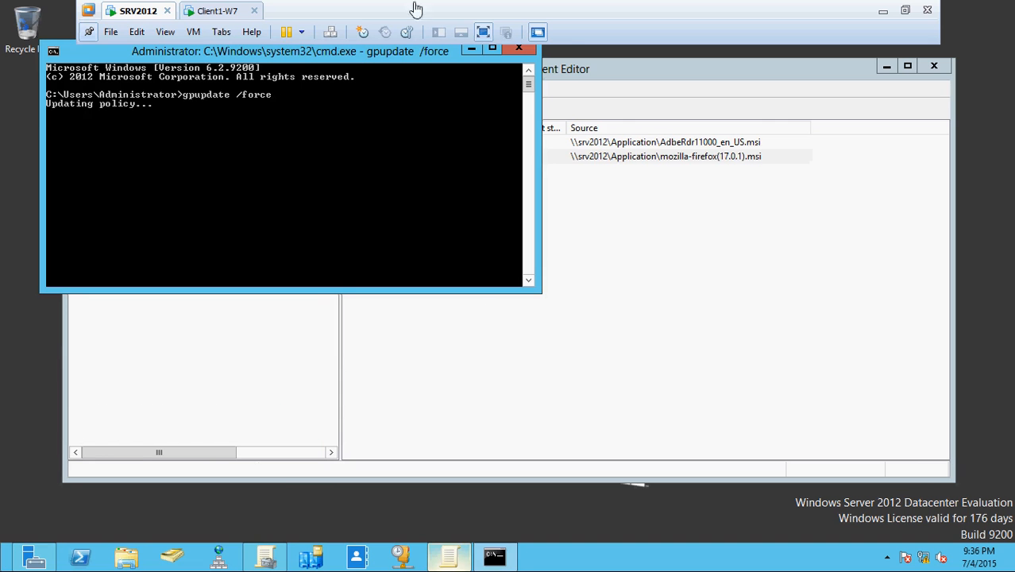
{"action": "left_click_drag", "start_coordinate": [350, 58], "coordinate": [547, 239]}
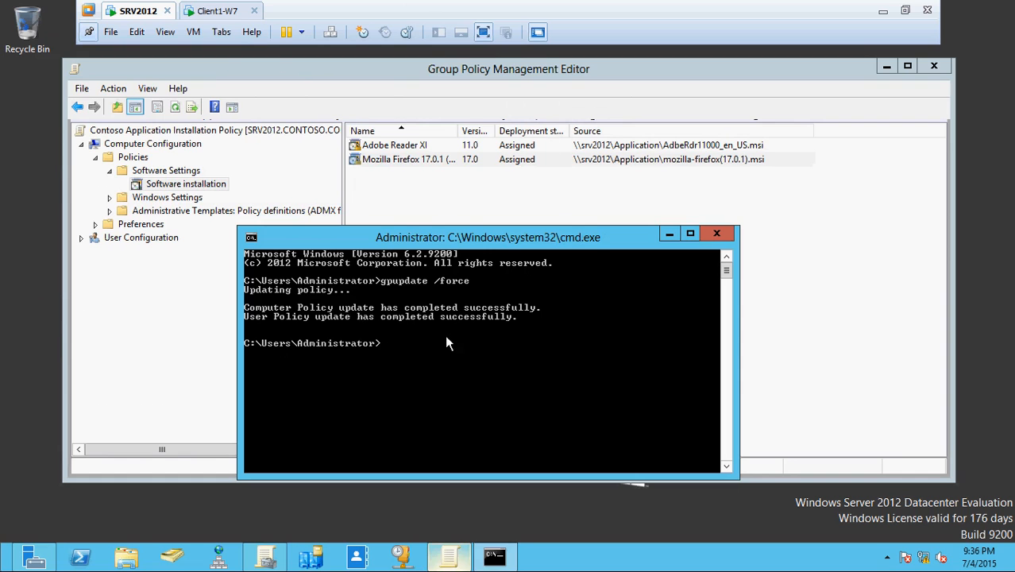
{"action": "left_click", "coordinate": [211, 11]}
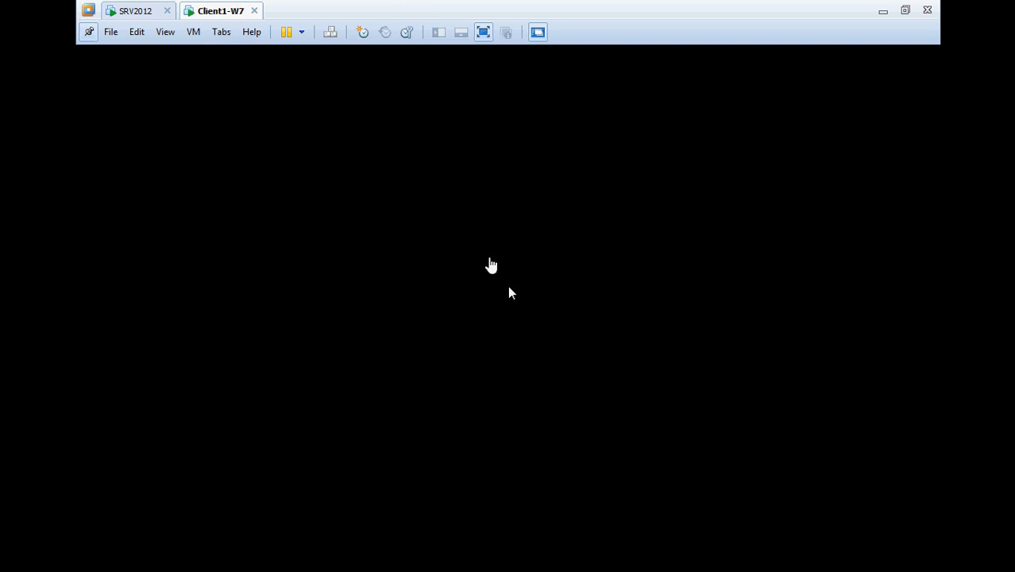
{"action": "left_click", "coordinate": [482, 285]}
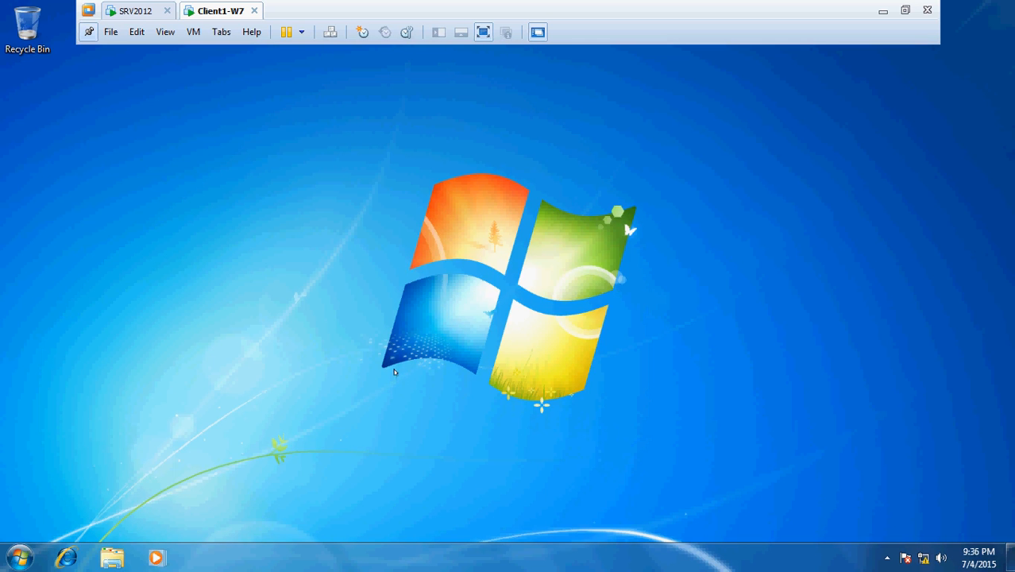
On Client1-W7, launch cmd from Run and run gpupdate /force.
{"action": "key", "text": "super+r"}
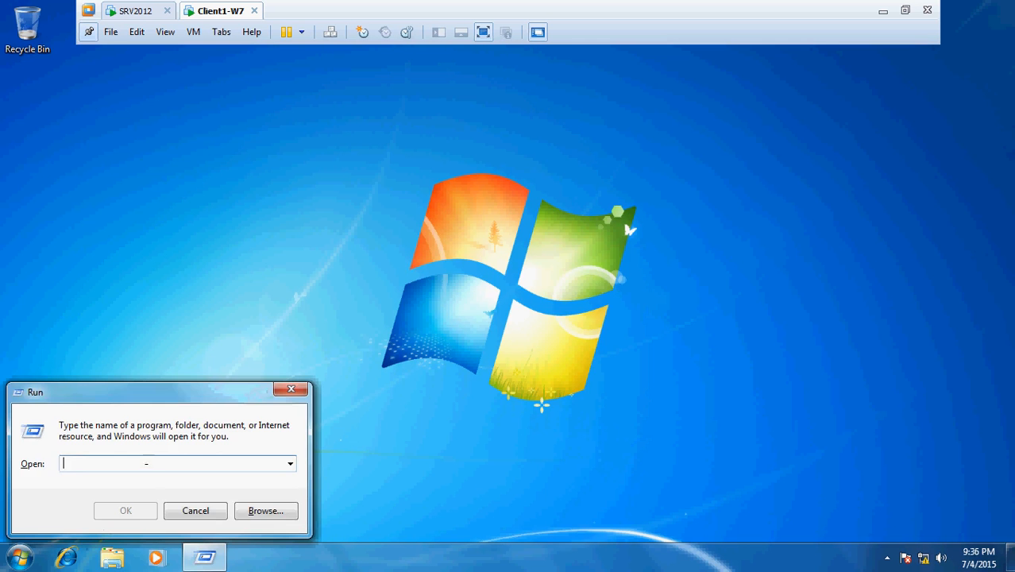
{"action": "type", "text": "cmd"}
{"action": "key", "text": "Return"}
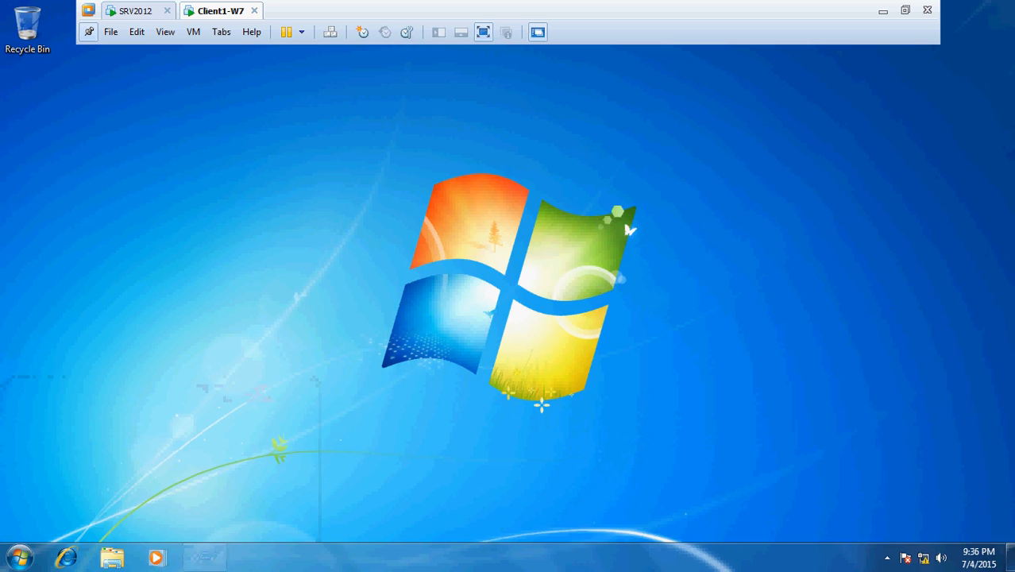
{"action": "type", "text": "gpupdate"}
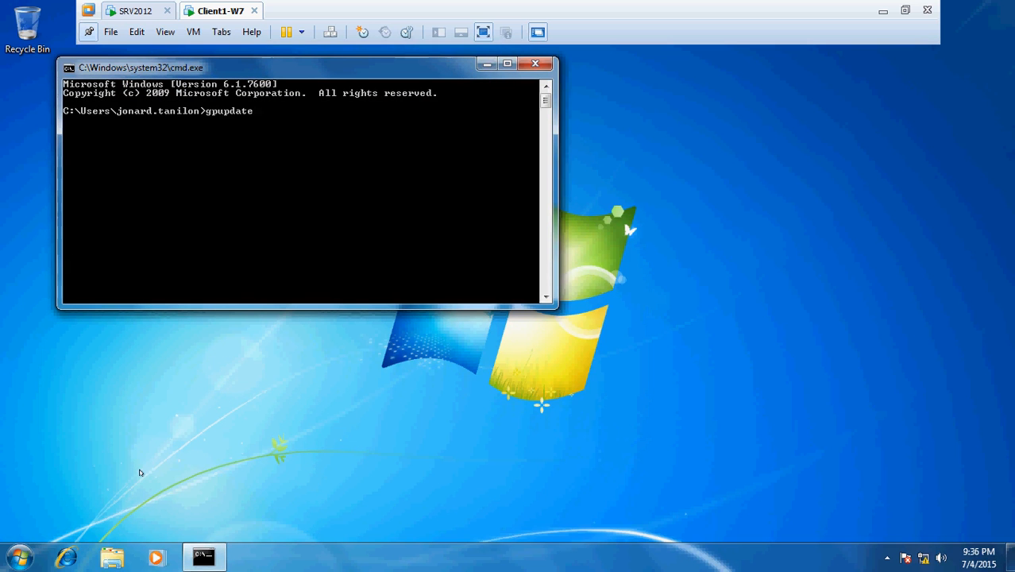
{"action": "type", "text": " /force"}
{"action": "key", "text": "Return"}
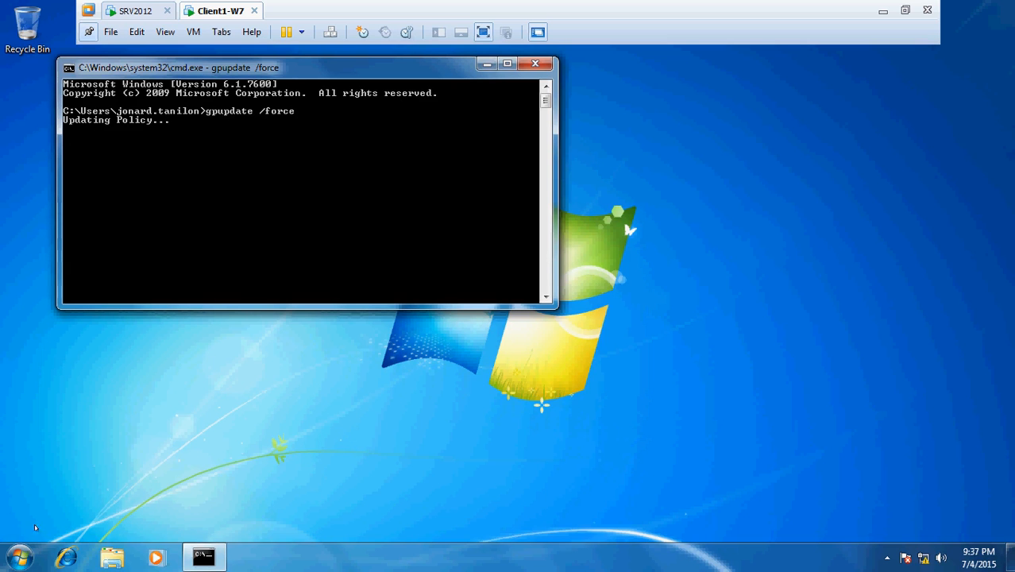
{"action": "key", "text": "super+r"}
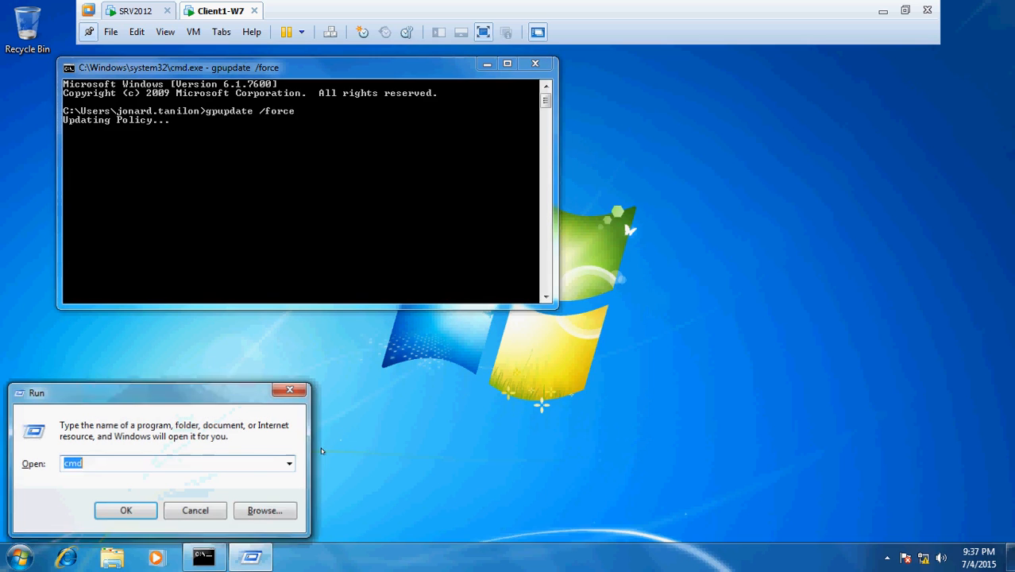
Run appwiz.cpl to confirm only Visual C++ 2008 and VMware Tools are installed, then return to SRV2012.
{"action": "type", "text": "appwi"}
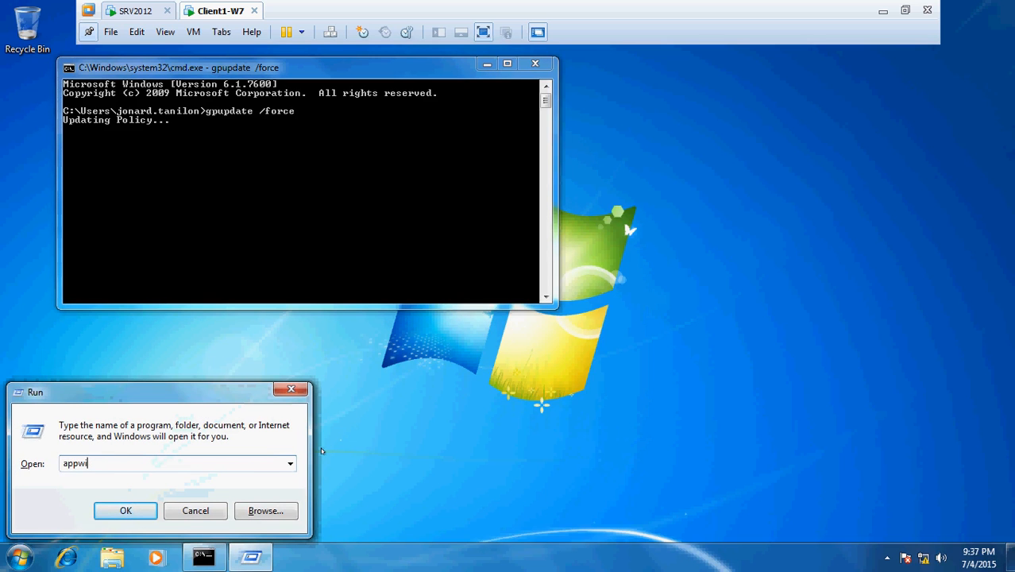
{"action": "type", "text": "z.cpl"}
{"action": "key", "text": "Return"}
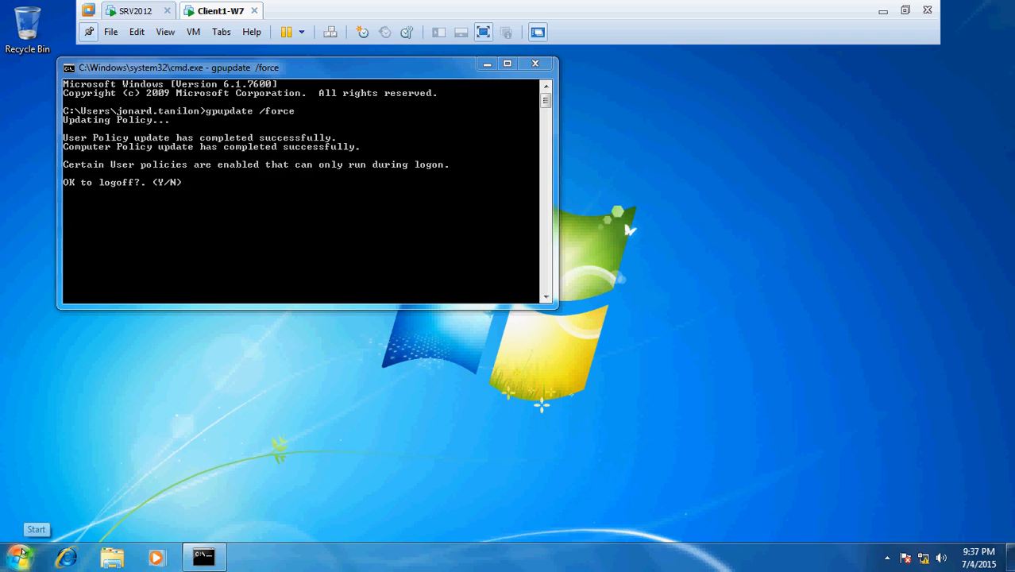
{"action": "key", "text": "super+e"}
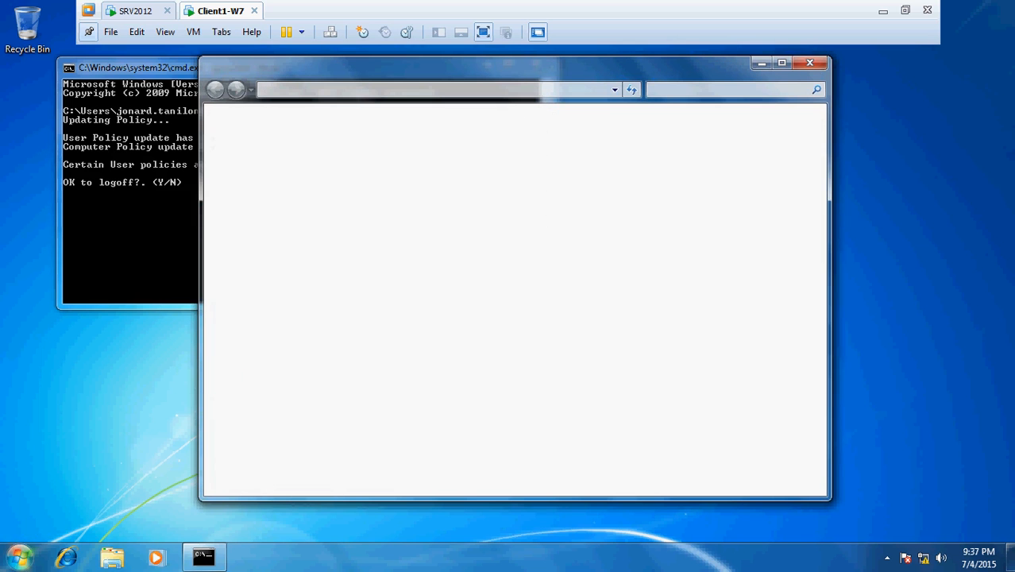
{"action": "key", "text": "super"}
{"action": "left_click_drag", "start_coordinate": [508, 67], "coordinate": [658, 84]}
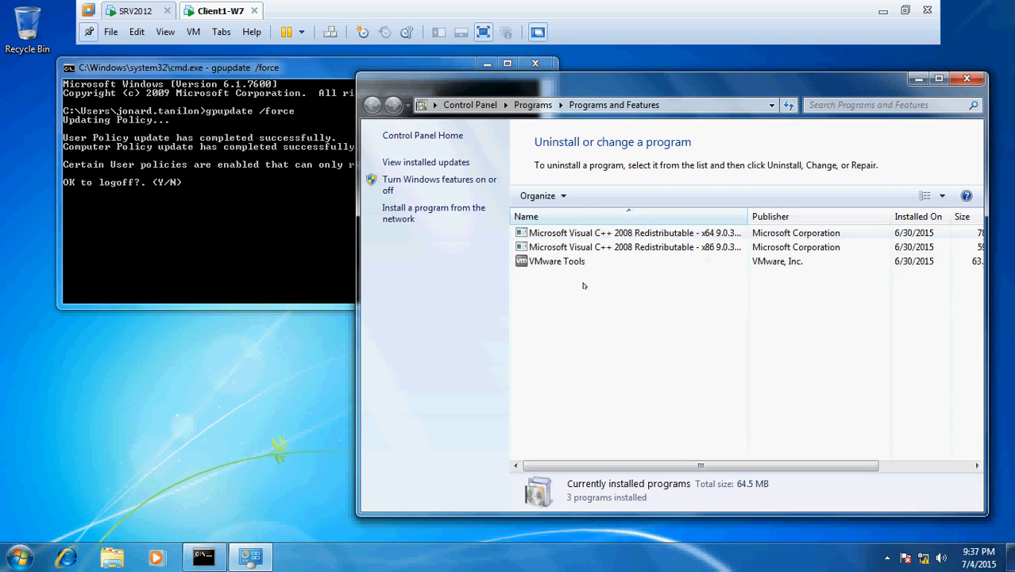
{"action": "left_click", "coordinate": [245, 231]}
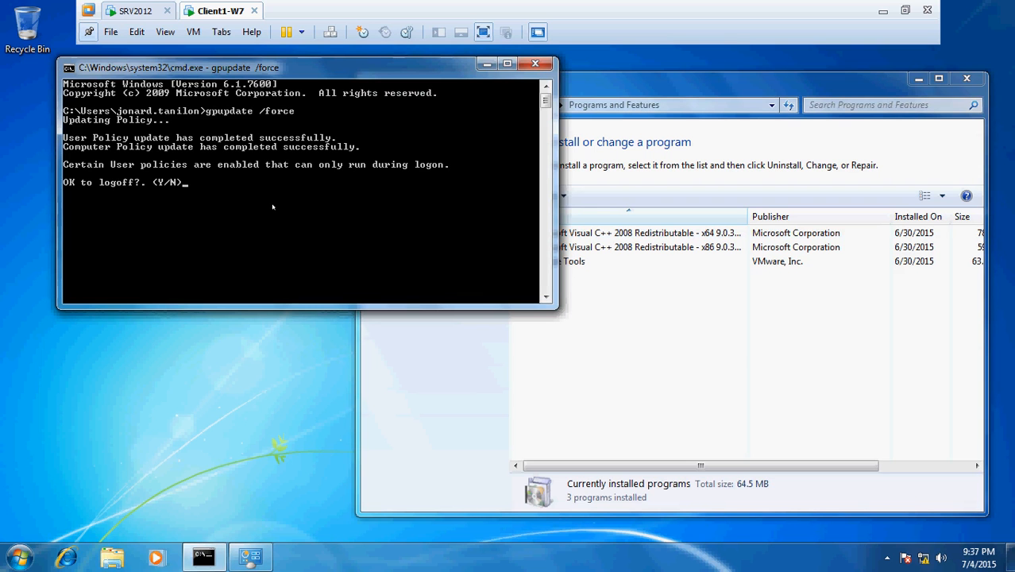
{"action": "left_click", "coordinate": [143, 11]}
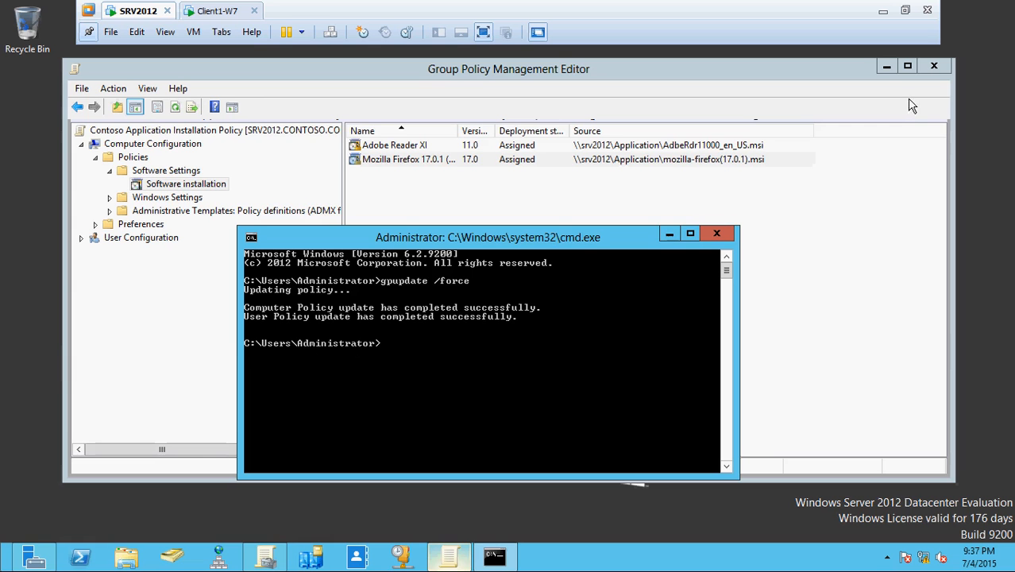
Link the Contoso Application Installation Policy GPO to the All Computer with Company Policies OU.
{"action": "left_click", "coordinate": [266, 556]}
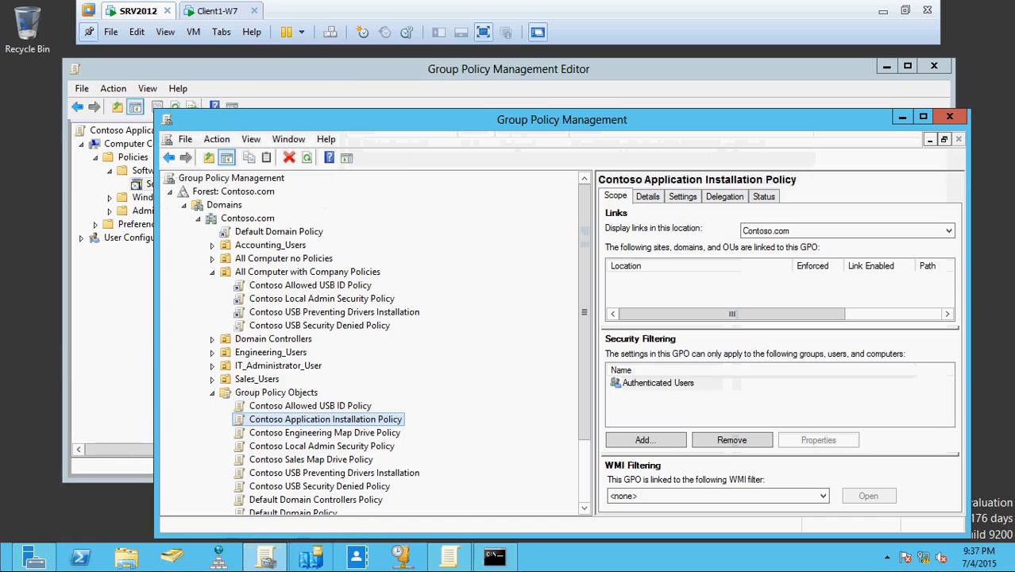
{"action": "right_click", "coordinate": [348, 422]}
{"action": "left_click", "coordinate": [331, 420]}
{"action": "left_click_drag", "start_coordinate": [332, 419], "coordinate": [318, 279]}
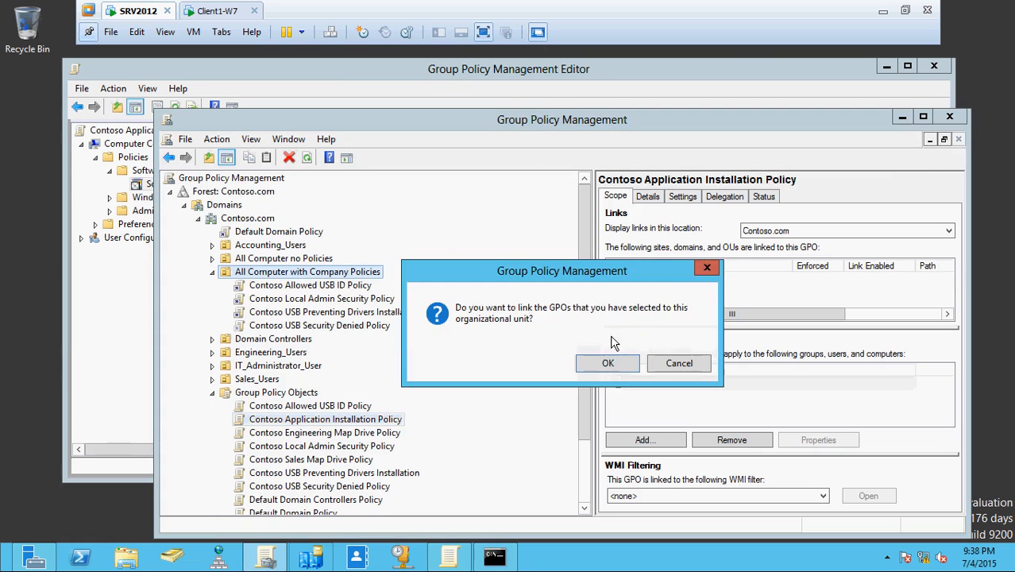
{"action": "left_click", "coordinate": [608, 364]}
Rerun gpupdate /force in the server's command prompt.
{"action": "left_click", "coordinate": [504, 561]}
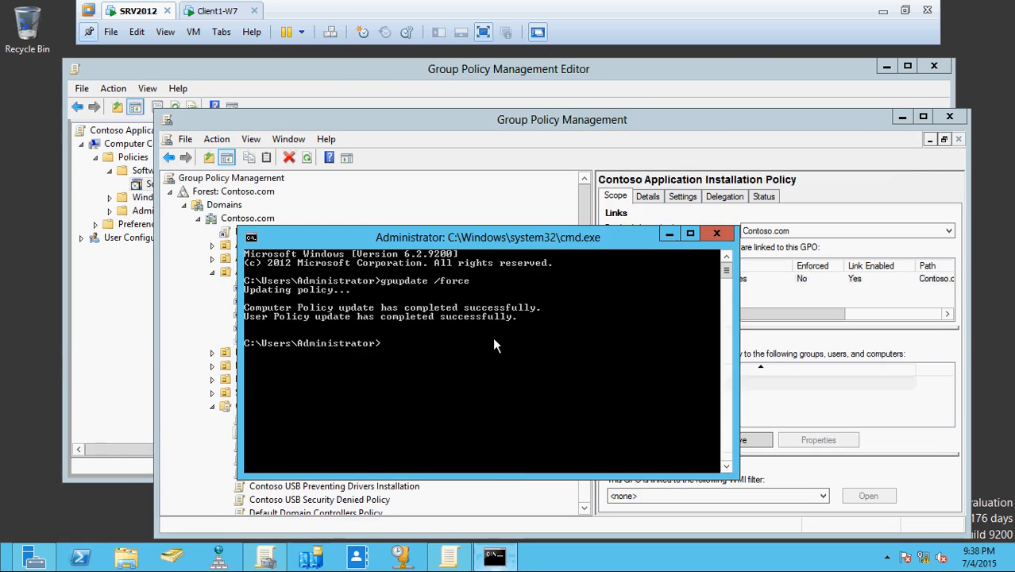
{"action": "key", "text": "Up"}
{"action": "key", "text": "Return"}
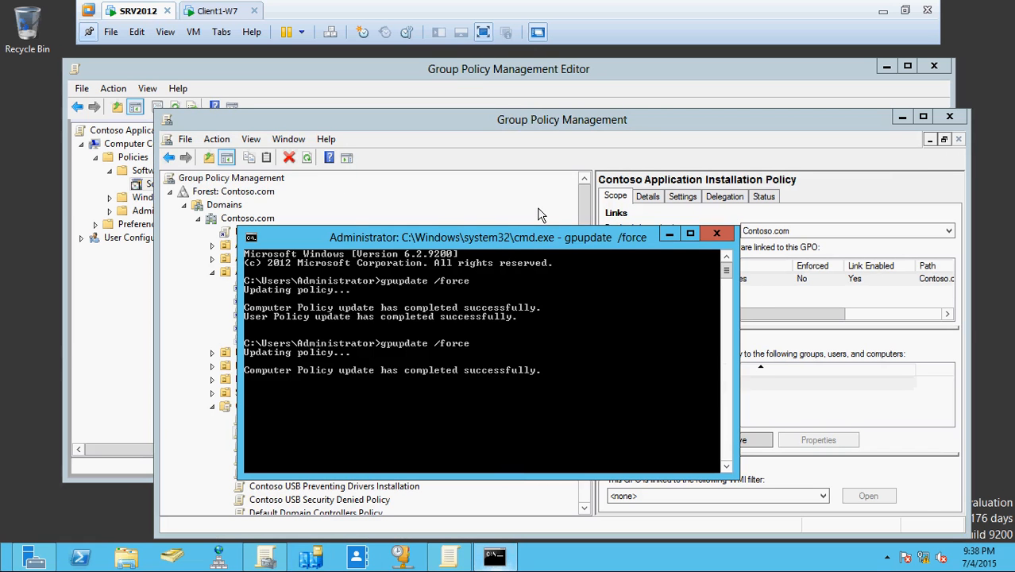
{"action": "left_click", "coordinate": [218, 7]}
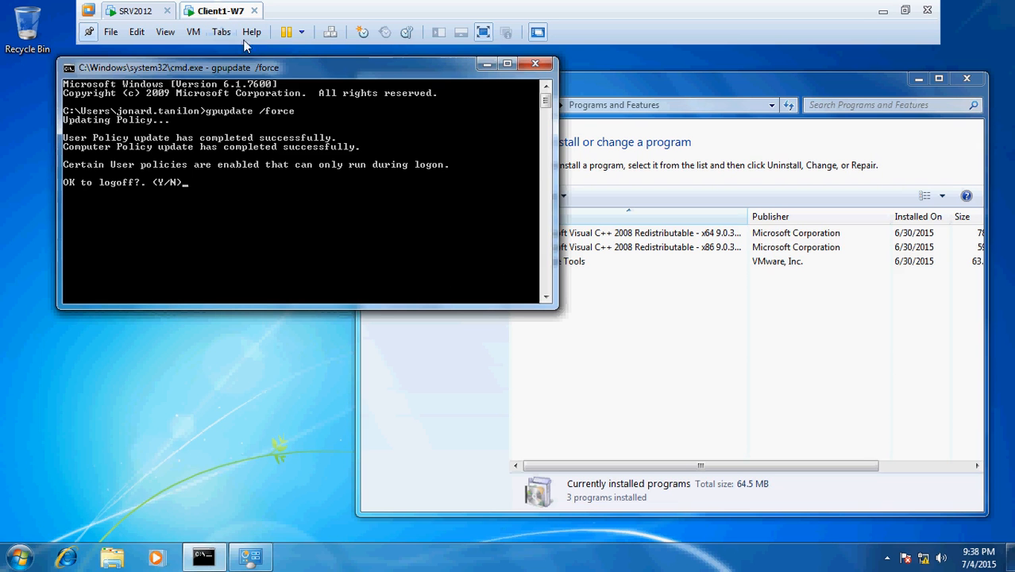
Open a new command prompt on Client1-W7 and run gpupdate /force, fixing the mistyped command.
{"action": "key", "text": "super+r"}
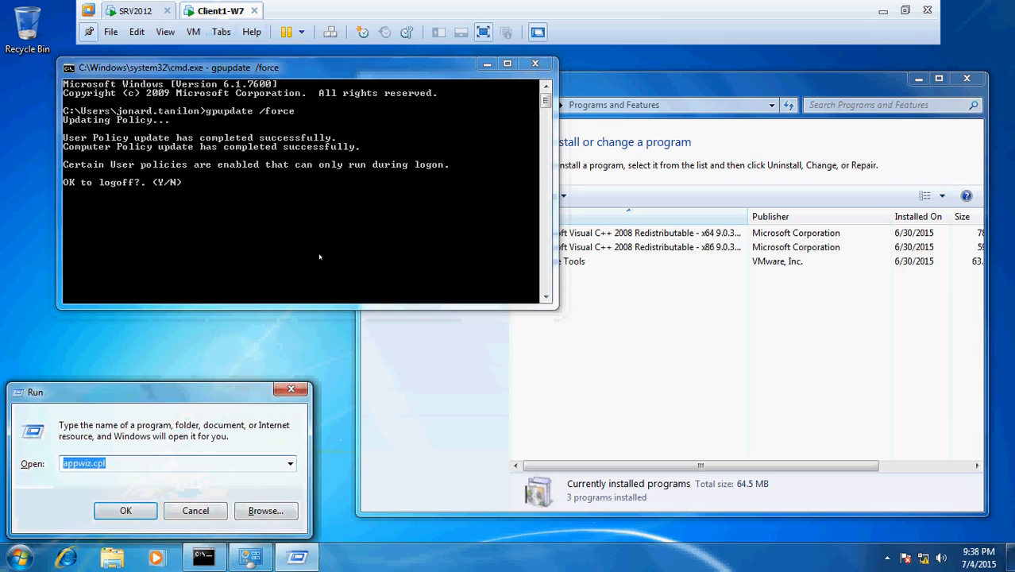
{"action": "type", "text": "cmd"}
{"action": "key", "text": "Return"}
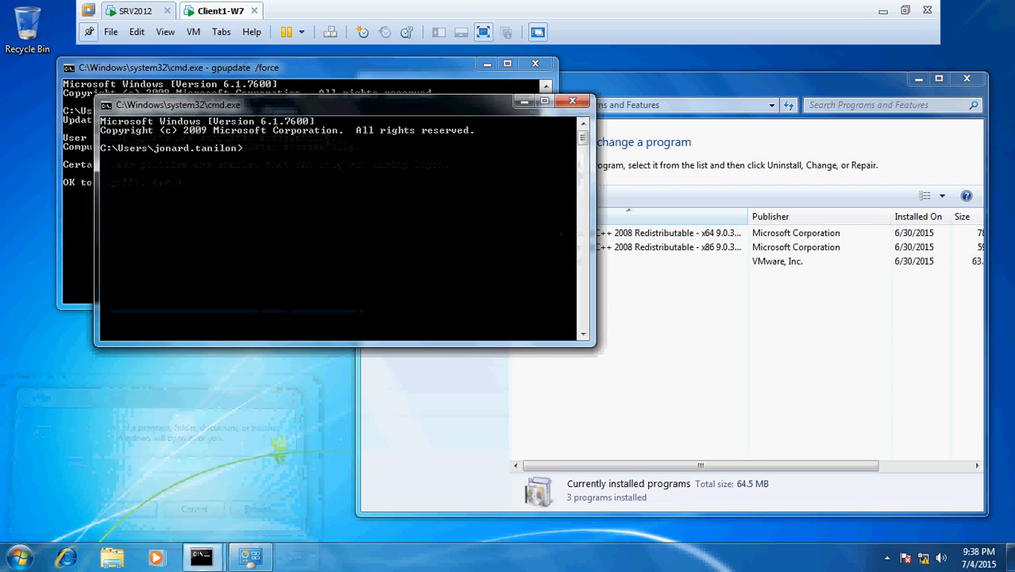
{"action": "type", "text": "gpupdate /force"}
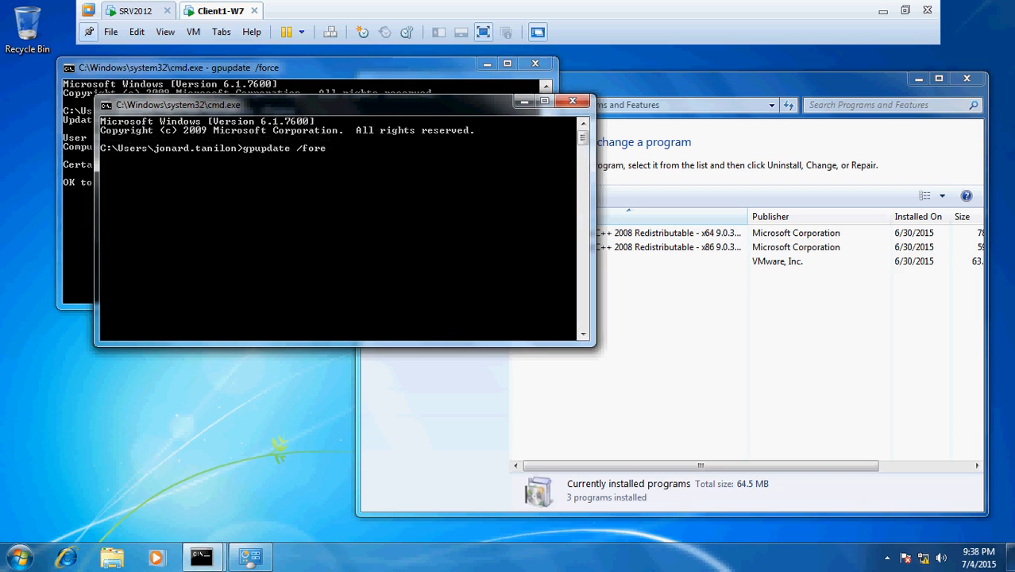
{"action": "key", "text": "Return"}
{"action": "key", "text": "Up"}
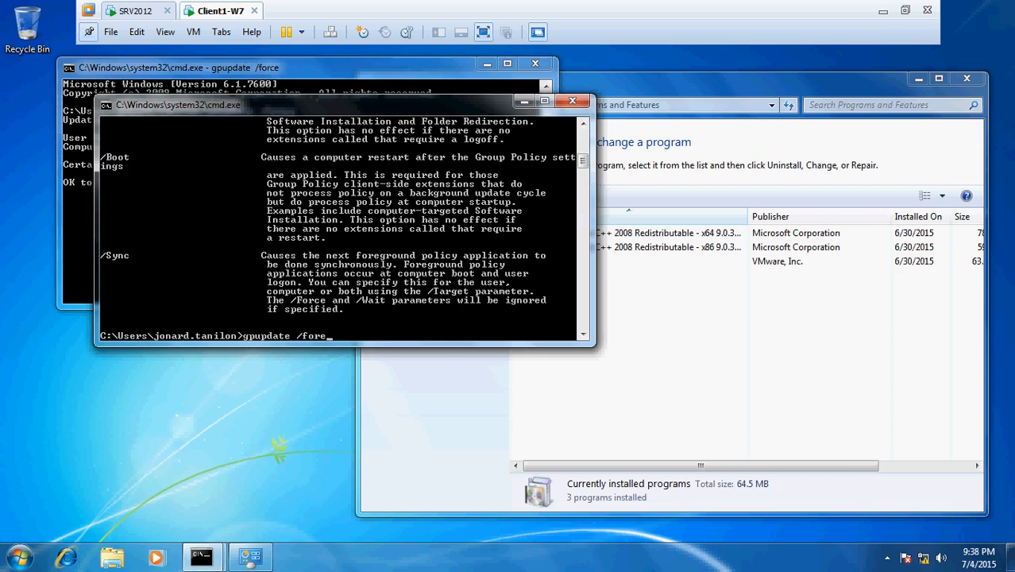
{"action": "key", "text": "BackSpace"}
{"action": "type", "text": "ce"}
{"action": "key", "text": "Return"}
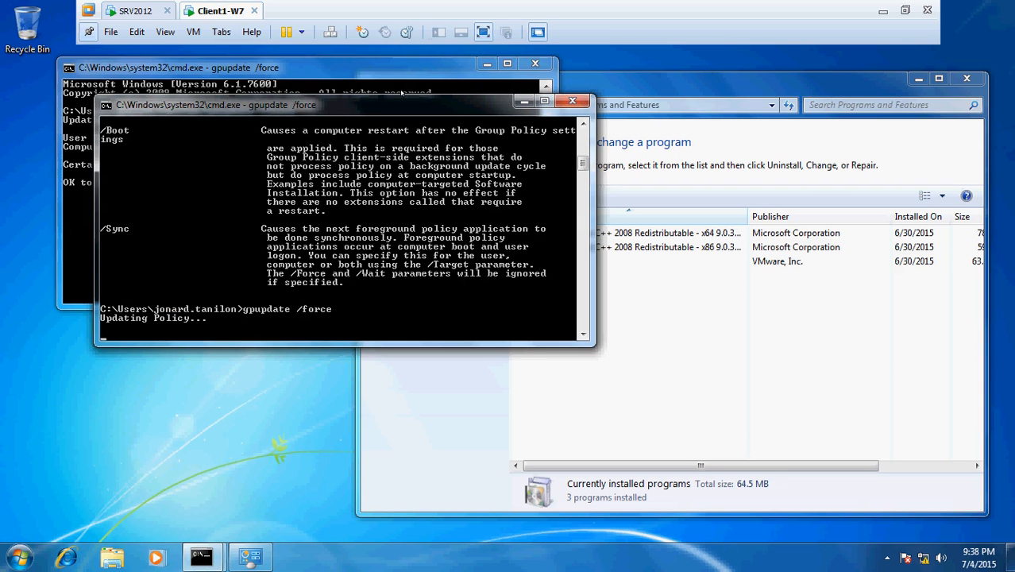
Answer y to restart the client and dismiss the logoff warning.
{"action": "left_click_drag", "start_coordinate": [395, 107], "coordinate": [711, 157]}
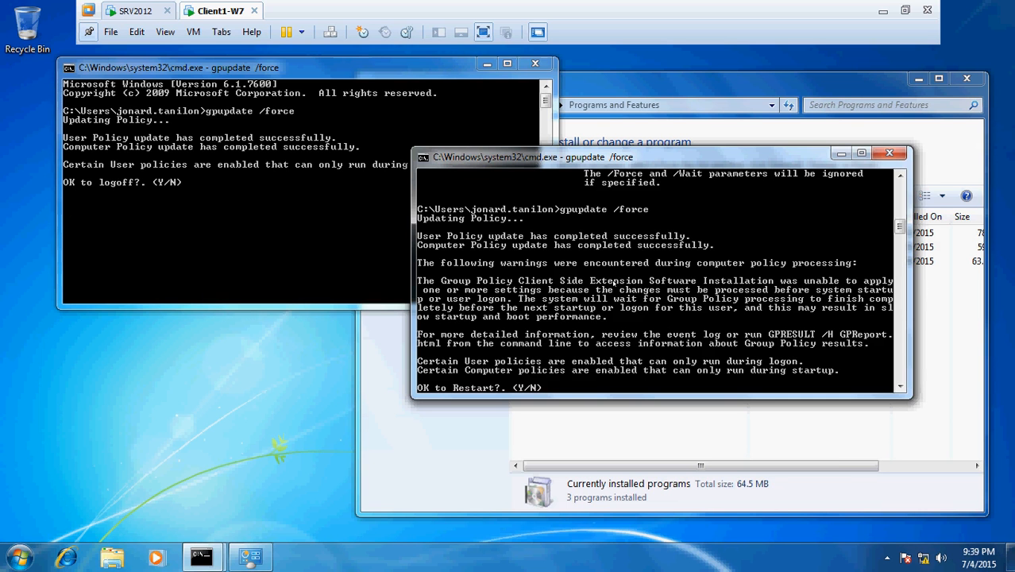
{"action": "type", "text": "y"}
{"action": "key", "text": "Return"}
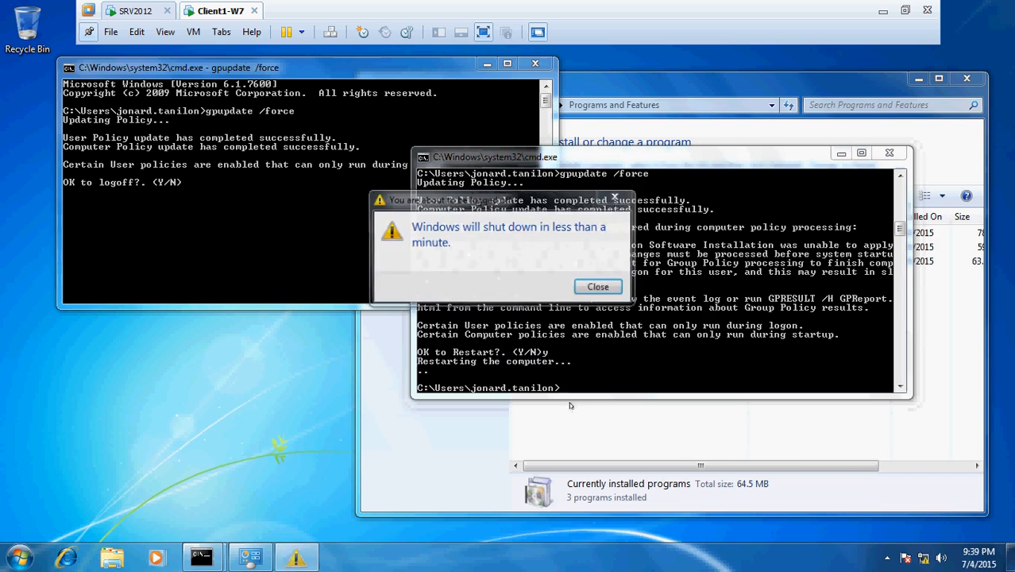
{"action": "left_click", "coordinate": [589, 292]}
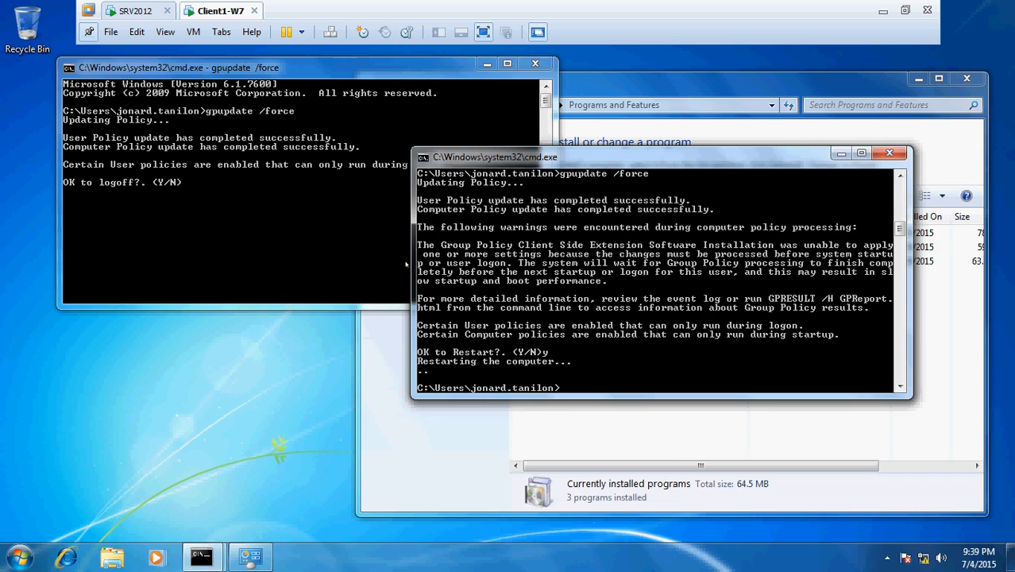
{"action": "left_click", "coordinate": [293, 220]}
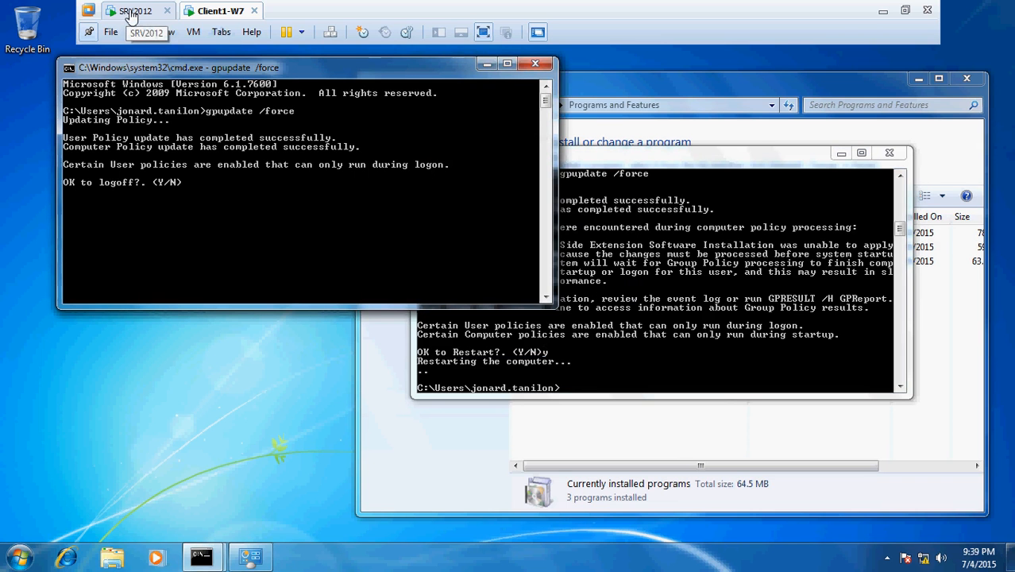
{"action": "left_click", "coordinate": [131, 12]}
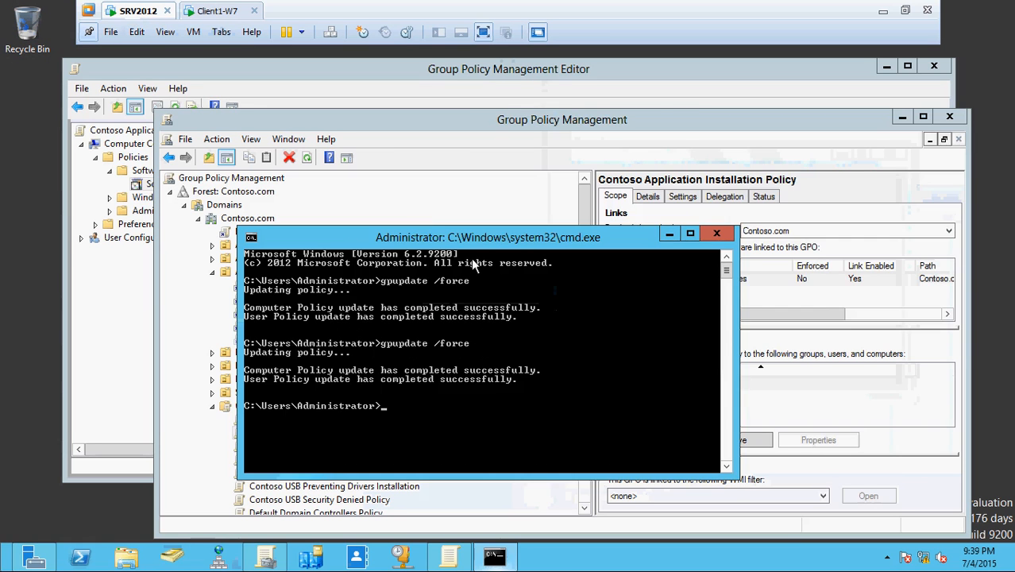
Review the Contoso USB Preventing Drivers Installation GPO's scope, linked to All Computer with Company Policies.
{"action": "left_click_drag", "start_coordinate": [429, 231], "coordinate": [675, 106]}
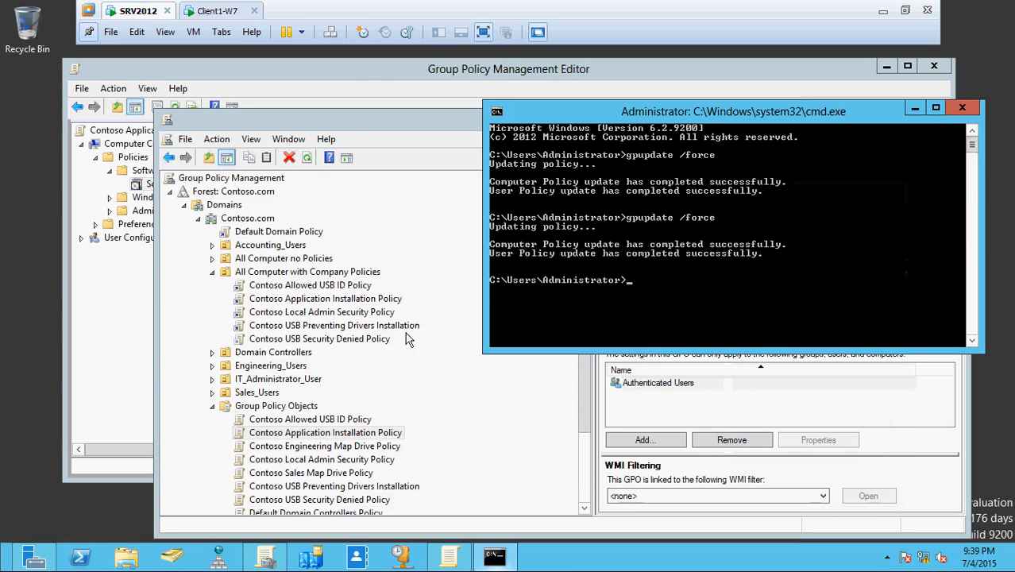
{"action": "left_click", "coordinate": [407, 339]}
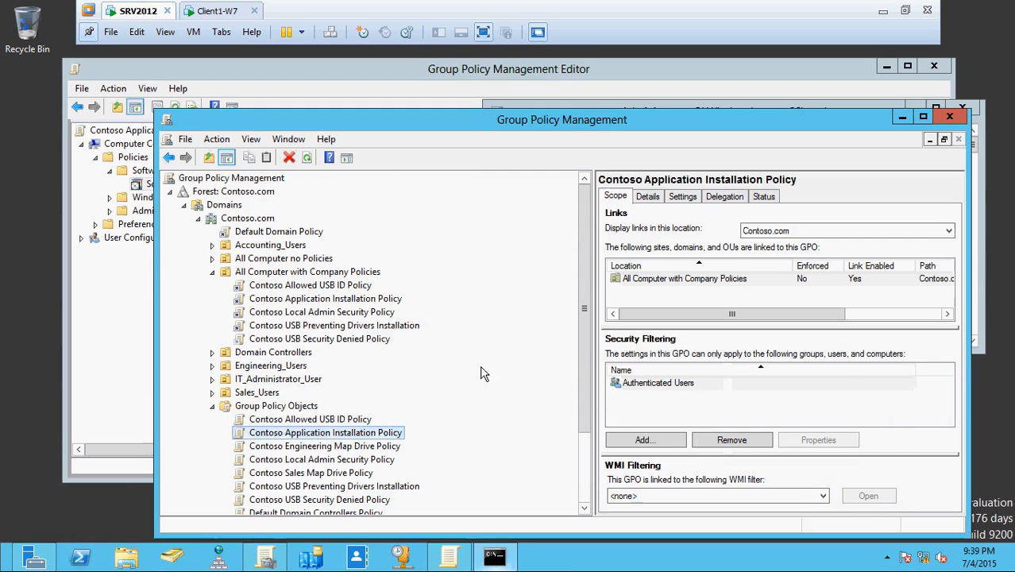
{"action": "left_click", "coordinate": [380, 328]}
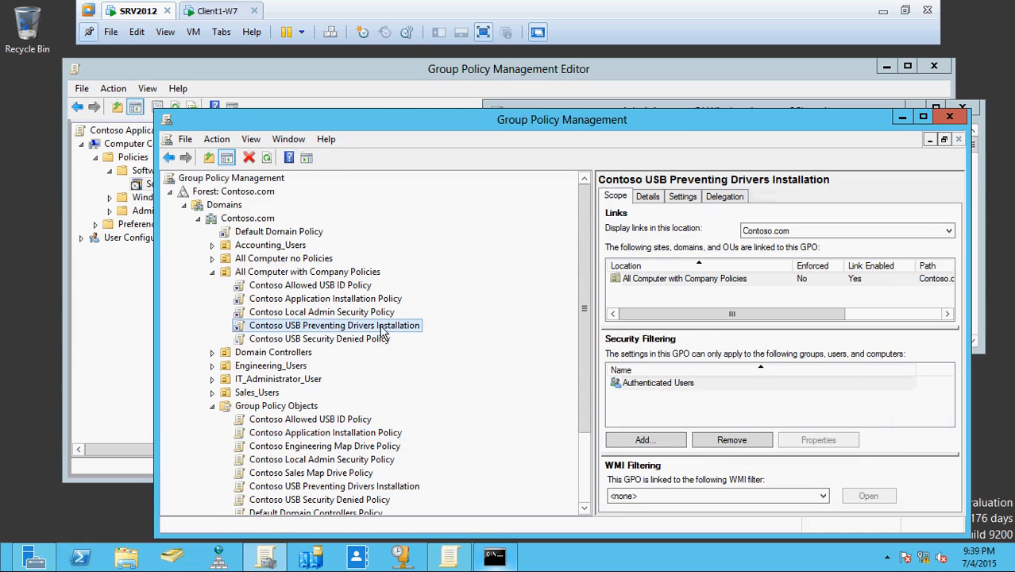
{"action": "scroll", "coordinate": [381, 327], "scroll_direction": "down", "scroll_amount": 1}
{"action": "scroll", "coordinate": [380, 332], "scroll_direction": "down", "scroll_amount": 1}
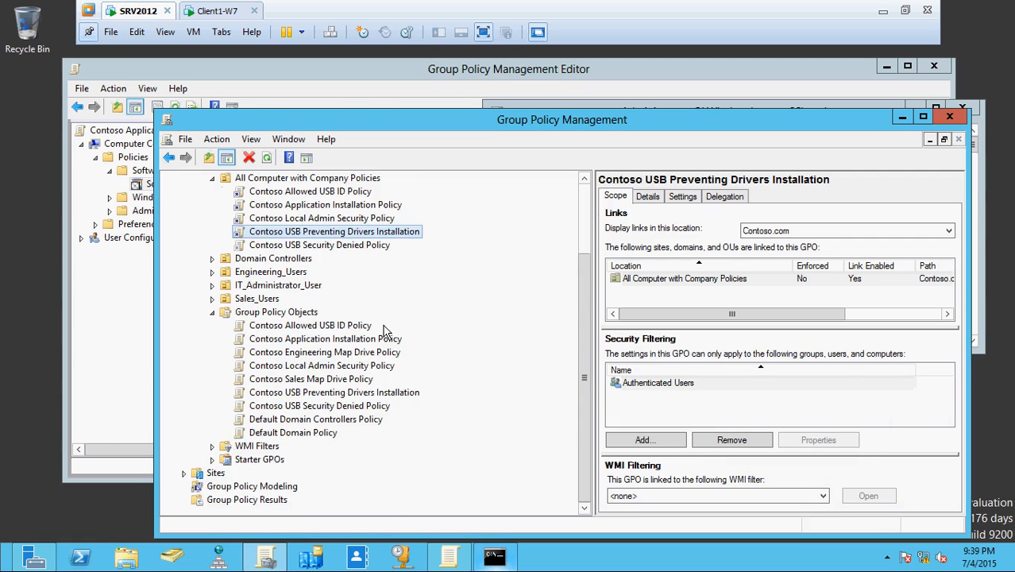
{"action": "scroll", "coordinate": [383, 330], "scroll_direction": "up", "scroll_amount": 2}
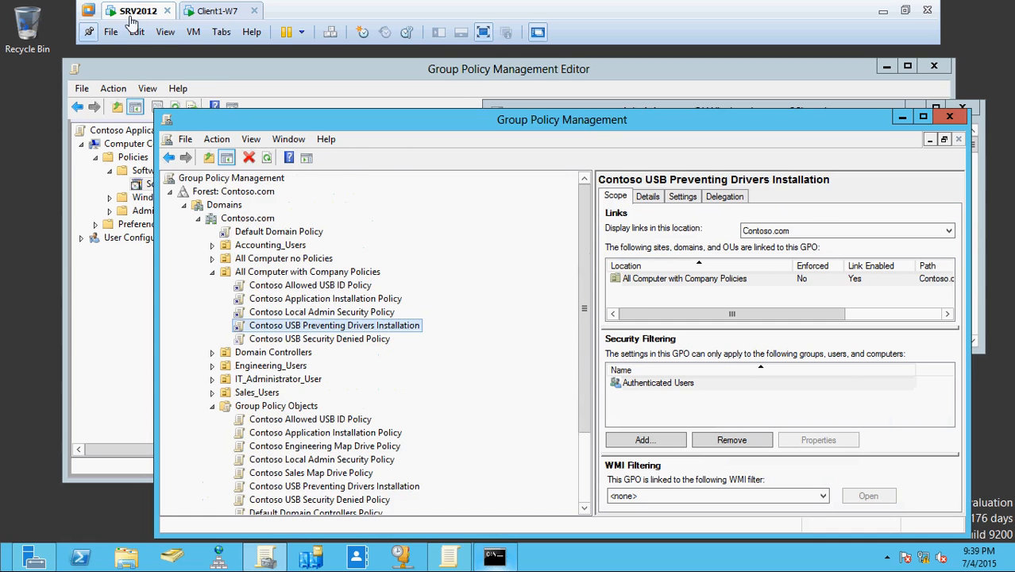
{"action": "left_click", "coordinate": [217, 11]}
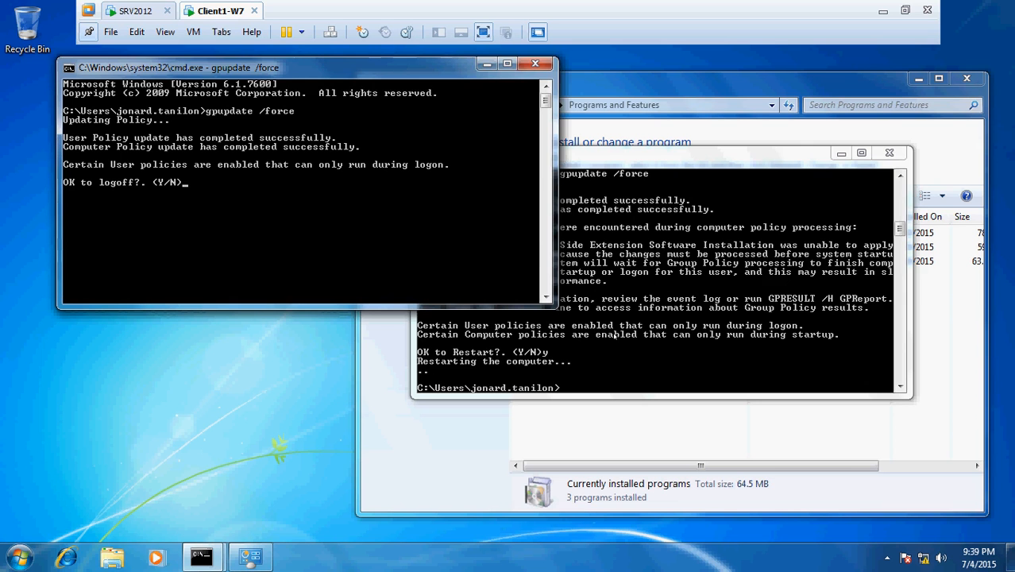
Leave Client1-W7 restarting, minimise VMware Workstation, and pause the CamStudio recording.
{"action": "left_click", "coordinate": [616, 333]}
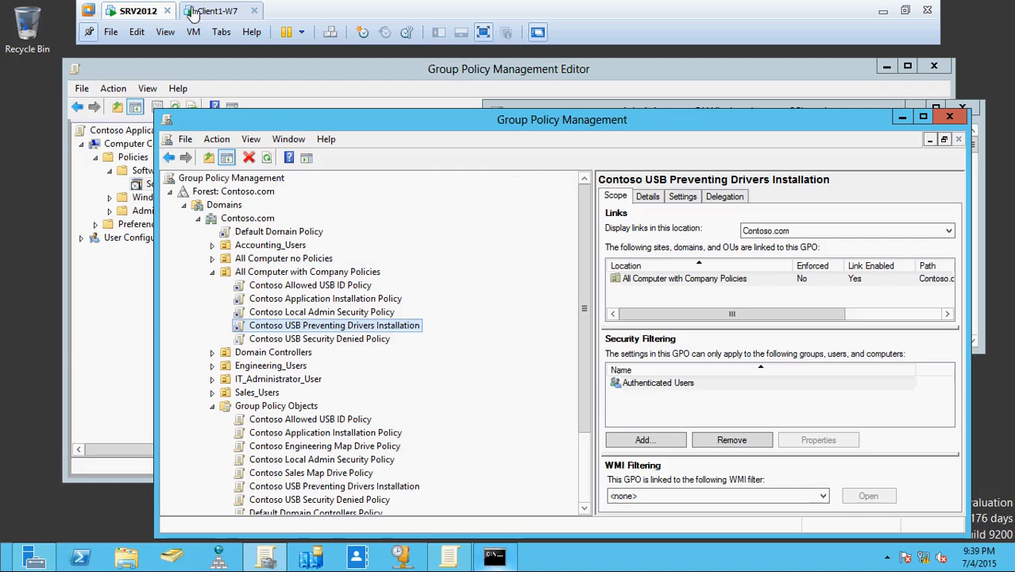
{"action": "left_click", "coordinate": [199, 10]}
{"action": "key", "text": "super"}
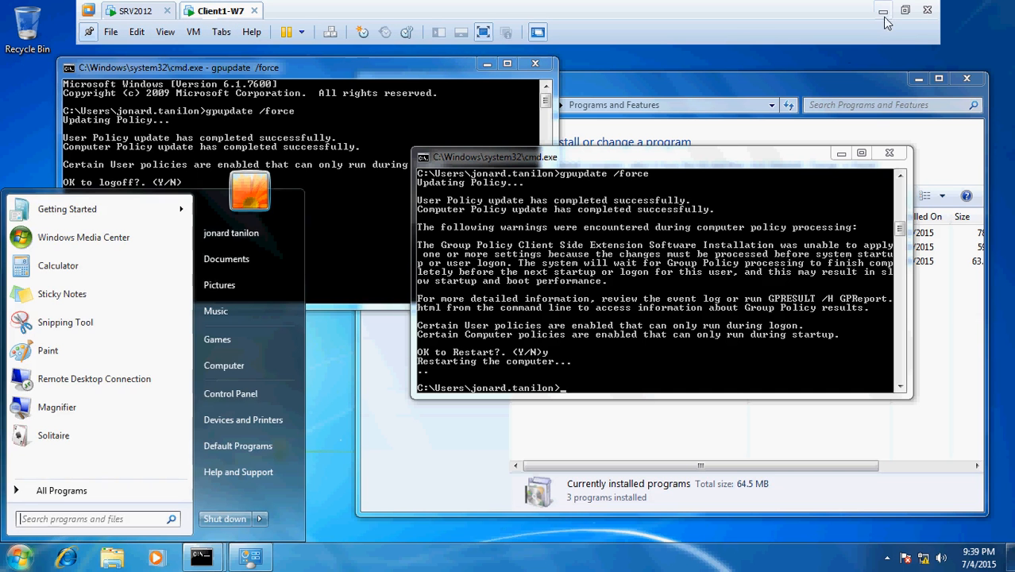
{"action": "left_click", "coordinate": [260, 519]}
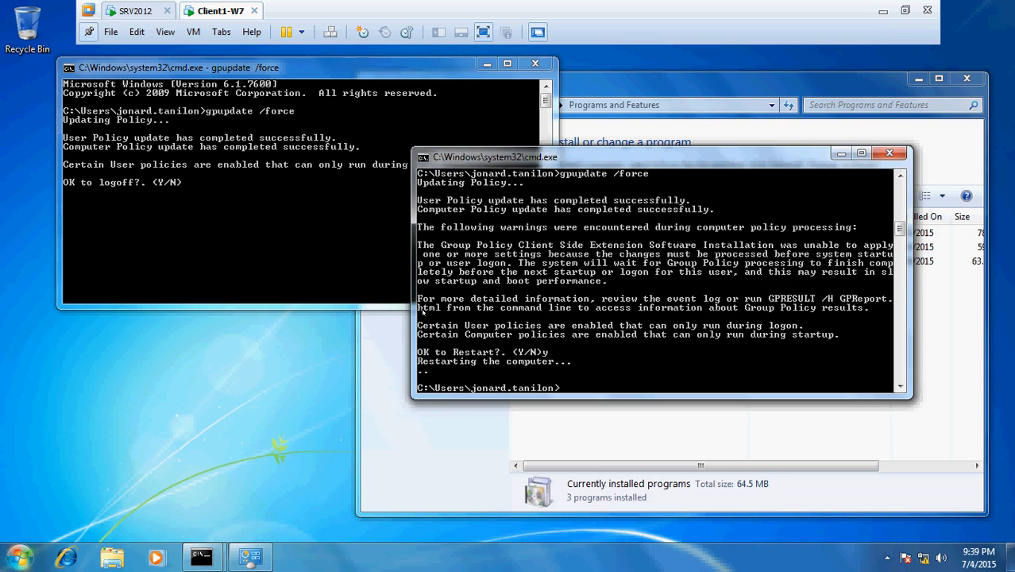
{"action": "left_click", "coordinate": [883, 11]}
{"action": "left_click", "coordinate": [393, 131]}
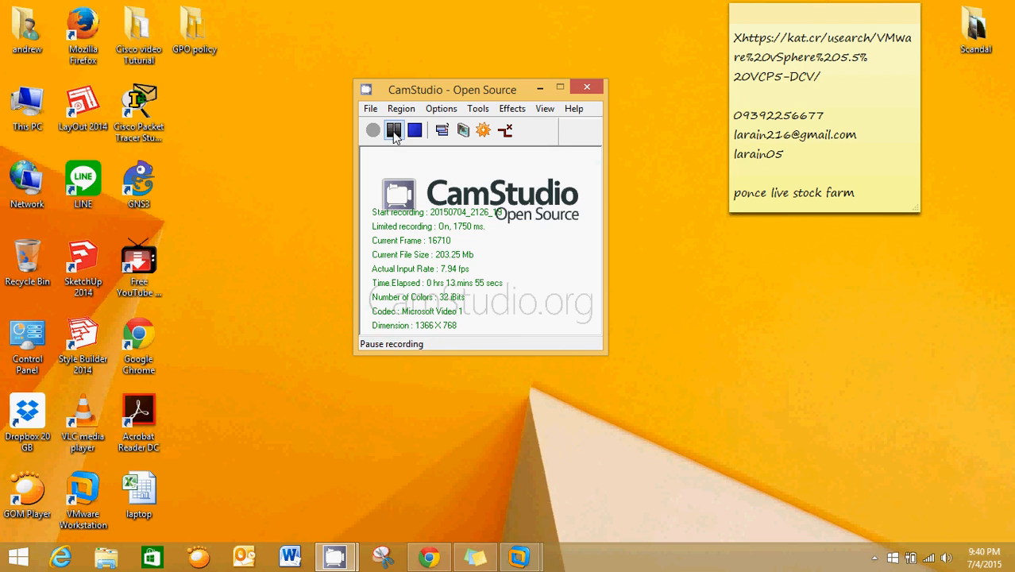
Resume the CamStudio recording and restore the Client1-W7 VM window from the taskbar.
{"action": "left_click", "coordinate": [393, 132]}
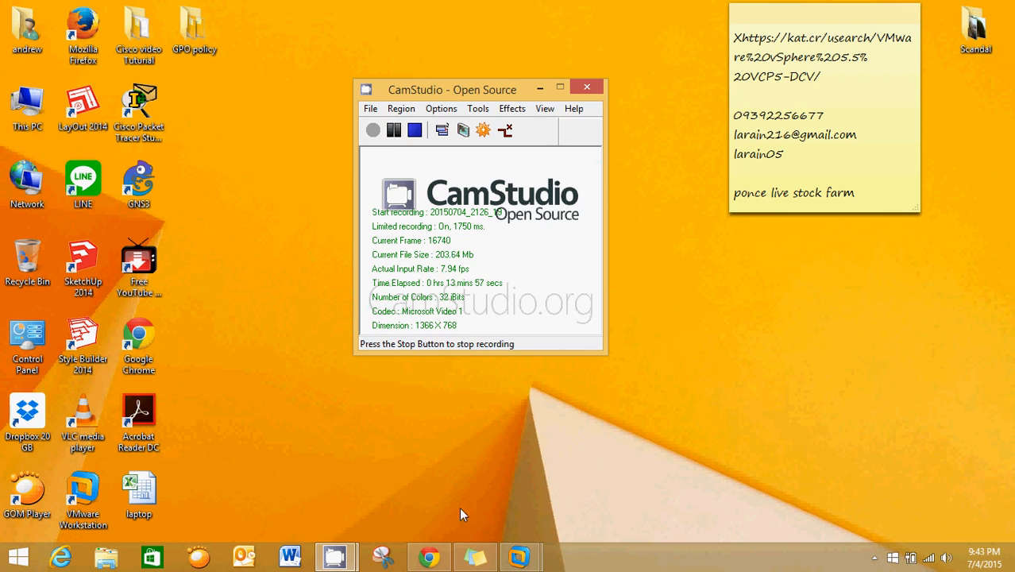
{"action": "left_click", "coordinate": [518, 556]}
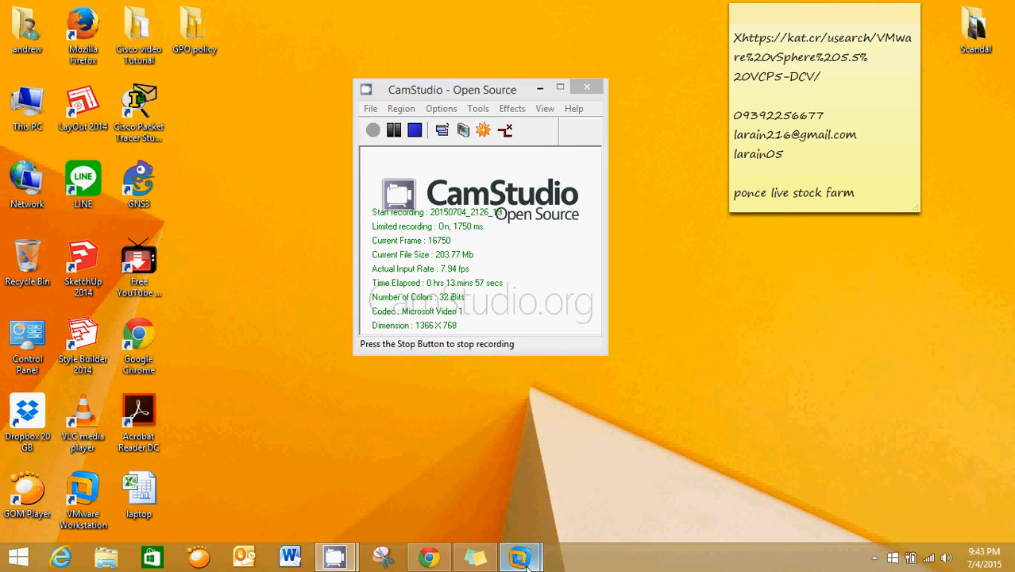
{"action": "left_click", "coordinate": [643, 449]}
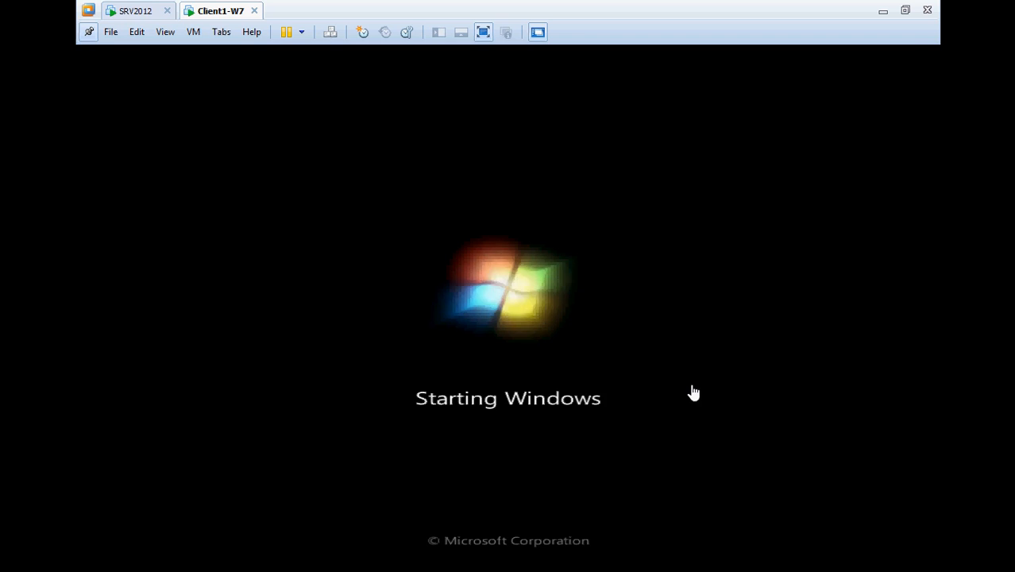
Rerun gpupdate /force on SRV2012 while checking on Client1-W7's boot progress.
{"action": "left_click", "coordinate": [123, 11]}
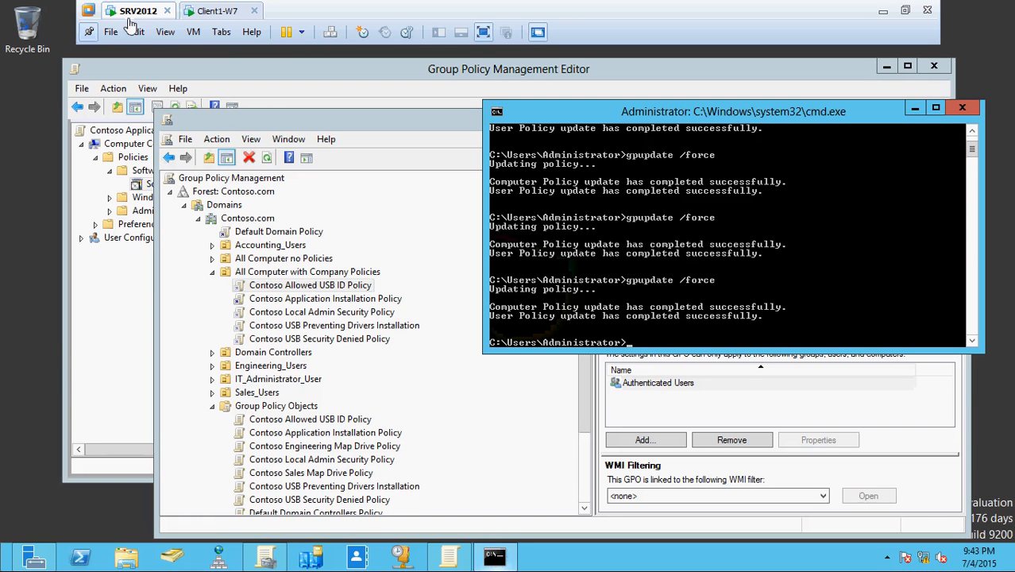
{"action": "left_click", "coordinate": [220, 13]}
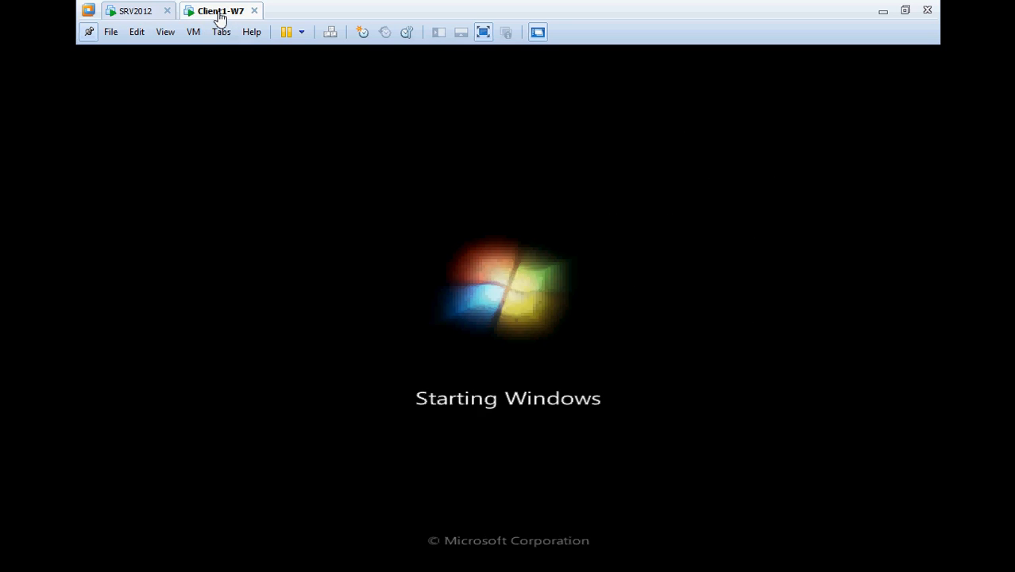
{"action": "left_click", "coordinate": [130, 11]}
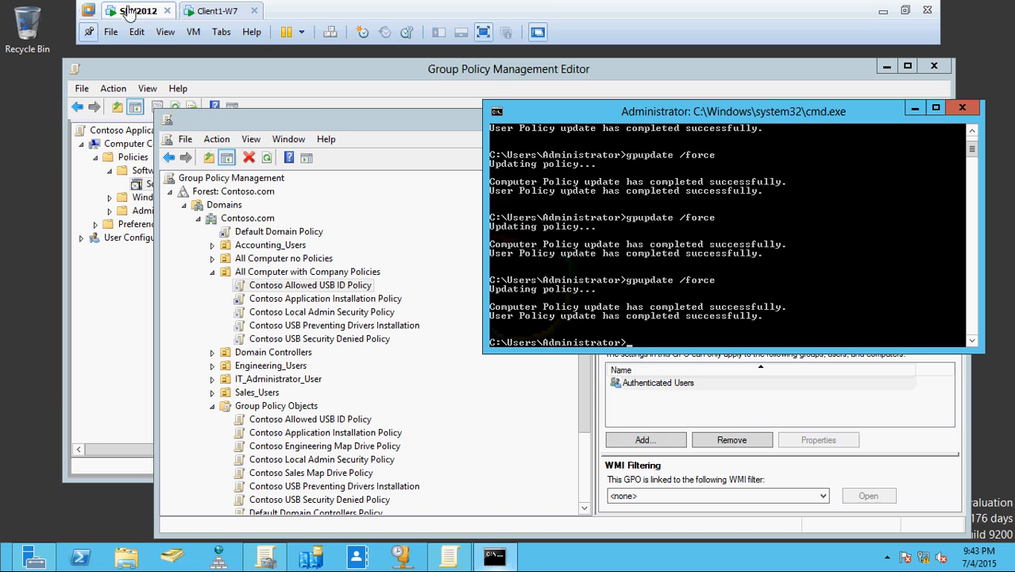
{"action": "key", "text": "Up"}
{"action": "key", "text": "Return"}
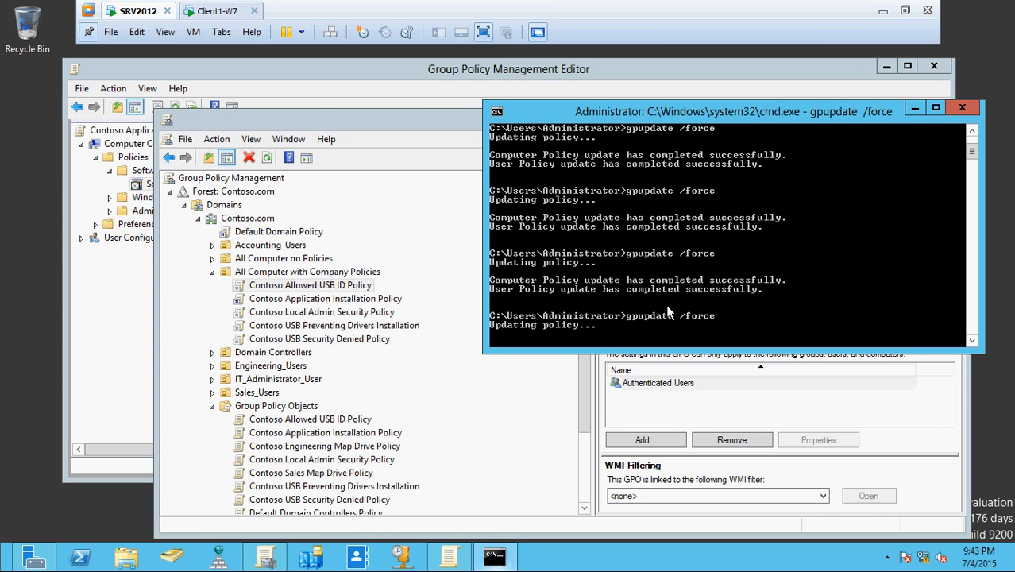
{"action": "left_click", "coordinate": [214, 14]}
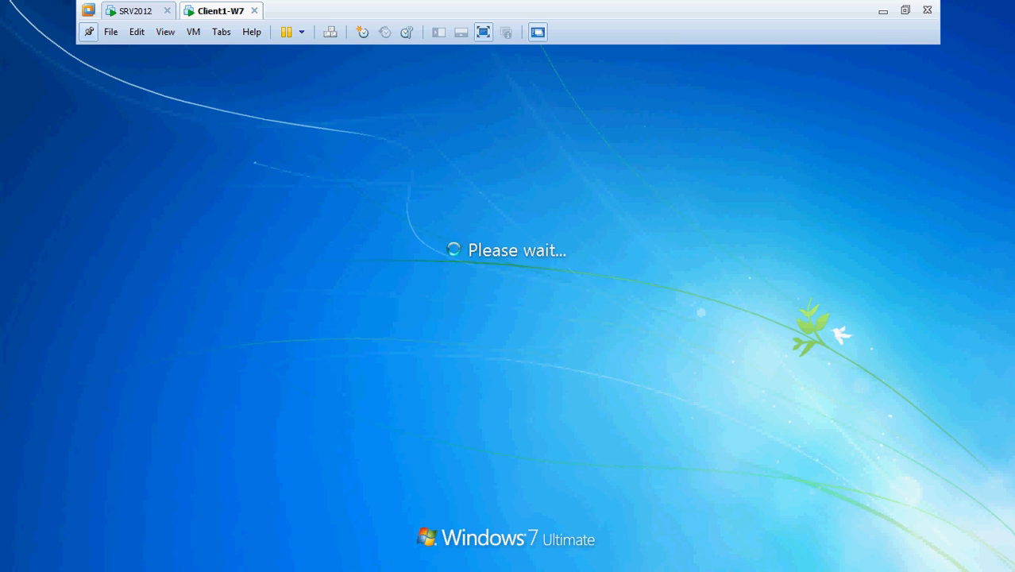
After Client1-W7 reaches its logon, switch to SRV2012's Active Directory Users and Computers.
{"action": "left_click", "coordinate": [132, 12]}
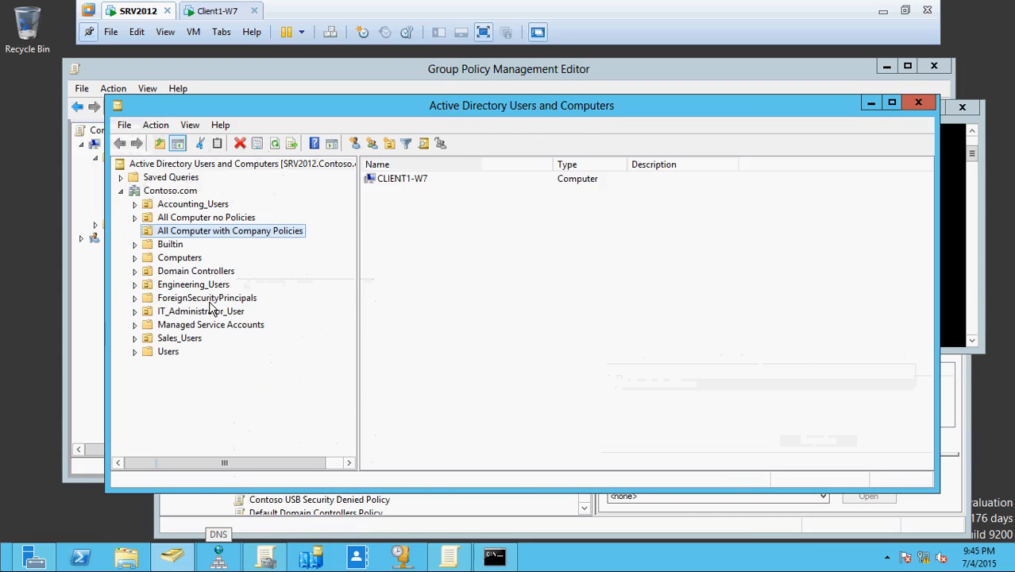
Open Engineering_Users to list its two user accounts, selecting the second user.
{"action": "left_click", "coordinate": [193, 285]}
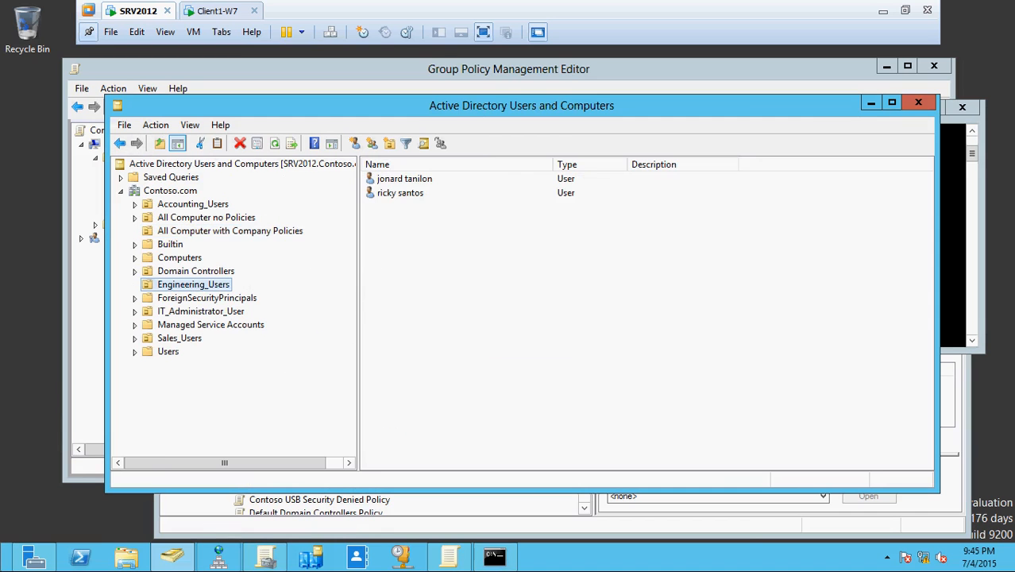
{"action": "left_click", "coordinate": [414, 198]}
{"action": "left_click", "coordinate": [206, 12]}
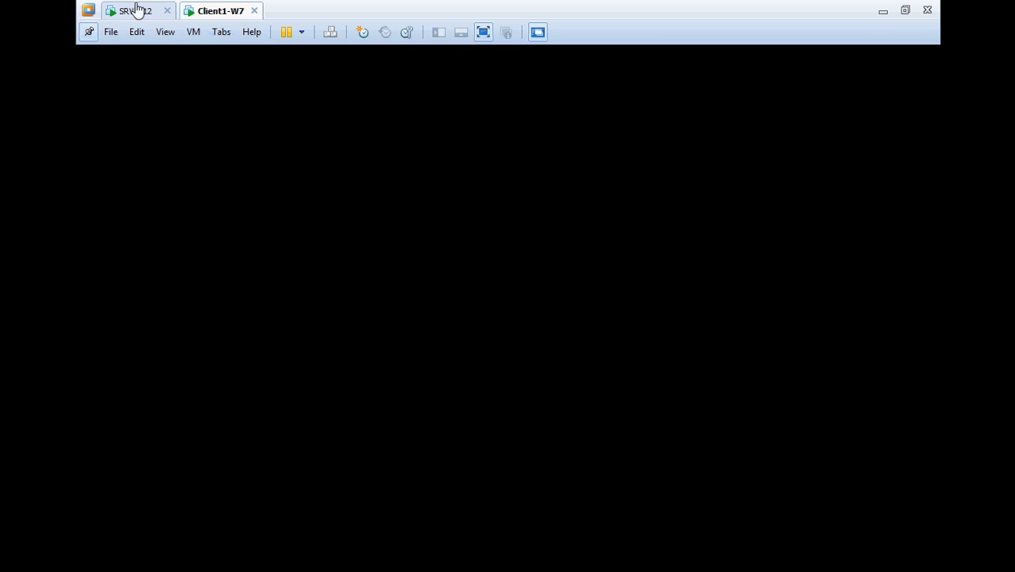
{"action": "left_click", "coordinate": [136, 11]}
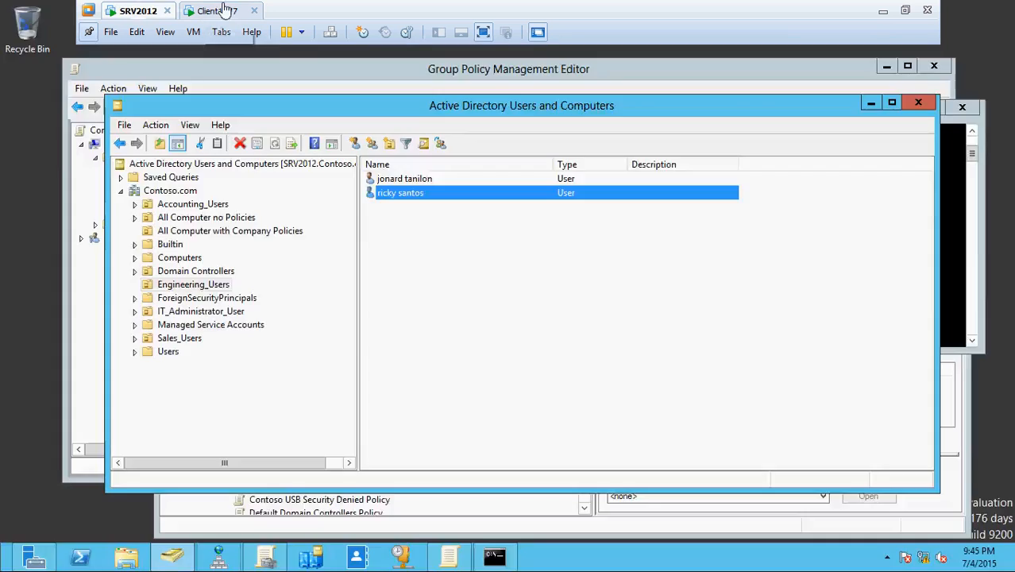
{"action": "left_click", "coordinate": [225, 11]}
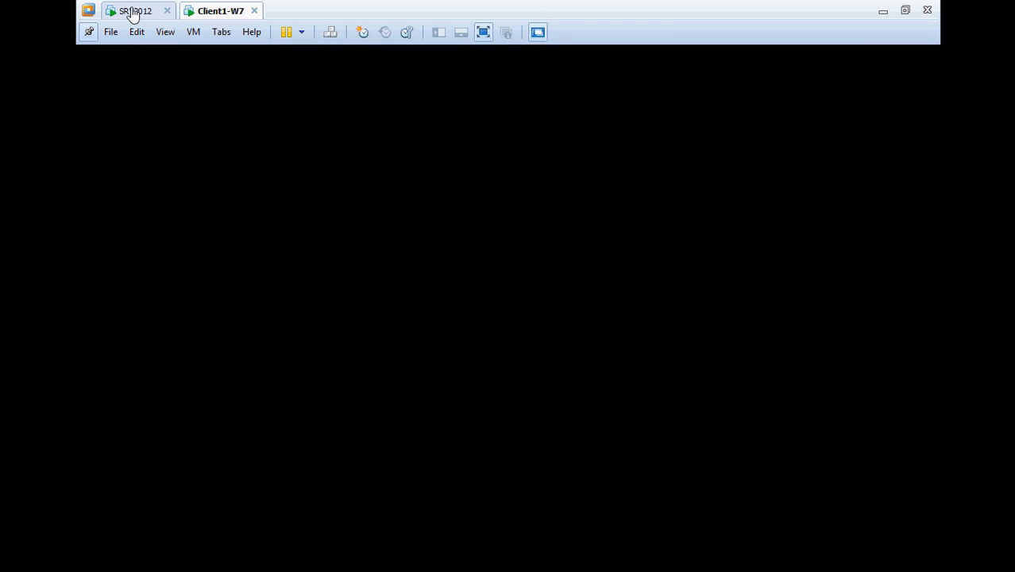
Switch from the loading Windows 7 client back to SRV2012's Active Directory Users and Computers.
{"action": "left_click", "coordinate": [133, 13]}
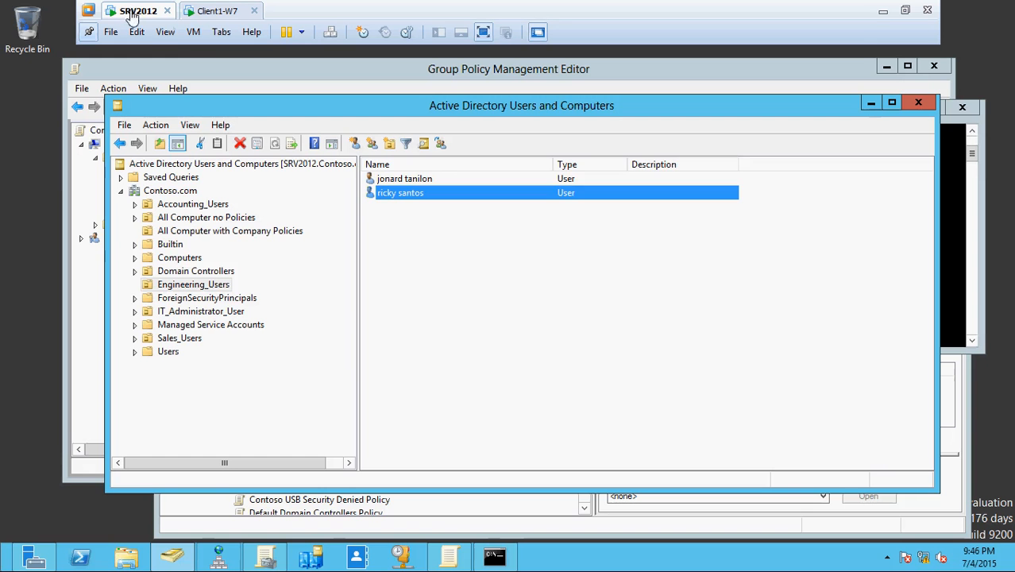
Switch back to the Client1-W7 virtual machine, now at its Windows 7 log-on prompt.
{"action": "left_click", "coordinate": [212, 13]}
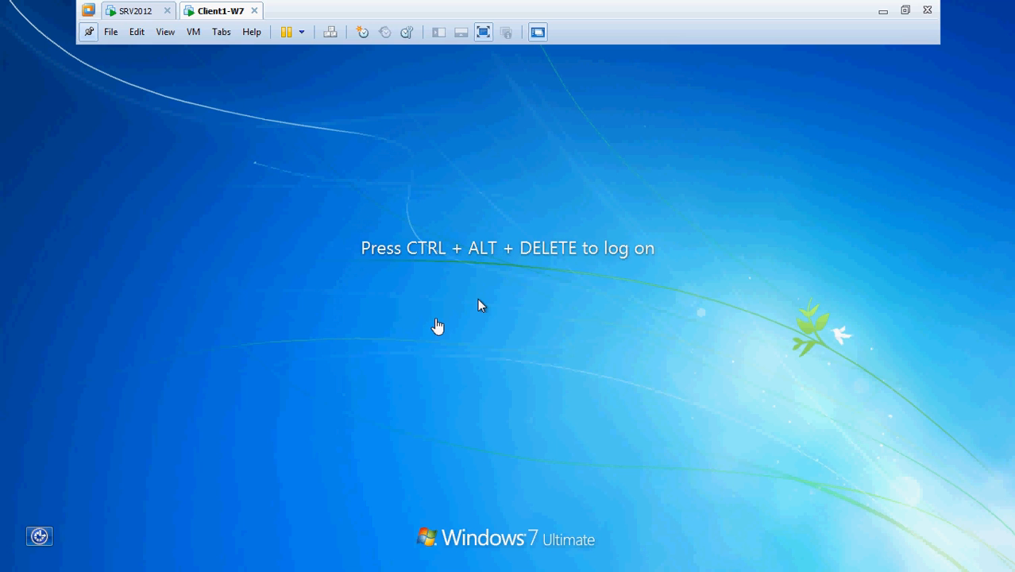
Send Ctrl+Alt+Del to the Windows 7 client from the VM menu.
{"action": "left_click", "coordinate": [193, 34]}
{"action": "left_click", "coordinate": [237, 107]}
{"action": "left_click", "coordinate": [139, 12]}
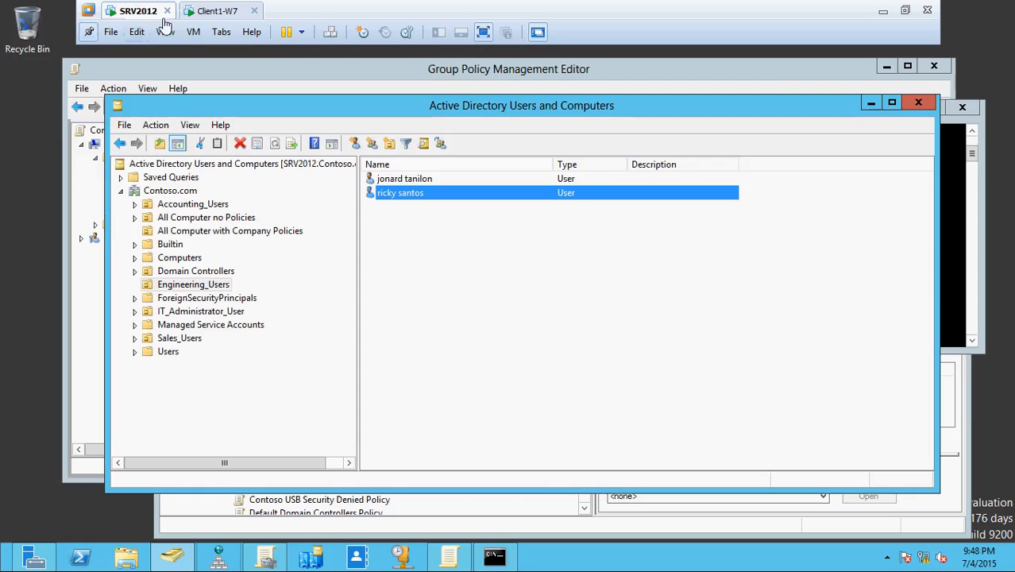
{"action": "left_click", "coordinate": [203, 14]}
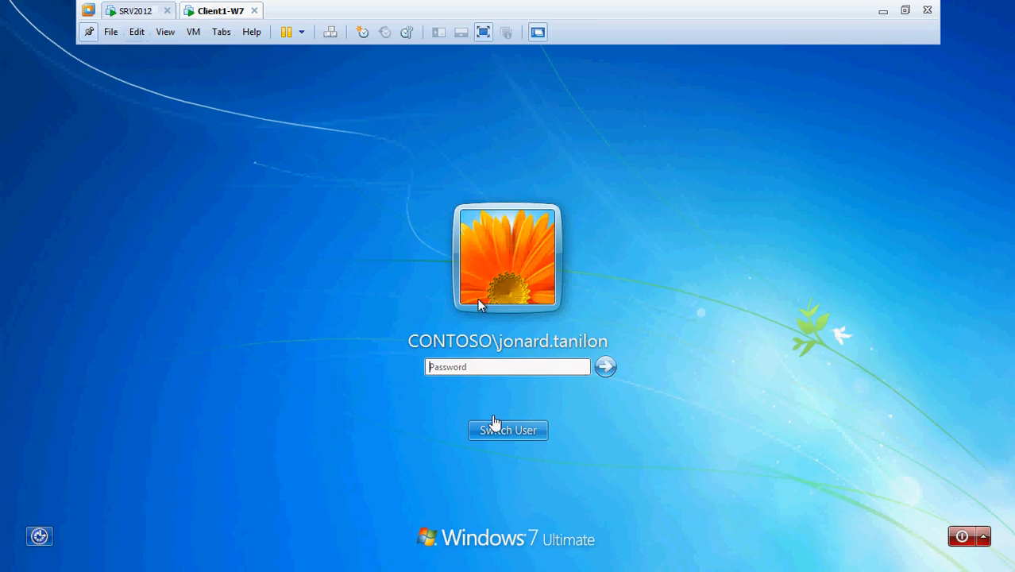
Log on through Switch User > Other User with the domain user's name and password.
{"action": "left_click", "coordinate": [519, 433]}
{"action": "left_click", "coordinate": [564, 317]}
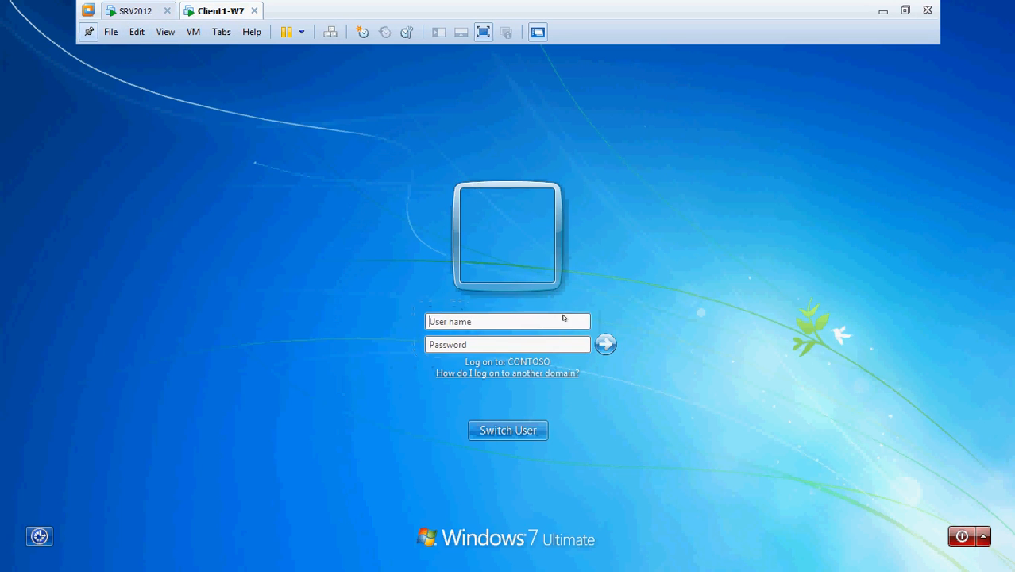
{"action": "key", "text": "Tab"}
{"action": "type", "text": "**********"}
{"action": "key", "text": "Return"}
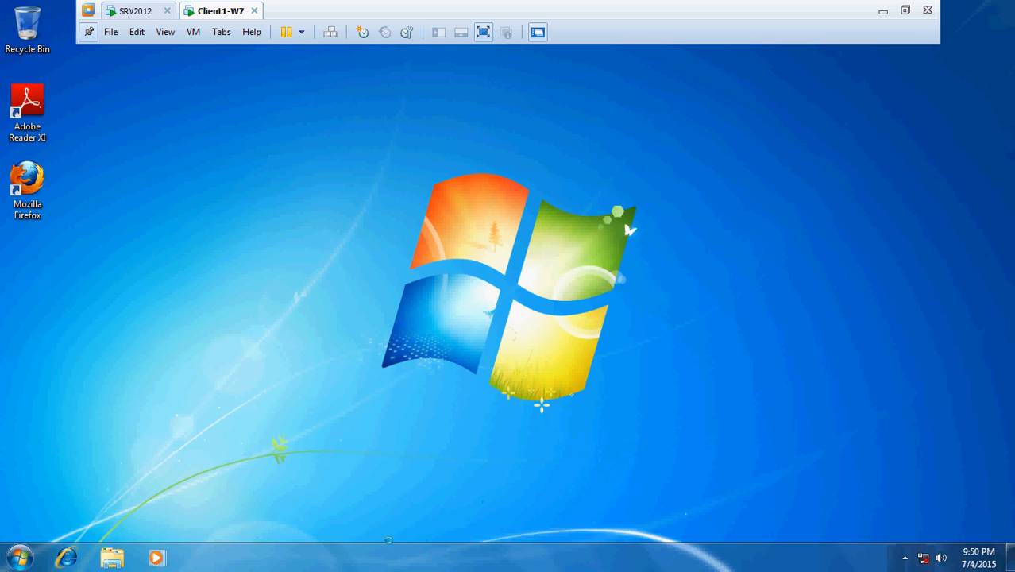
Finish Firefox's first-run import of Internet Explorer settings, then exit Firefox.
{"action": "left_click", "coordinate": [19, 559]}
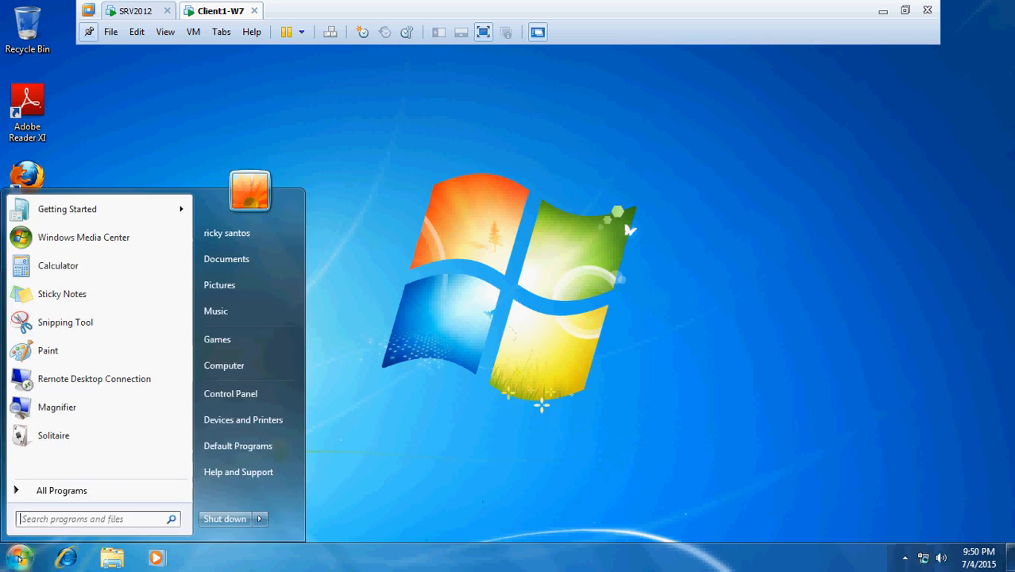
{"action": "left_click", "coordinate": [407, 142]}
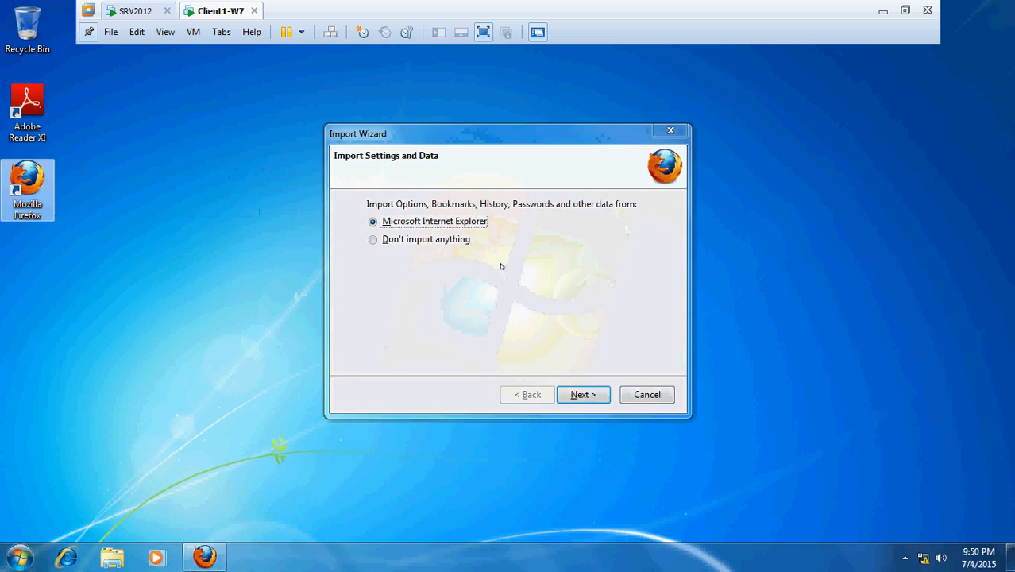
{"action": "left_click", "coordinate": [578, 394]}
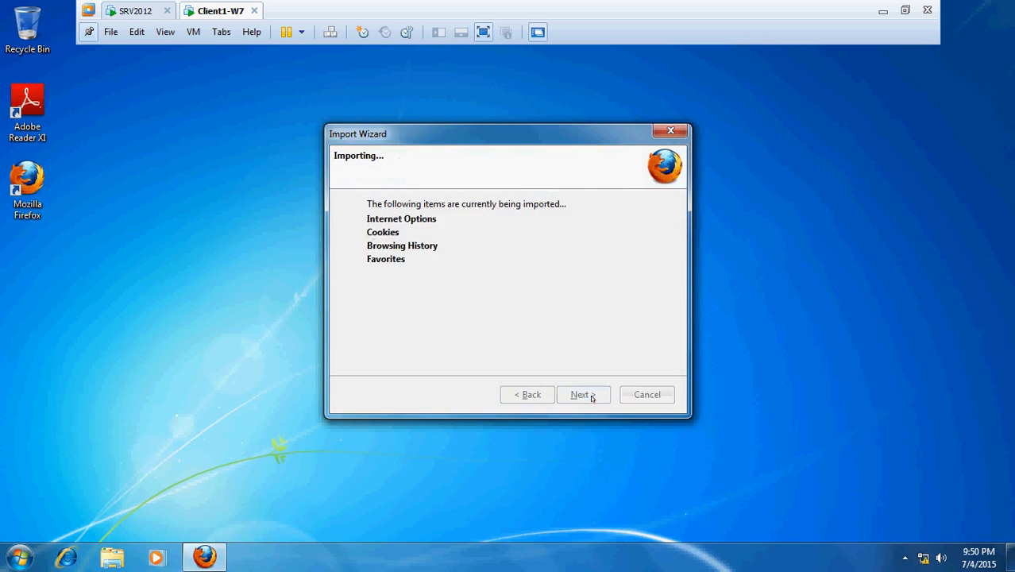
{"action": "left_click", "coordinate": [584, 395]}
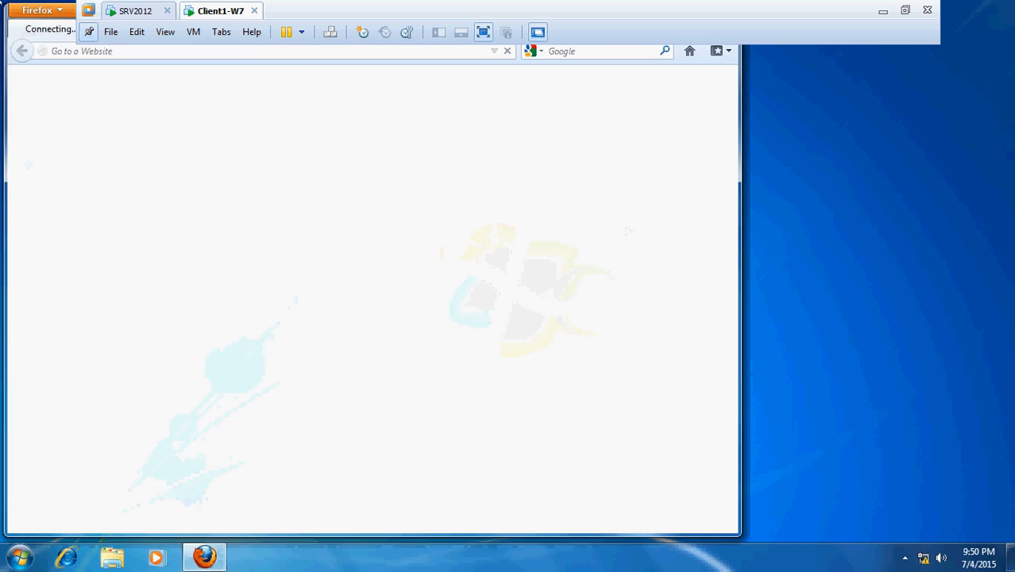
{"action": "left_click", "coordinate": [37, 10]}
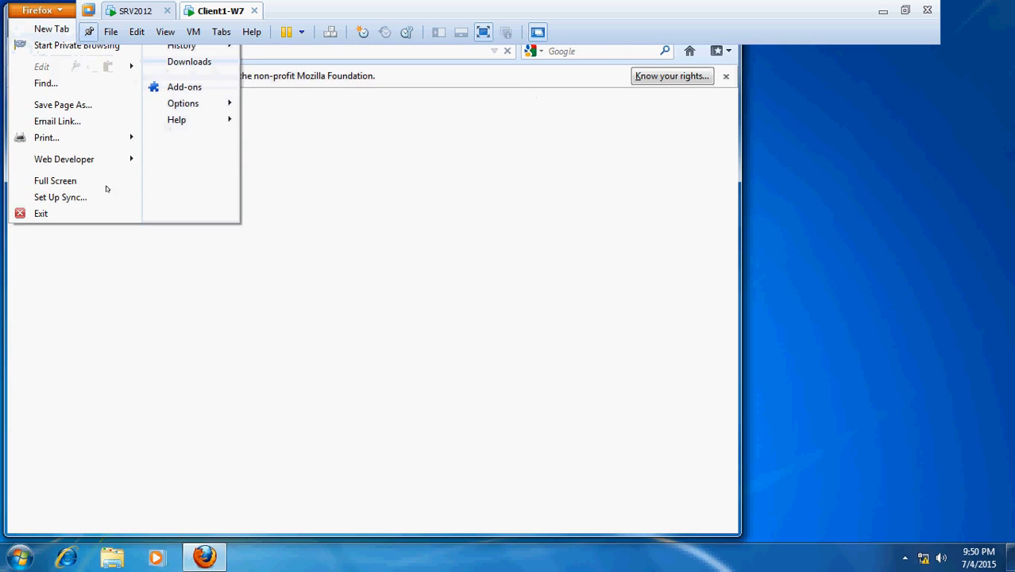
{"action": "left_click", "coordinate": [43, 214]}
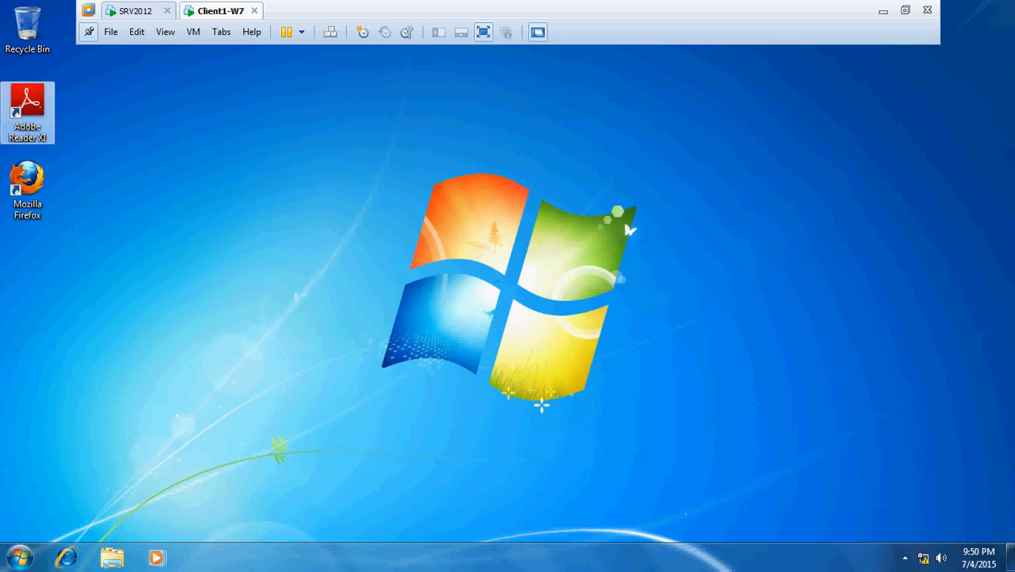
Launch Adobe Reader XI, accept its license agreement, and close it.
{"action": "double_click", "coordinate": [28, 112]}
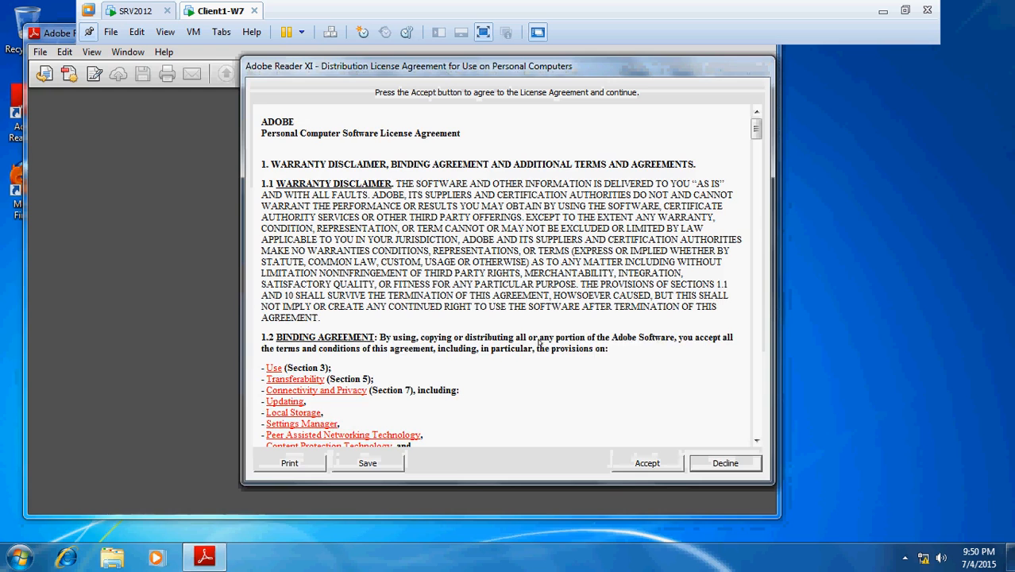
{"action": "left_click", "coordinate": [650, 463]}
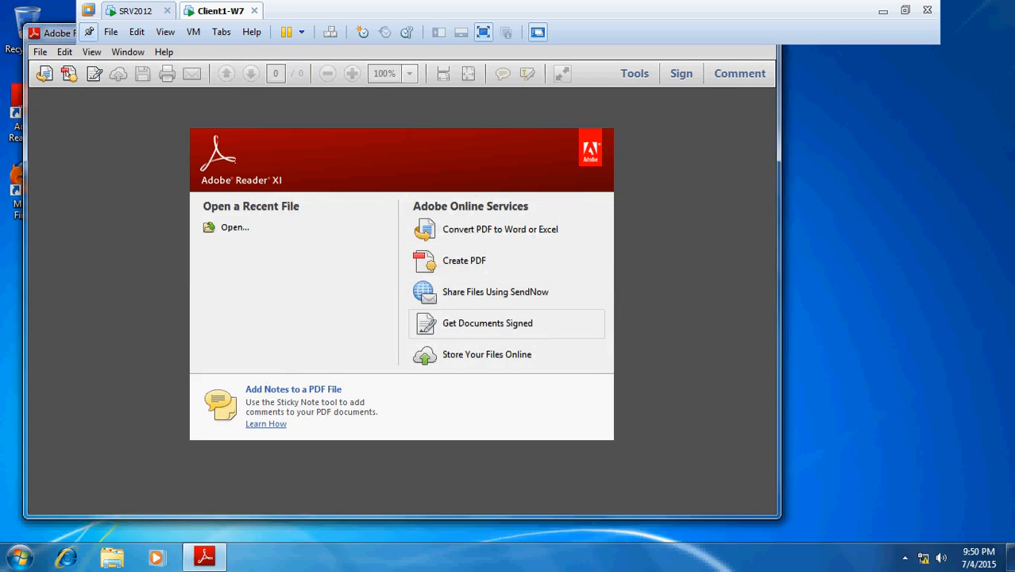
{"action": "left_click_drag", "start_coordinate": [54, 37], "coordinate": [171, 177]}
{"action": "left_click", "coordinate": [875, 167]}
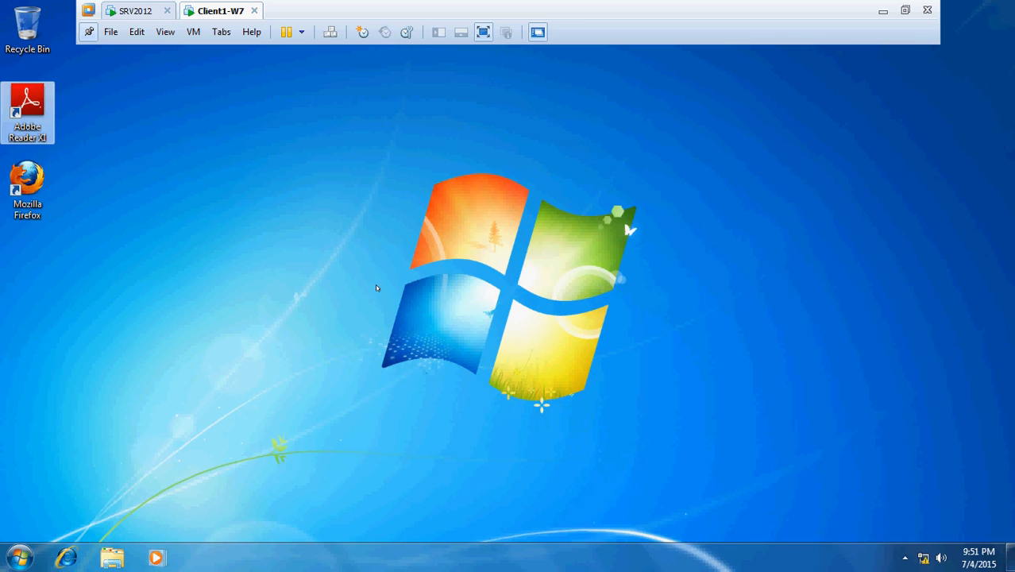
On SRV2012, launch Active Directory Administrative Center from the taskbar.
{"action": "left_click", "coordinate": [127, 13]}
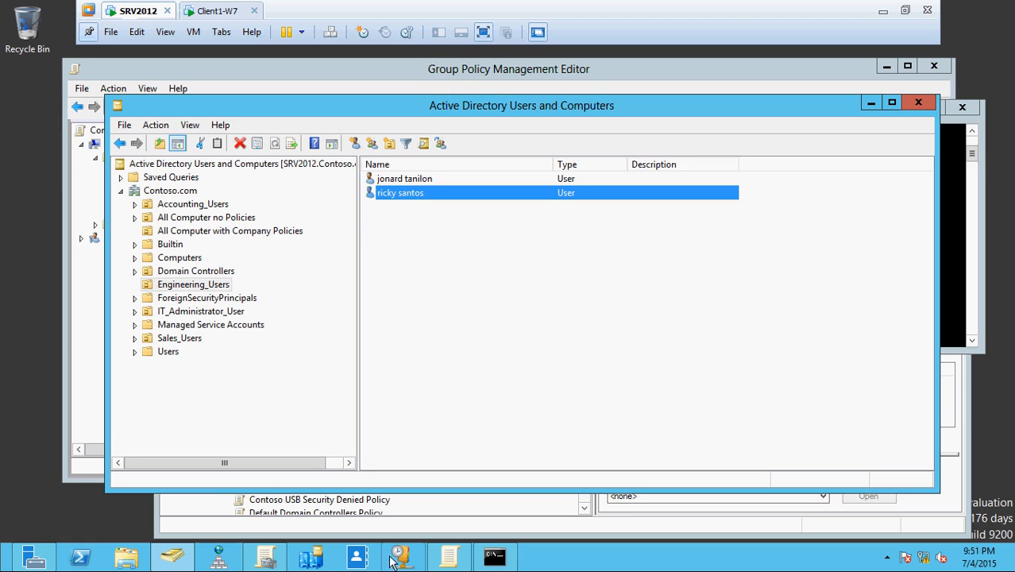
{"action": "left_click", "coordinate": [360, 557]}
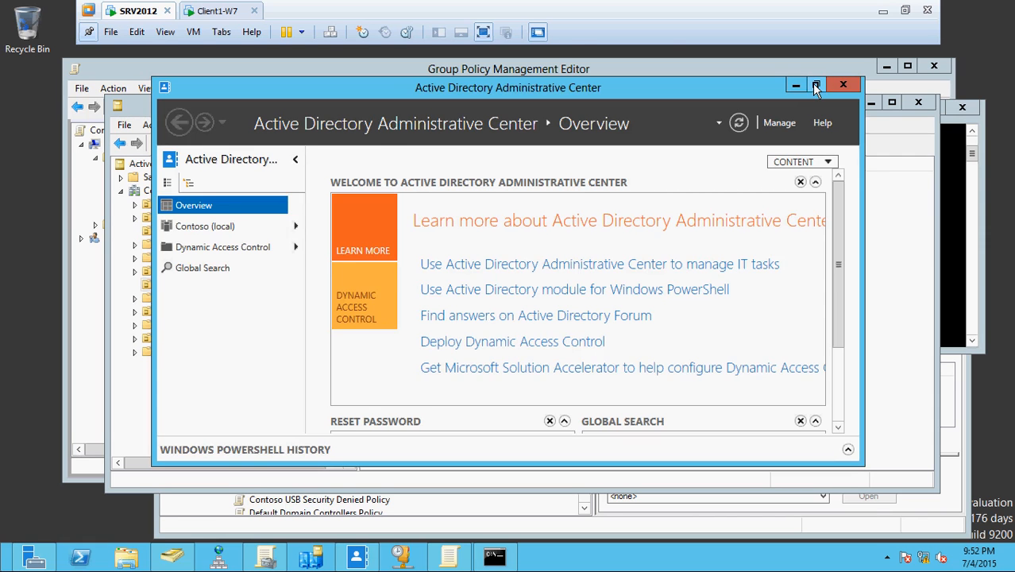
Maximize Administrative Center and select Contoso (local) in the navigation pane.
{"action": "left_click", "coordinate": [815, 86]}
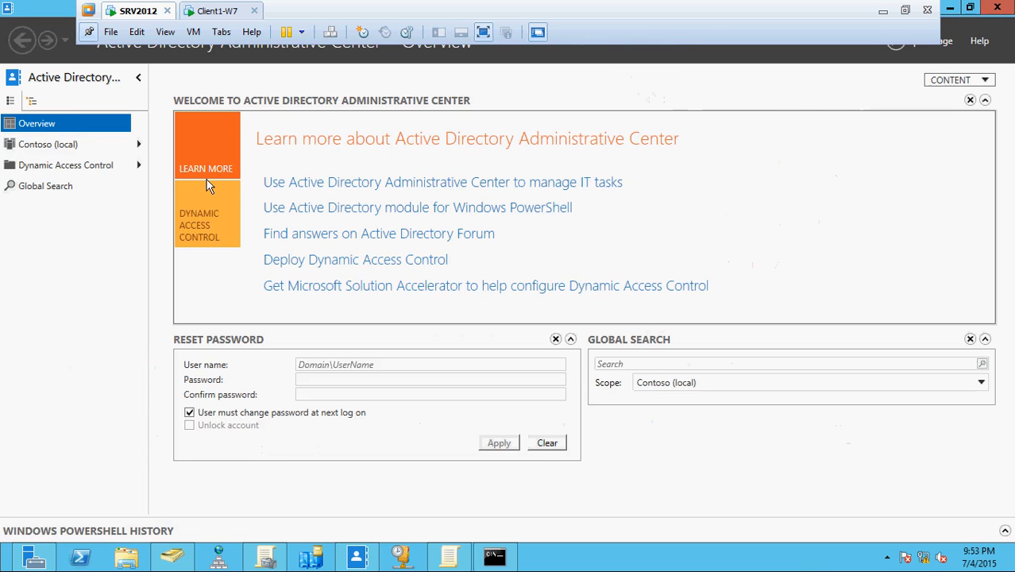
{"action": "left_click", "coordinate": [42, 148]}
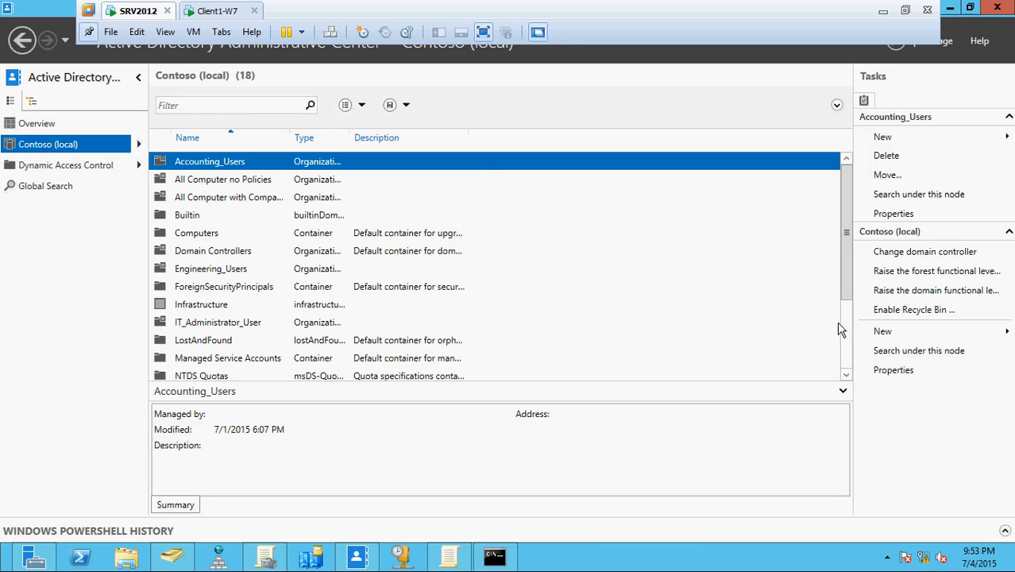
Enable the Recycle Bin from Tasks, confirming both the enable and refresh notices with OK.
{"action": "left_click", "coordinate": [904, 311]}
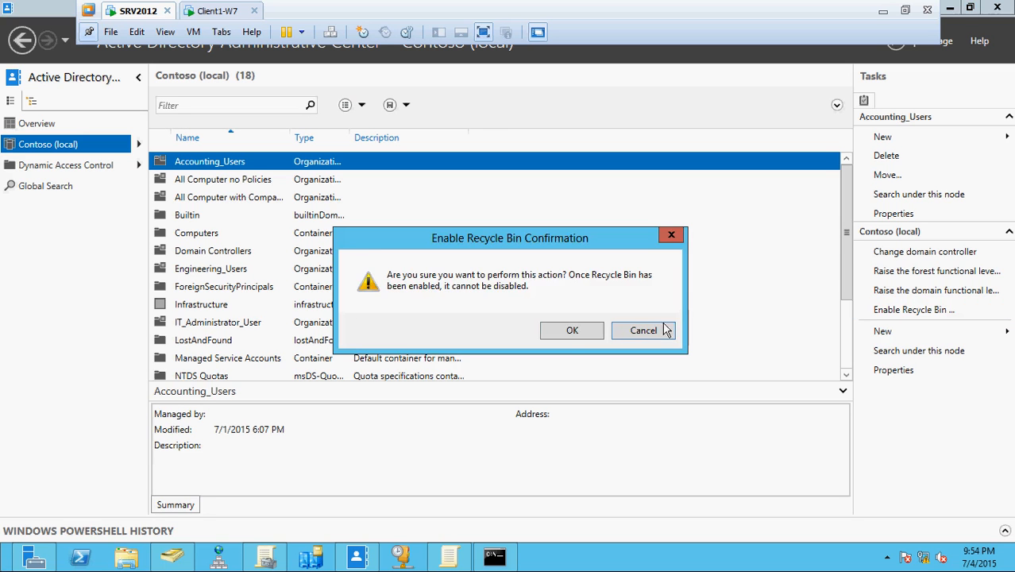
{"action": "left_click", "coordinate": [570, 334]}
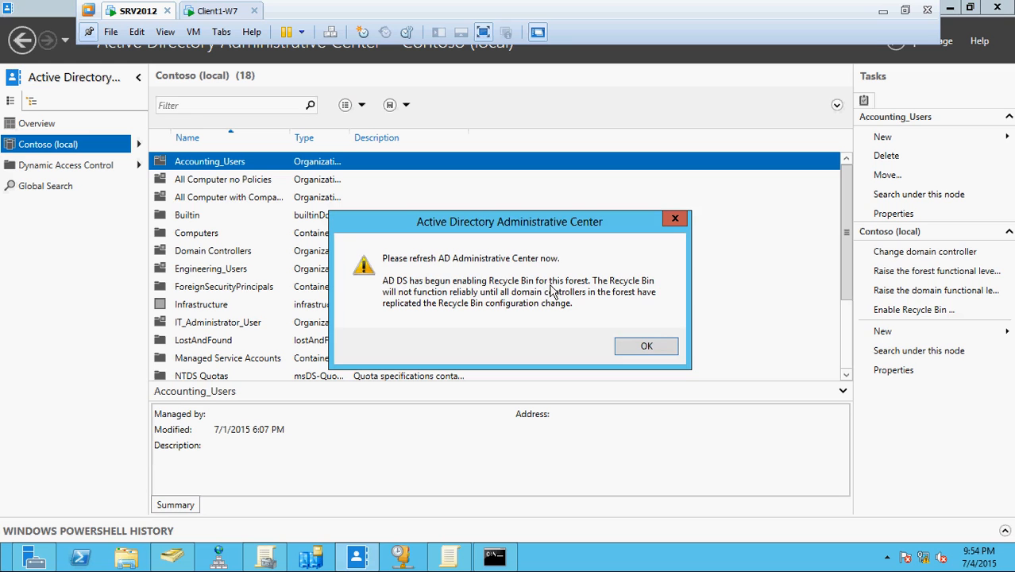
{"action": "left_click", "coordinate": [648, 347]}
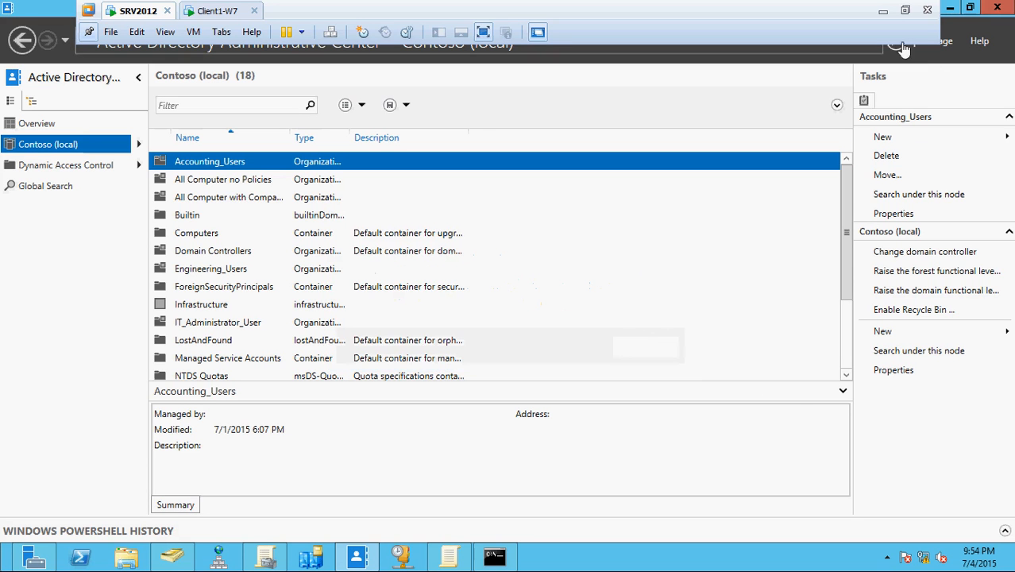
{"action": "left_click", "coordinate": [971, 9]}
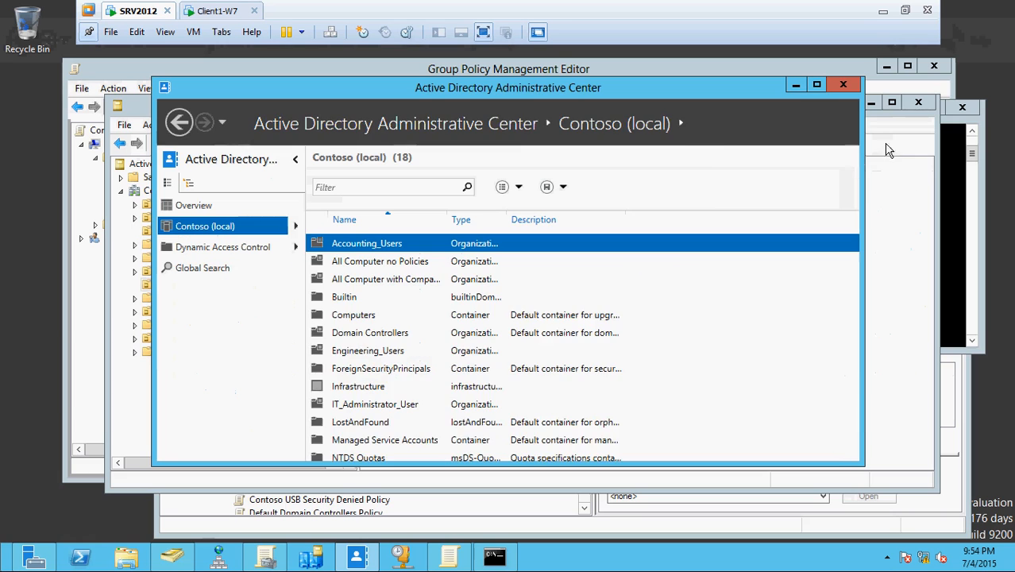
Refresh Contoso (local) and open the new, empty Deleted Objects container.
{"action": "left_click", "coordinate": [739, 123]}
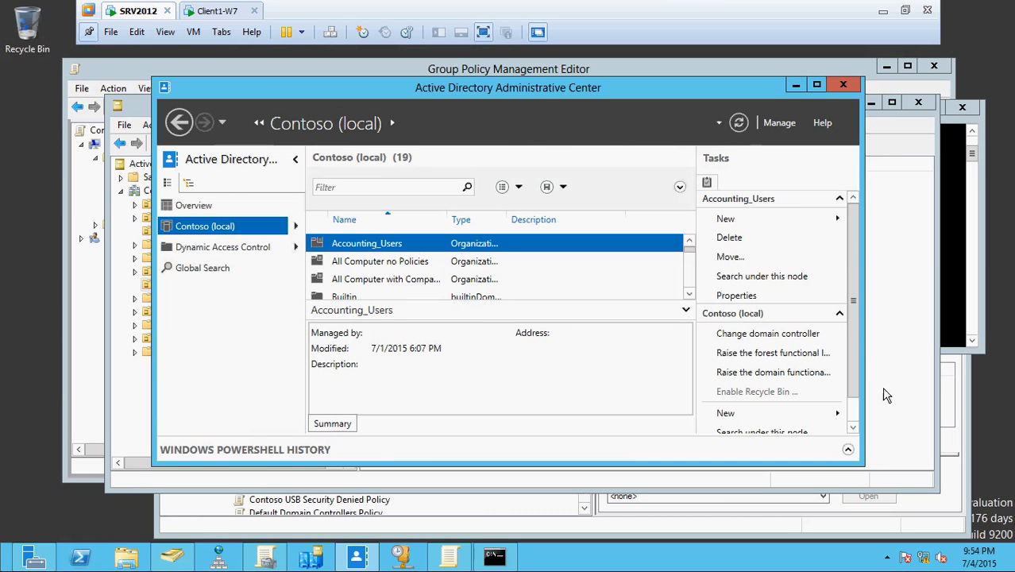
{"action": "left_click", "coordinate": [816, 85]}
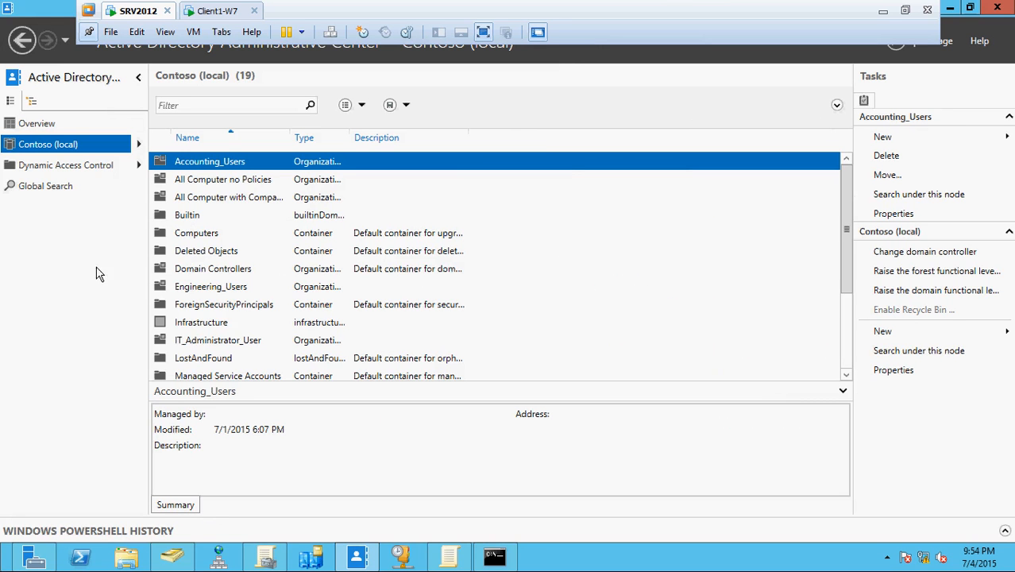
{"action": "left_click", "coordinate": [194, 254]}
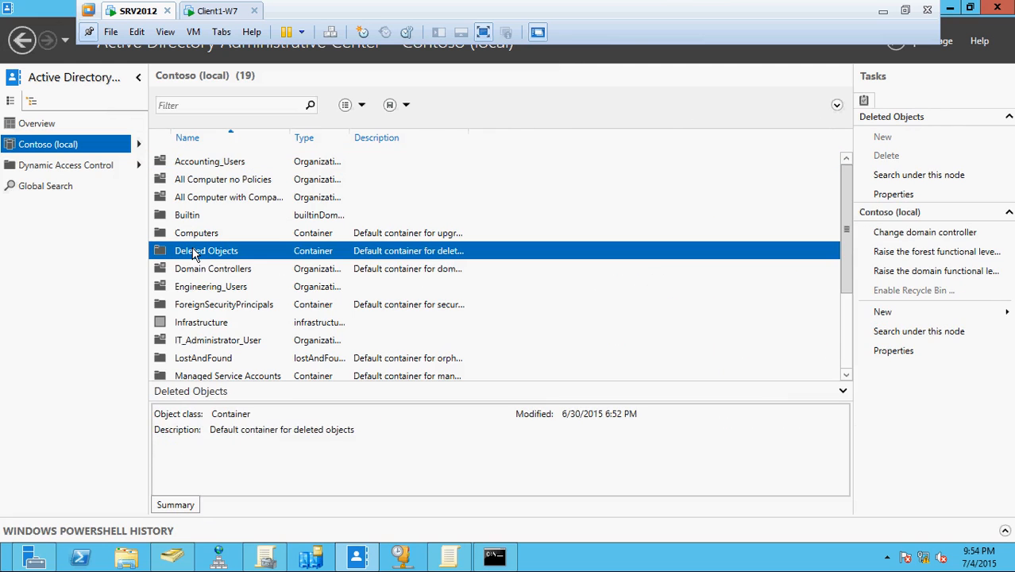
{"action": "double_click", "coordinate": [195, 253]}
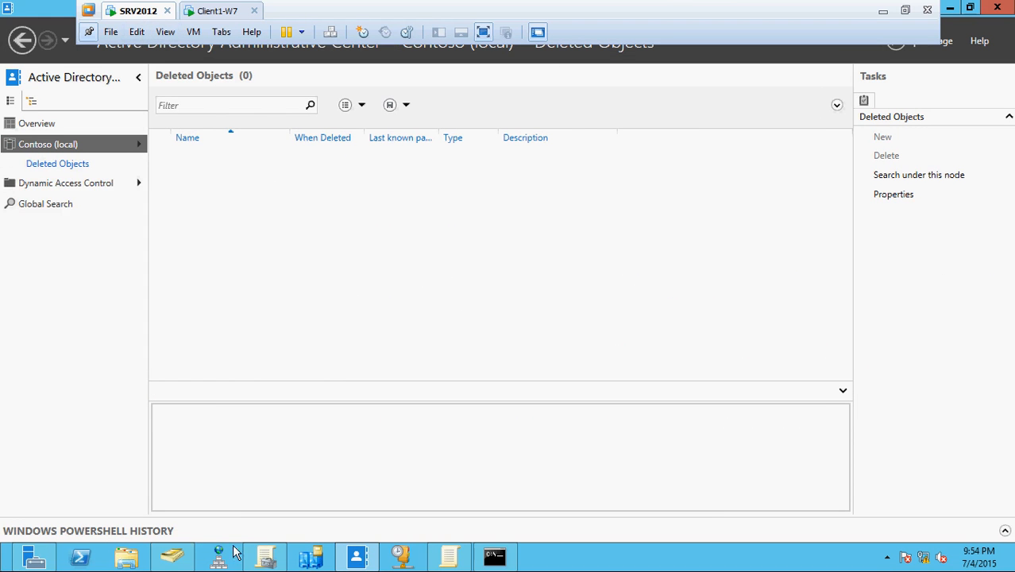
Delete the first Engineering_Users account in Users and Computers, then return to Administrative Center.
{"action": "left_click", "coordinate": [172, 556]}
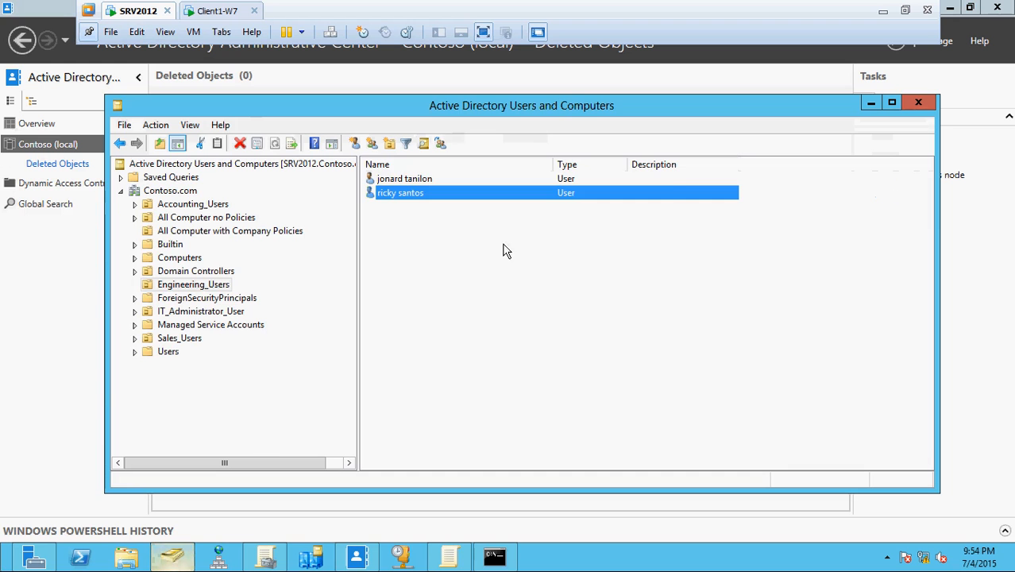
{"action": "left_click", "coordinate": [405, 180]}
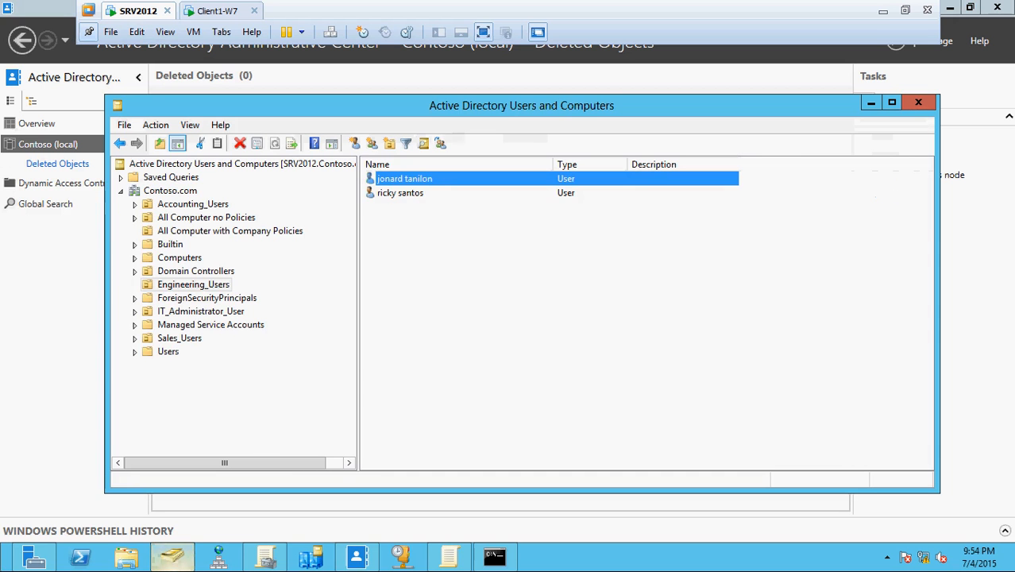
{"action": "right_click", "coordinate": [463, 182]}
{"action": "left_click", "coordinate": [453, 343]}
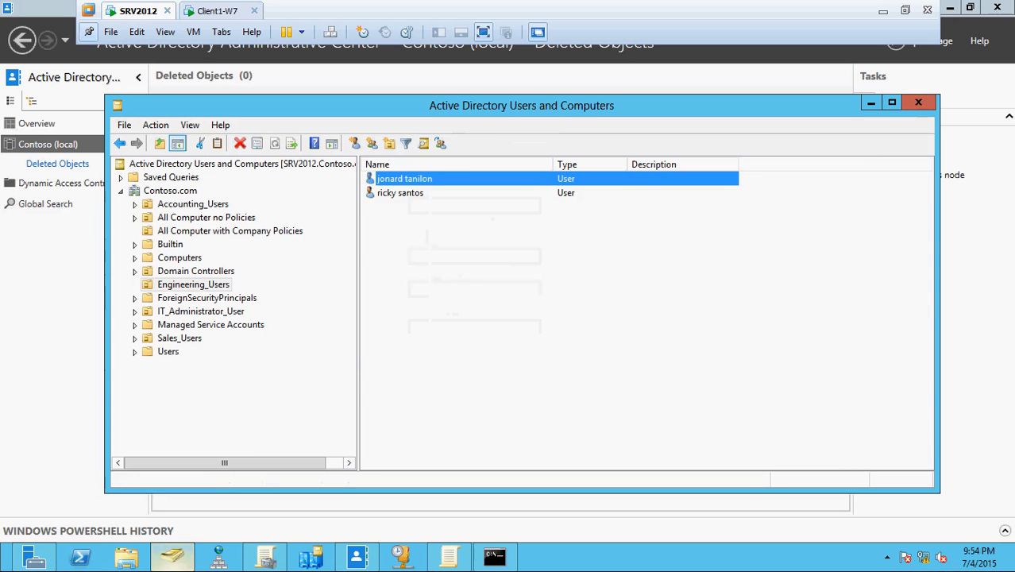
{"action": "left_click", "coordinate": [573, 337]}
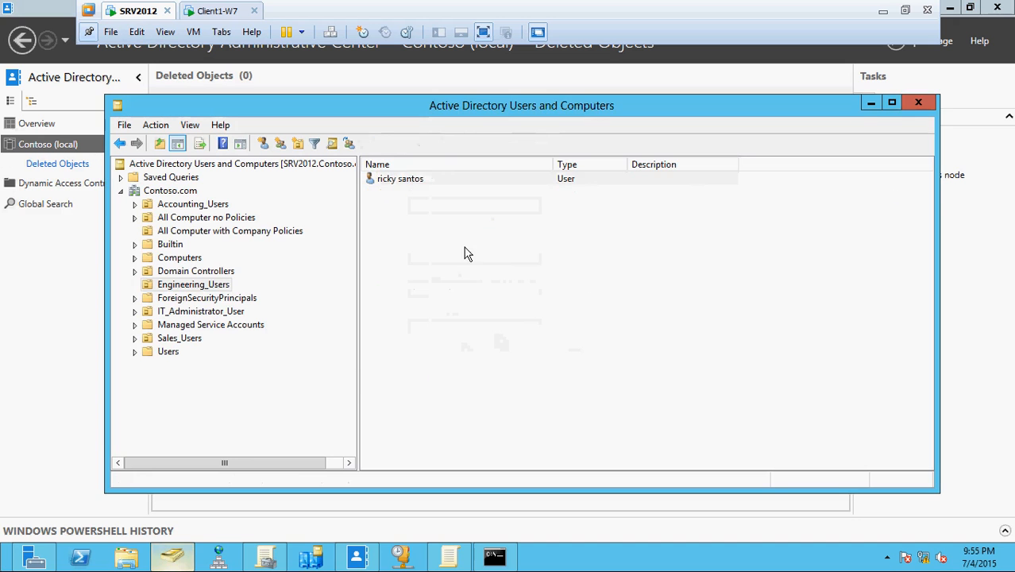
{"action": "left_click", "coordinate": [871, 103]}
{"action": "left_click", "coordinate": [970, 8]}
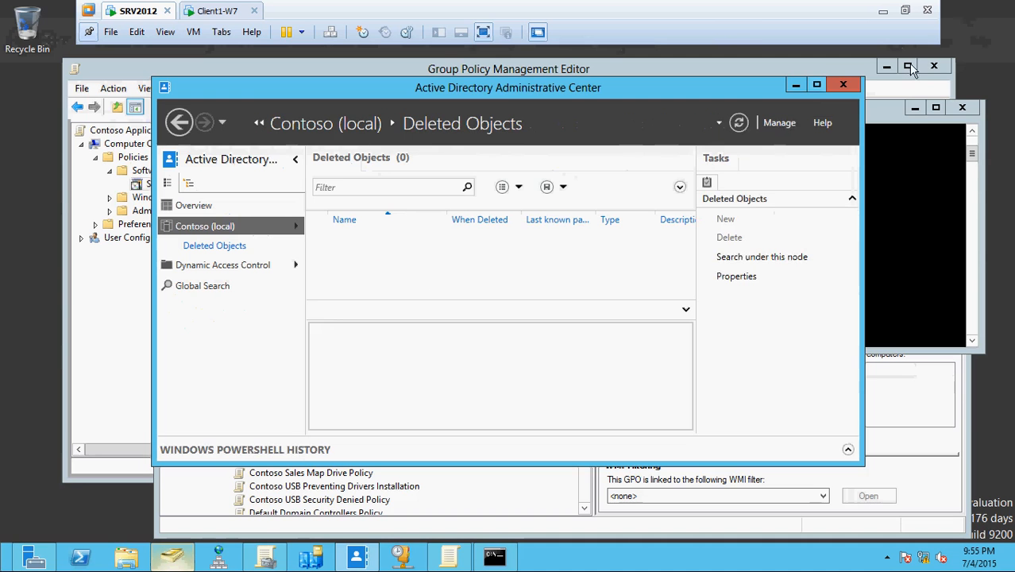
Refresh Deleted Objects and widen Last known parent to show OU=Engineering_Users,DC=Contoso,DC=com.
{"action": "left_click", "coordinate": [739, 122]}
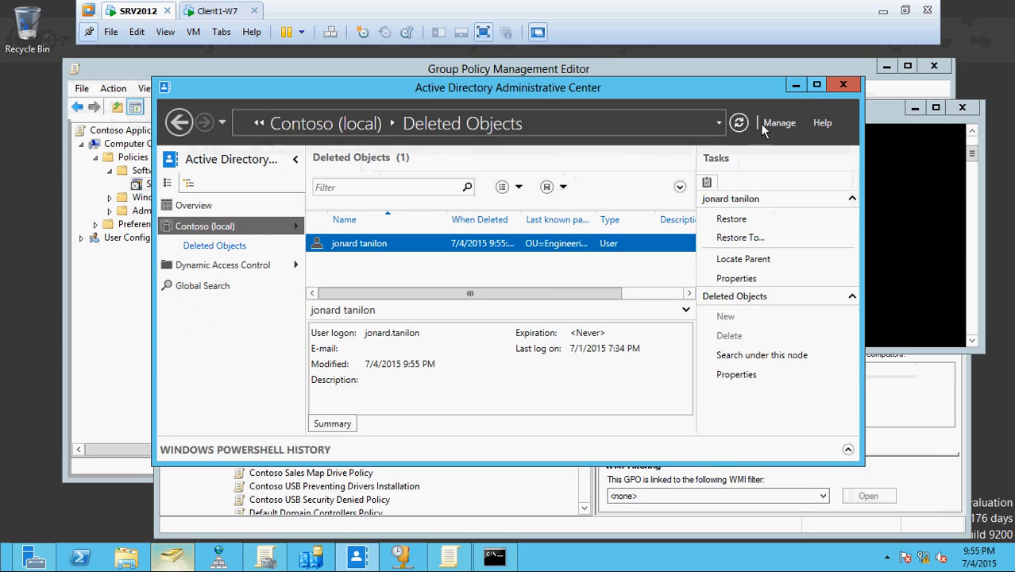
{"action": "left_click", "coordinate": [818, 86]}
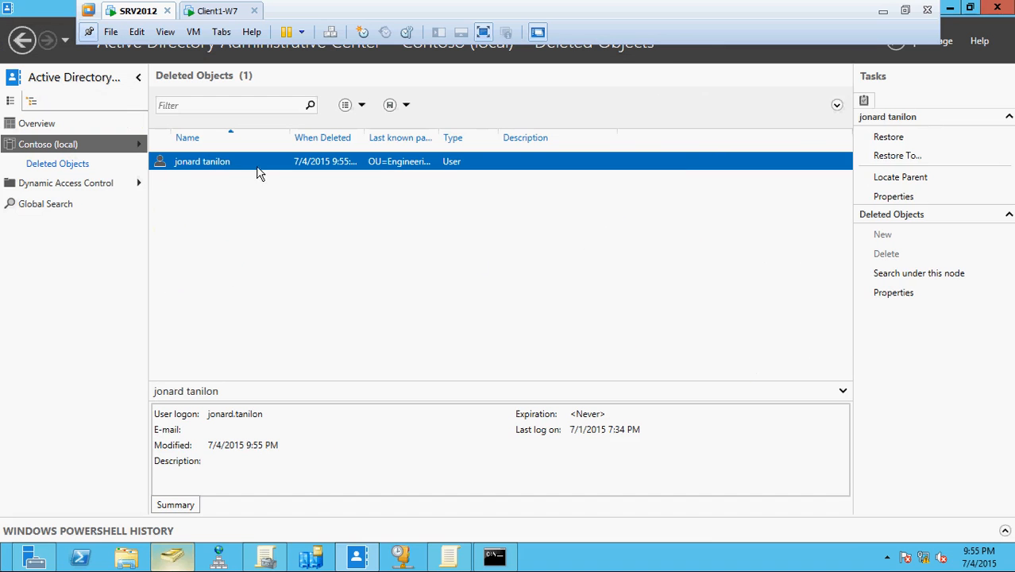
{"action": "left_click_drag", "start_coordinate": [441, 141], "coordinate": [710, 152]}
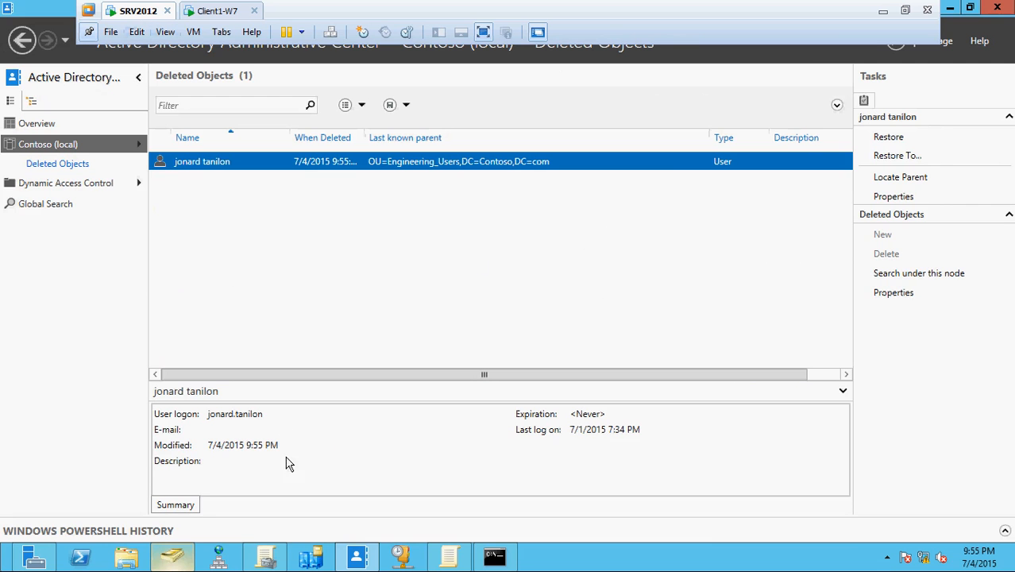
{"action": "left_click", "coordinate": [172, 558]}
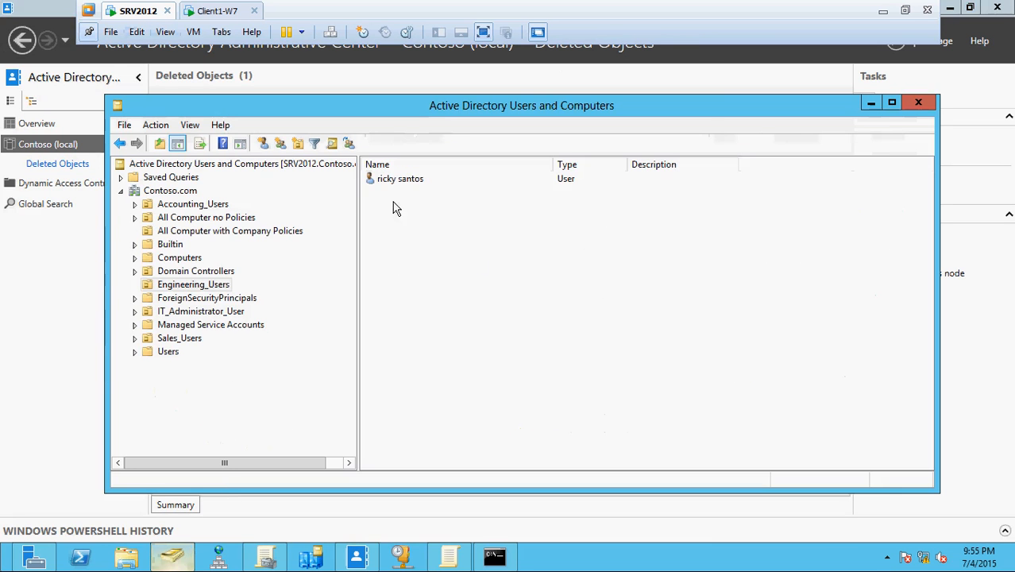
{"action": "left_click", "coordinate": [735, 517]}
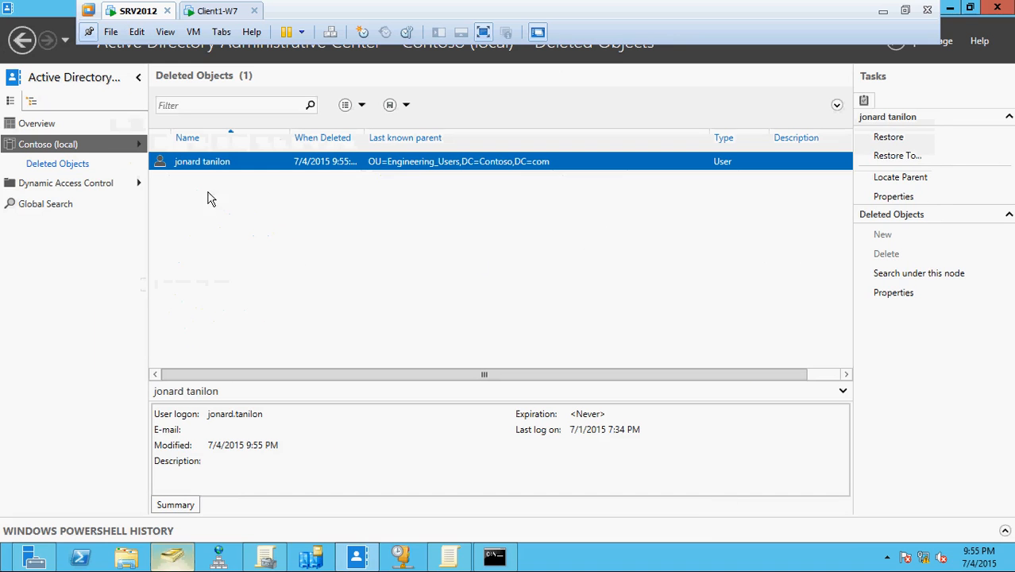
{"action": "right_click", "coordinate": [208, 168]}
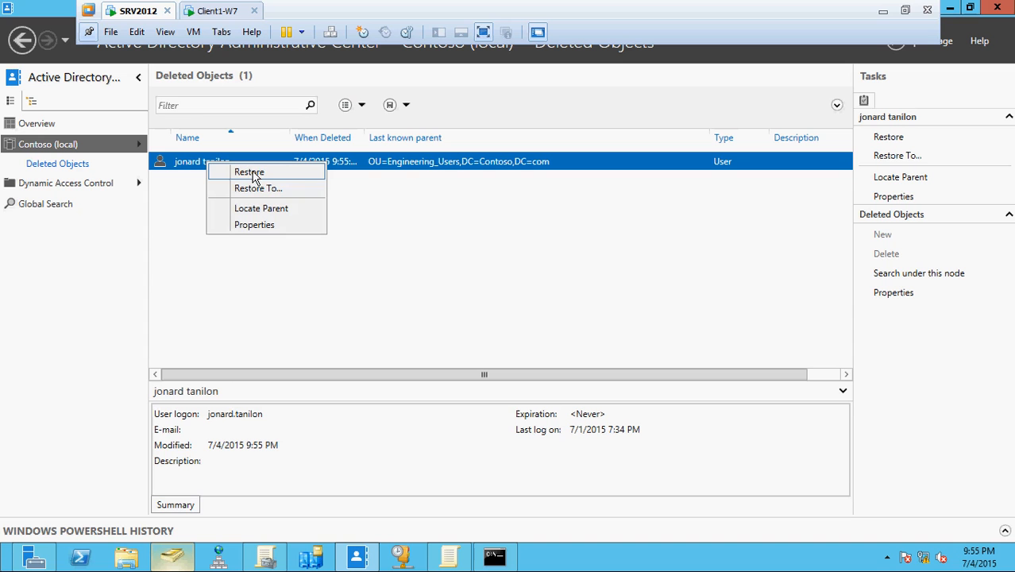
Restore the deleted user to its original Engineering_Users OU, cancelling the Restore To option first.
{"action": "left_click", "coordinate": [438, 205]}
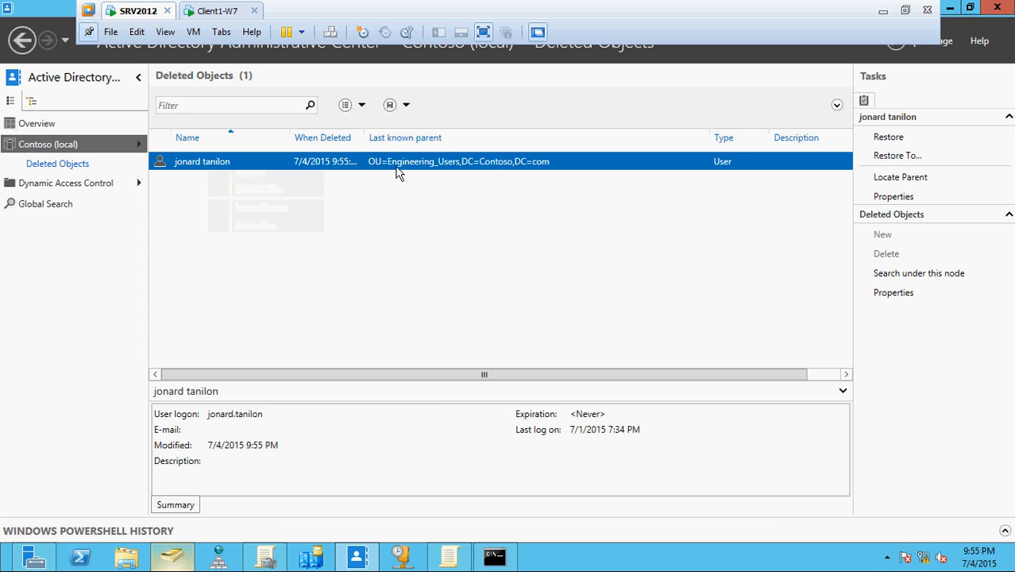
{"action": "right_click", "coordinate": [244, 162]}
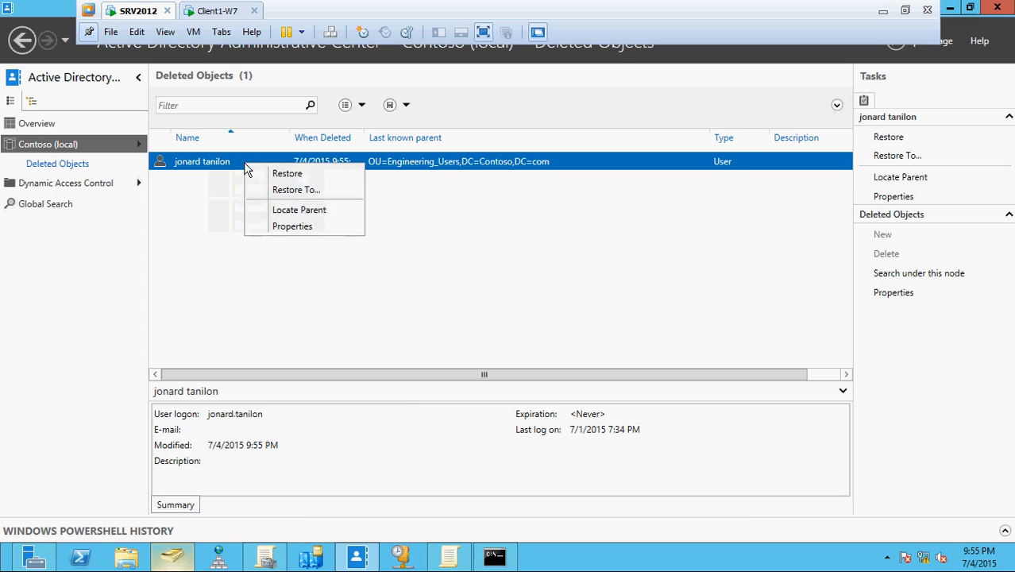
{"action": "left_click", "coordinate": [311, 191]}
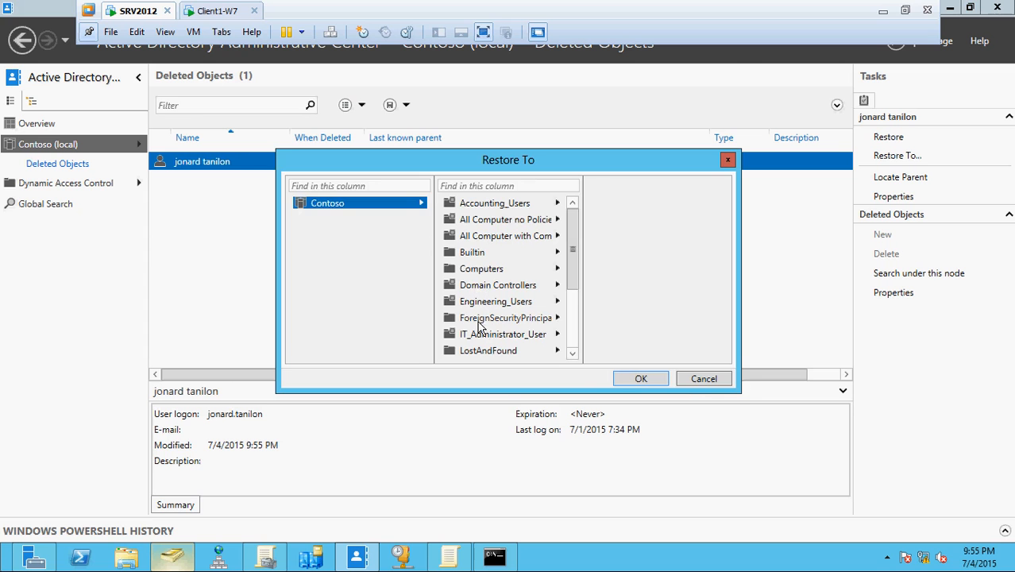
{"action": "left_click", "coordinate": [702, 379]}
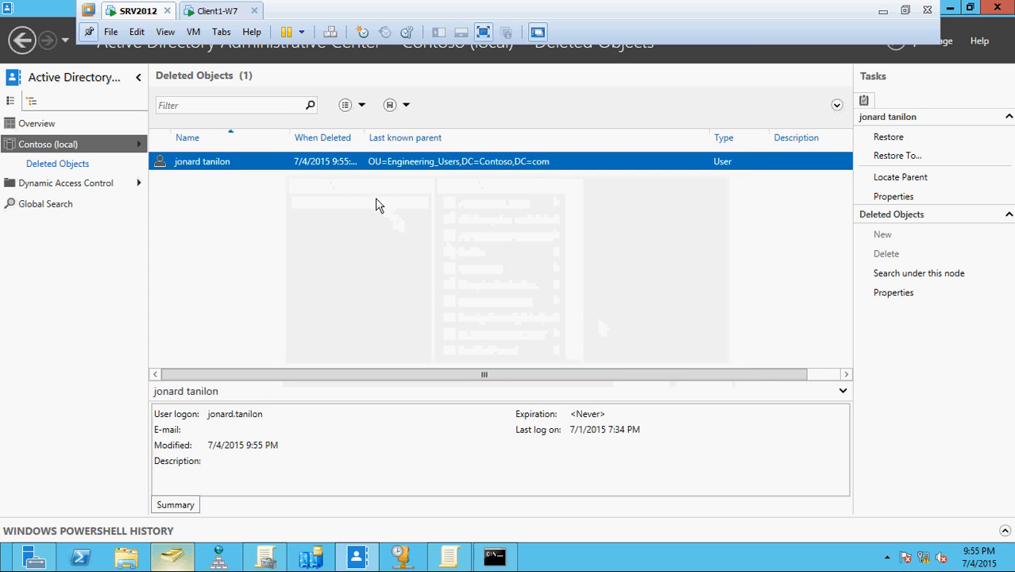
{"action": "right_click", "coordinate": [327, 167]}
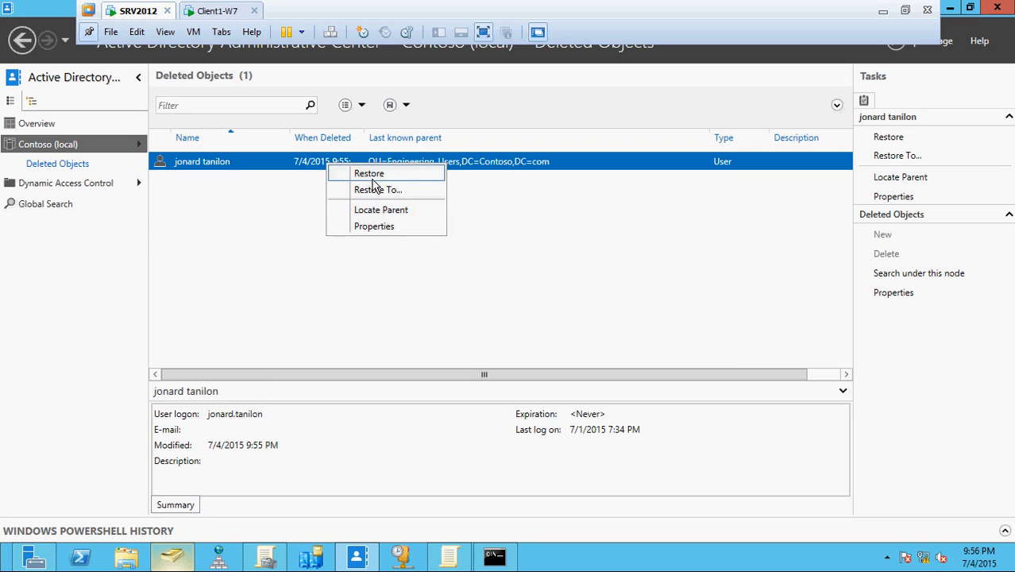
{"action": "left_click", "coordinate": [373, 182]}
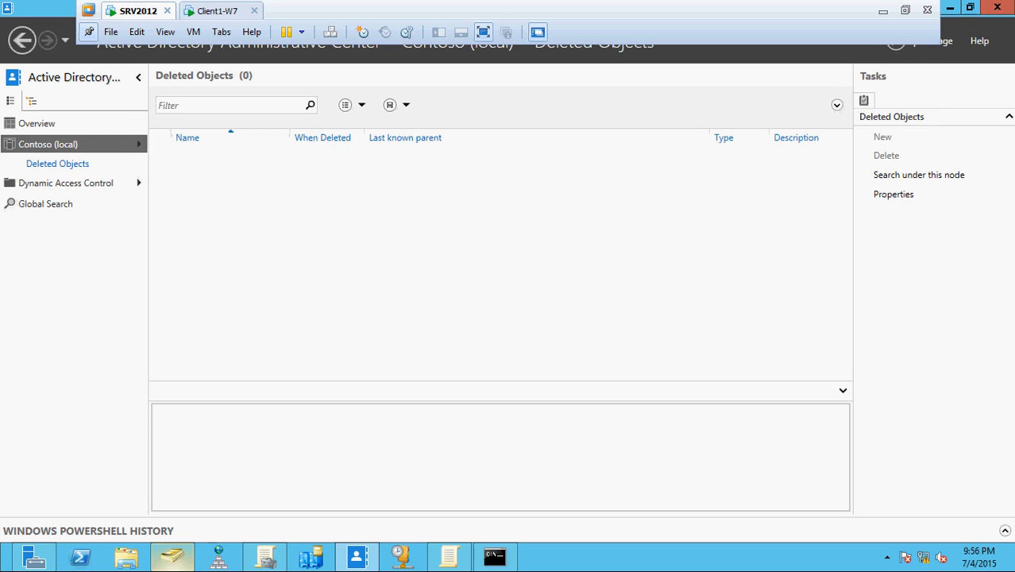
{"action": "left_click", "coordinate": [172, 560]}
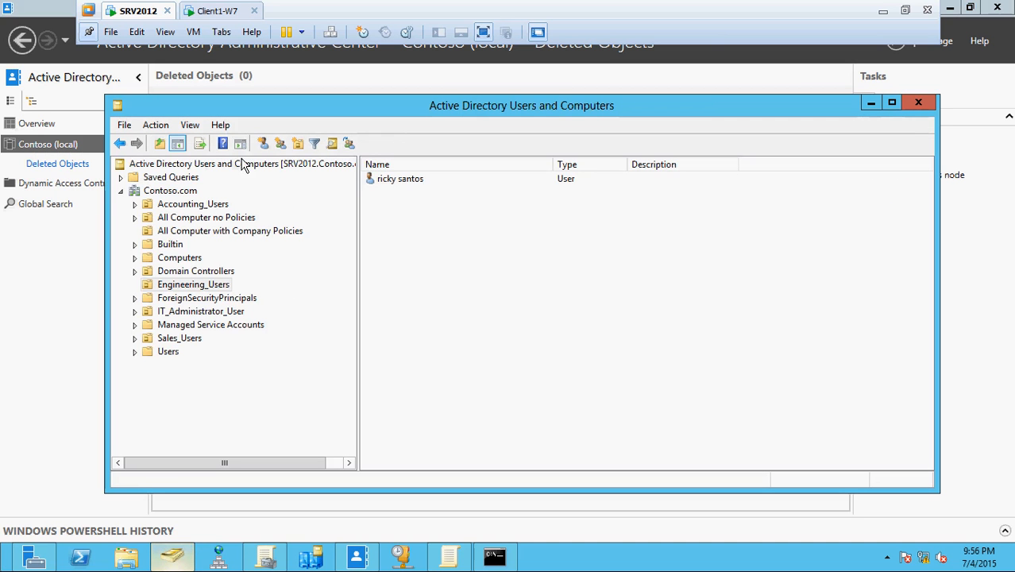
{"action": "right_click", "coordinate": [467, 237]}
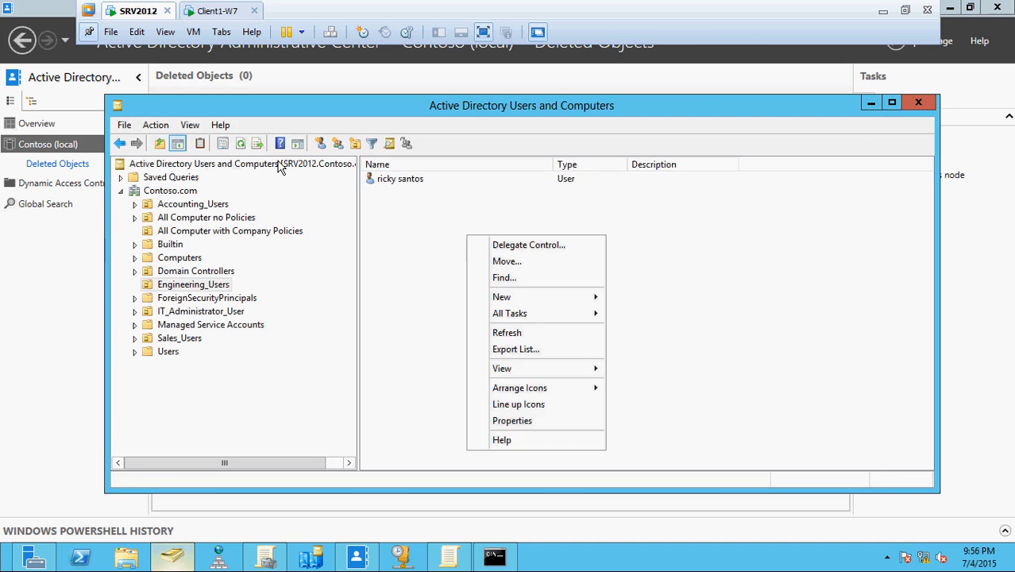
{"action": "left_click", "coordinate": [242, 146]}
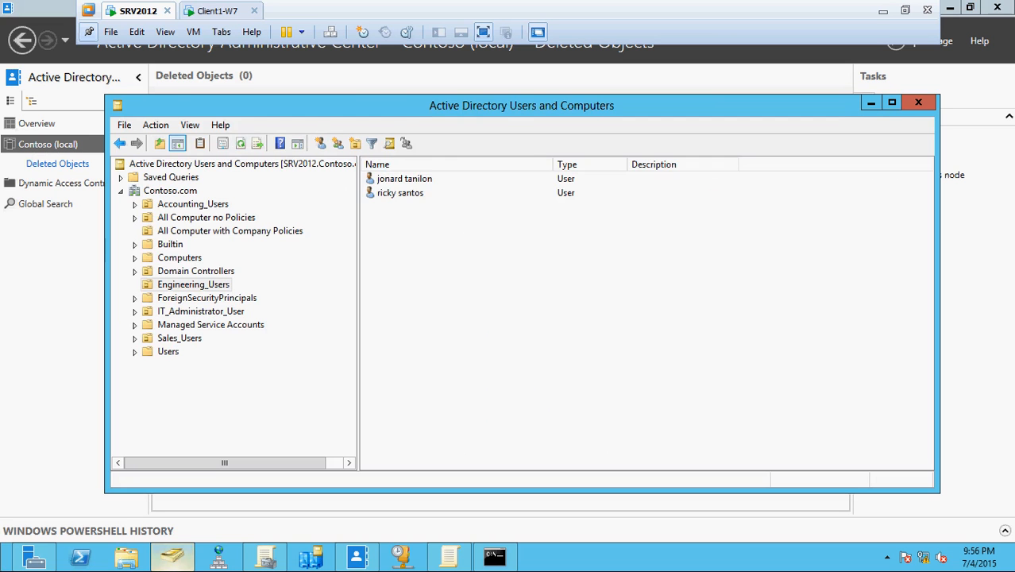
{"action": "left_click", "coordinate": [435, 182]}
{"action": "left_click", "coordinate": [55, 268]}
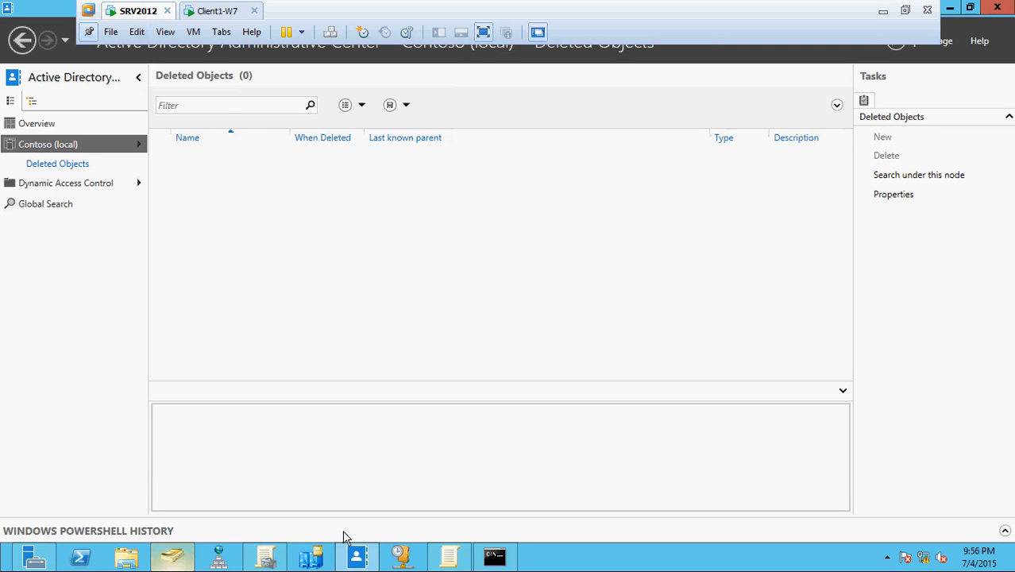
{"action": "left_click", "coordinate": [191, 560]}
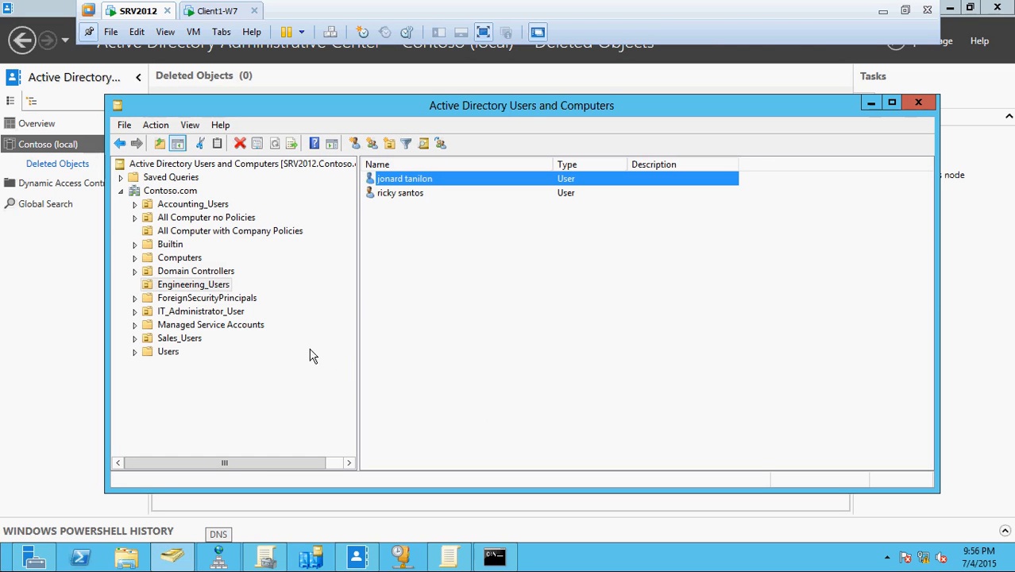
{"action": "left_click", "coordinate": [143, 345]}
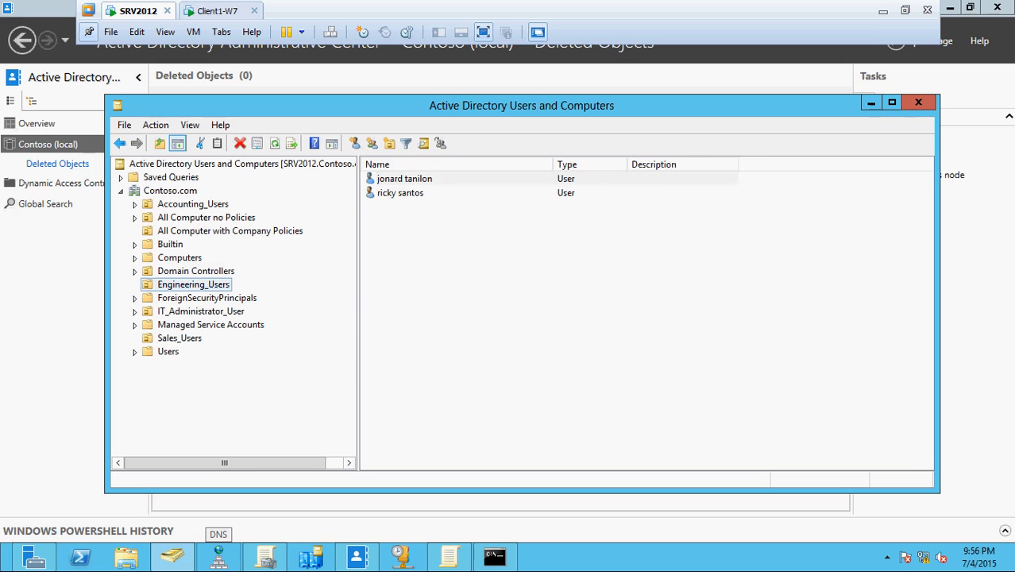
{"action": "left_click", "coordinate": [171, 340]}
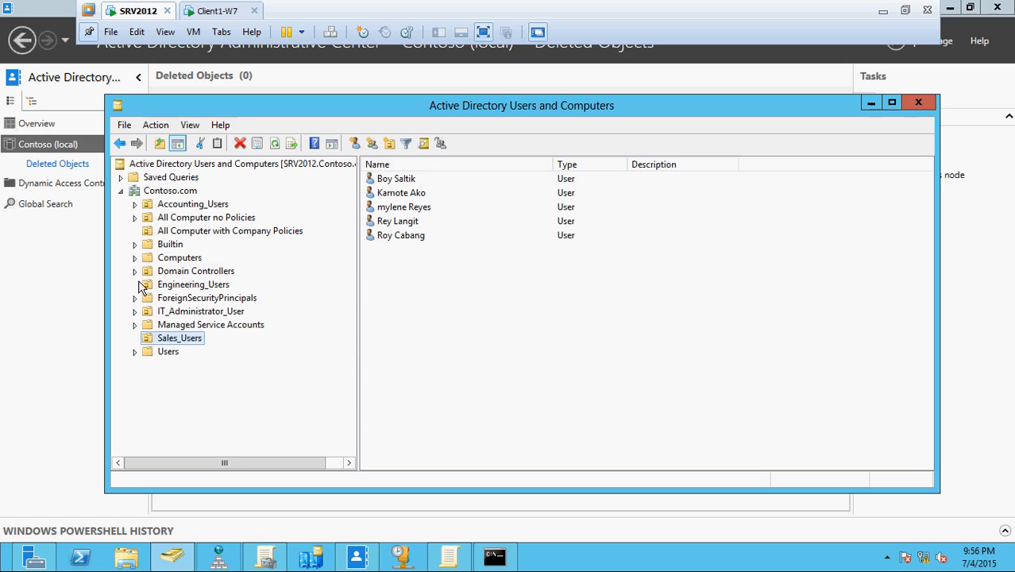
{"action": "left_click", "coordinate": [194, 290]}
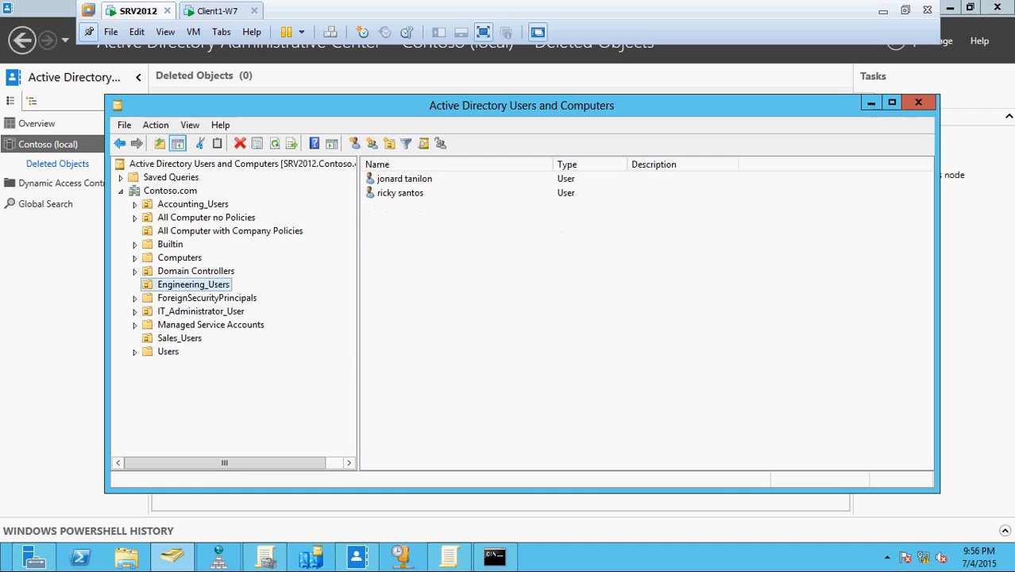
Try deleting the Engineering_Users OU, which is refused because it is protected from accidental deletion.
{"action": "right_click", "coordinate": [196, 283]}
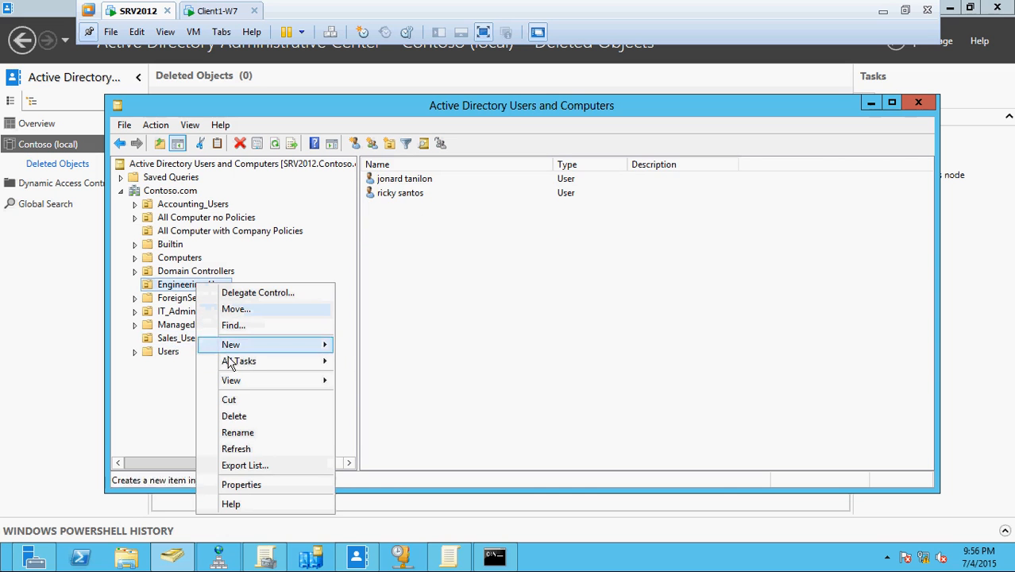
{"action": "left_click", "coordinate": [249, 416]}
{"action": "left_click", "coordinate": [565, 334]}
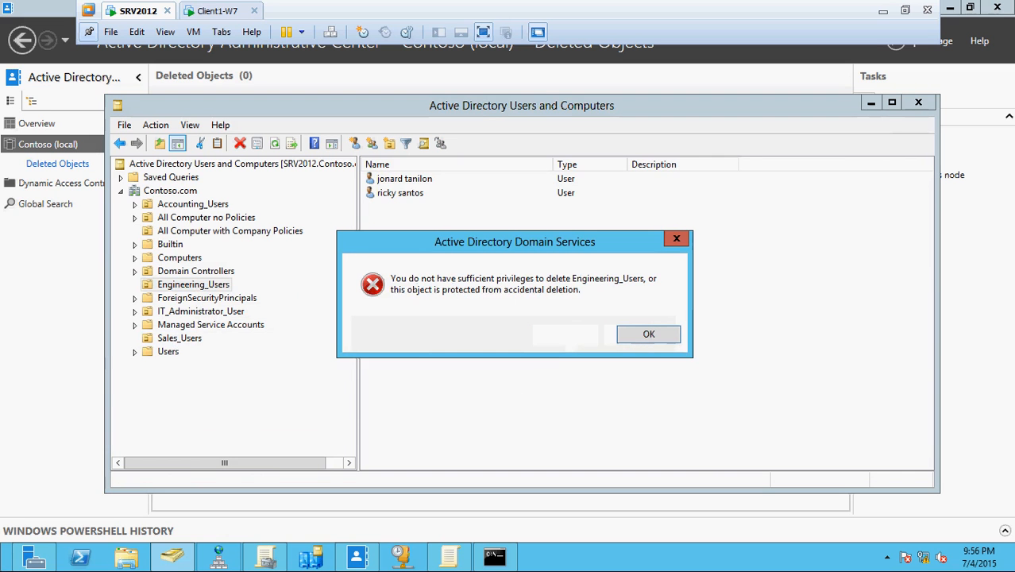
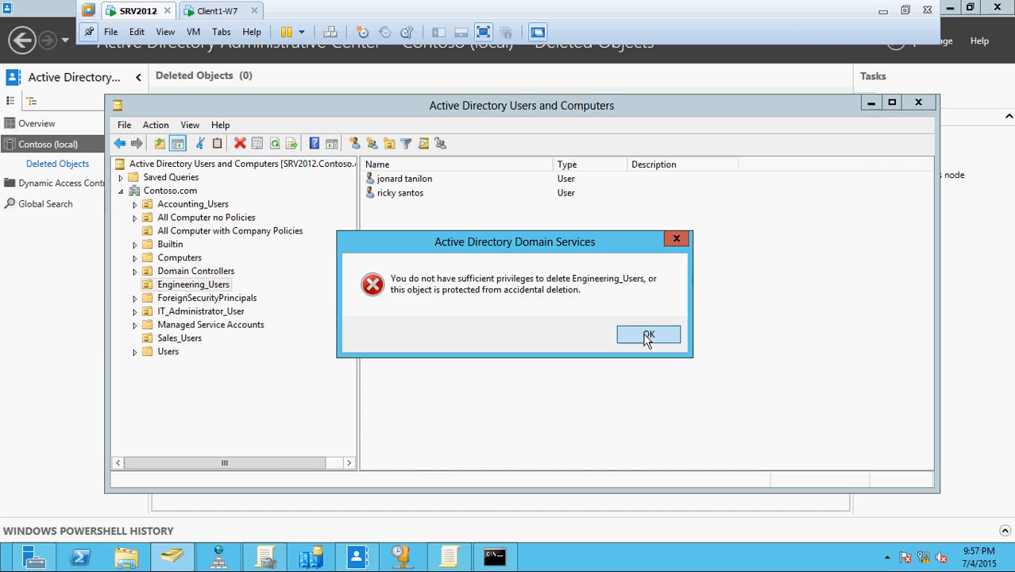
Dismiss the privileges error, enable Advanced Features, and show the two users in Engineering_Users.
{"action": "left_click", "coordinate": [647, 338]}
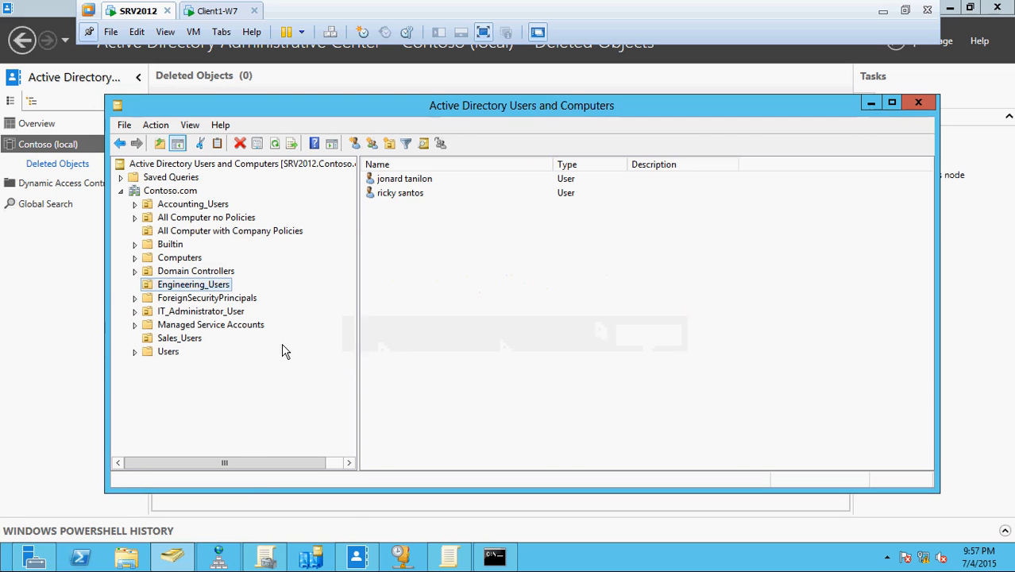
{"action": "right_click", "coordinate": [217, 287]}
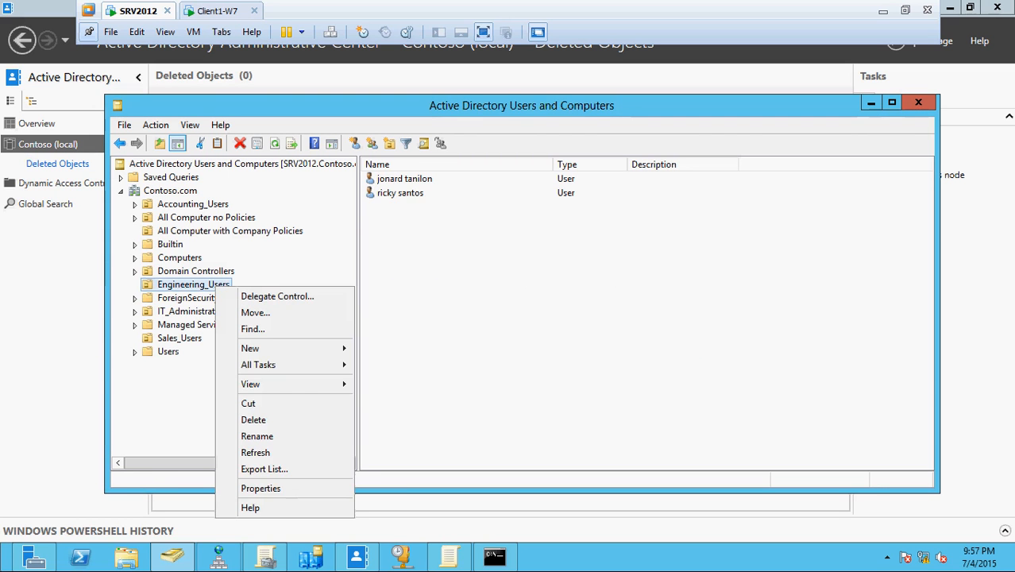
{"action": "left_click", "coordinate": [190, 127]}
{"action": "left_click", "coordinate": [190, 125]}
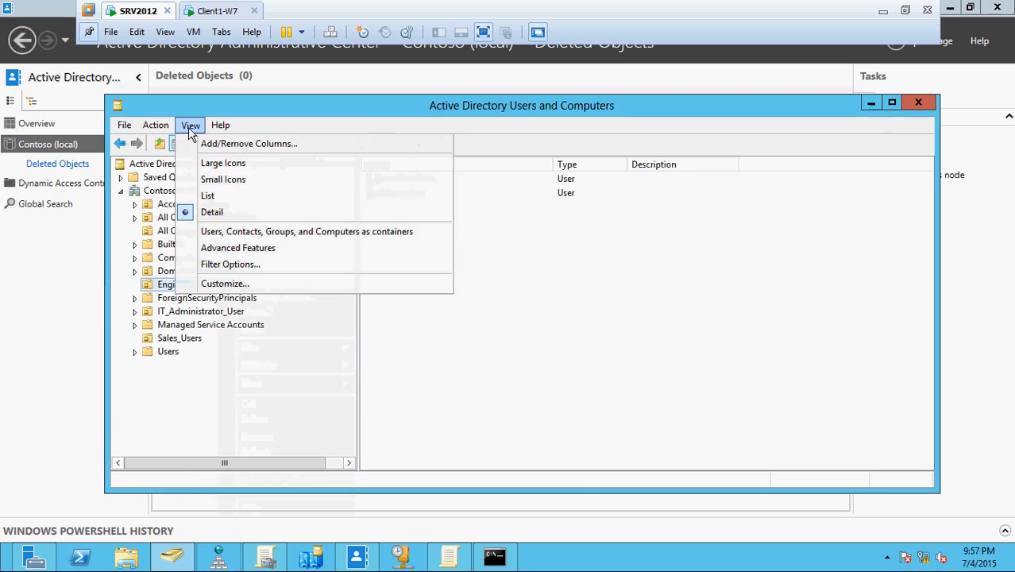
{"action": "left_click", "coordinate": [243, 245]}
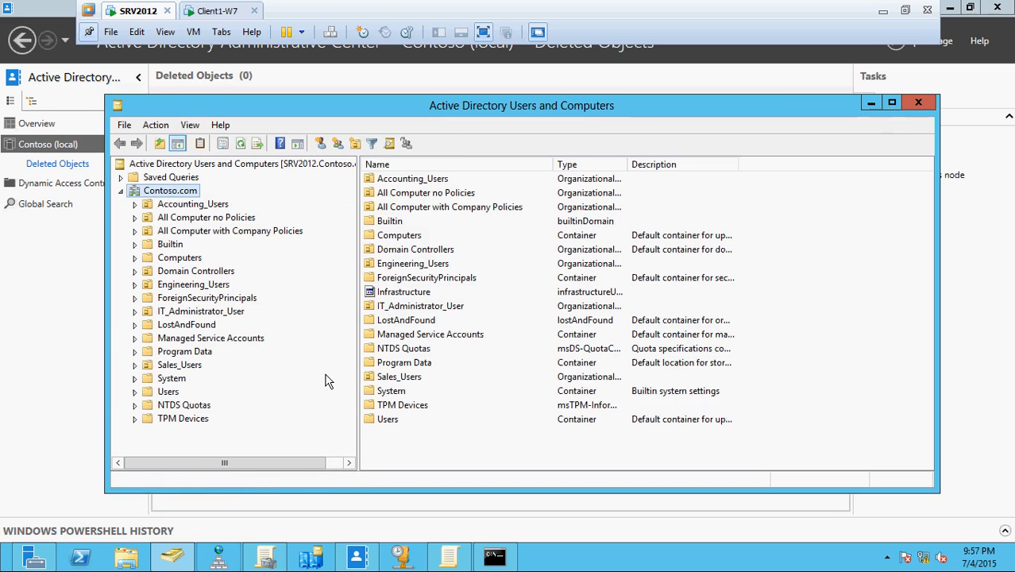
{"action": "left_click", "coordinate": [170, 287]}
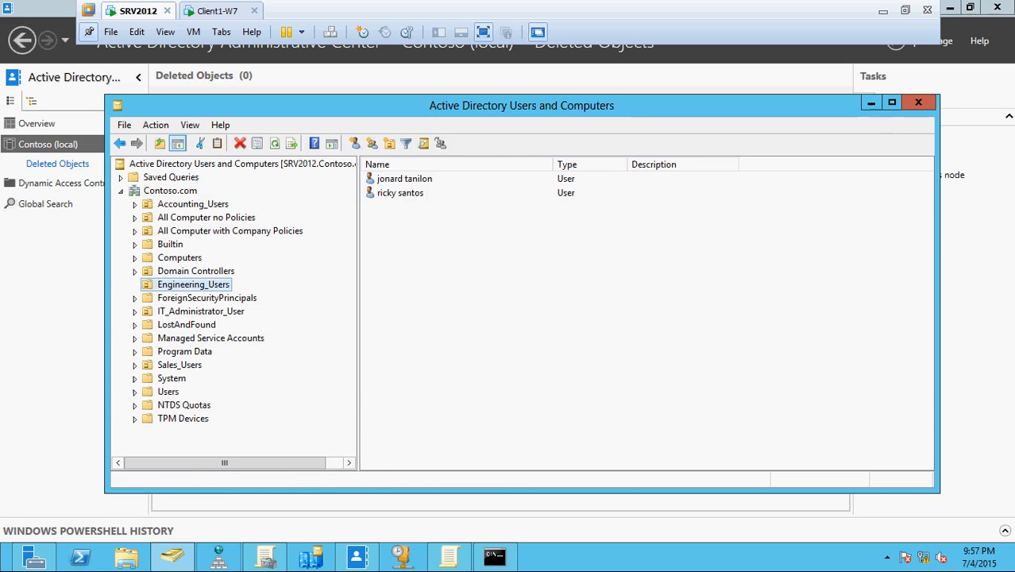
Clear 'Protect object from accidental deletion' in the Object tab of Engineering_Users properties and apply.
{"action": "right_click", "coordinate": [177, 287]}
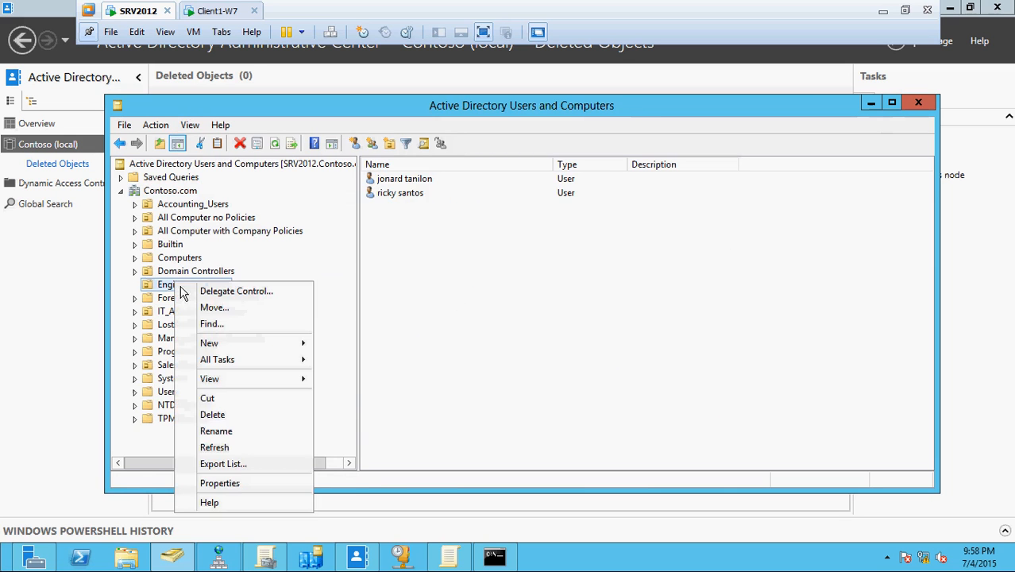
{"action": "left_click", "coordinate": [227, 483]}
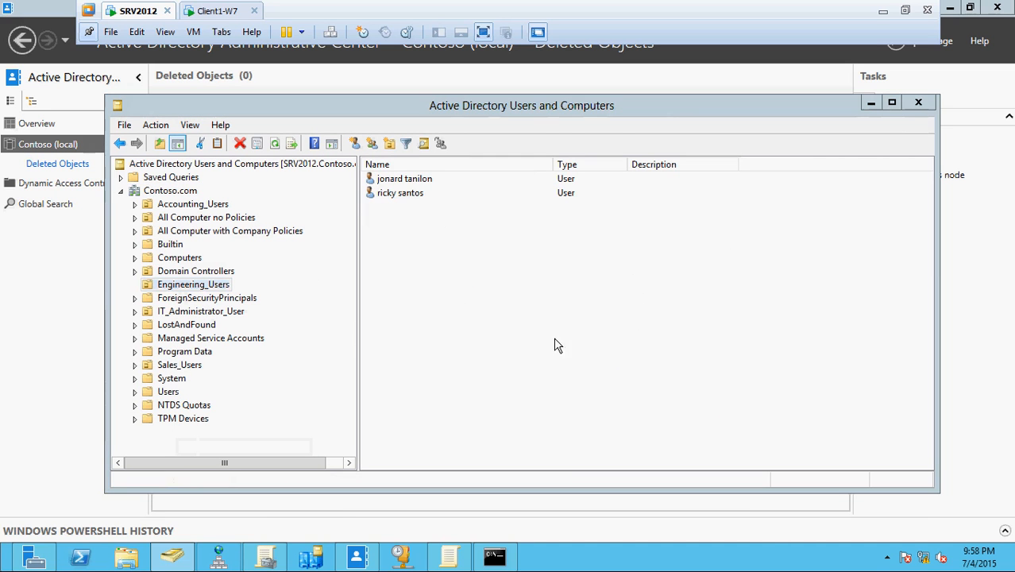
{"action": "left_click", "coordinate": [485, 158]}
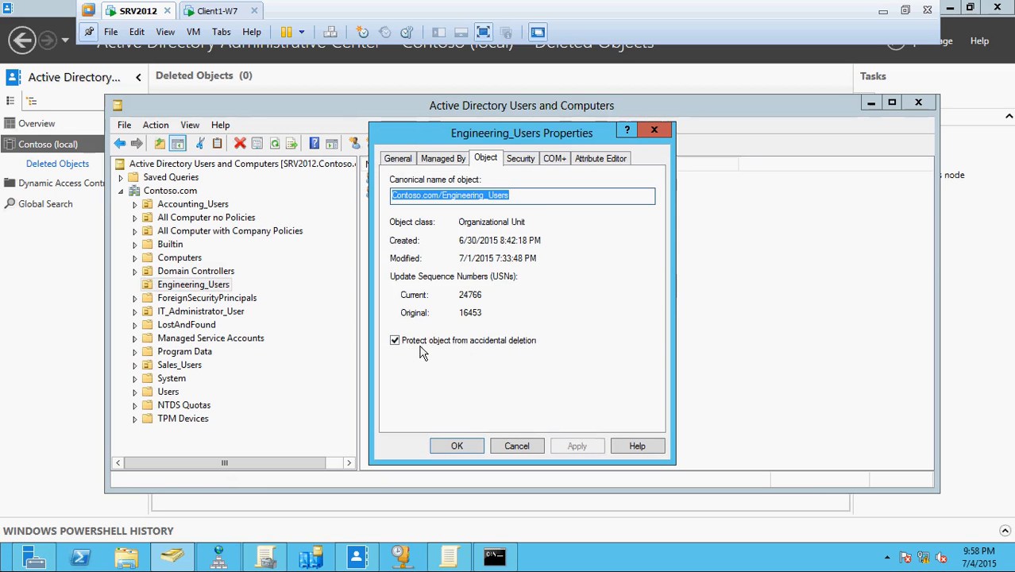
{"action": "left_click", "coordinate": [395, 341]}
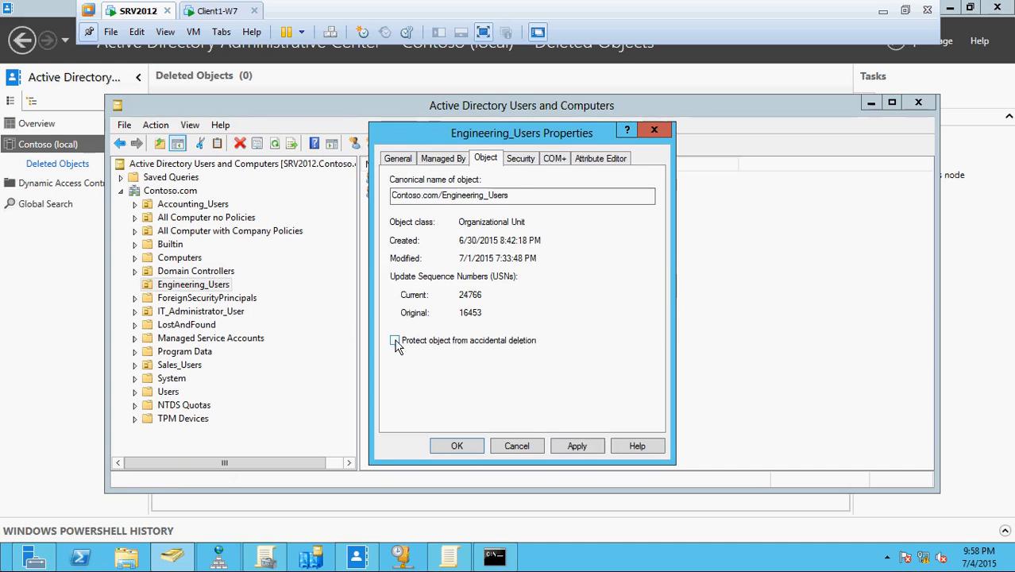
{"action": "left_click", "coordinate": [588, 446]}
{"action": "left_click", "coordinate": [465, 449]}
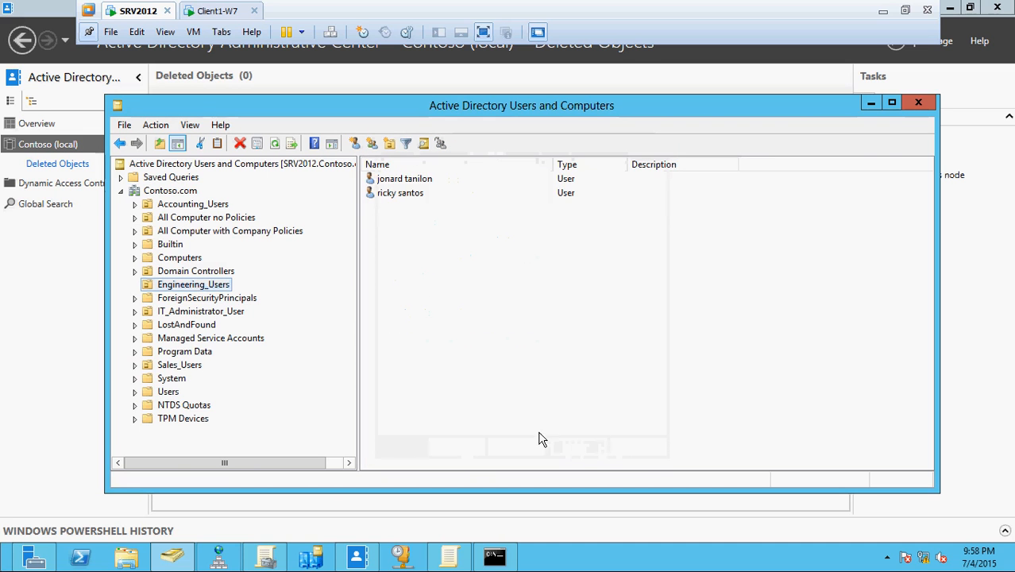
Delete Engineering_Users and all its users using the Delete Subtree server control.
{"action": "right_click", "coordinate": [197, 291]}
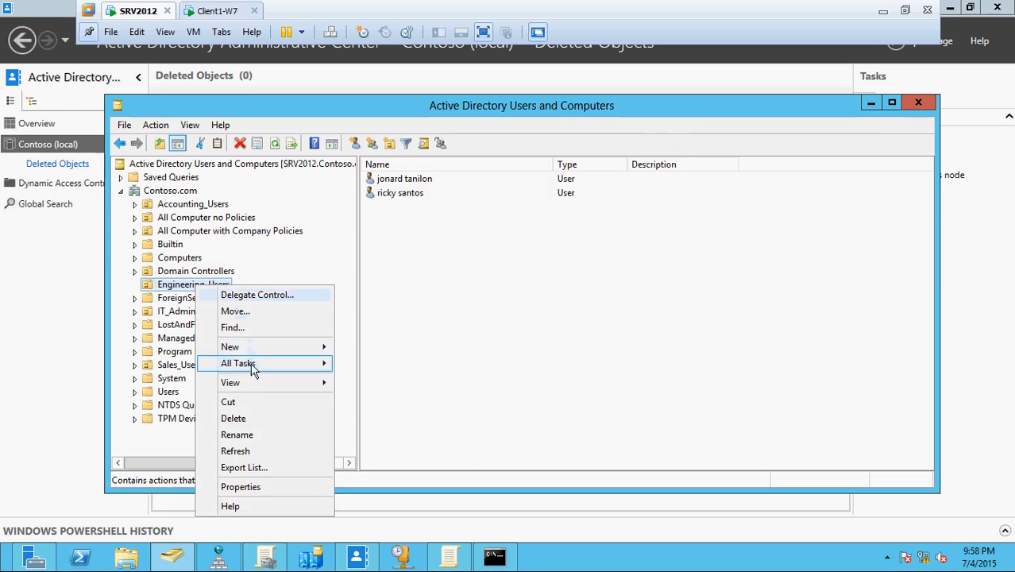
{"action": "left_click", "coordinate": [242, 419]}
{"action": "left_click", "coordinate": [566, 334]}
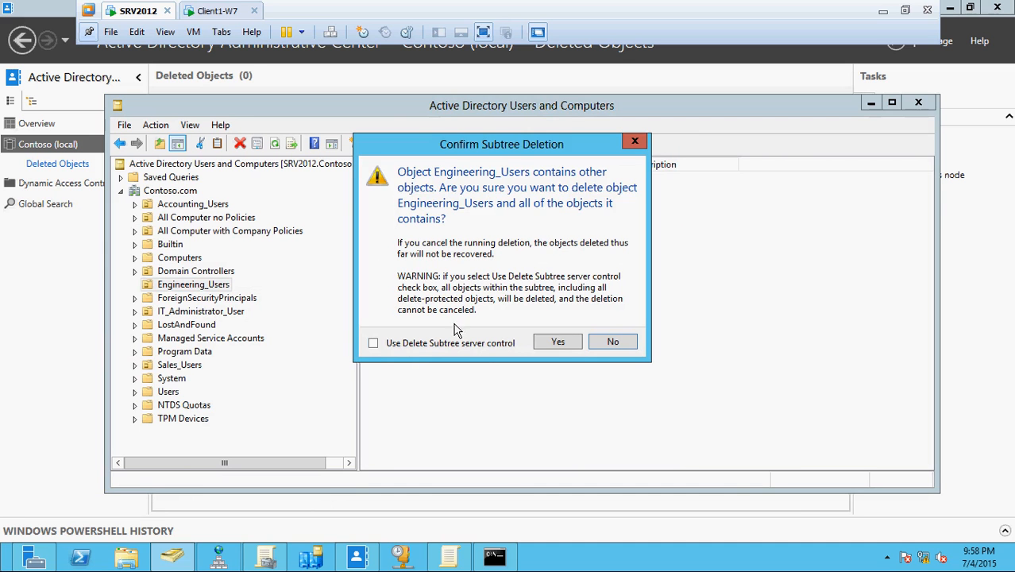
{"action": "left_click", "coordinate": [373, 343]}
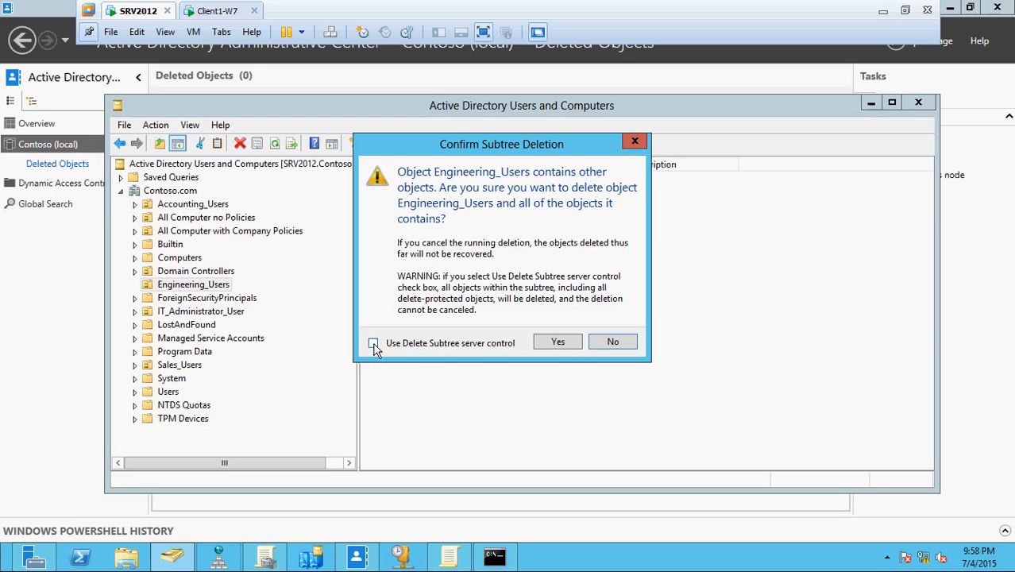
{"action": "left_click", "coordinate": [559, 344]}
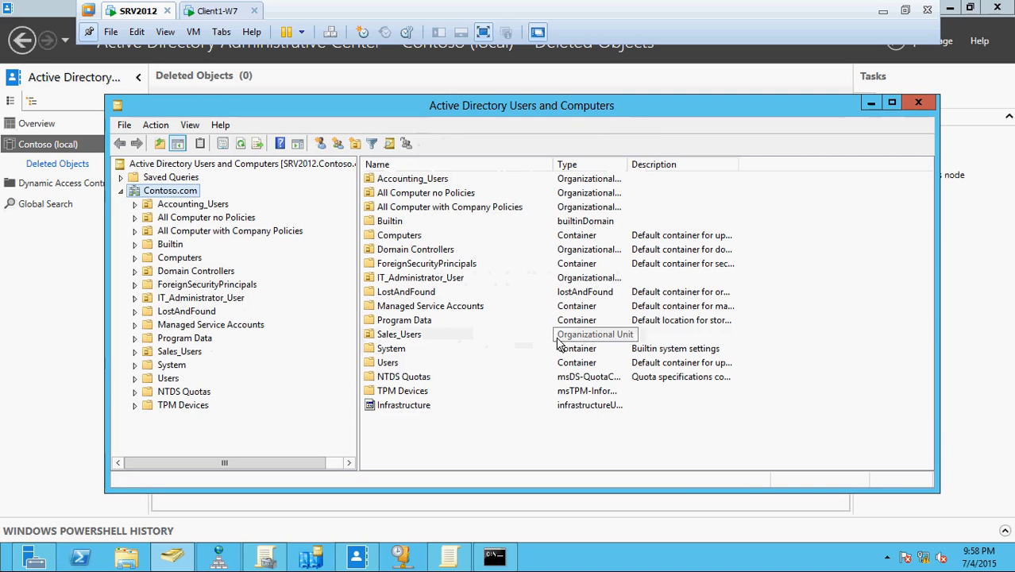
{"action": "left_click", "coordinate": [963, 287]}
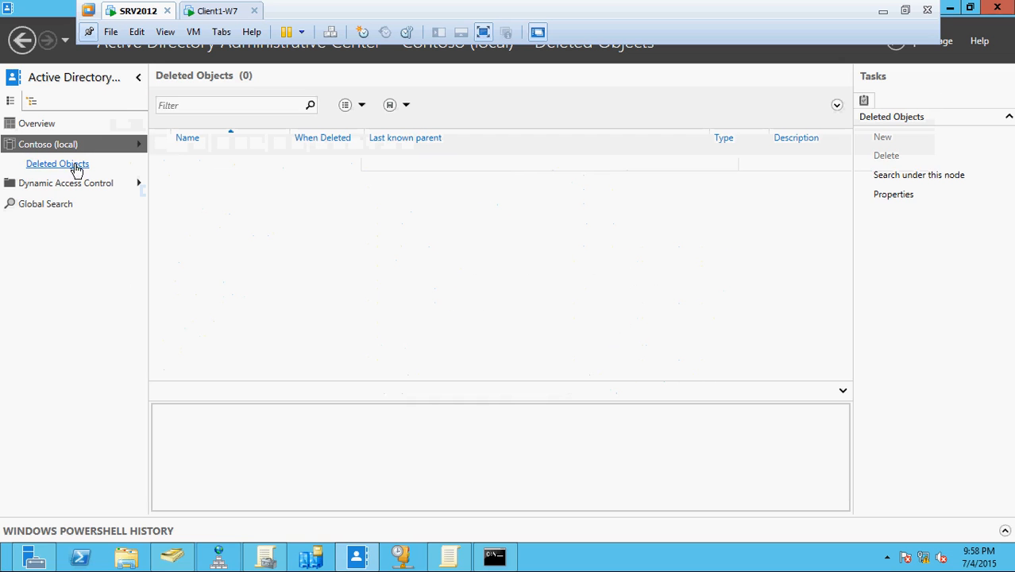
Refresh Deleted Objects and inspect the details of the two deleted user accounts.
{"action": "left_click", "coordinate": [896, 44]}
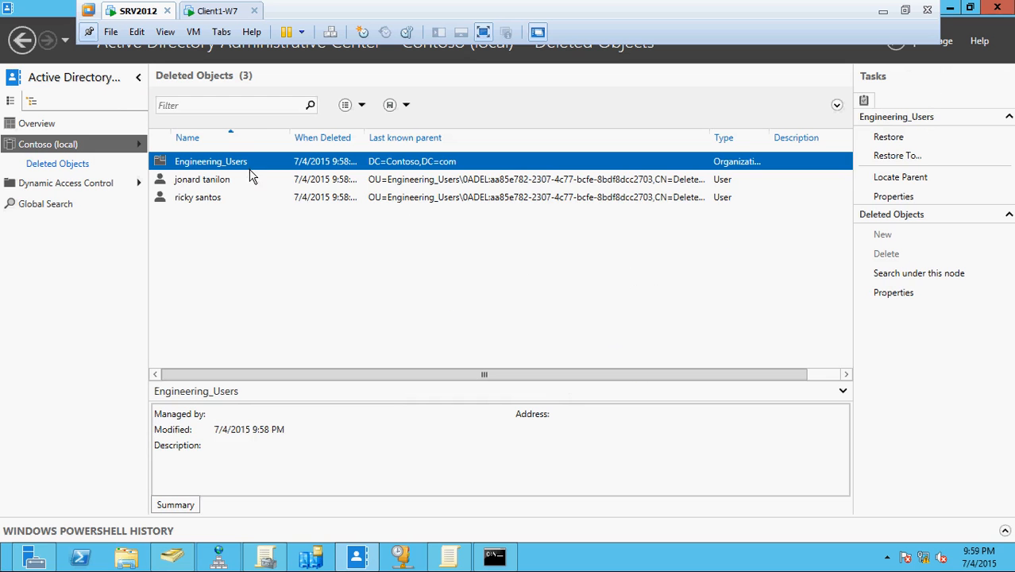
{"action": "left_click", "coordinate": [213, 202]}
{"action": "left_click", "coordinate": [214, 186]}
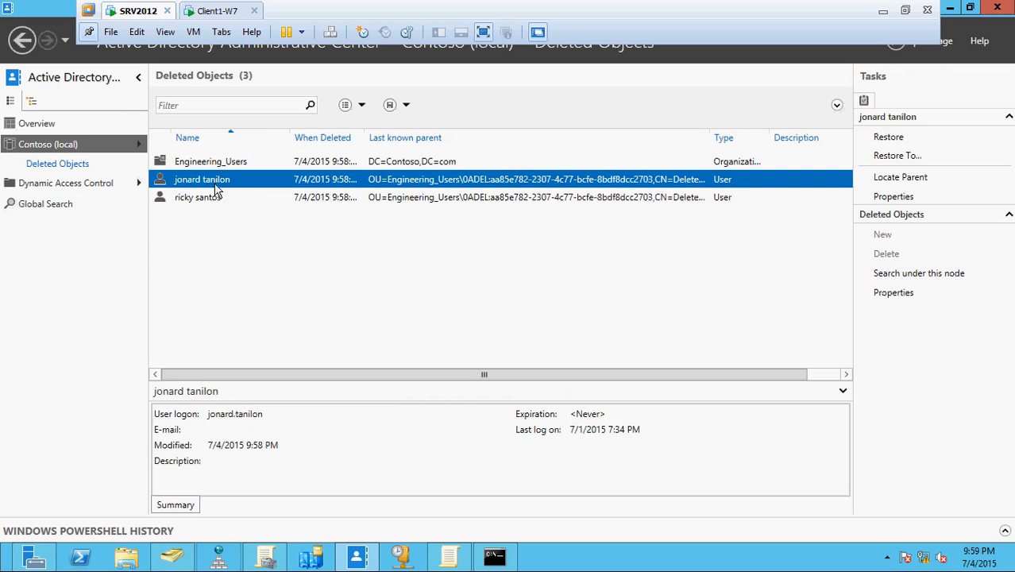
{"action": "left_click", "coordinate": [216, 204]}
{"action": "key", "text": "Up"}
{"action": "key", "text": "Down"}
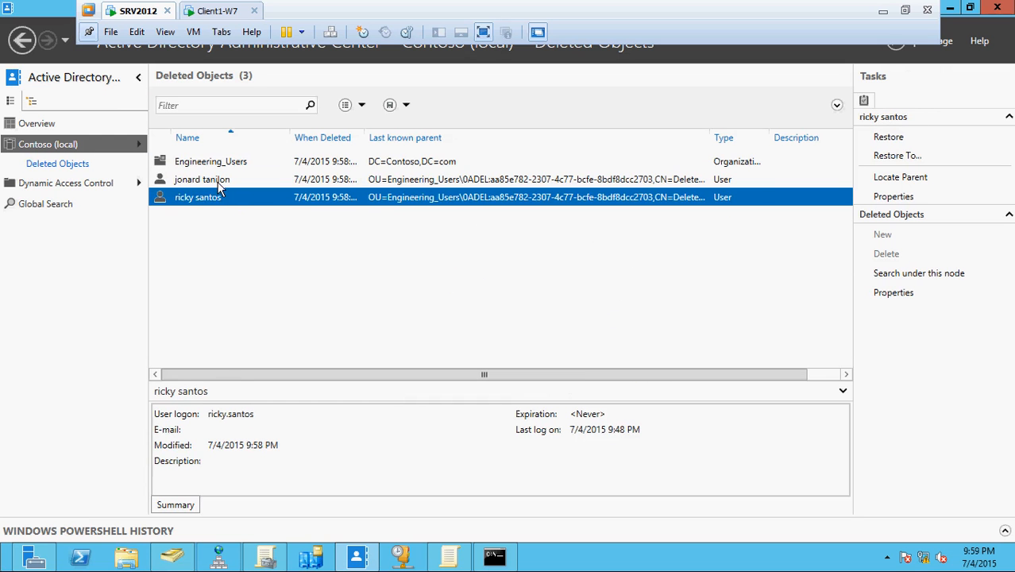
{"action": "left_click", "coordinate": [222, 186]}
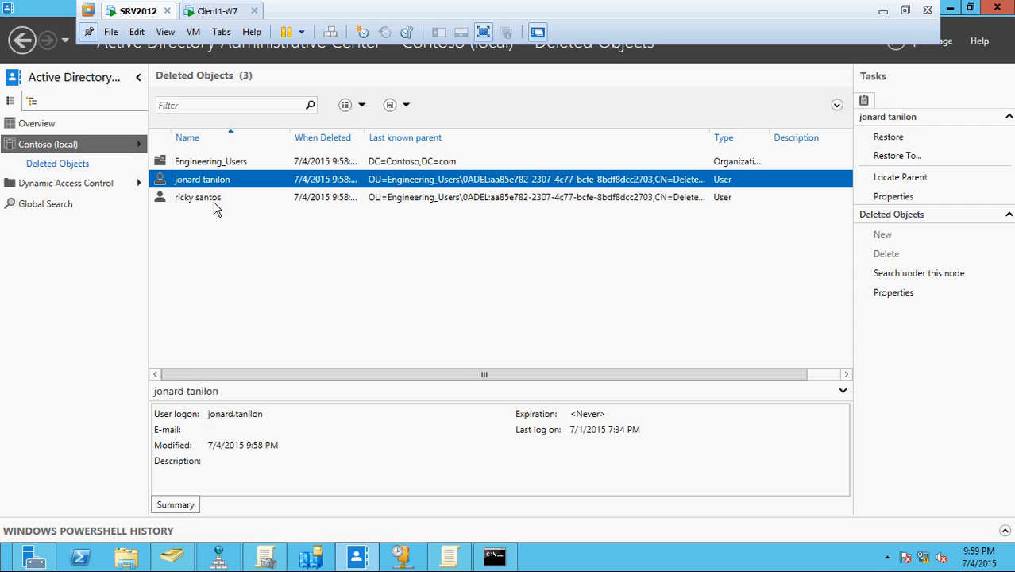
{"action": "left_click", "coordinate": [213, 204]}
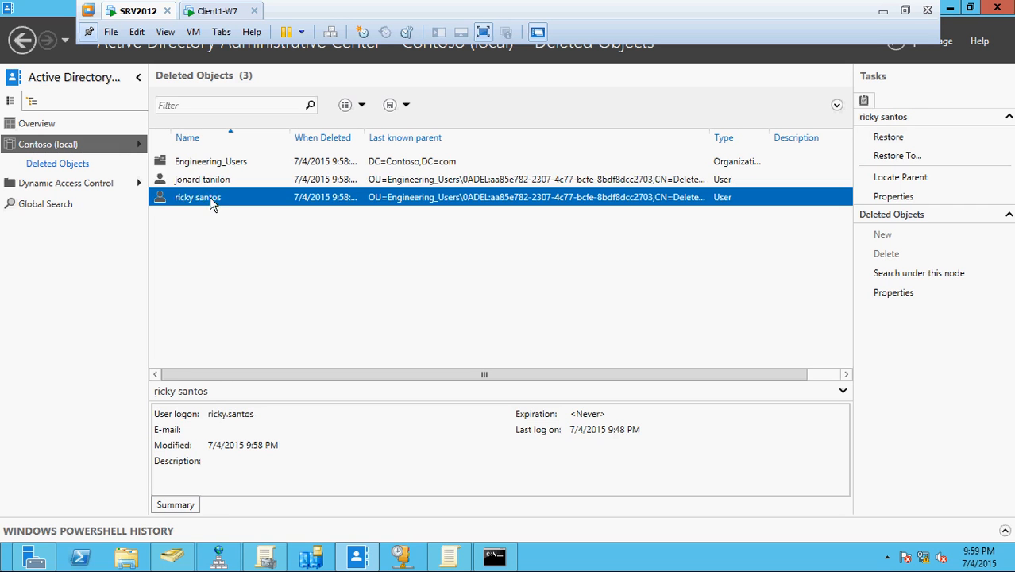
{"action": "left_click", "coordinate": [211, 181]}
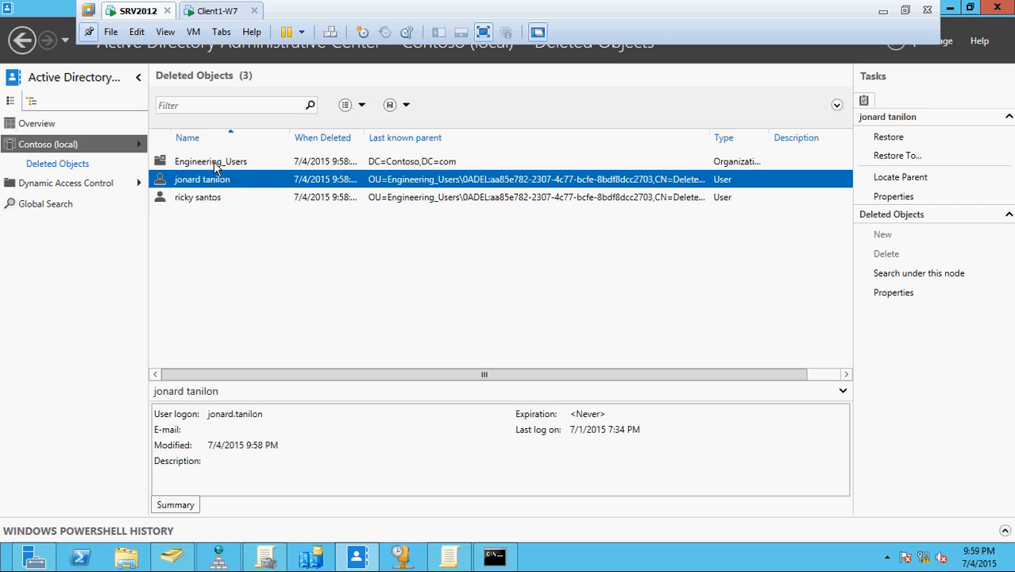
Restore the deleted Engineering_Users organizational unit from Deleted Objects.
{"action": "left_click", "coordinate": [214, 161]}
{"action": "right_click", "coordinate": [215, 164]}
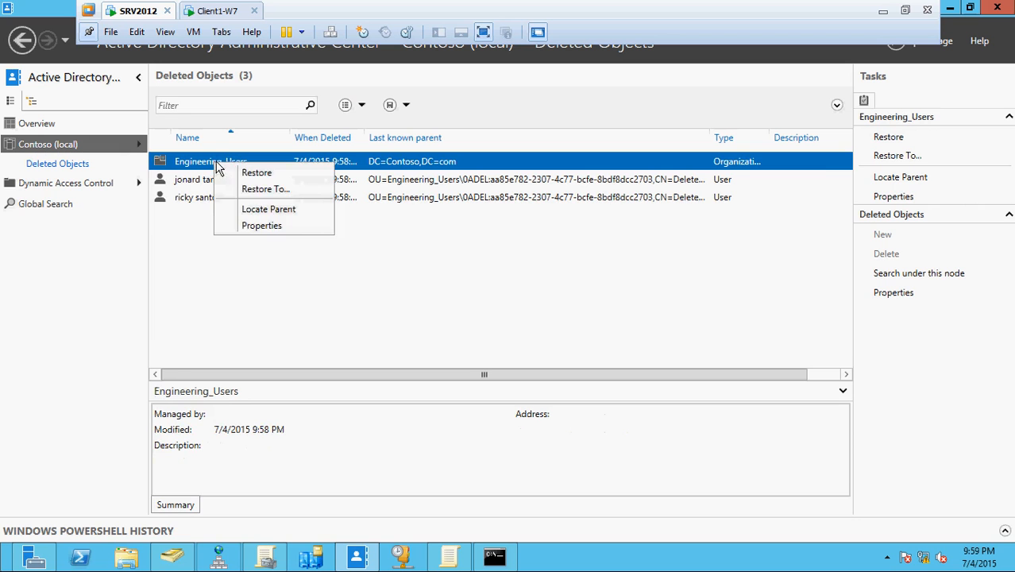
{"action": "left_click", "coordinate": [253, 174]}
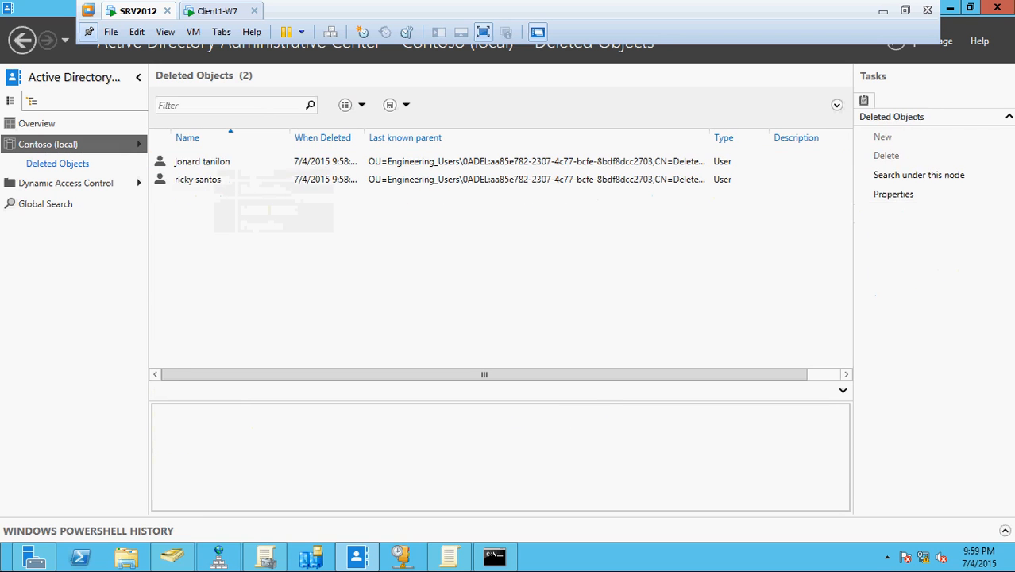
Refresh the Contoso.com tree and confirm the restored Engineering_Users contains no users yet.
{"action": "left_click", "coordinate": [175, 555]}
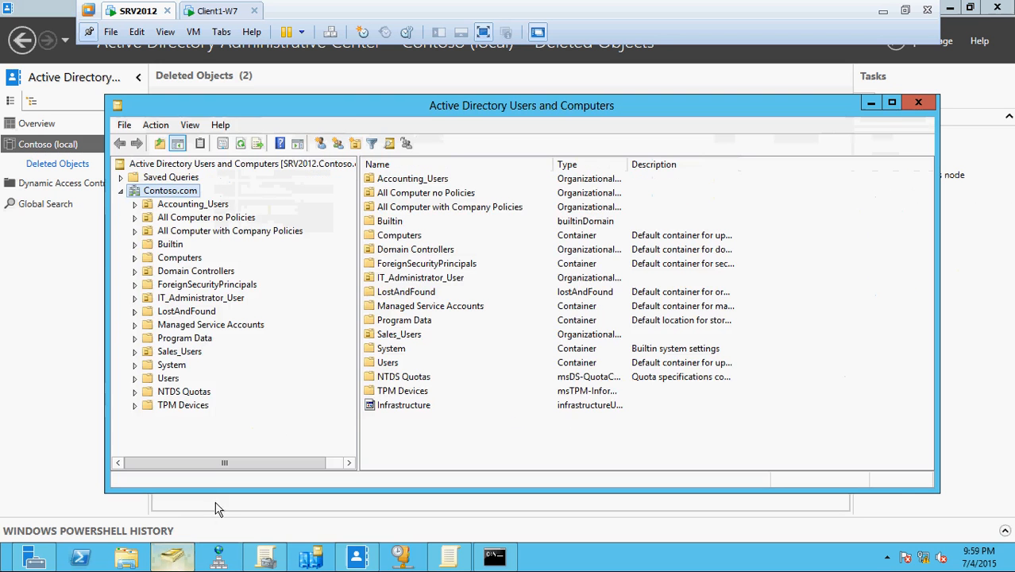
{"action": "left_click", "coordinate": [241, 143]}
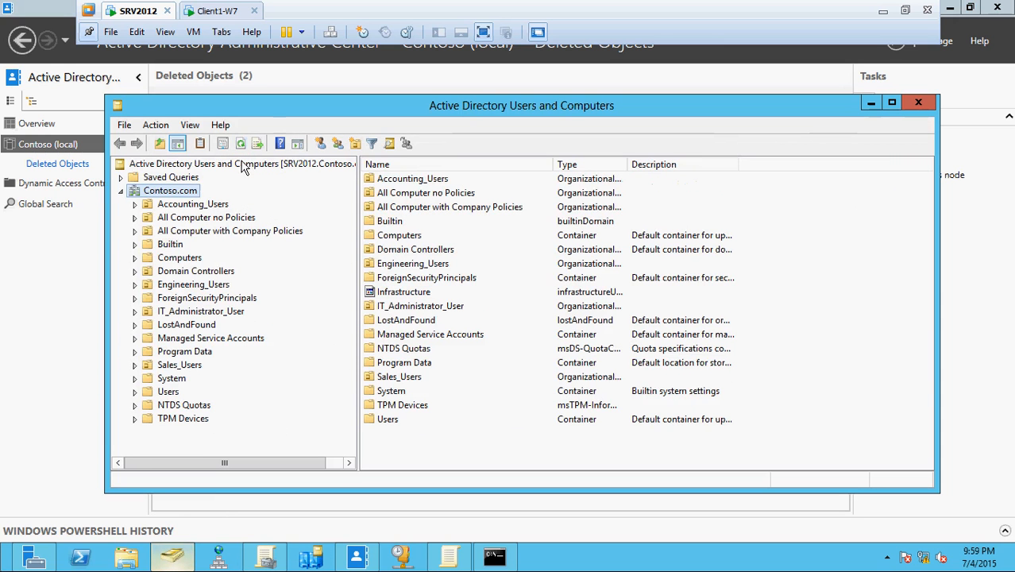
{"action": "left_click", "coordinate": [197, 284]}
{"action": "left_click", "coordinate": [203, 285]}
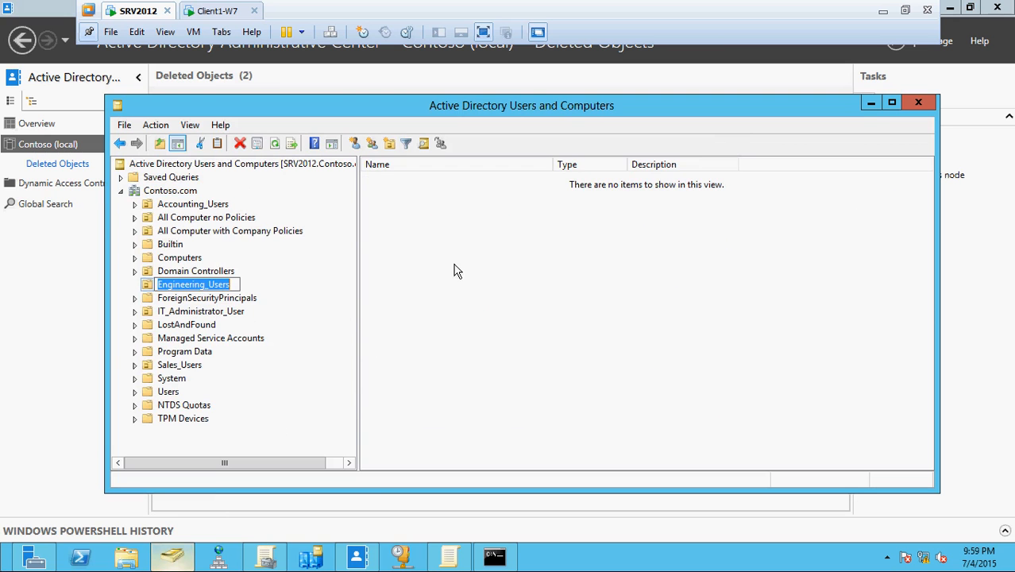
{"action": "left_click", "coordinate": [454, 263]}
{"action": "left_click", "coordinate": [208, 286]}
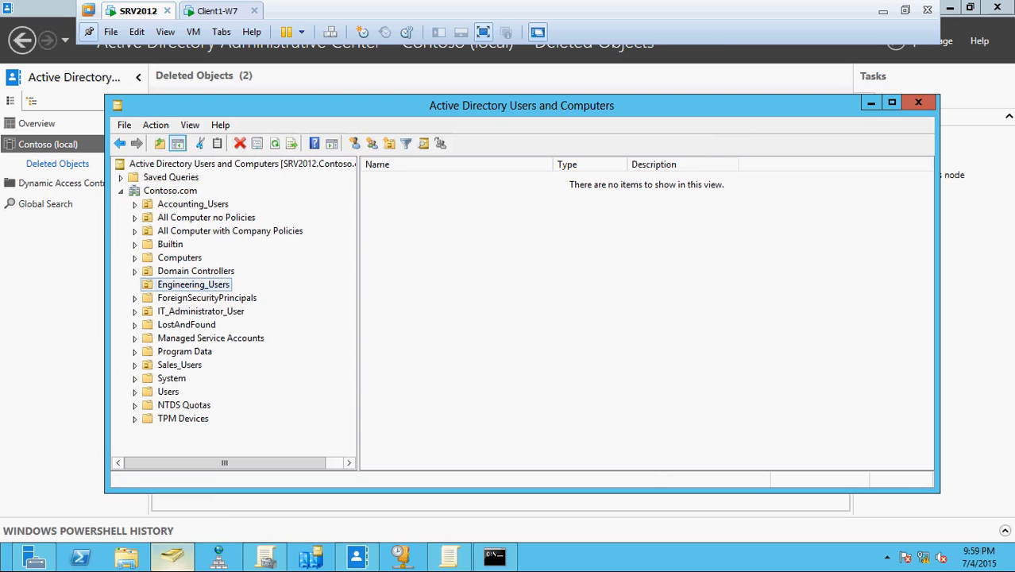
{"action": "left_click", "coordinate": [769, 510]}
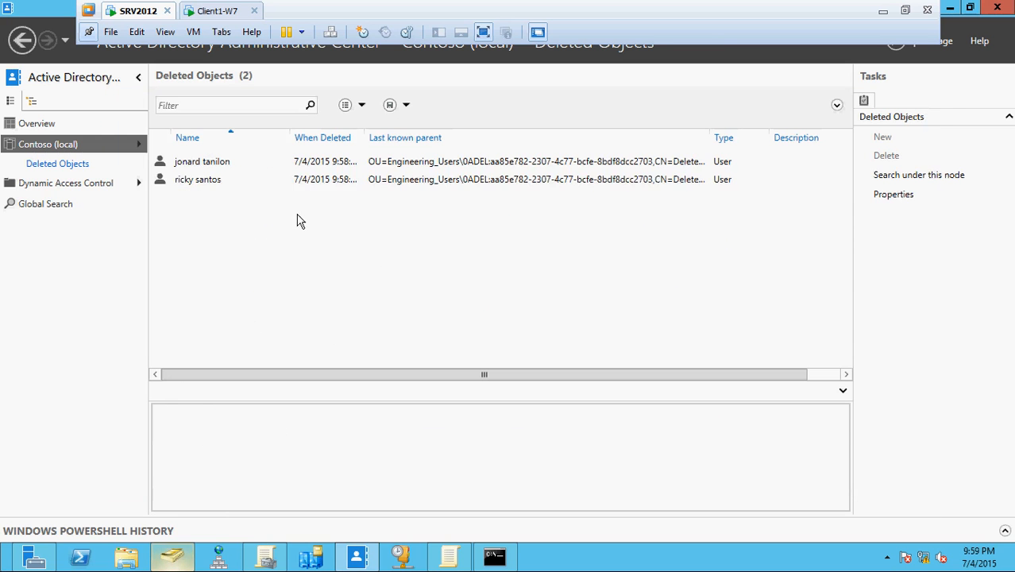
Restore the two remaining deleted user accounts so Deleted Objects shows 0 items.
{"action": "left_click", "coordinate": [211, 181]}
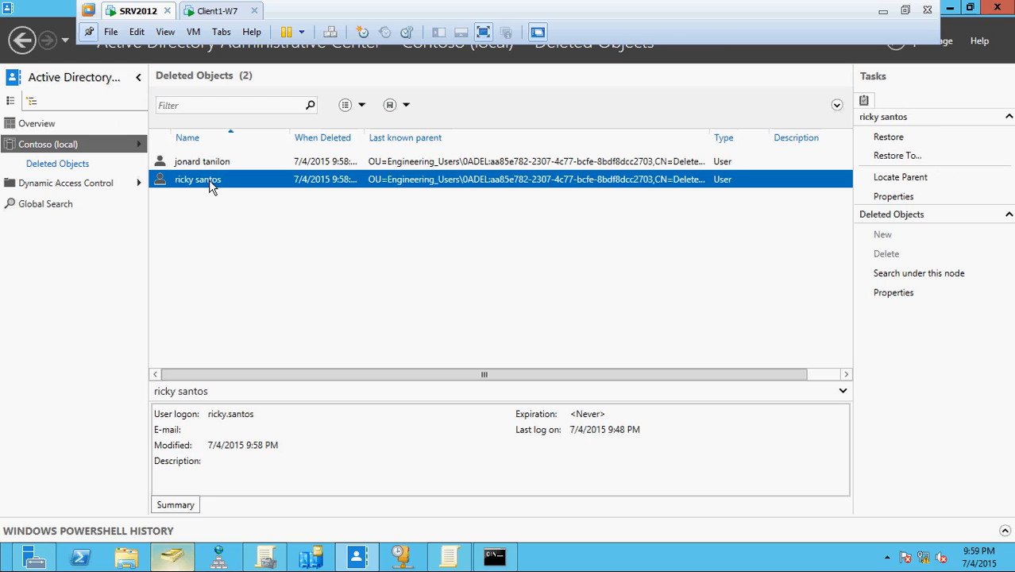
{"action": "right_click", "coordinate": [209, 180]}
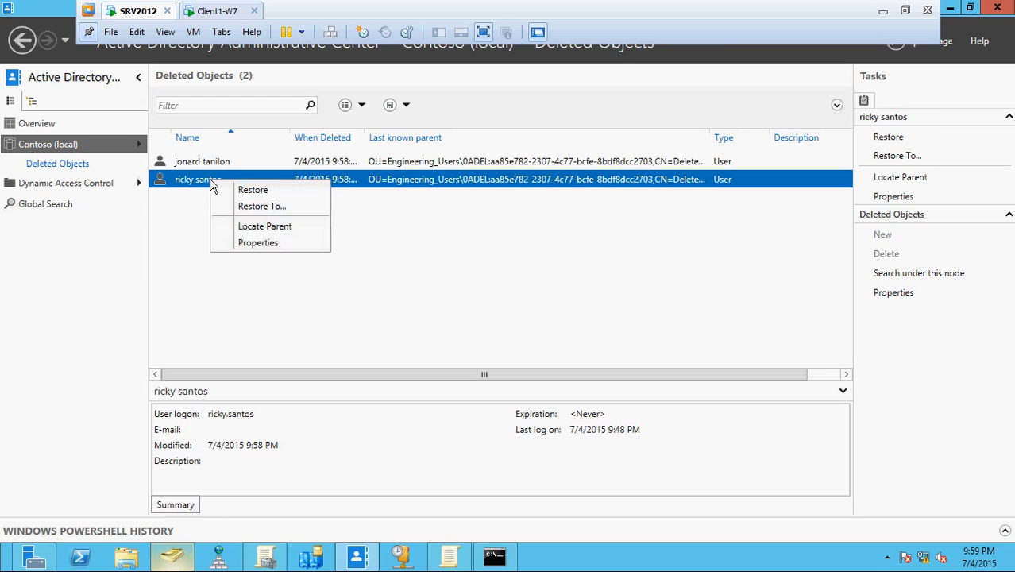
{"action": "left_click", "coordinate": [244, 190]}
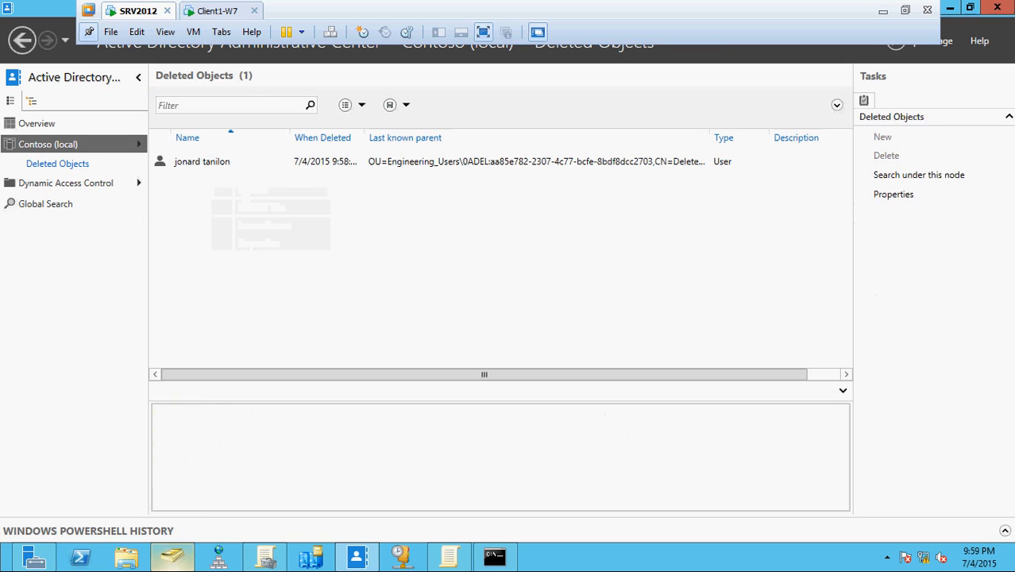
{"action": "left_click", "coordinate": [213, 164]}
{"action": "right_click", "coordinate": [213, 169]}
{"action": "left_click", "coordinate": [245, 178]}
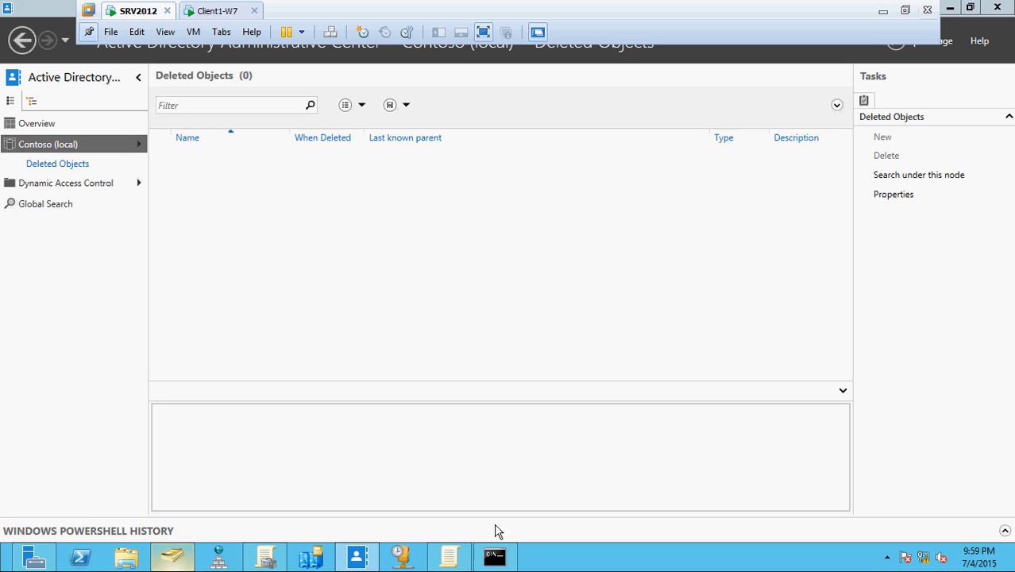
{"action": "mouse_move", "coordinate": [166, 562]}
Refresh Engineering_Users to show its two users, close stray Explorer, and minimize the console.
{"action": "left_click", "coordinate": [173, 556]}
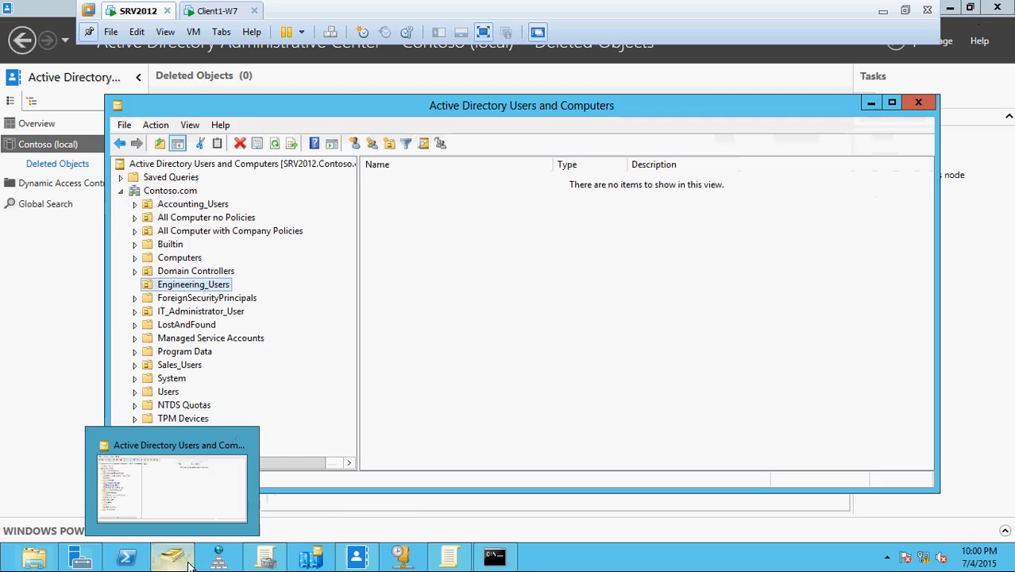
{"action": "left_click", "coordinate": [274, 143]}
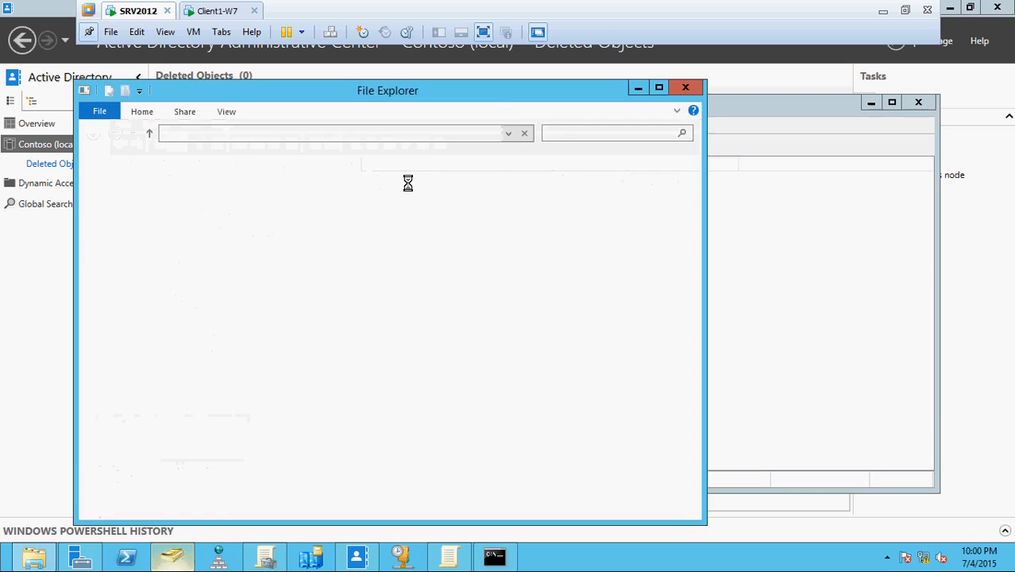
{"action": "left_click", "coordinate": [689, 88]}
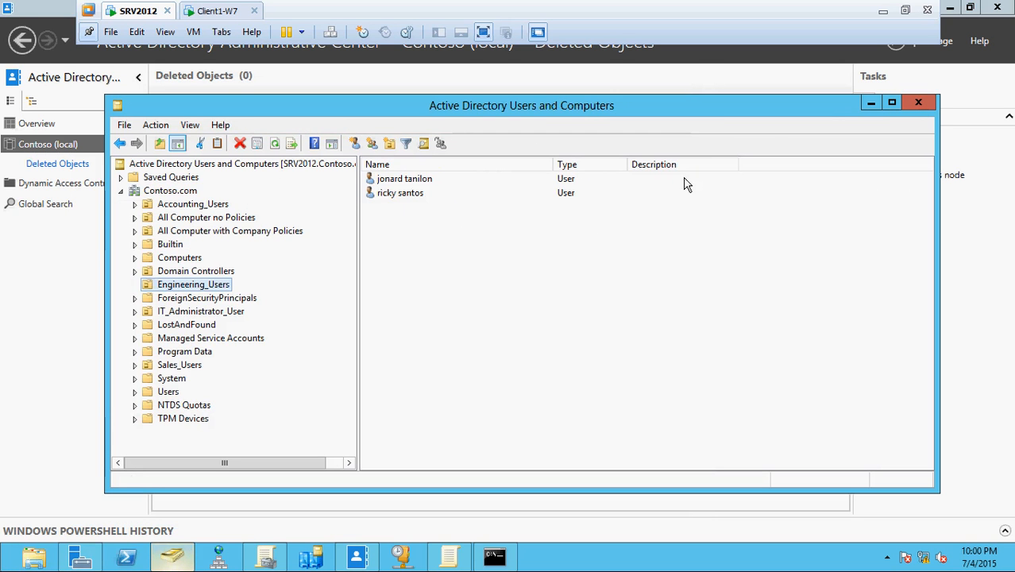
{"action": "left_click", "coordinate": [870, 105]}
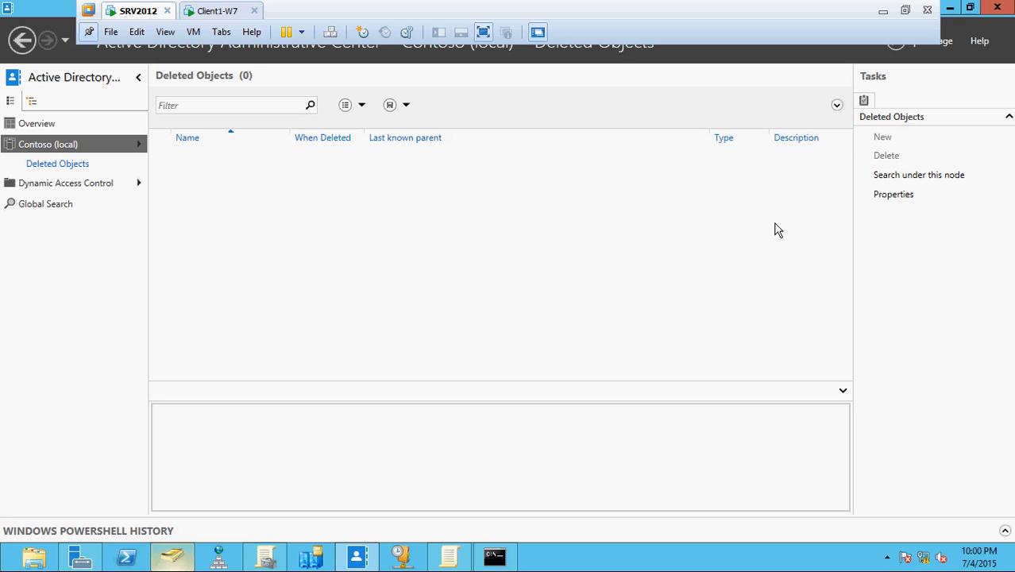
Minimize the Administrative Center and command prompt, maximize Group Policy Management, and collapse its inner window.
{"action": "left_click", "coordinate": [970, 10]}
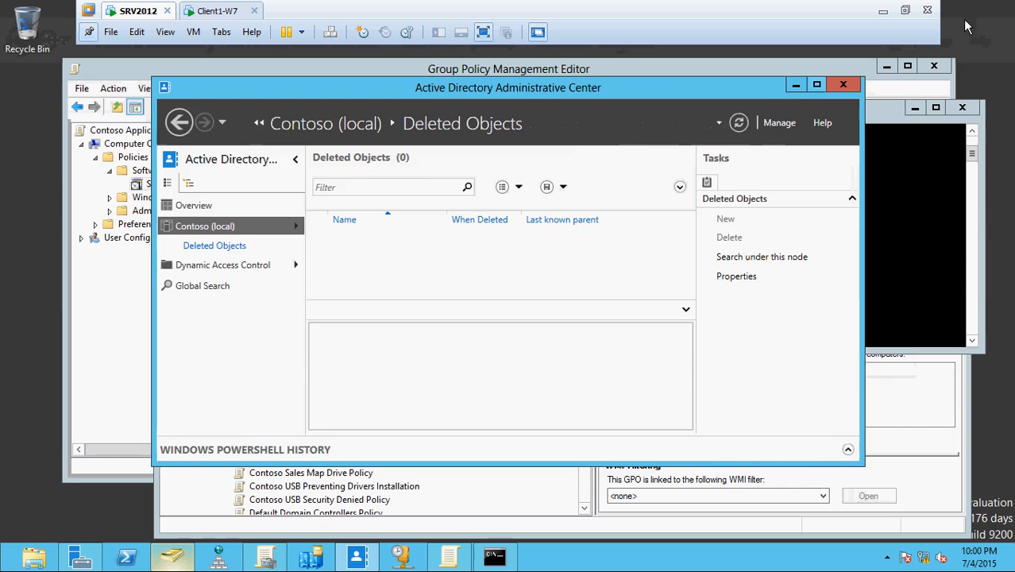
{"action": "left_click", "coordinate": [795, 87]}
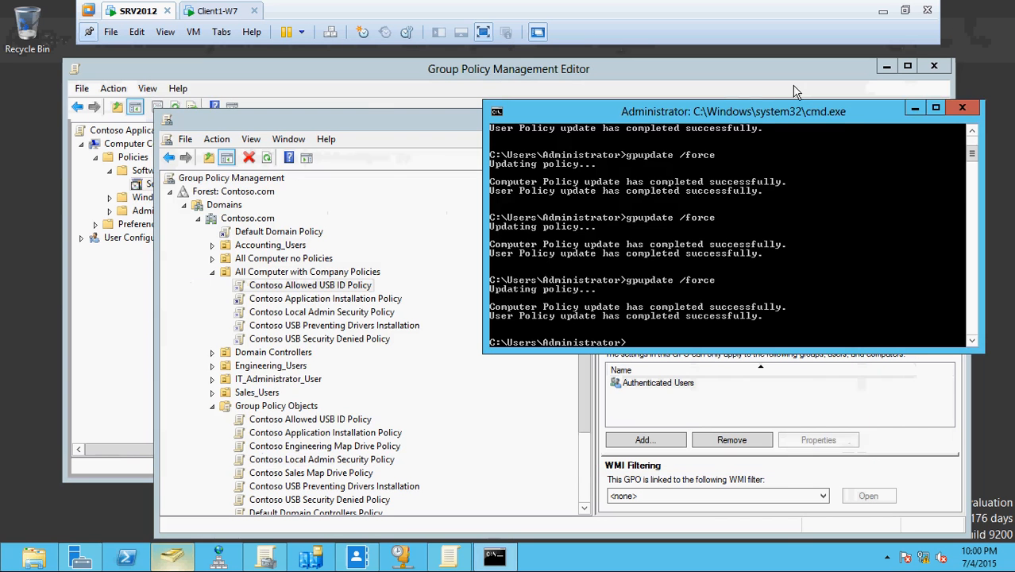
{"action": "left_click", "coordinate": [915, 108]}
{"action": "left_click_drag", "start_coordinate": [752, 134], "coordinate": [705, 94]}
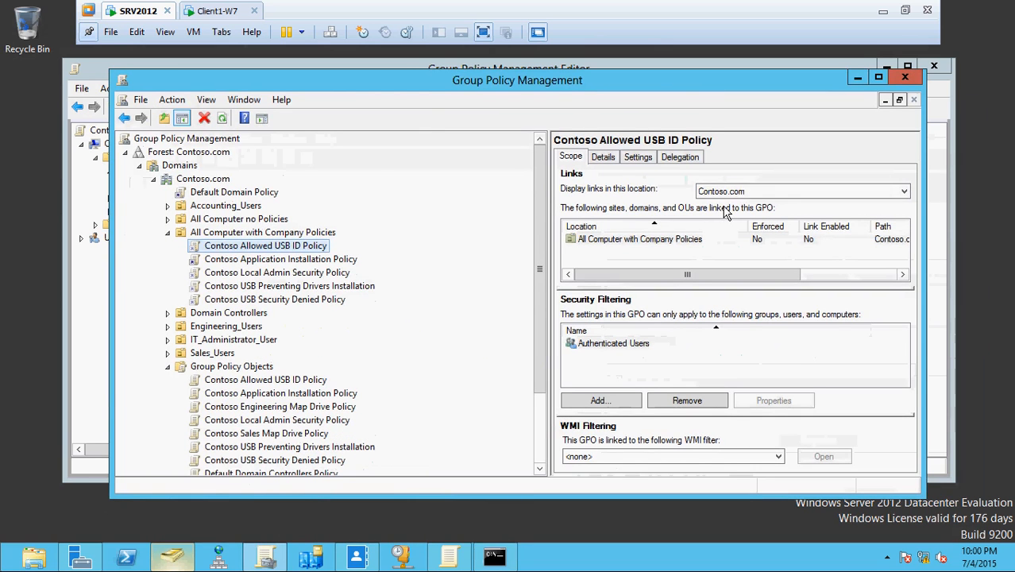
{"action": "left_click", "coordinate": [878, 79]}
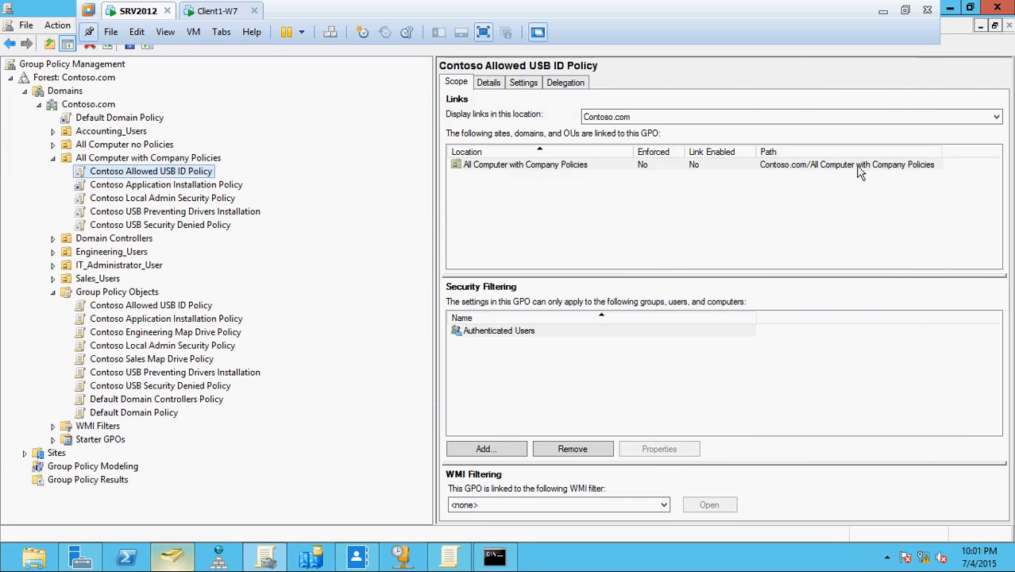
{"action": "left_click", "coordinate": [981, 27]}
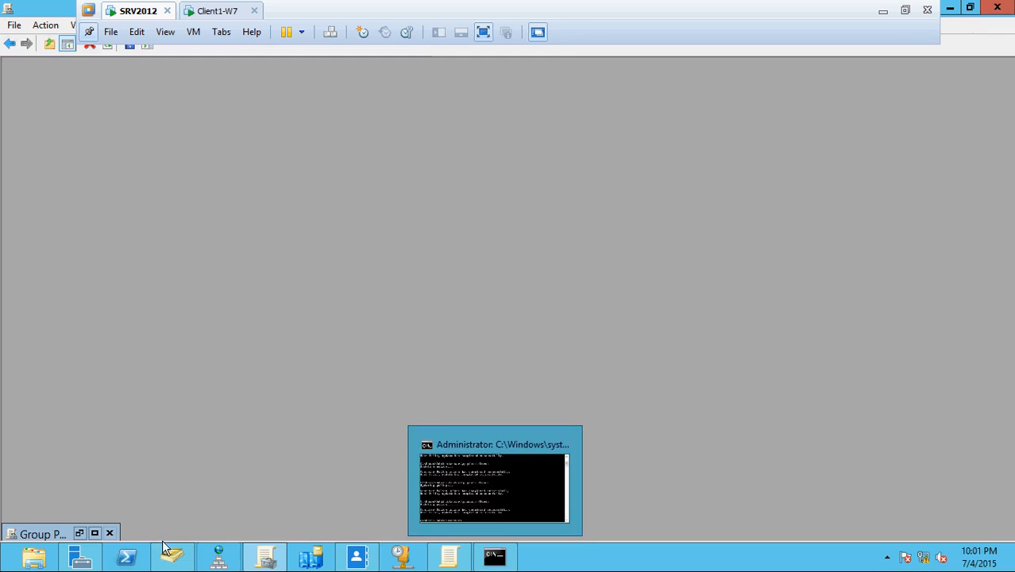
Browse to Local Disk (C:) > wall and preview the wall JPEG wallpaper image.
{"action": "left_click", "coordinate": [94, 534]}
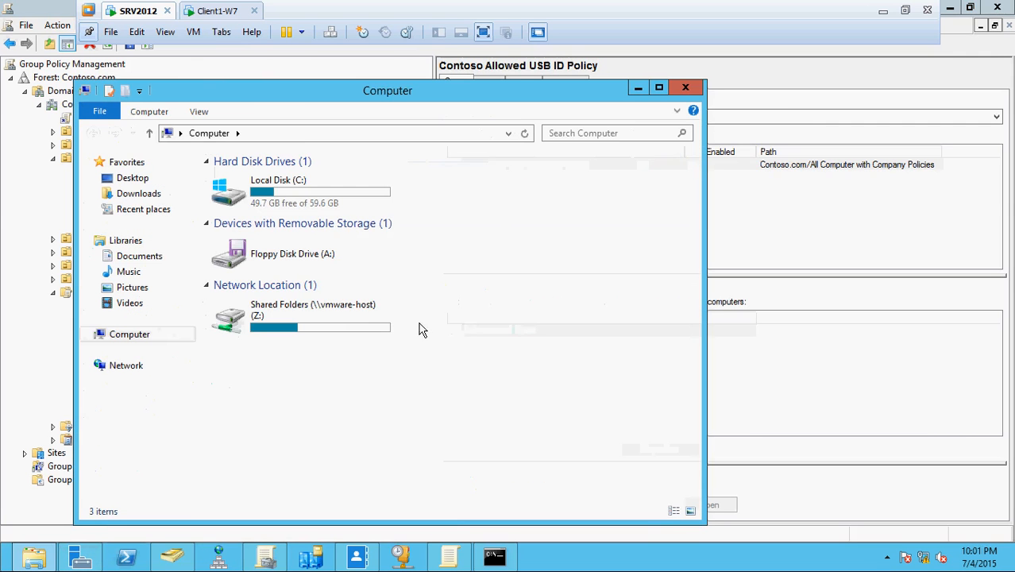
{"action": "double_click", "coordinate": [319, 206]}
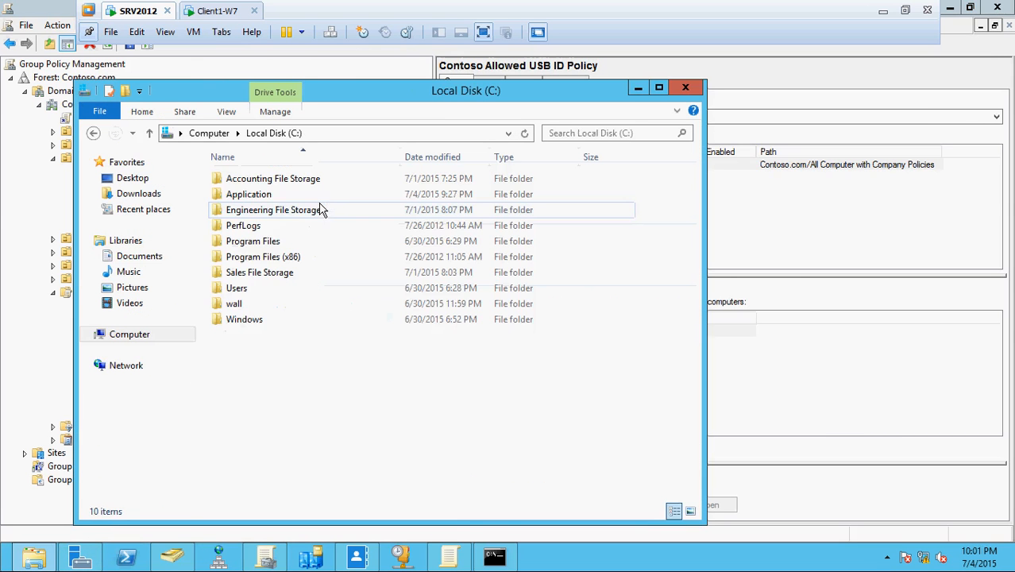
{"action": "double_click", "coordinate": [256, 306]}
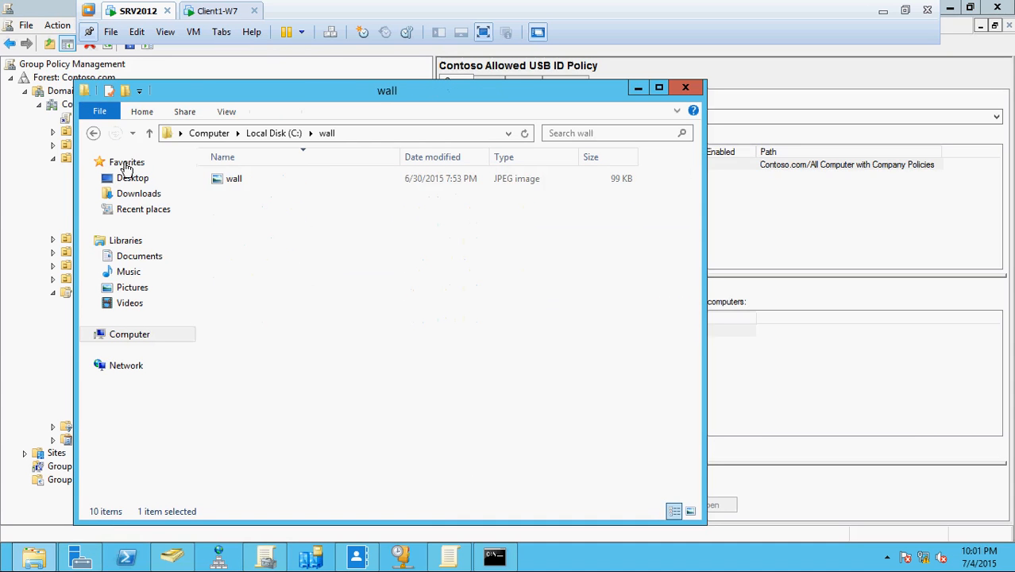
{"action": "left_click", "coordinate": [93, 133]}
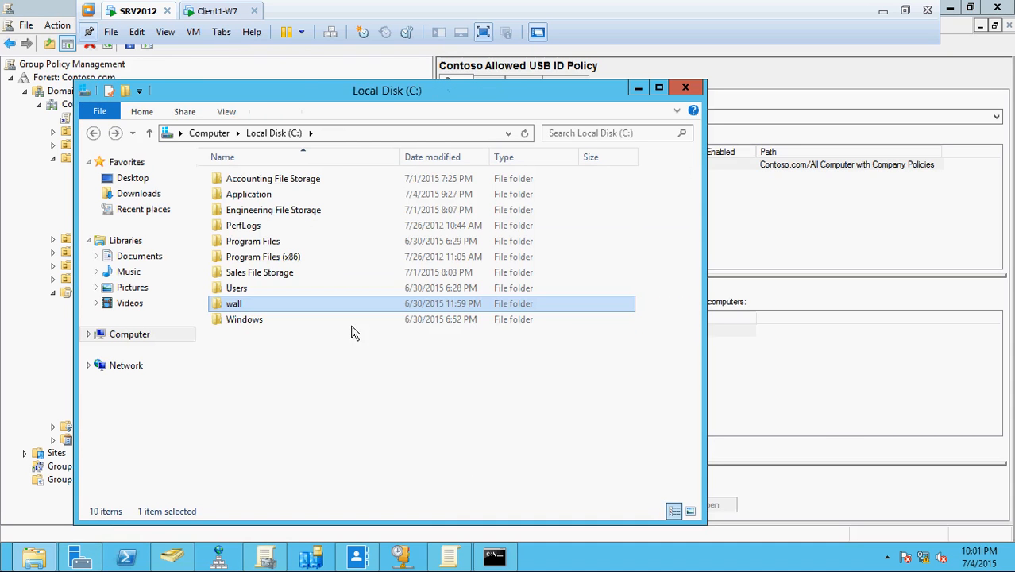
{"action": "double_click", "coordinate": [291, 305]}
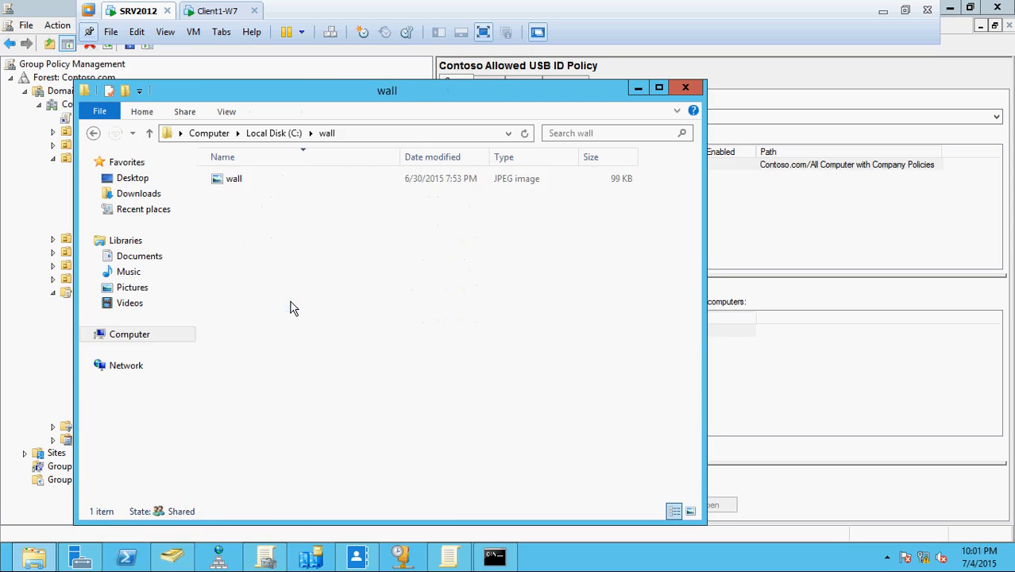
{"action": "double_click", "coordinate": [234, 179]}
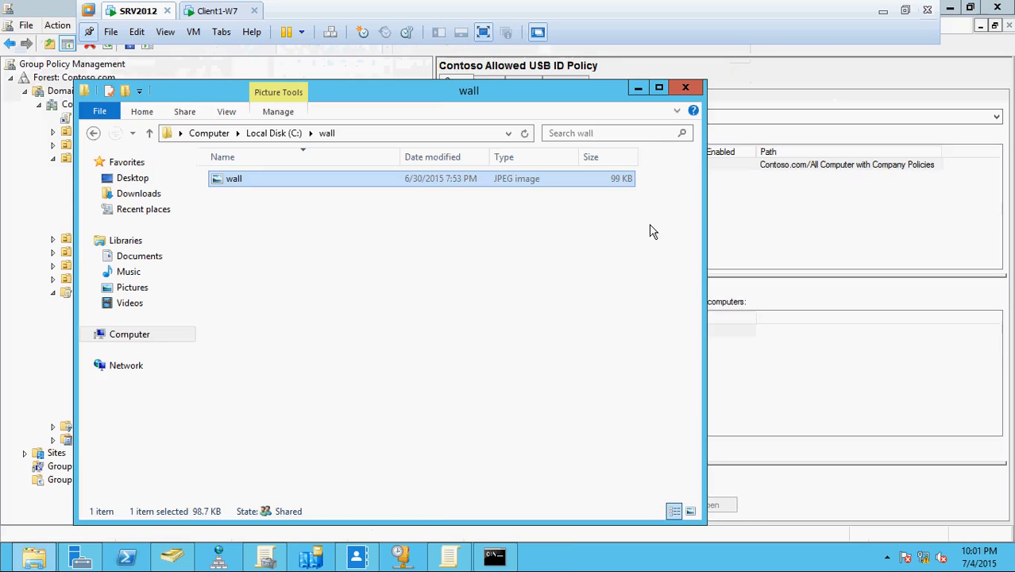
{"action": "left_click", "coordinate": [685, 88]}
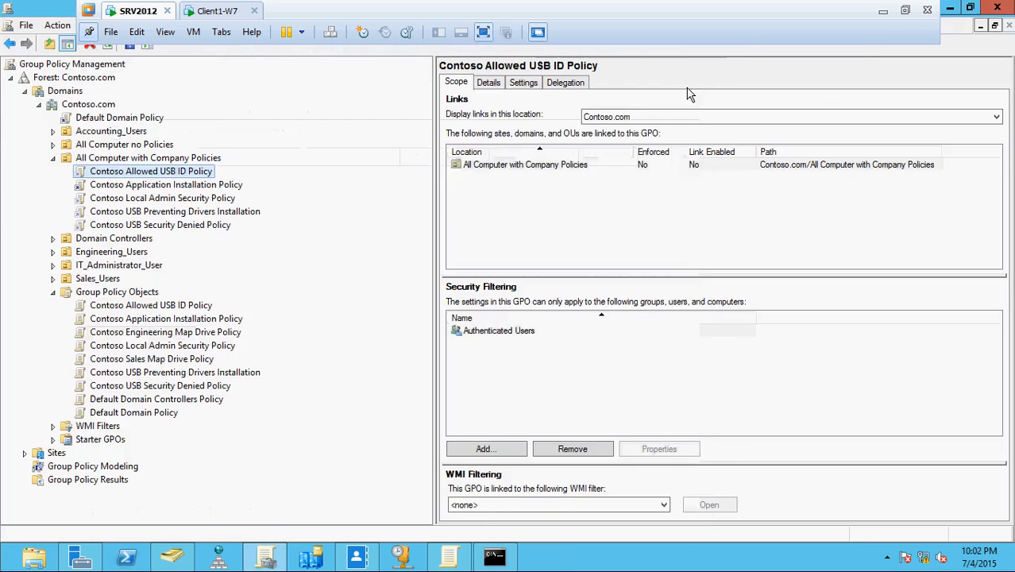
{"action": "left_click", "coordinate": [884, 14]}
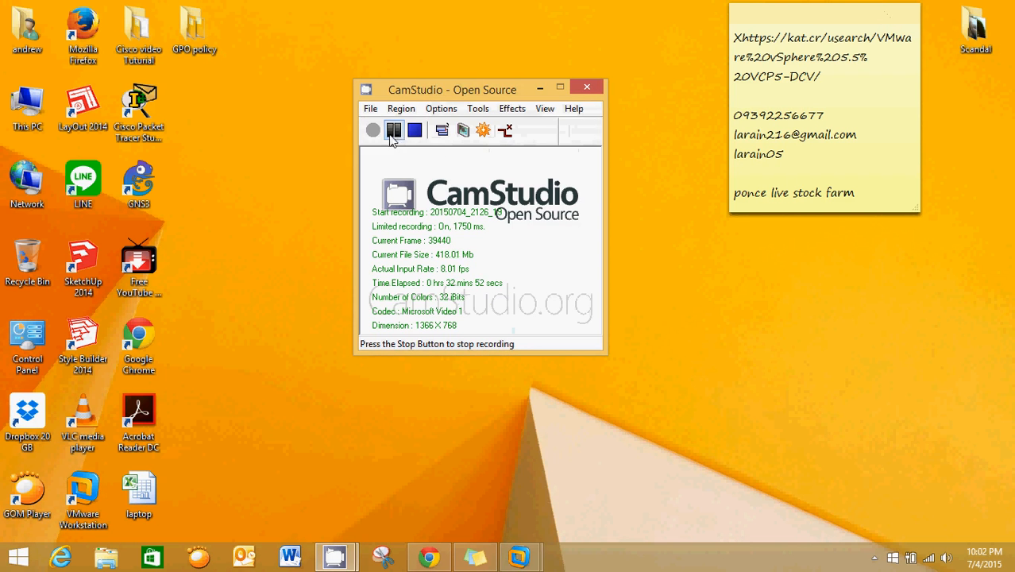
{"action": "left_click", "coordinate": [520, 558]}
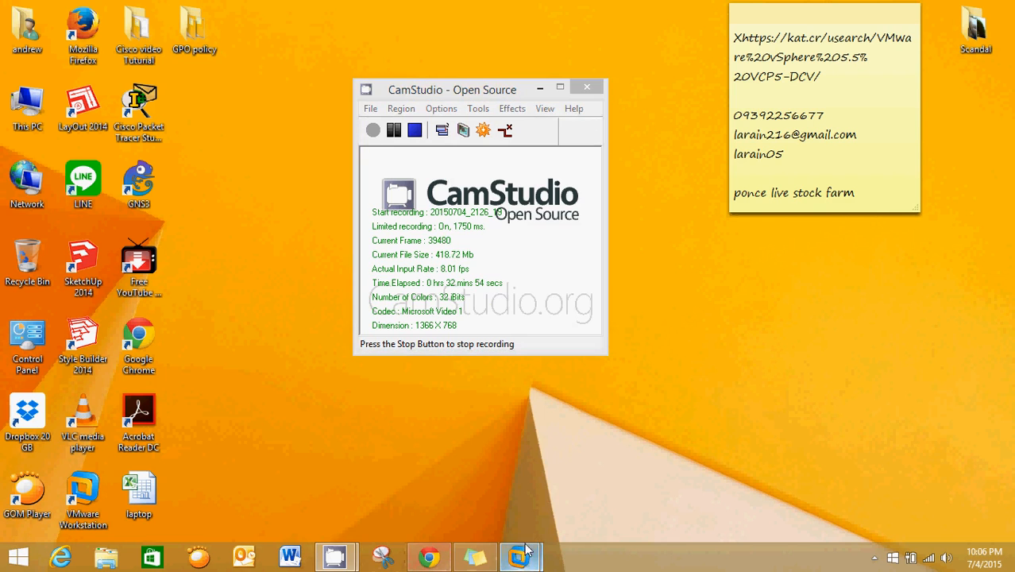
{"action": "left_click", "coordinate": [599, 483]}
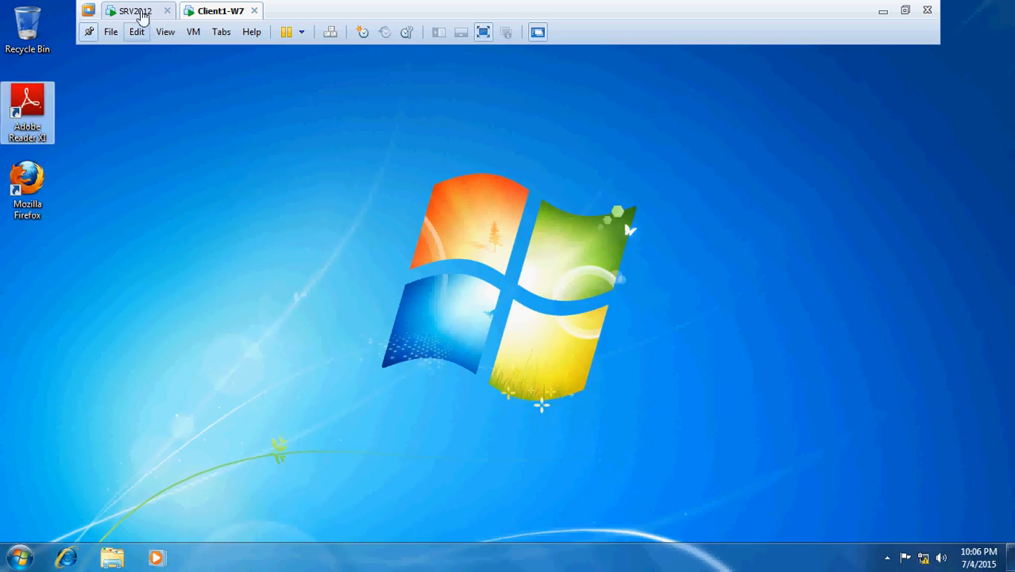
{"action": "left_click", "coordinate": [136, 11]}
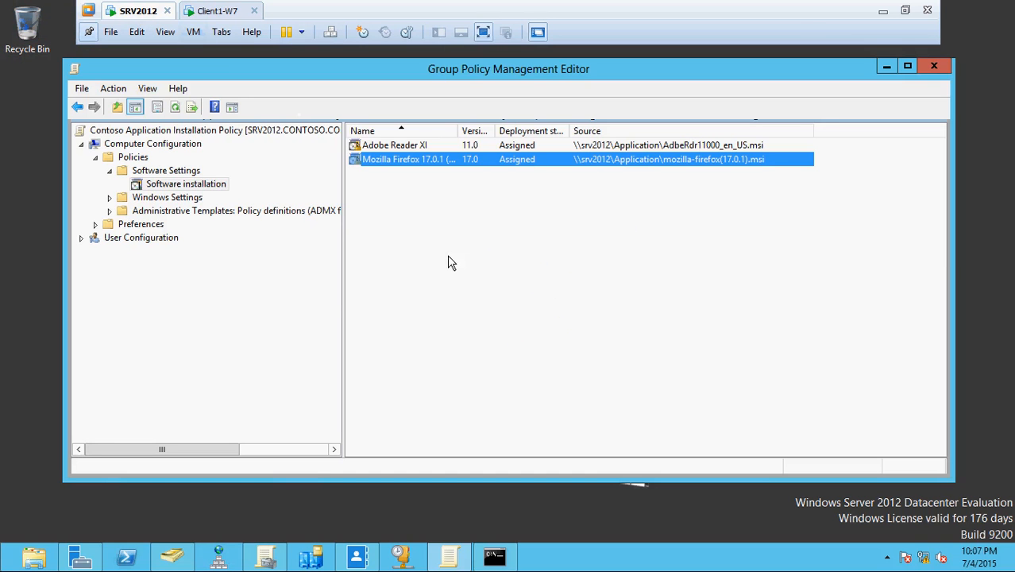
{"action": "left_click", "coordinate": [465, 561]}
{"action": "left_click", "coordinate": [465, 561]}
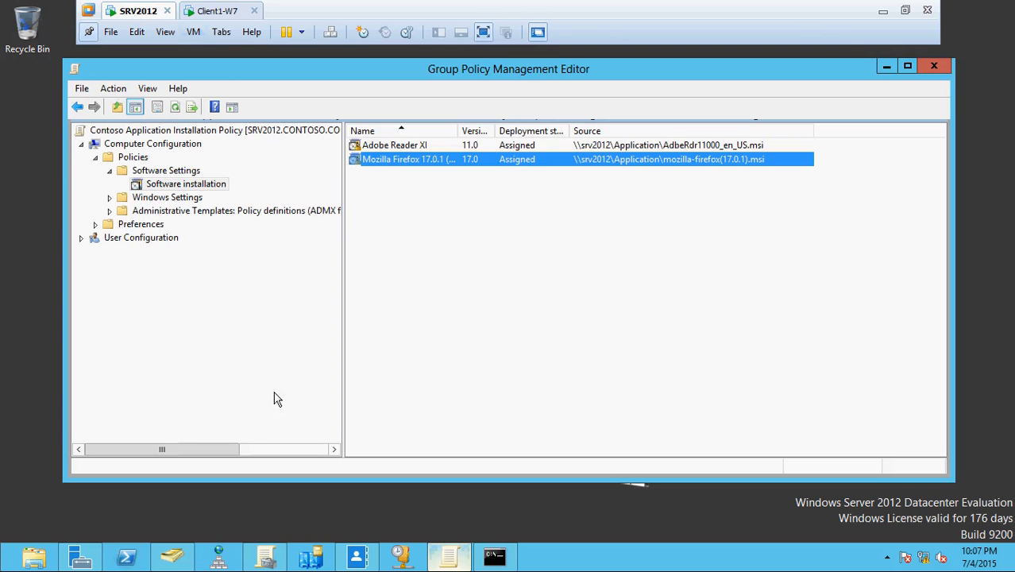
{"action": "left_click", "coordinate": [267, 560]}
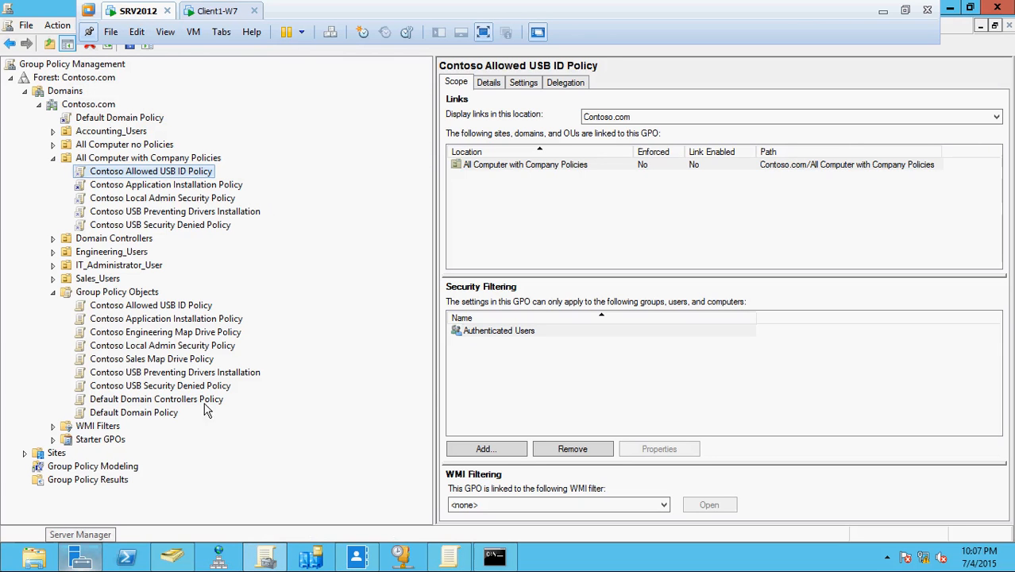
List the nine Group Policy Objects in Contoso.com and bring up a File Explorer window.
{"action": "left_click", "coordinate": [136, 294]}
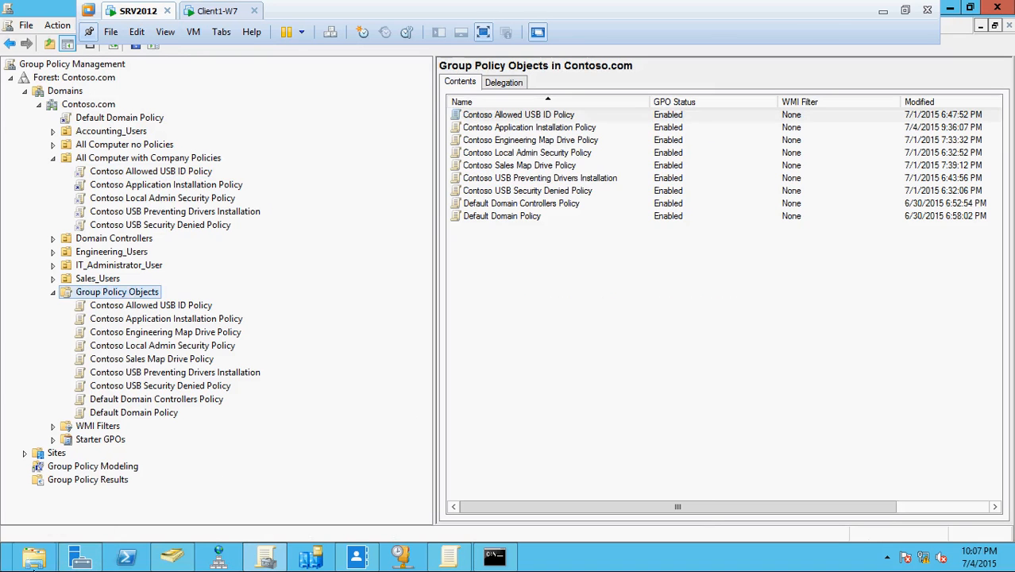
{"action": "left_click", "coordinate": [42, 561]}
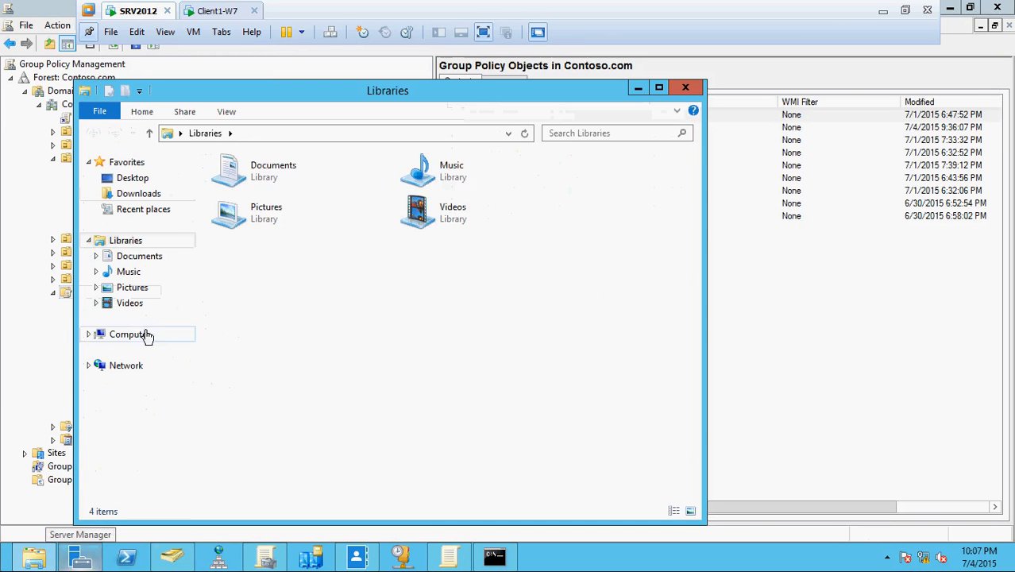
Share the C:\wall folder as \\SRV2012\wall with Everyone given Read/Write access.
{"action": "left_click", "coordinate": [136, 337]}
{"action": "double_click", "coordinate": [283, 208]}
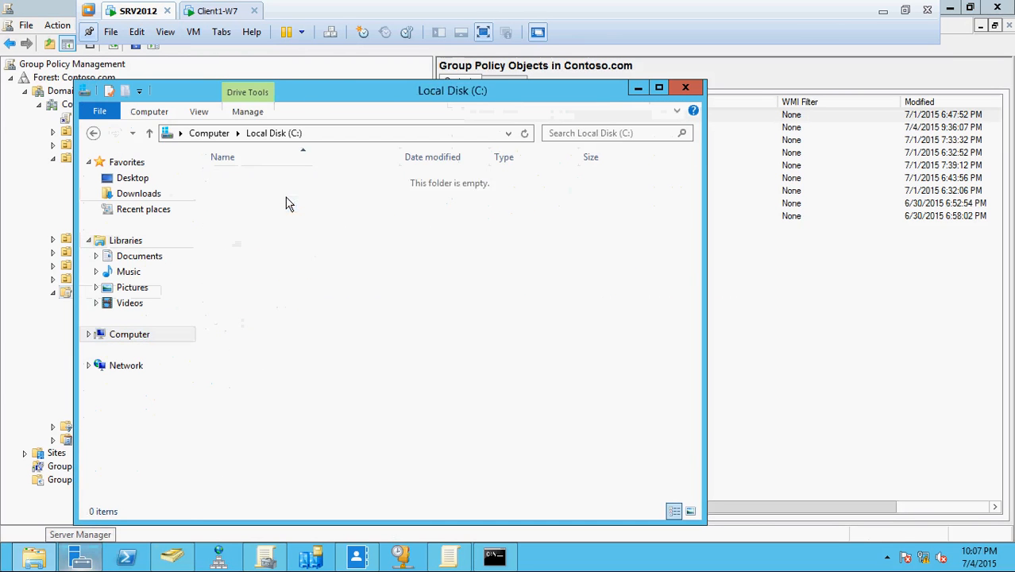
{"action": "left_click", "coordinate": [236, 308]}
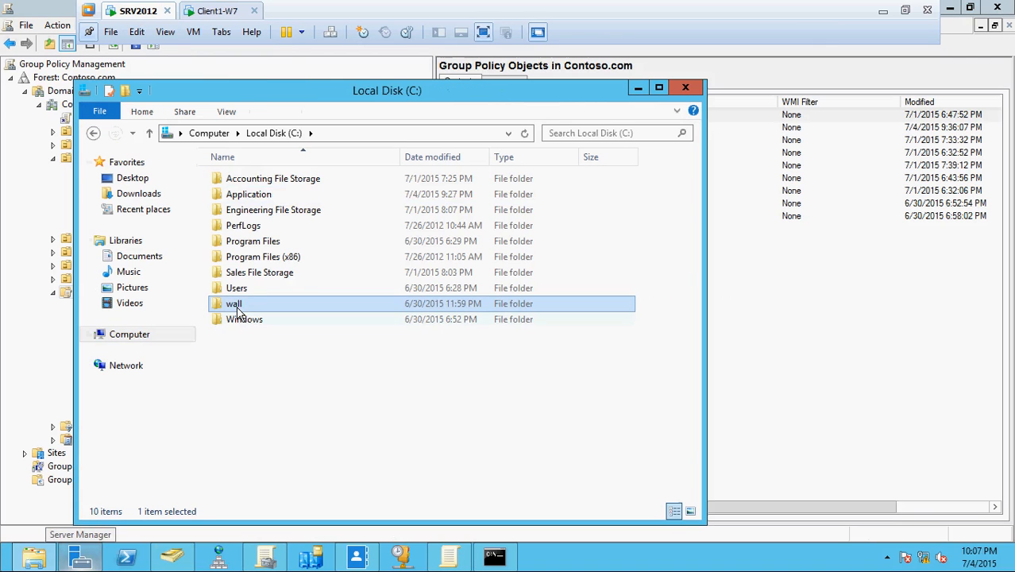
{"action": "right_click", "coordinate": [237, 309]}
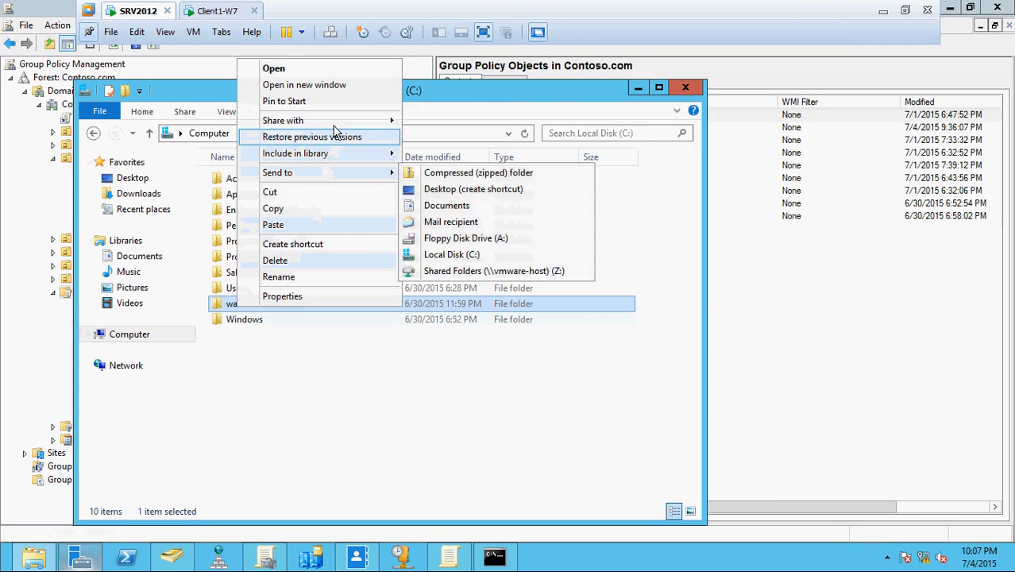
{"action": "mouse_move", "coordinate": [373, 121]}
{"action": "left_click", "coordinate": [433, 137]}
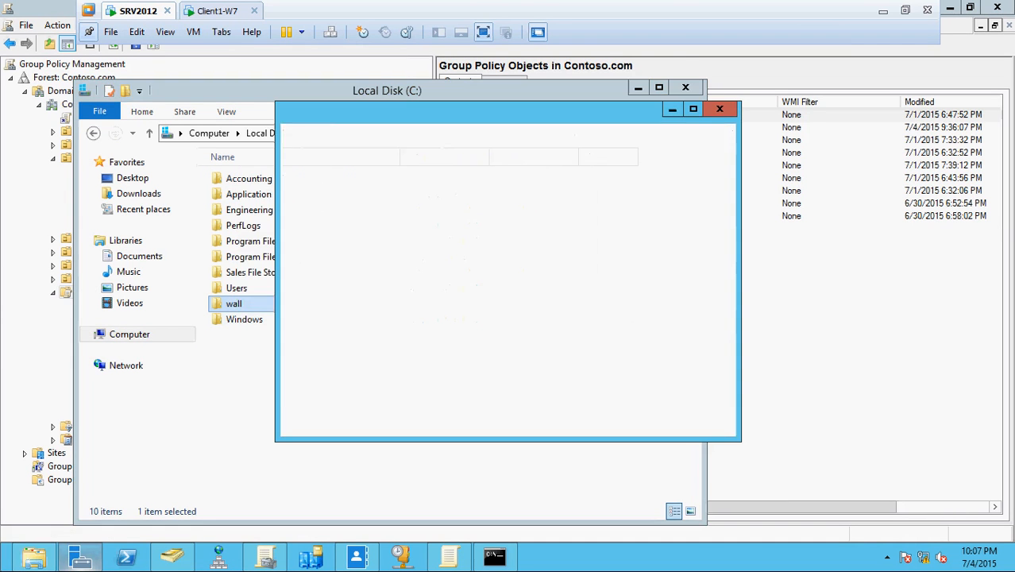
{"action": "left_click", "coordinate": [346, 304]}
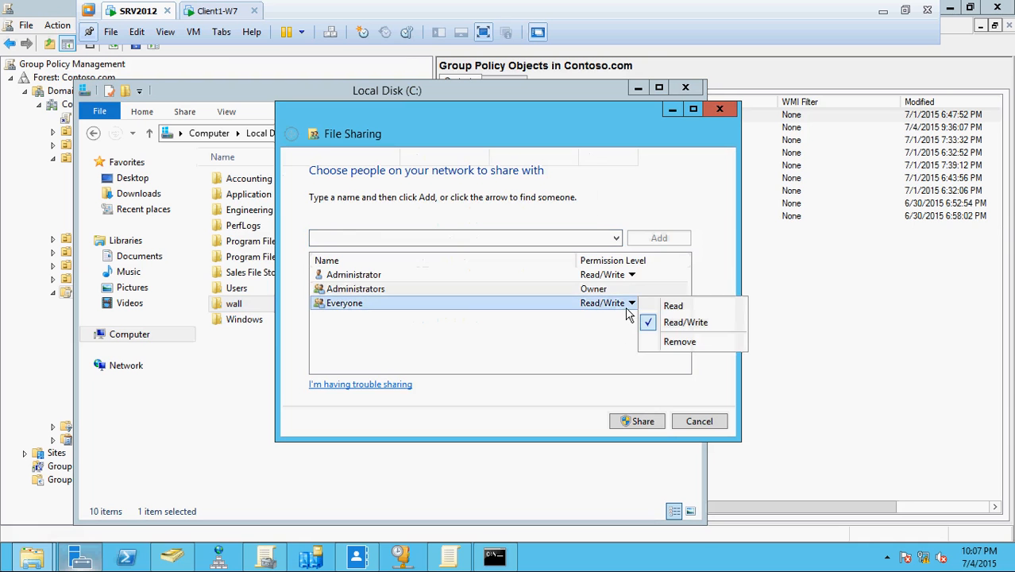
{"action": "left_click", "coordinate": [653, 426]}
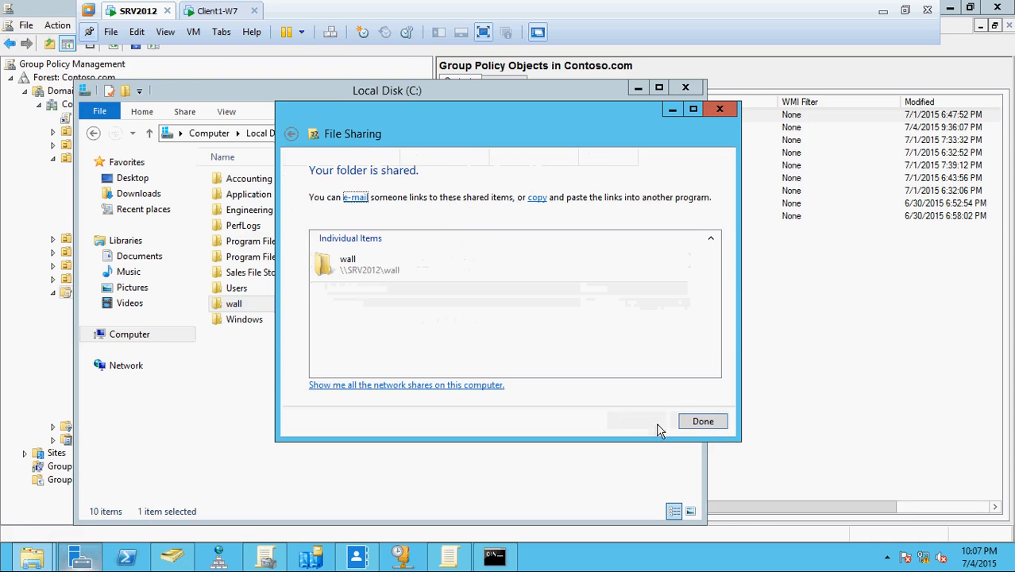
{"action": "left_click", "coordinate": [706, 428]}
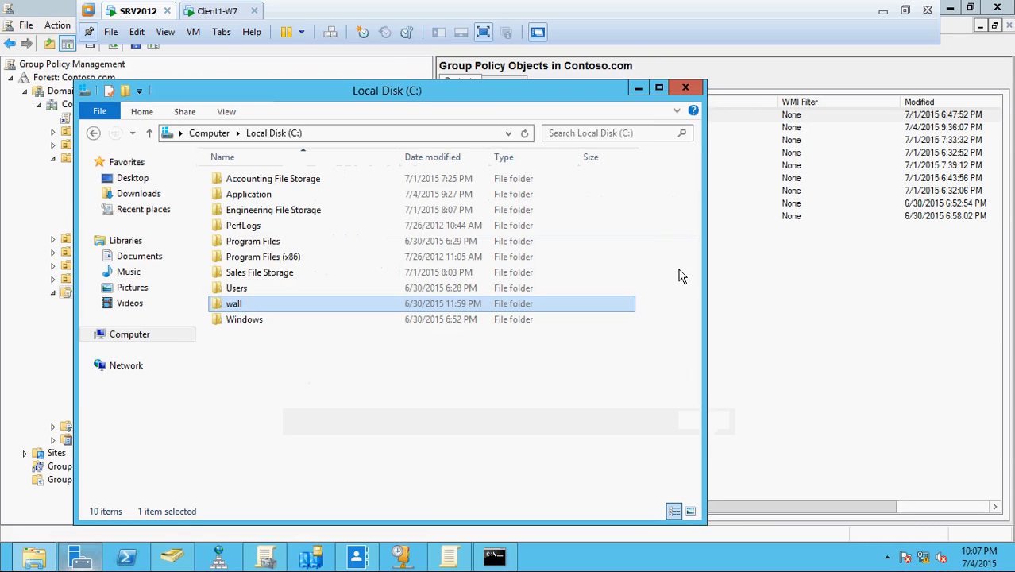
{"action": "left_click", "coordinate": [864, 256]}
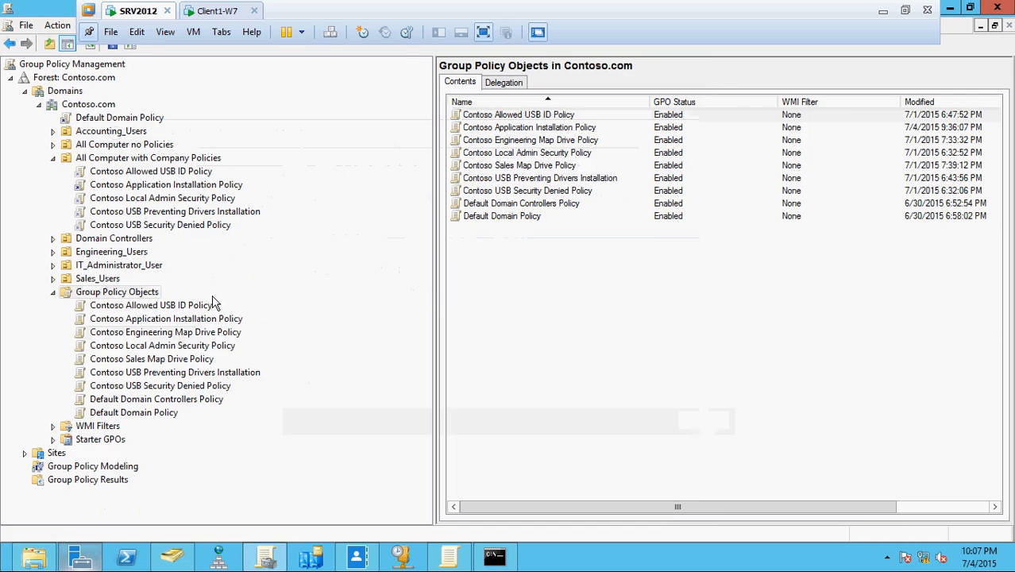
Create a new GPO named Contoso WallPaper Policy under Group Policy Objects and select it.
{"action": "right_click", "coordinate": [141, 295]}
{"action": "left_click", "coordinate": [191, 307]}
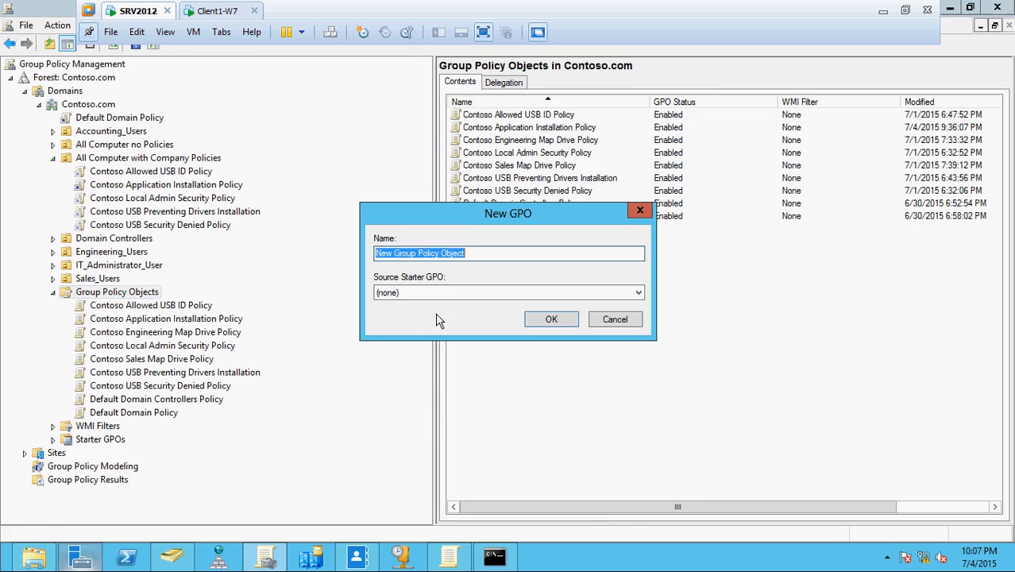
{"action": "type", "text": "Co"}
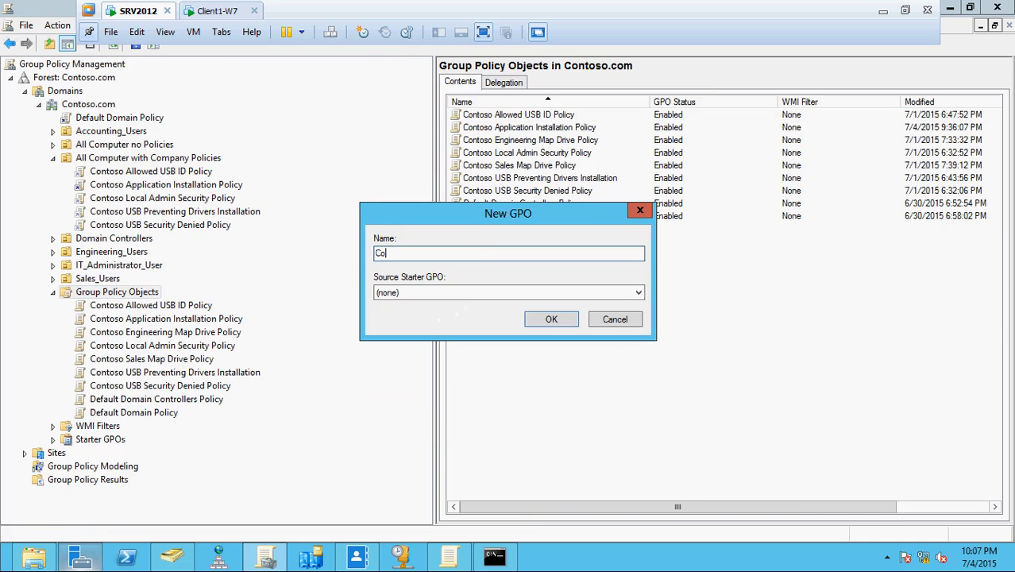
{"action": "type", "text": "ntoso WallPaper Policy"}
{"action": "left_click", "coordinate": [549, 320]}
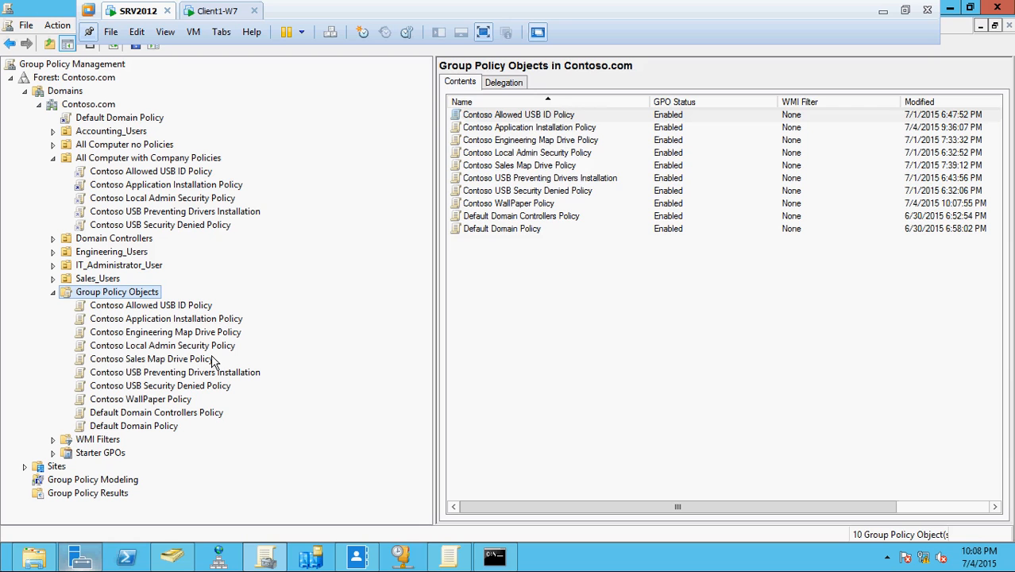
{"action": "left_click", "coordinate": [189, 399]}
Open Contoso WallPaper Policy in the maximized editor and browse the computer Preferences tree.
{"action": "right_click", "coordinate": [179, 397]}
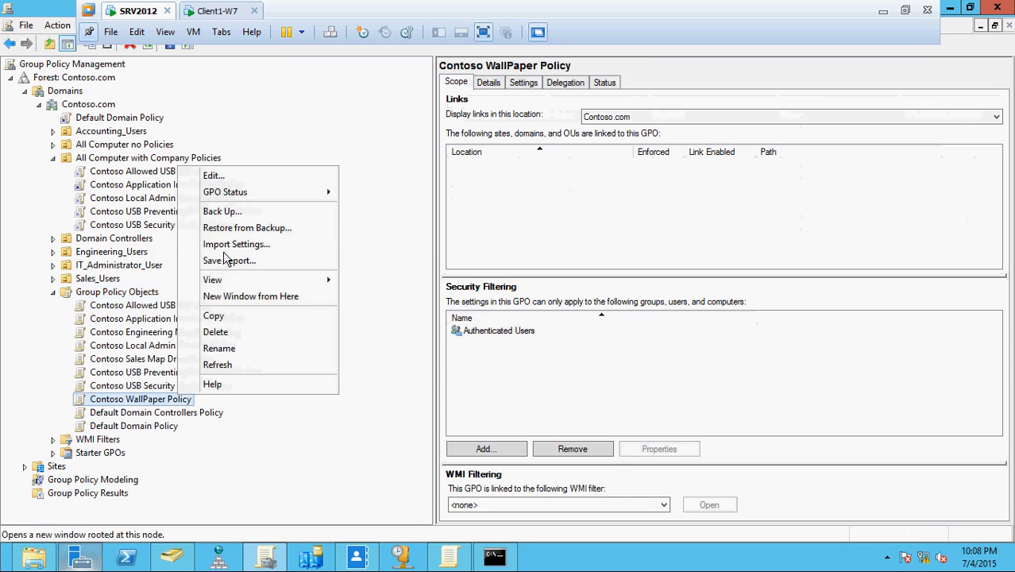
{"action": "left_click", "coordinate": [228, 176]}
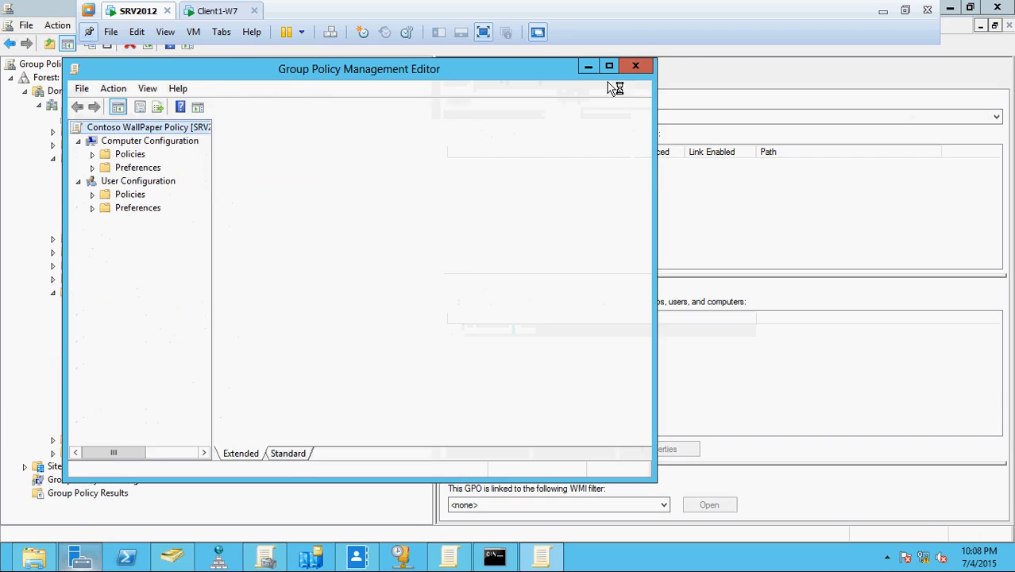
{"action": "left_click", "coordinate": [610, 66]}
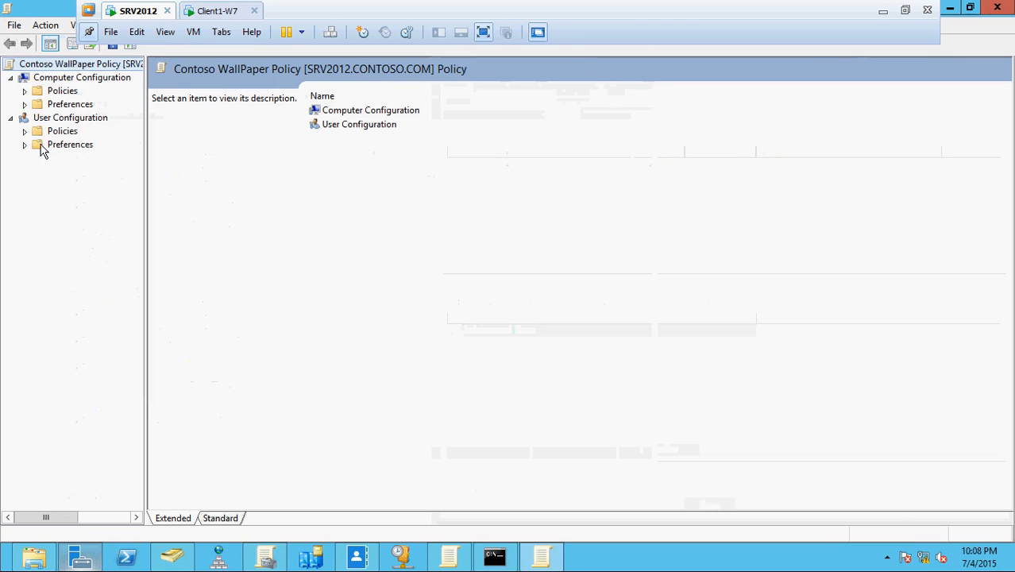
{"action": "left_click", "coordinate": [25, 104]}
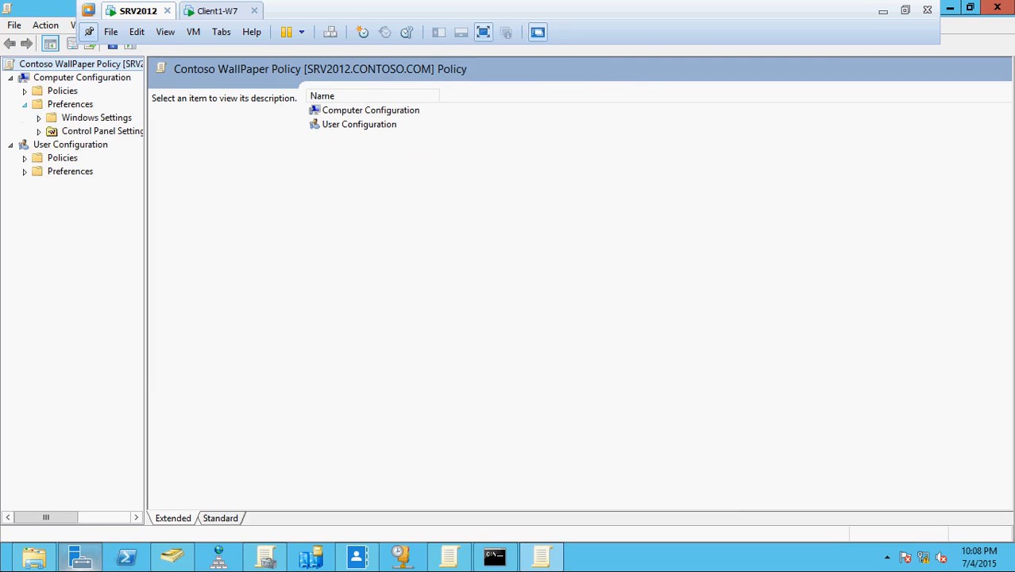
{"action": "left_click", "coordinate": [38, 118]}
{"action": "left_click_drag", "start_coordinate": [146, 166], "coordinate": [321, 182]}
{"action": "left_click", "coordinate": [39, 225]}
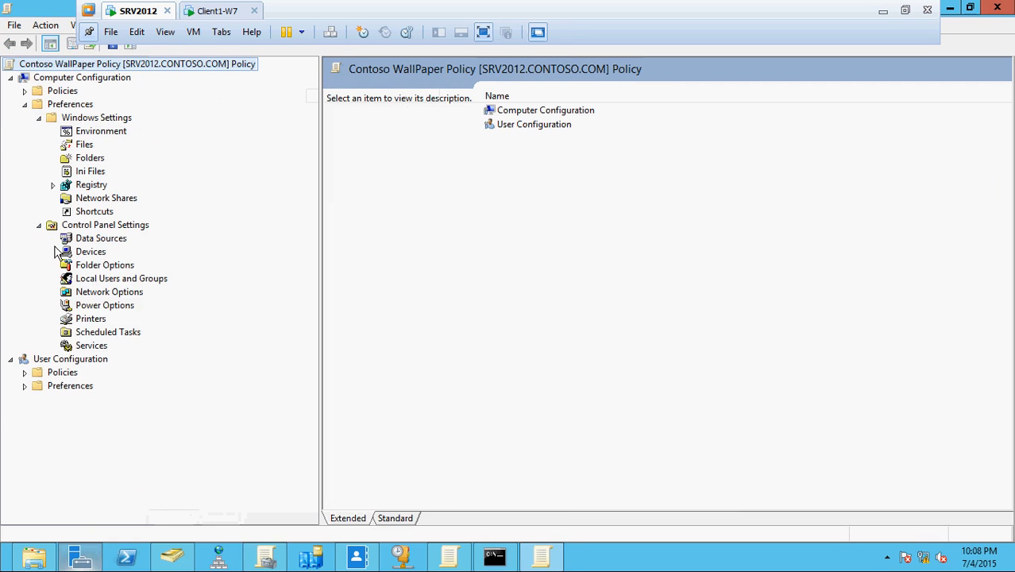
{"action": "left_click", "coordinate": [25, 104]}
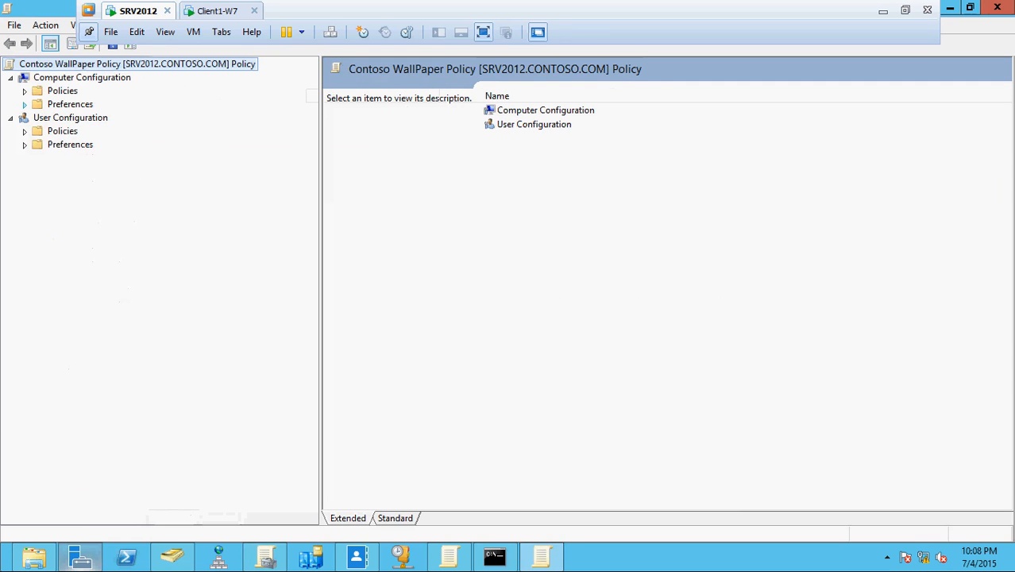
Expand User Configuration Administrative Templates to Desktop and select the Desktop Wallpaper setting.
{"action": "left_click", "coordinate": [25, 130]}
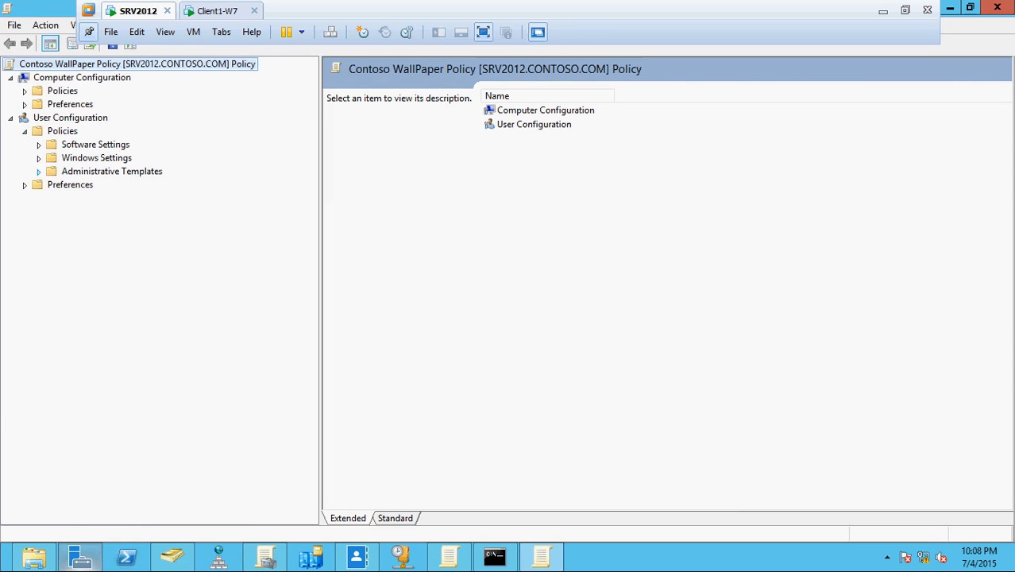
{"action": "left_click", "coordinate": [38, 170]}
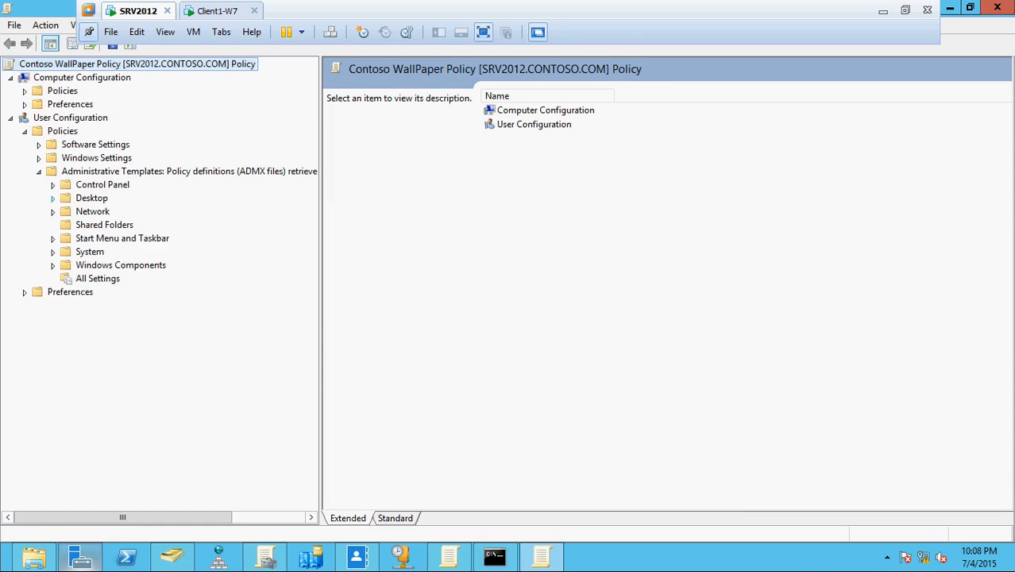
{"action": "left_click", "coordinate": [52, 199]}
{"action": "left_click", "coordinate": [103, 226]}
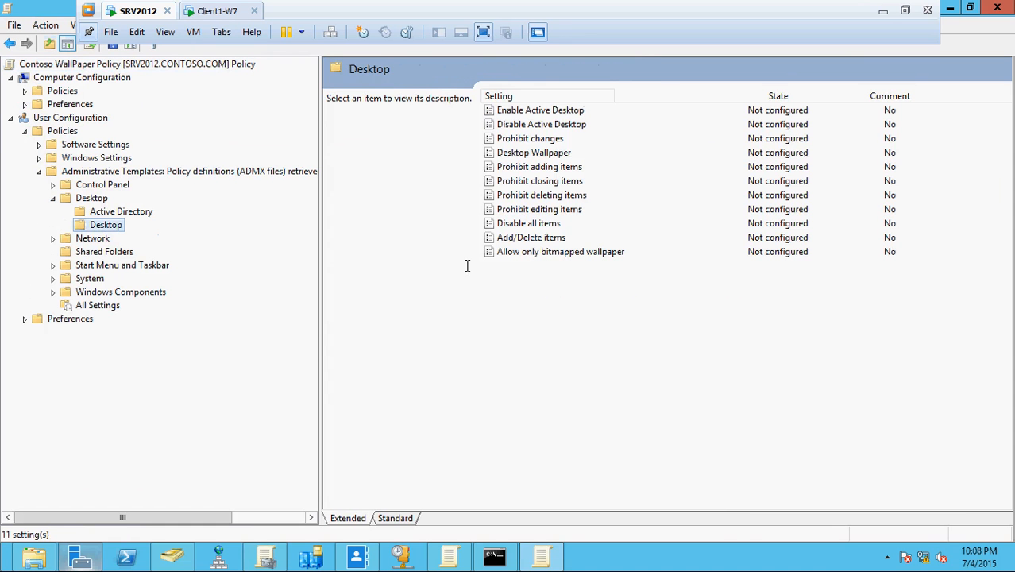
{"action": "left_click", "coordinate": [546, 156]}
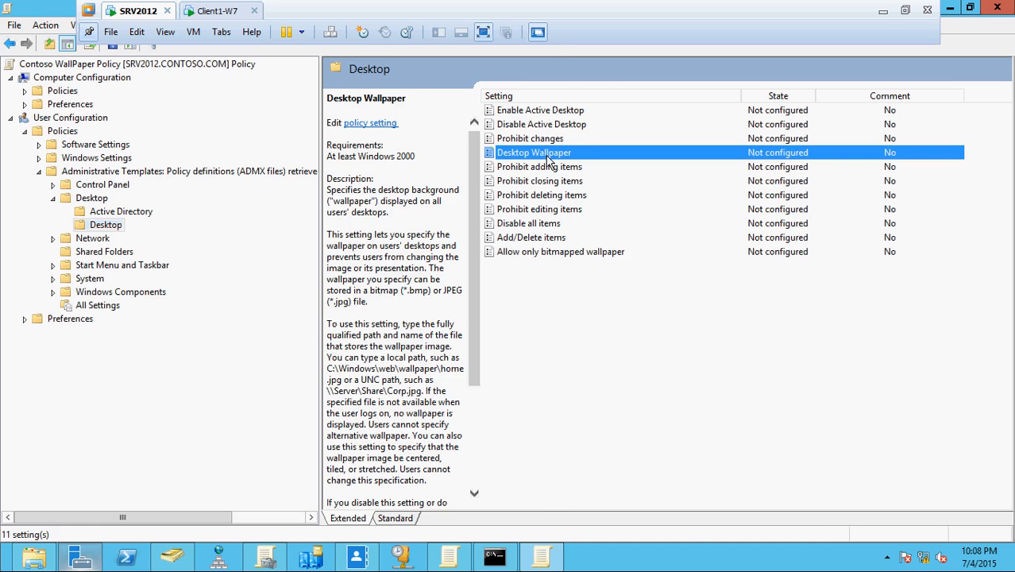
Enable Desktop Wallpaper and copy the \\SRV2012\wall path from the wall folder's Sharing properties.
{"action": "double_click", "coordinate": [548, 155]}
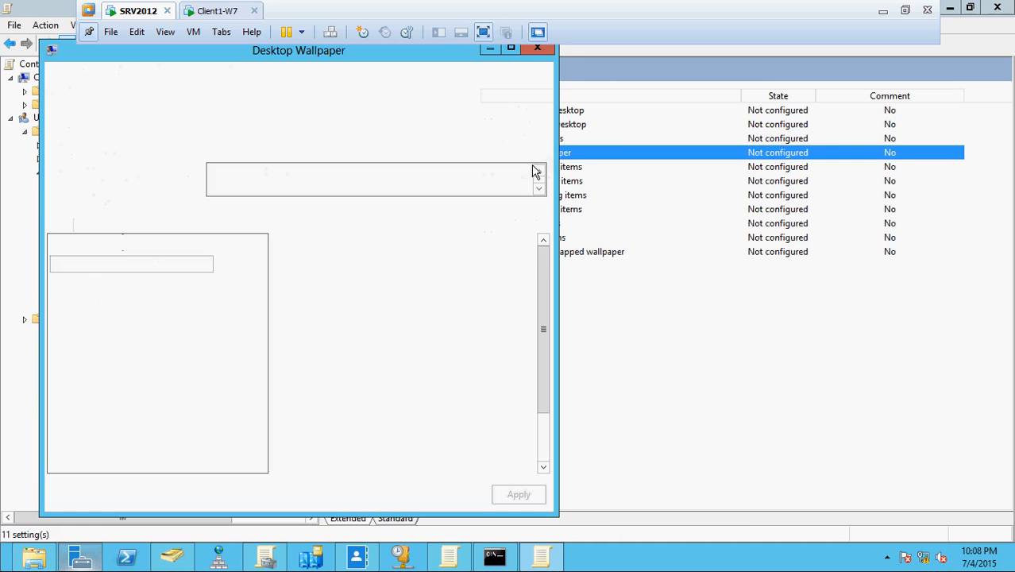
{"action": "left_click", "coordinate": [71, 135]}
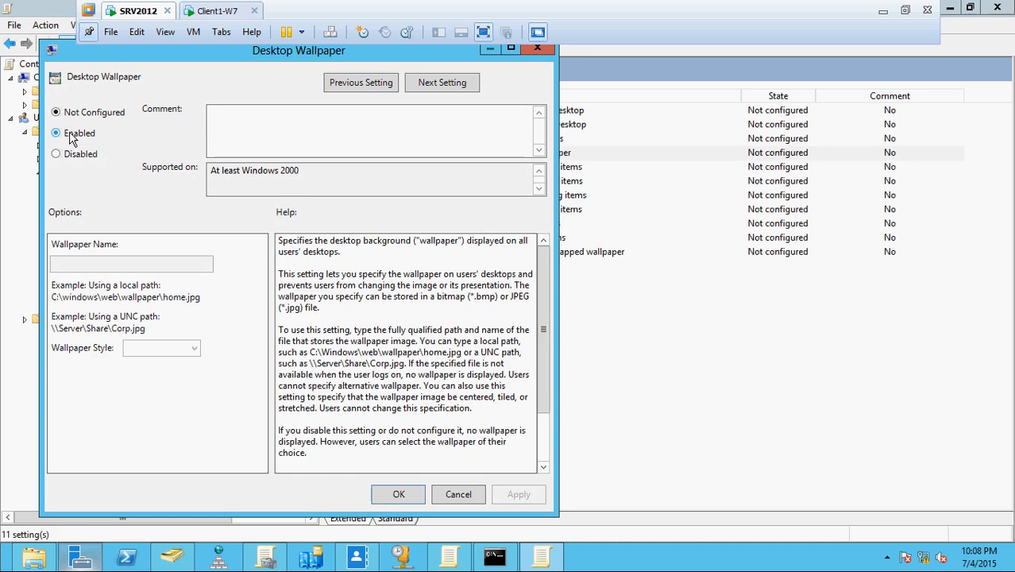
{"action": "left_click", "coordinate": [122, 263]}
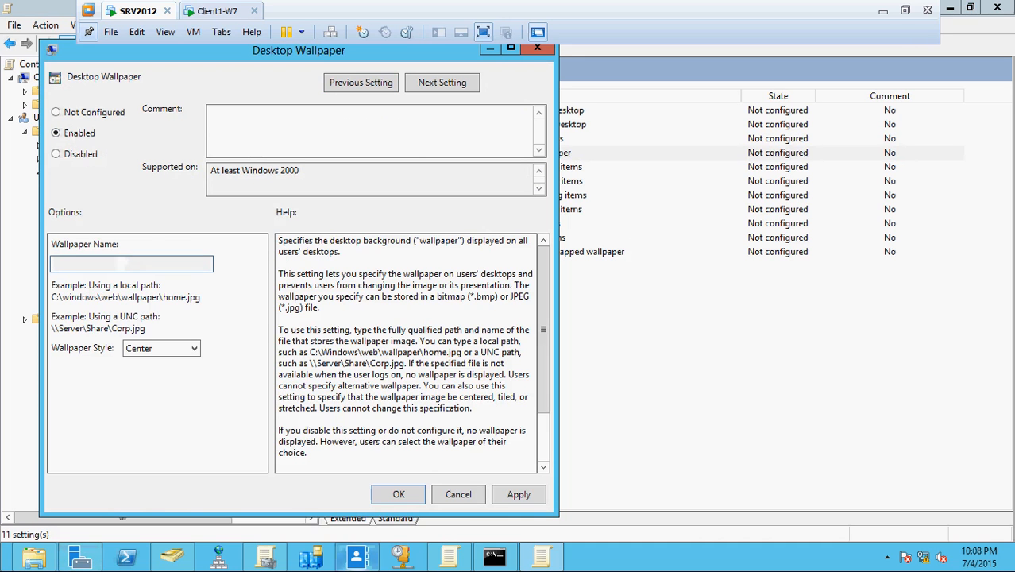
{"action": "left_click", "coordinate": [80, 557]}
{"action": "right_click", "coordinate": [301, 306]}
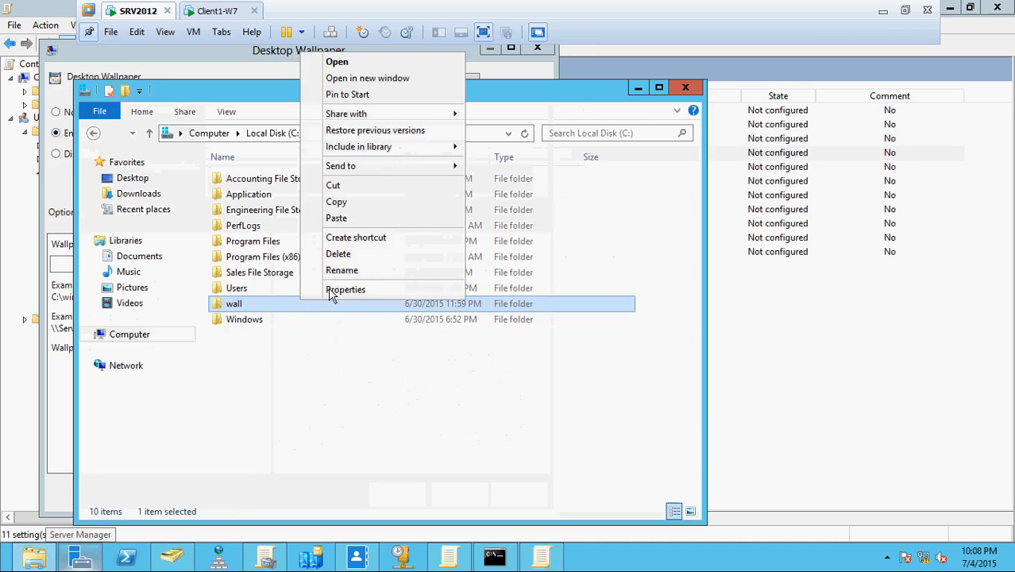
{"action": "left_click", "coordinate": [367, 291]}
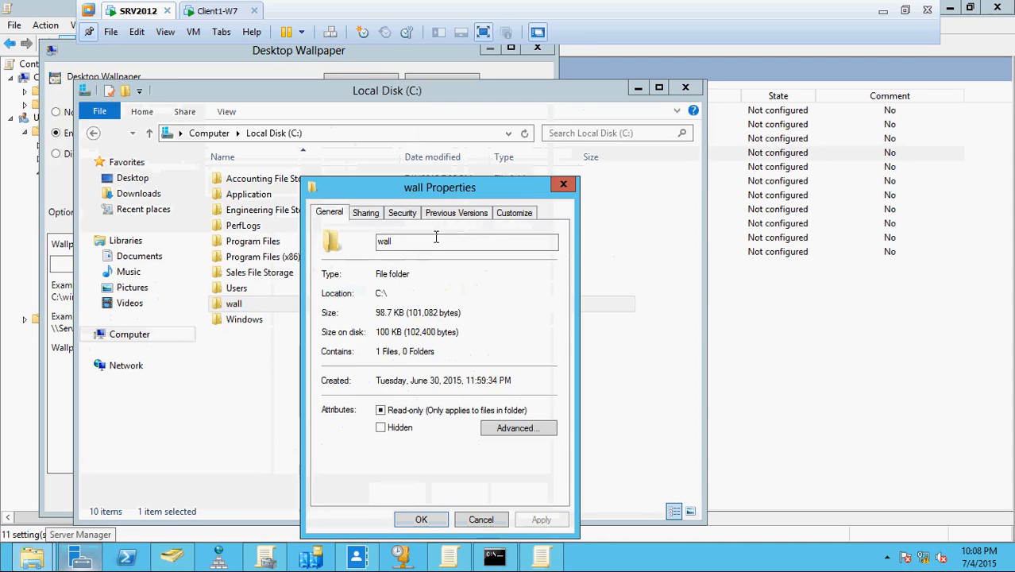
{"action": "left_click", "coordinate": [365, 213]}
{"action": "left_click_drag", "start_coordinate": [388, 293], "coordinate": [274, 291]}
{"action": "key", "text": "ctrl+c"}
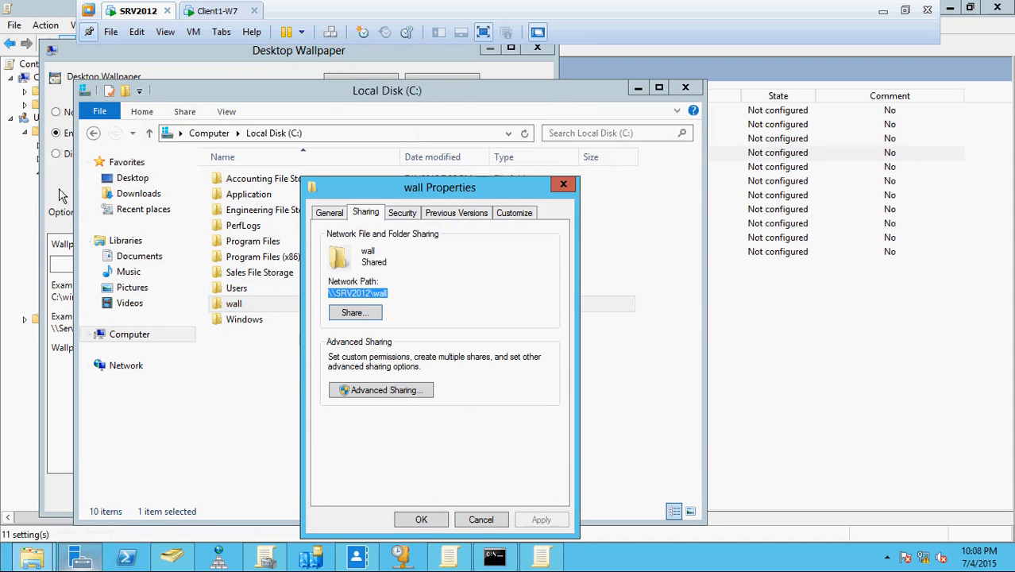
Set the wallpaper name to \\SRV2012\wall\wall.jpg with Stretch style and apply it.
{"action": "left_click", "coordinate": [74, 266]}
{"action": "key", "text": "ctrl+v"}
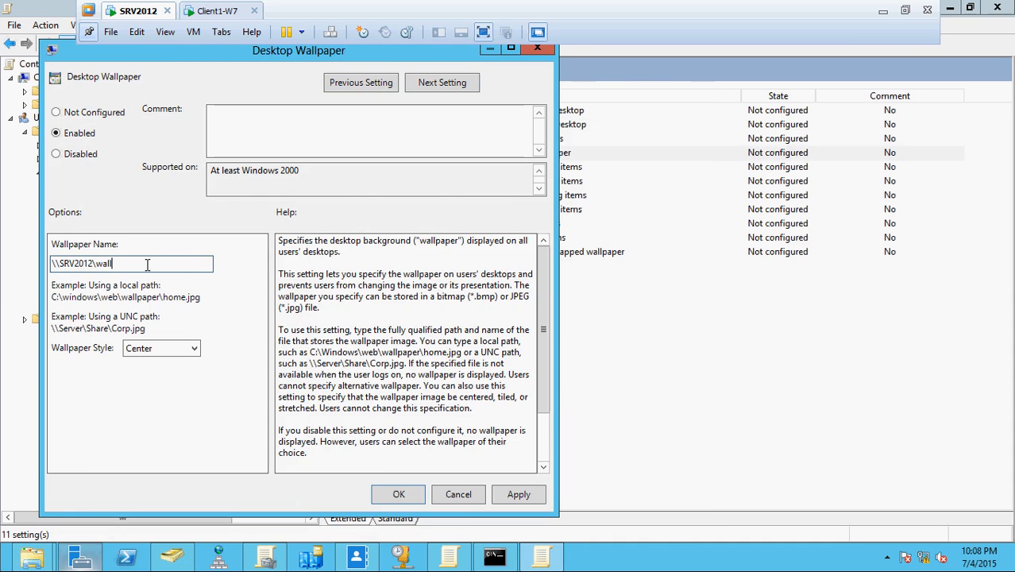
{"action": "type", "text": "\\wall.jpg"}
{"action": "left_click", "coordinate": [192, 350]}
{"action": "left_click", "coordinate": [157, 412]}
{"action": "left_click", "coordinate": [521, 497]}
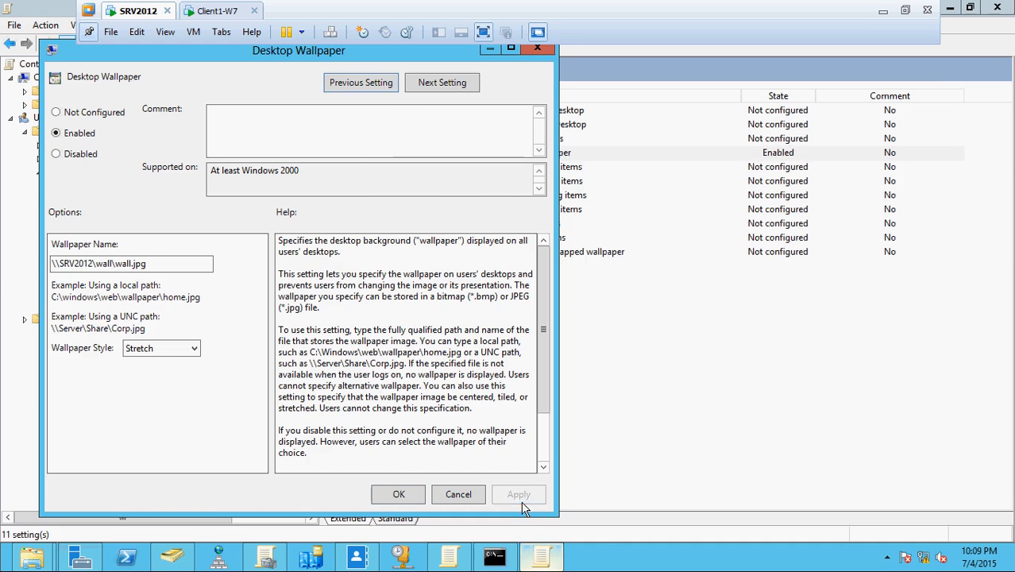
{"action": "left_click", "coordinate": [399, 494]}
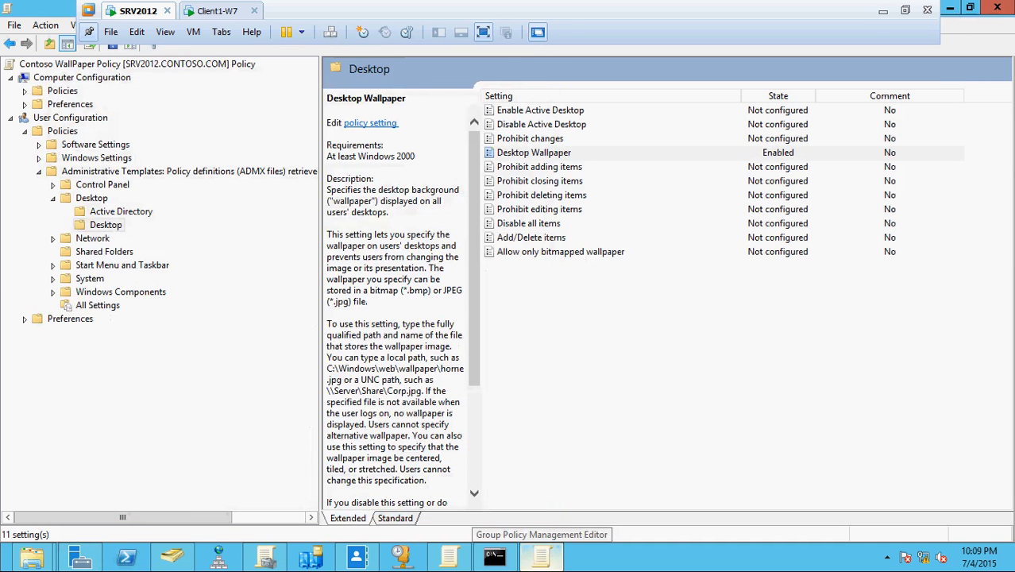
Close the Explorer windows and link Contoso WallPaper Policy to the All Computer with Company Policies OU.
{"action": "left_click", "coordinate": [951, 8]}
{"action": "left_click", "coordinate": [480, 519]}
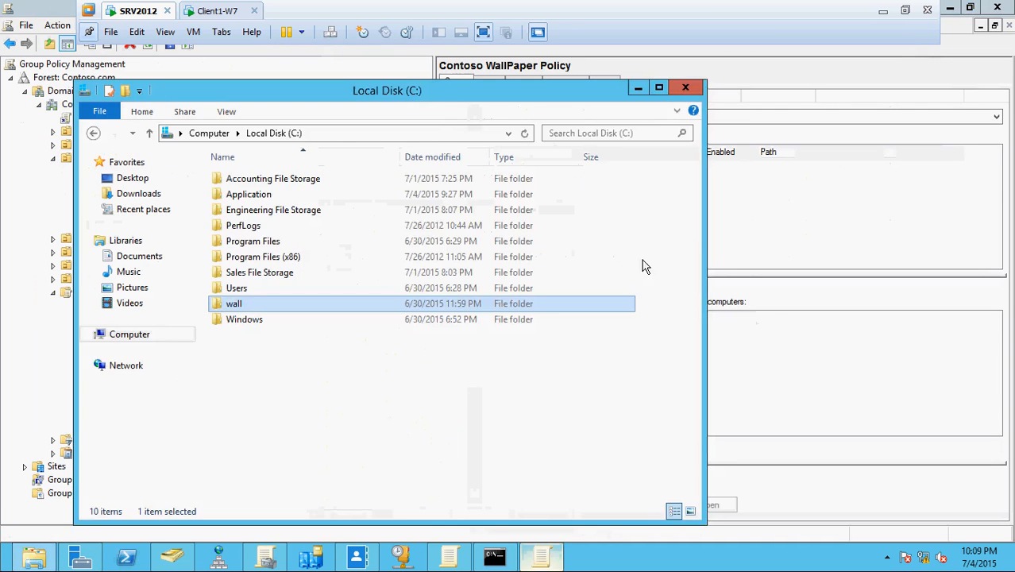
{"action": "left_click", "coordinate": [687, 89]}
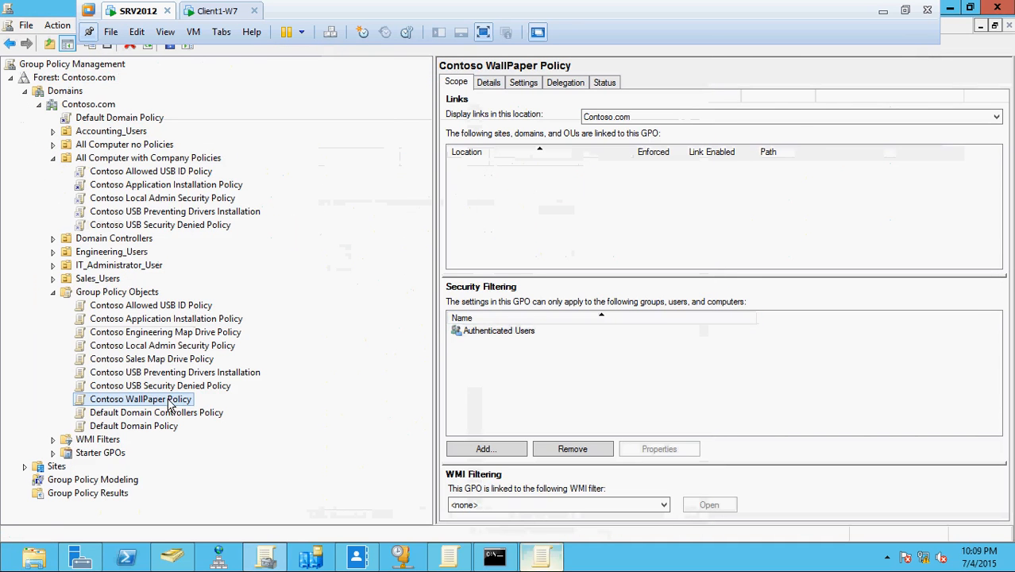
{"action": "left_click_drag", "start_coordinate": [170, 367], "coordinate": [185, 161]}
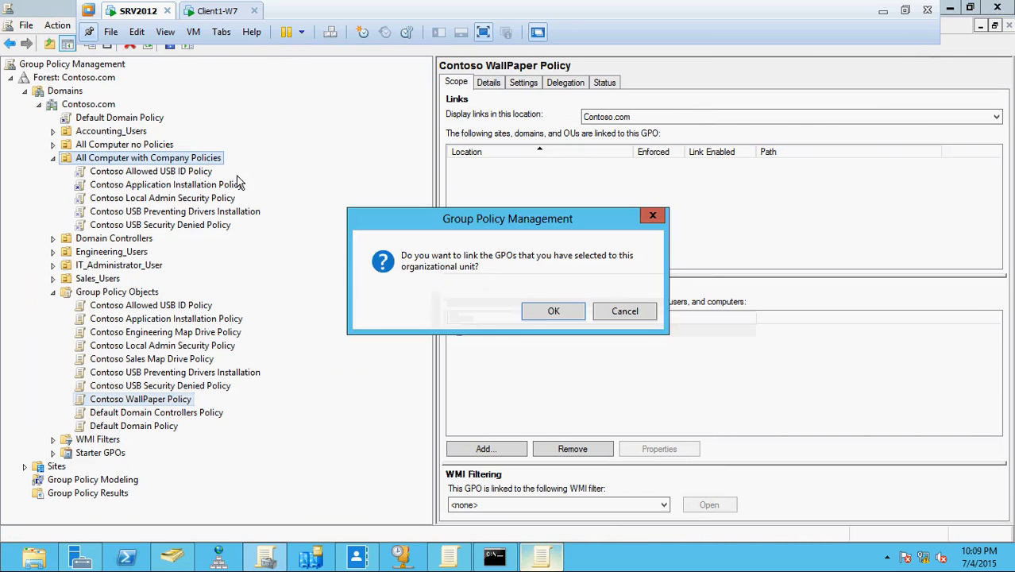
{"action": "left_click", "coordinate": [554, 312]}
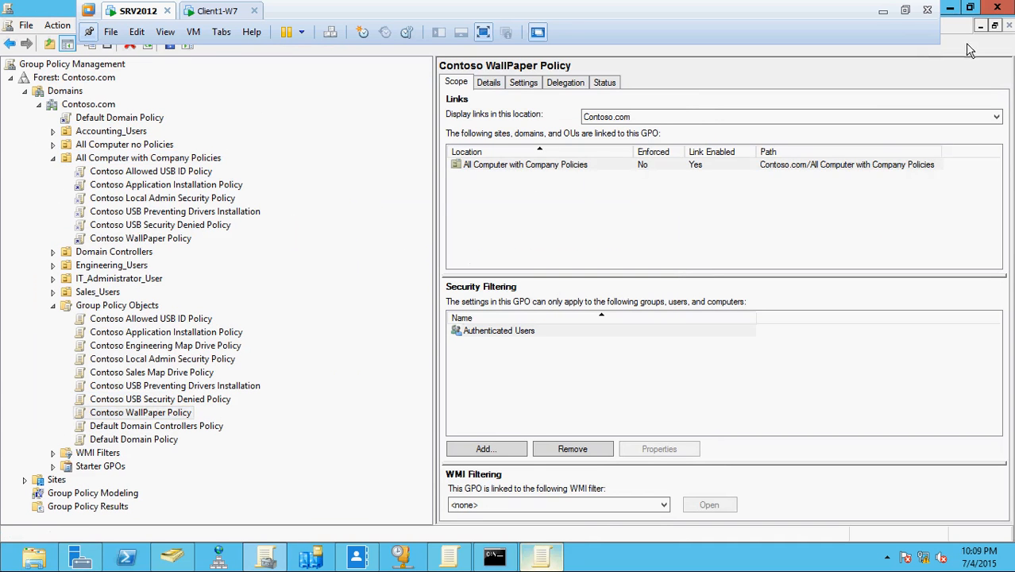
{"action": "left_click", "coordinate": [495, 556]}
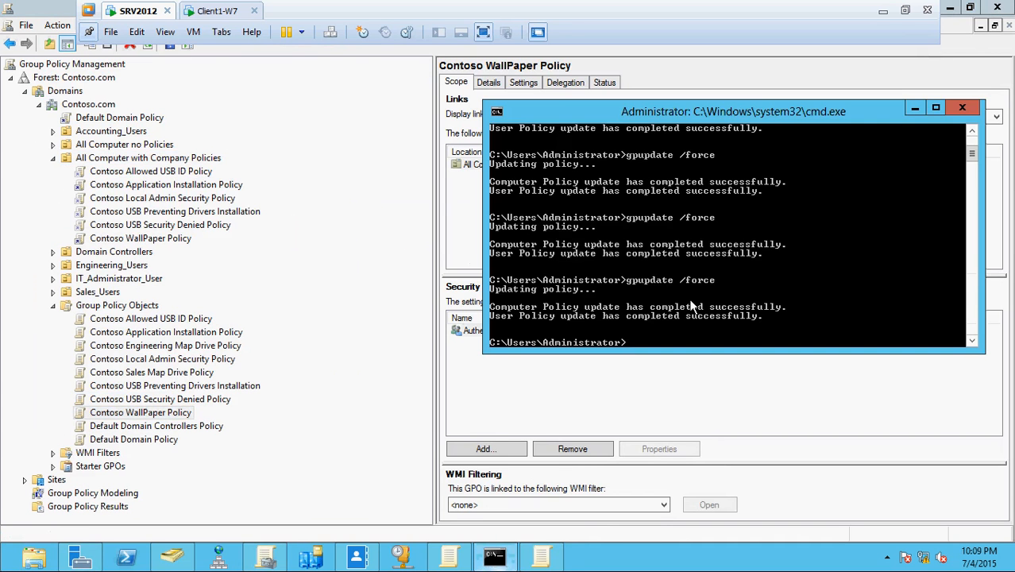
Rerun gpupdate /force on the server, then switch to the Windows 7 client.
{"action": "key", "text": "Up"}
{"action": "key", "text": "Return"}
{"action": "left_click", "coordinate": [199, 10]}
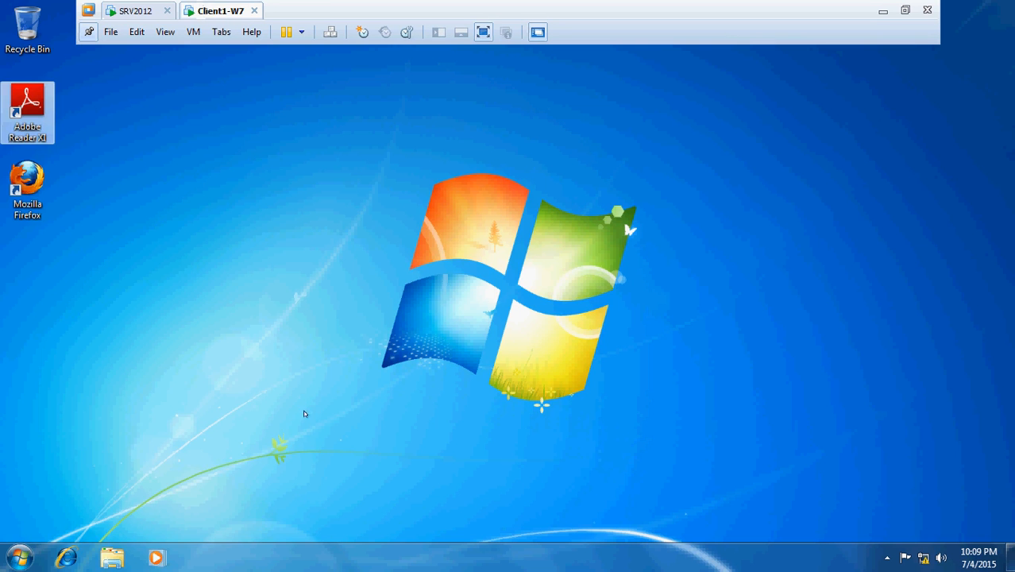
Run gpupdate /force in a Command Prompt on Client1-W7 and accept the logoff.
{"action": "key", "text": "super+r"}
{"action": "type", "text": "cmd"}
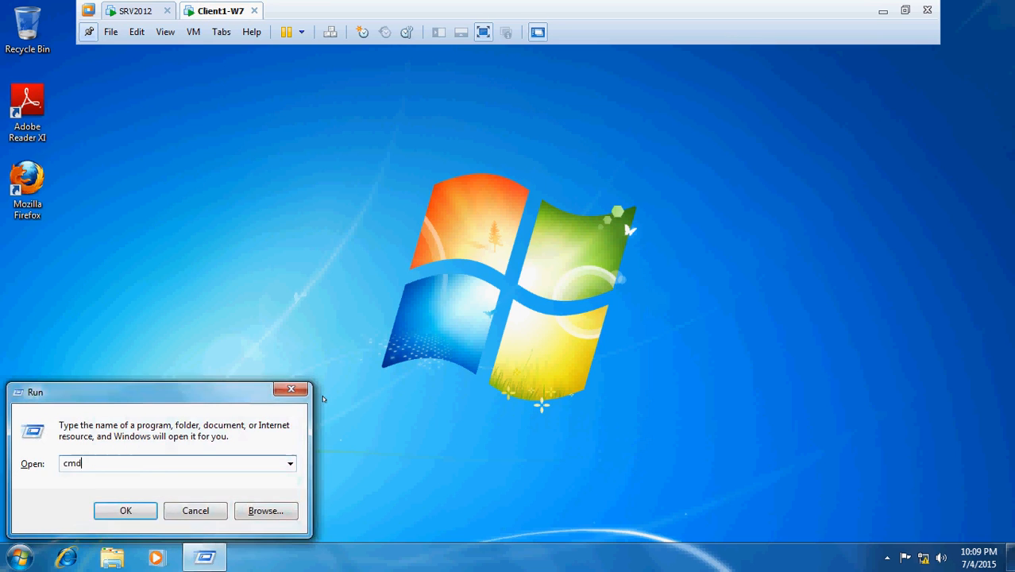
{"action": "key", "text": "Return"}
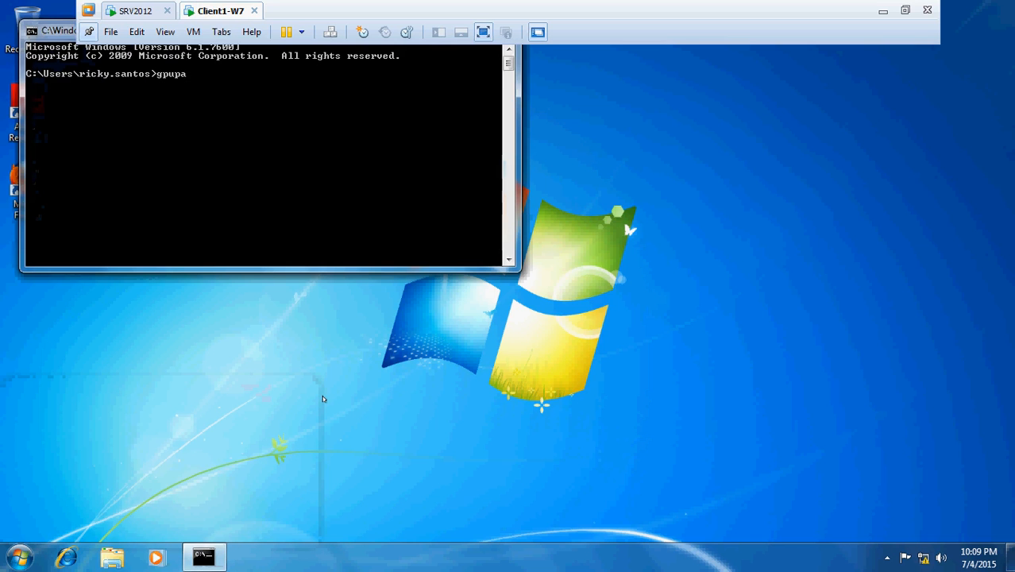
{"action": "type", "text": "gpupdate /force"}
{"action": "key", "text": "Return"}
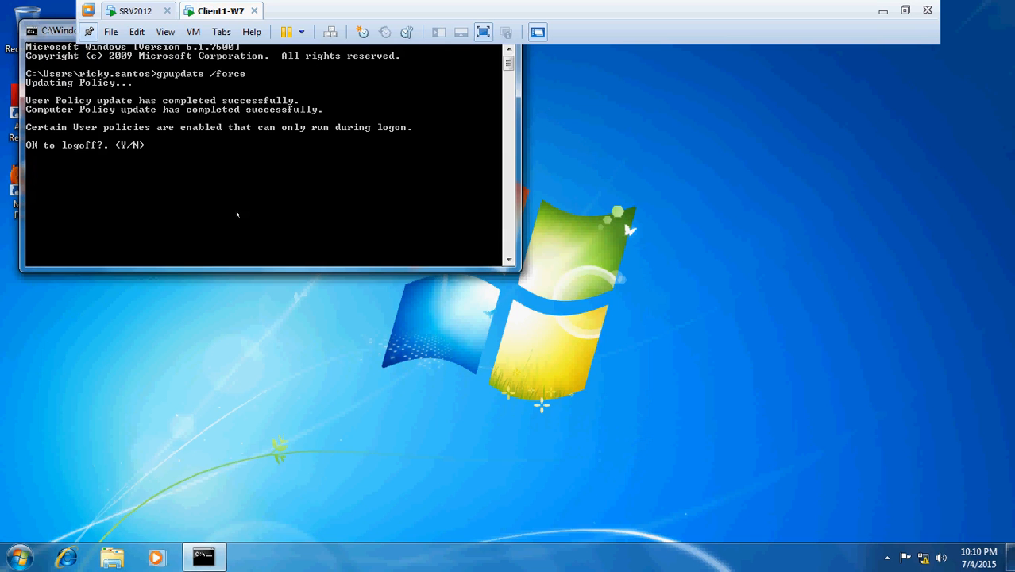
{"action": "key", "text": "Return"}
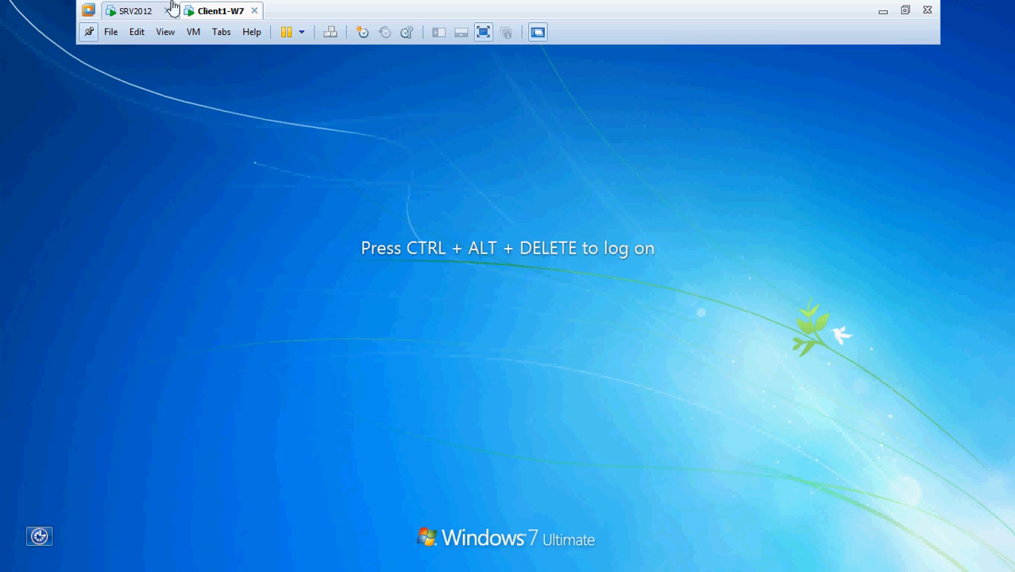
Sign the domain user back in on the Windows 7 client by sending Ctrl+Alt+Del and entering the account password.
{"action": "left_click", "coordinate": [194, 32]}
{"action": "left_click", "coordinate": [236, 108]}
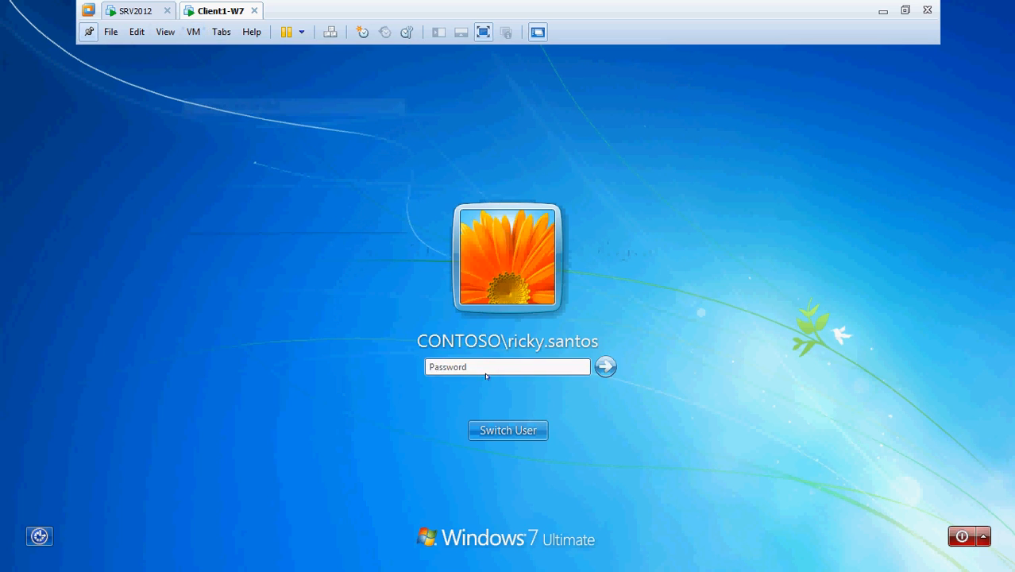
{"action": "type", "text": "Pa$$"}
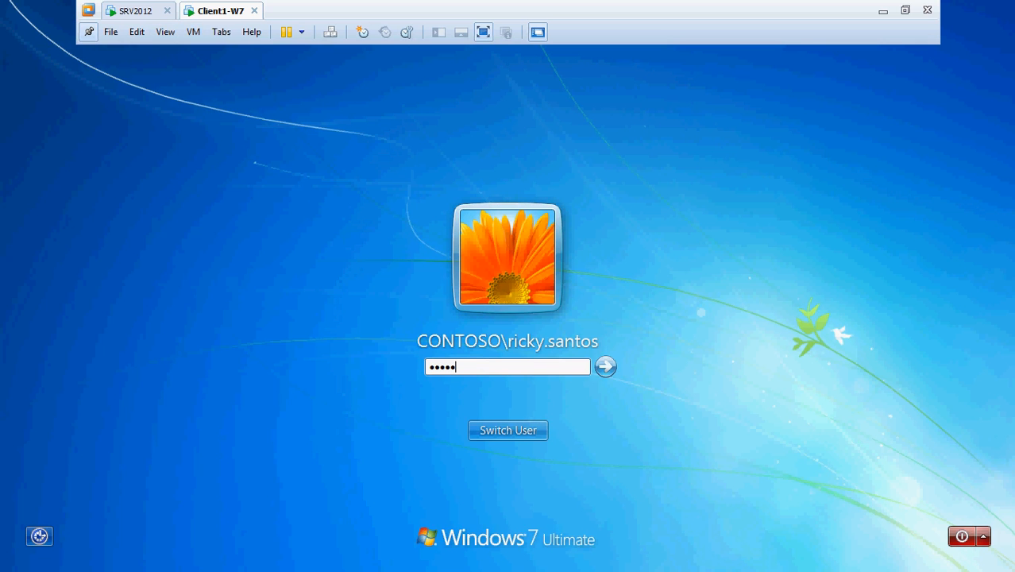
{"action": "key", "text": "Return"}
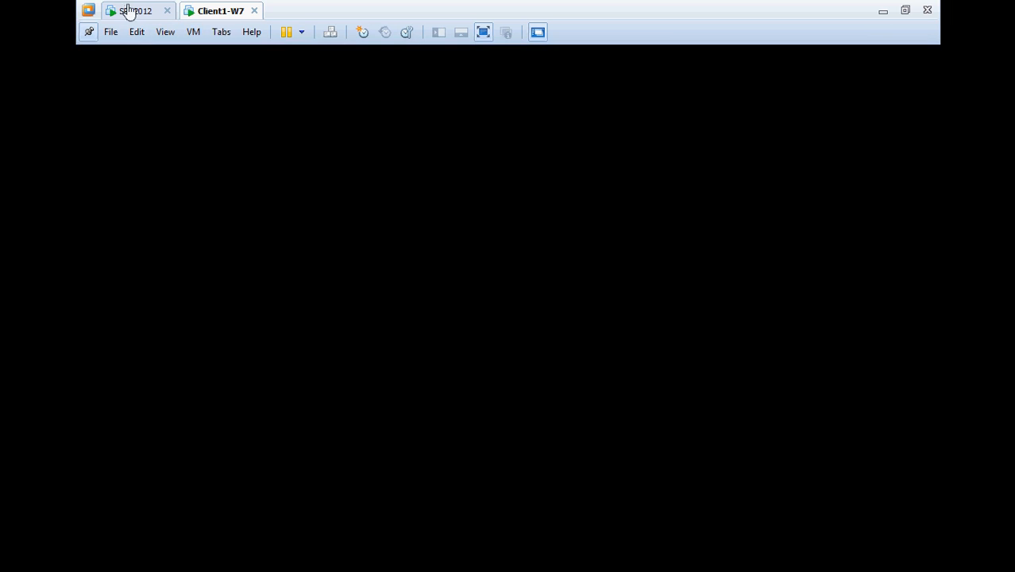
{"action": "left_click", "coordinate": [129, 11]}
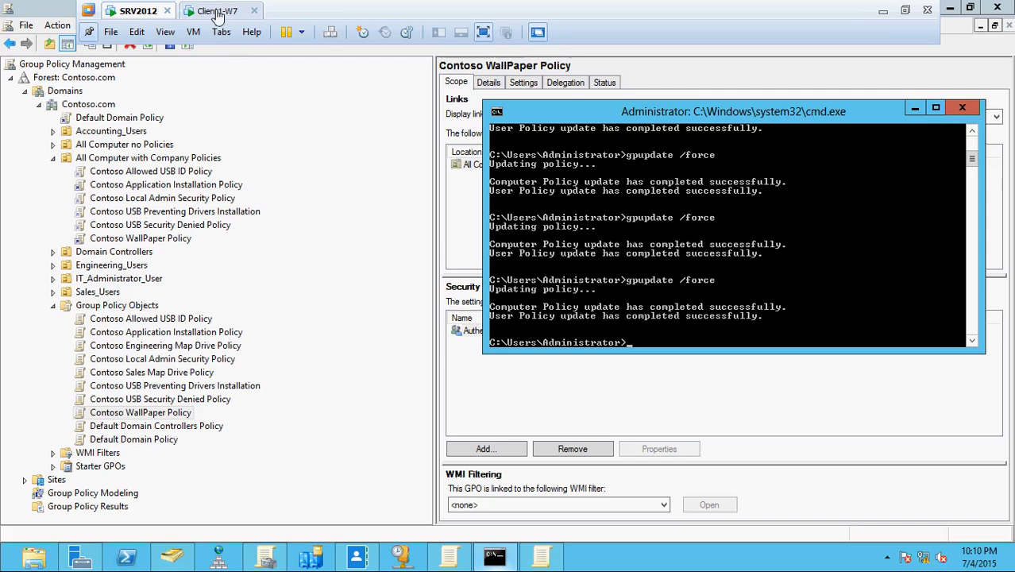
{"action": "left_click", "coordinate": [218, 10]}
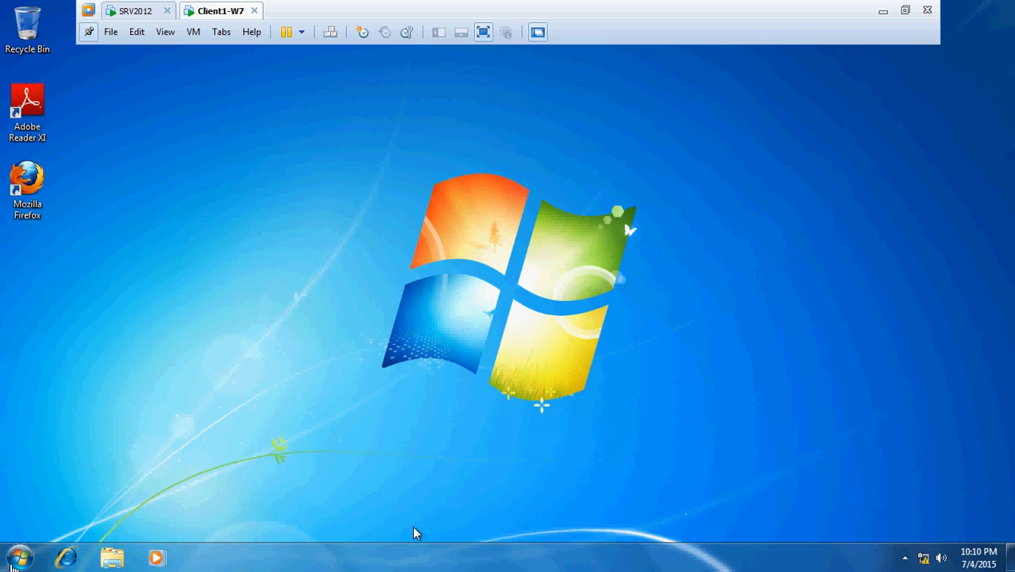
Check the client's Personalization settings to see the current desktop background.
{"action": "left_click", "coordinate": [23, 562]}
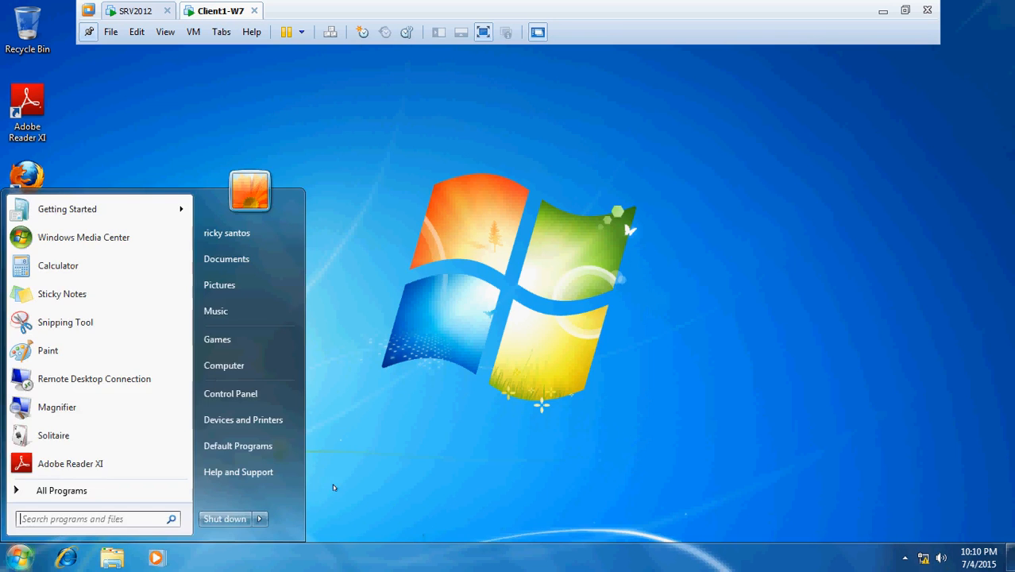
{"action": "right_click", "coordinate": [418, 329]}
{"action": "left_click", "coordinate": [470, 485]}
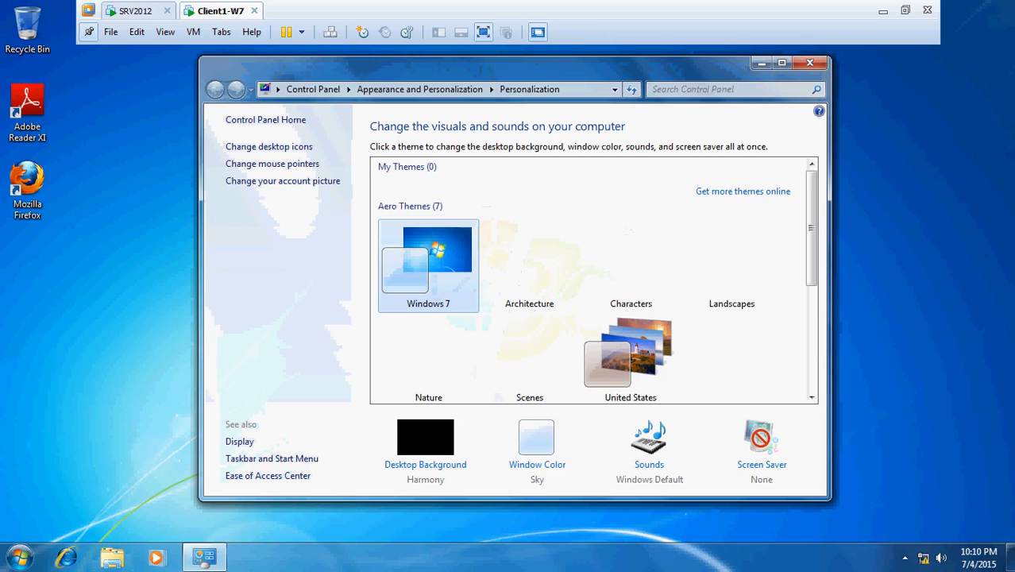
{"action": "left_click", "coordinate": [811, 62]}
Run gpupdate /force in a new Command Prompt and accept logging off.
{"action": "key", "text": "super+r"}
{"action": "type", "text": "cmd"}
{"action": "key", "text": "Return"}
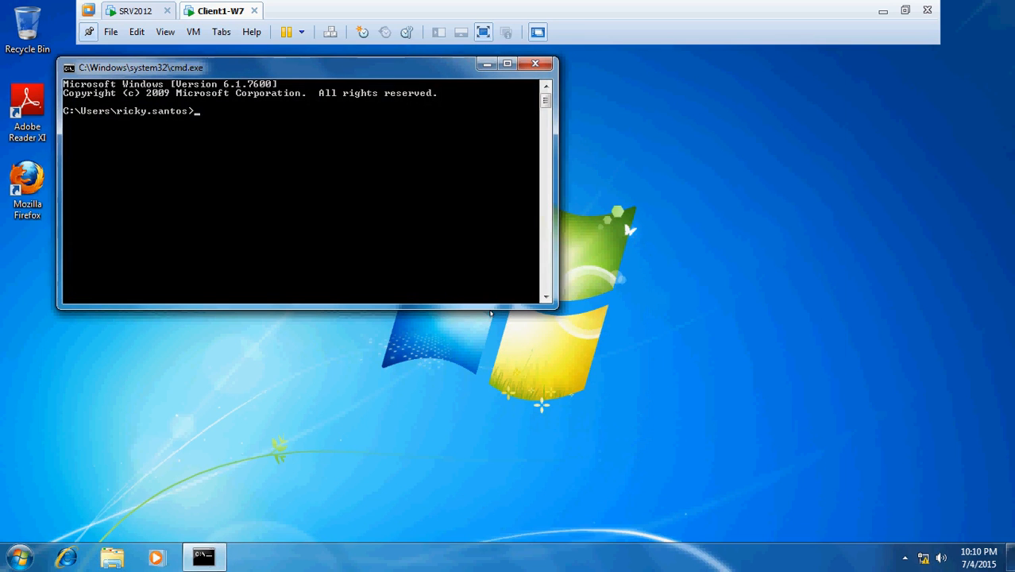
{"action": "type", "text": "gpupfate"}
{"action": "key", "text": "BackSpace"}
{"action": "key", "text": "BackSpace"}
{"action": "key", "text": "BackSpace"}
{"action": "type", "text": "date /fo"}
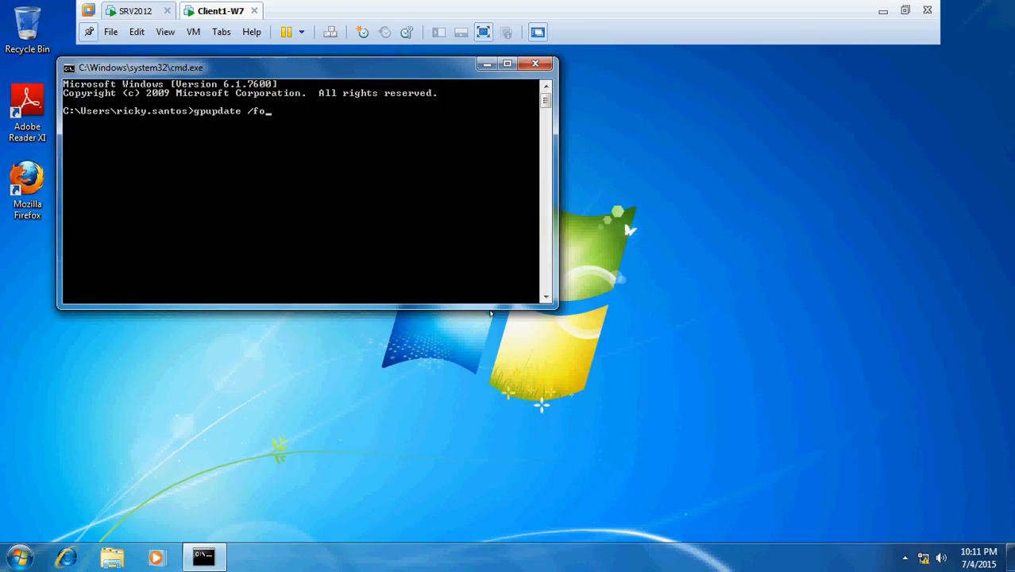
{"action": "type", "text": "fce"}
{"action": "key", "text": "Return"}
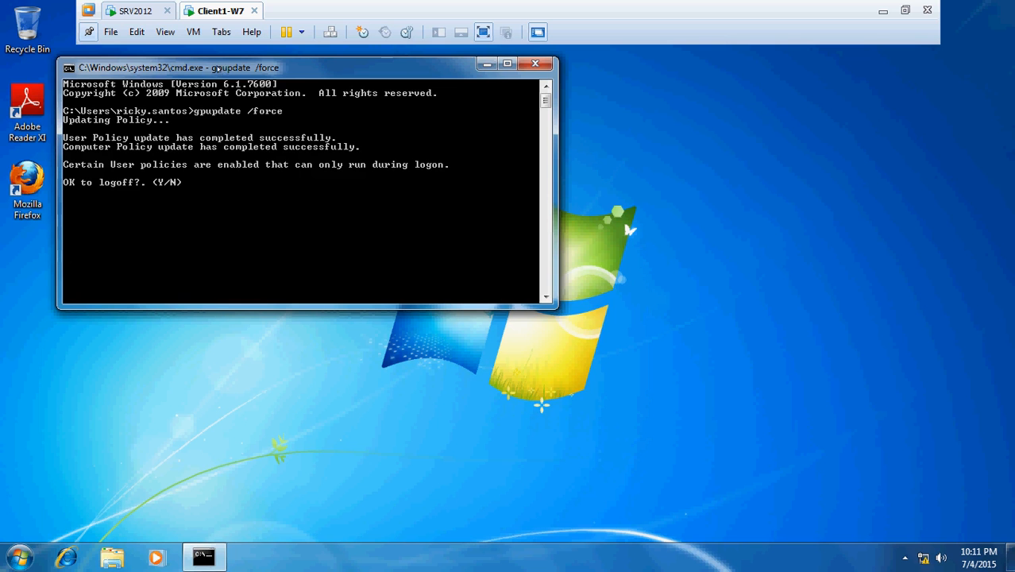
{"action": "key", "text": "Return"}
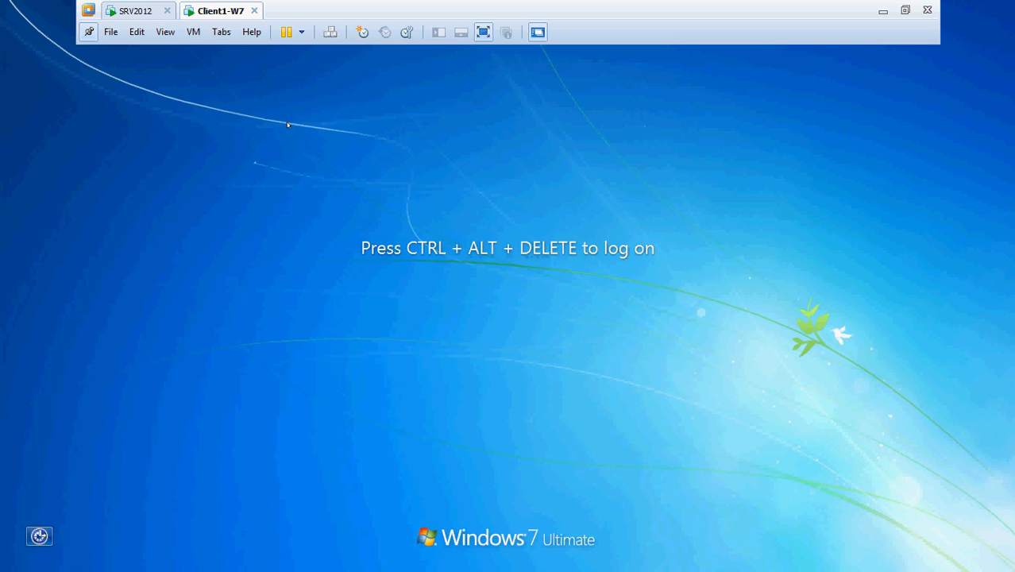
Log the user back on, confirm the wallpaper is still default, and switch to SRV2012.
{"action": "left_click", "coordinate": [193, 31]}
{"action": "left_click", "coordinate": [223, 105]}
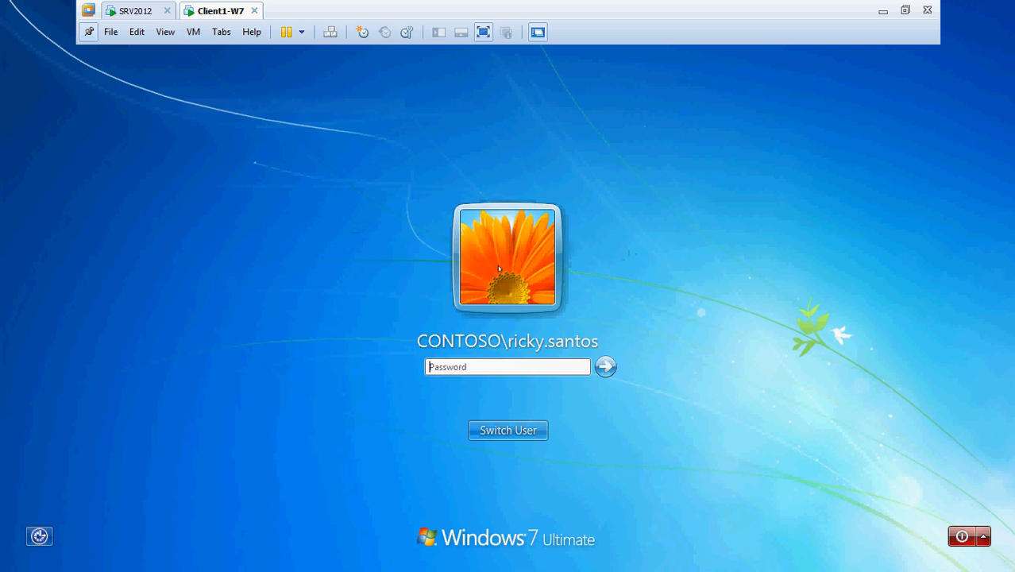
{"action": "type", "text": "•••••••"}
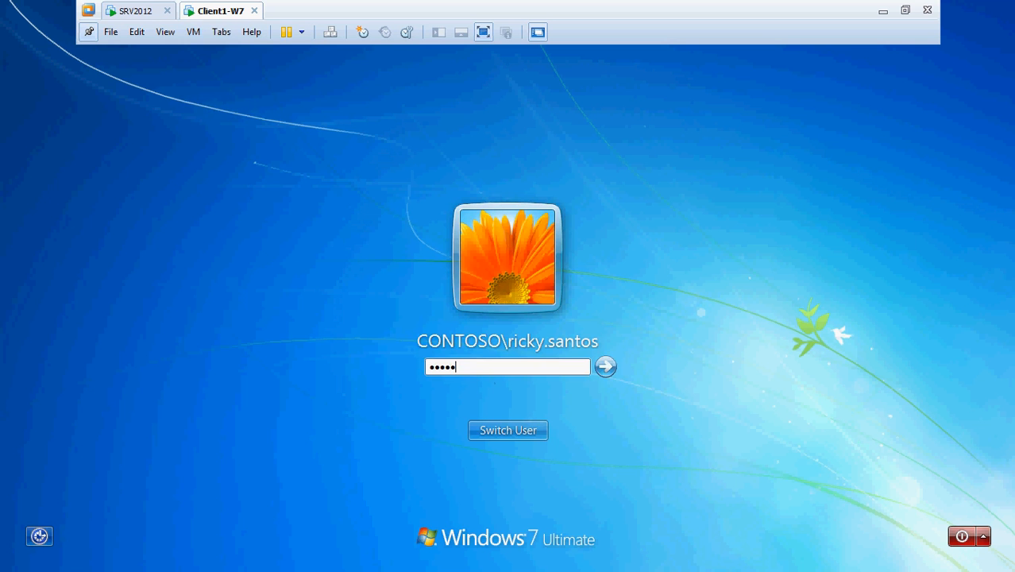
{"action": "key", "text": "Return"}
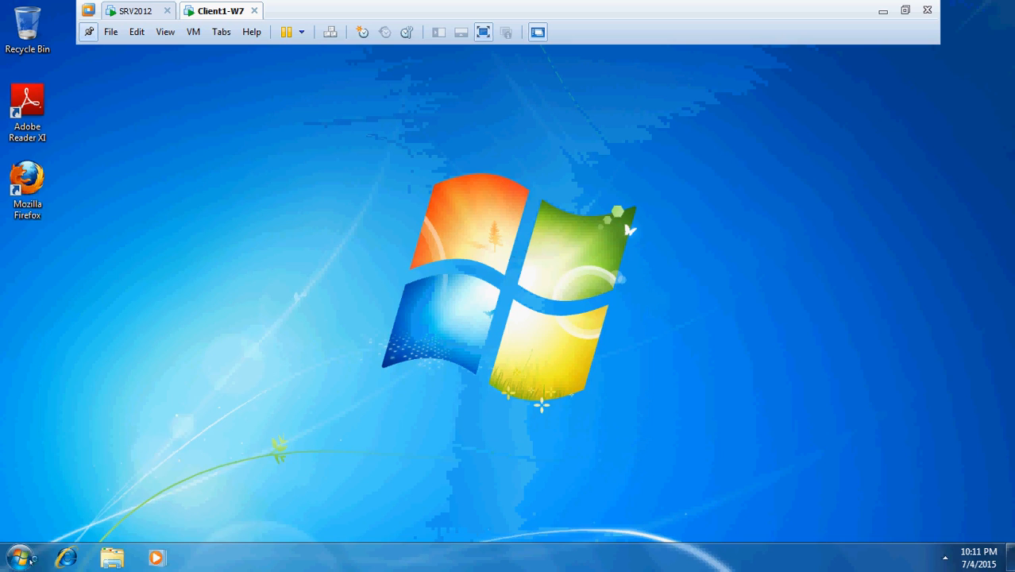
{"action": "left_click", "coordinate": [9, 563]}
{"action": "left_click", "coordinate": [430, 380]}
{"action": "left_click", "coordinate": [132, 13]}
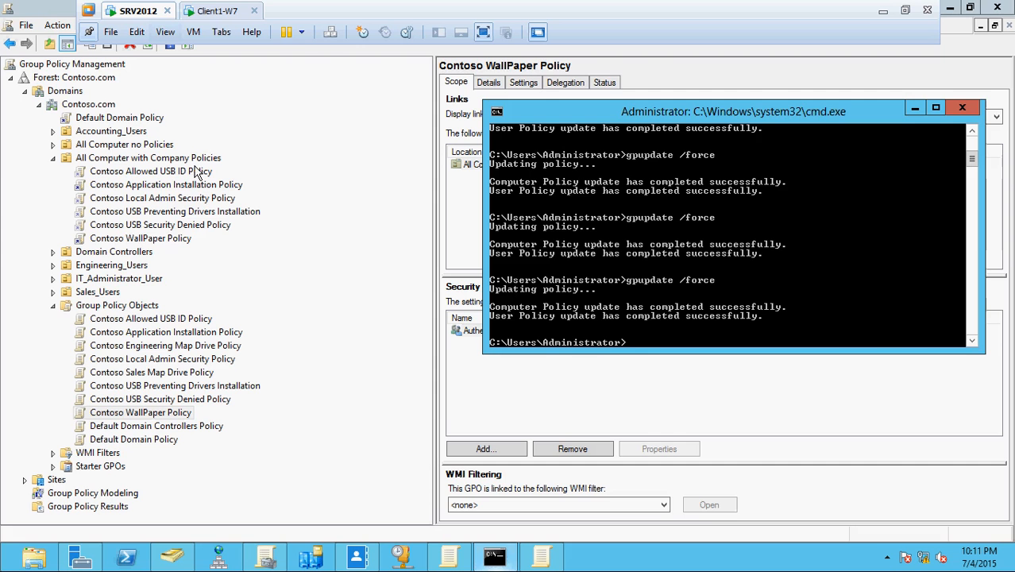
Delete the Contoso WallPaper Policy link from All Computer with Company Policies.
{"action": "left_click", "coordinate": [171, 242]}
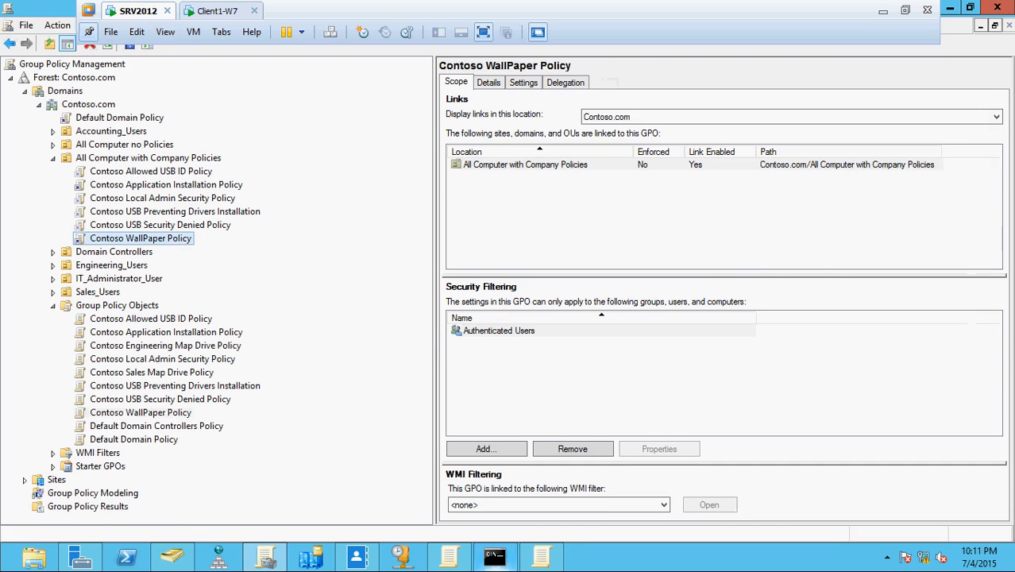
{"action": "right_click", "coordinate": [172, 243]}
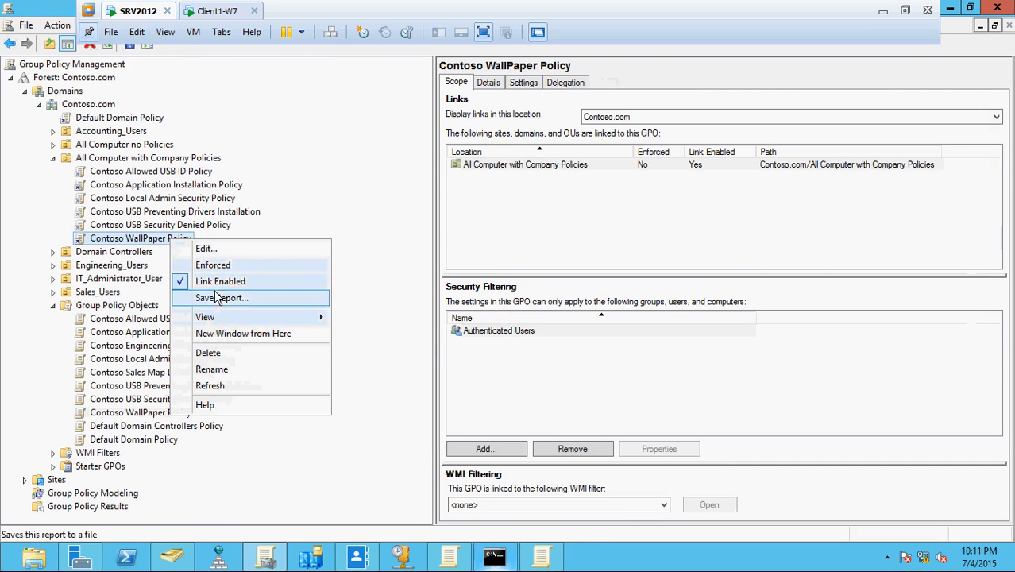
{"action": "left_click", "coordinate": [254, 362]}
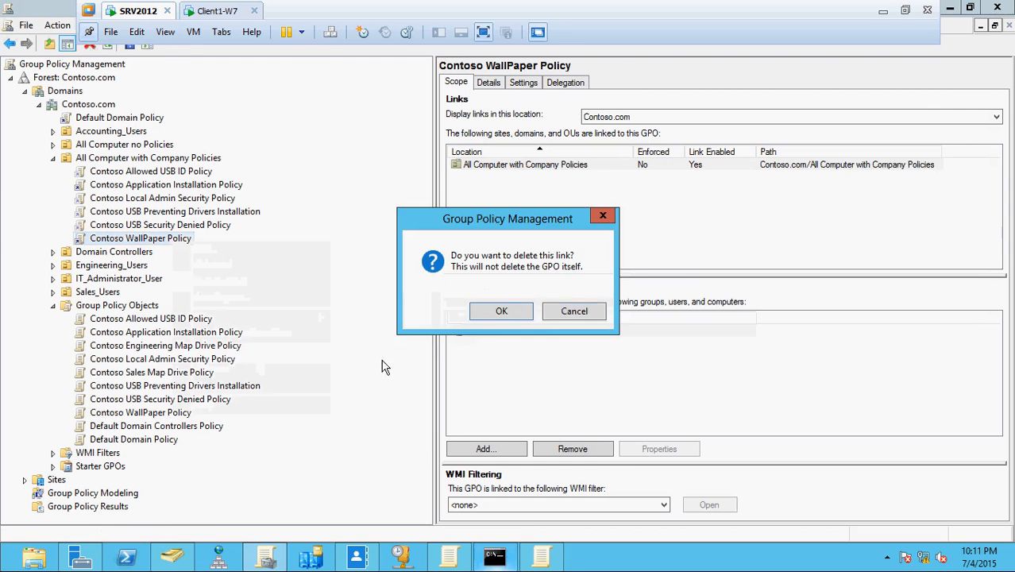
{"action": "left_click", "coordinate": [512, 310]}
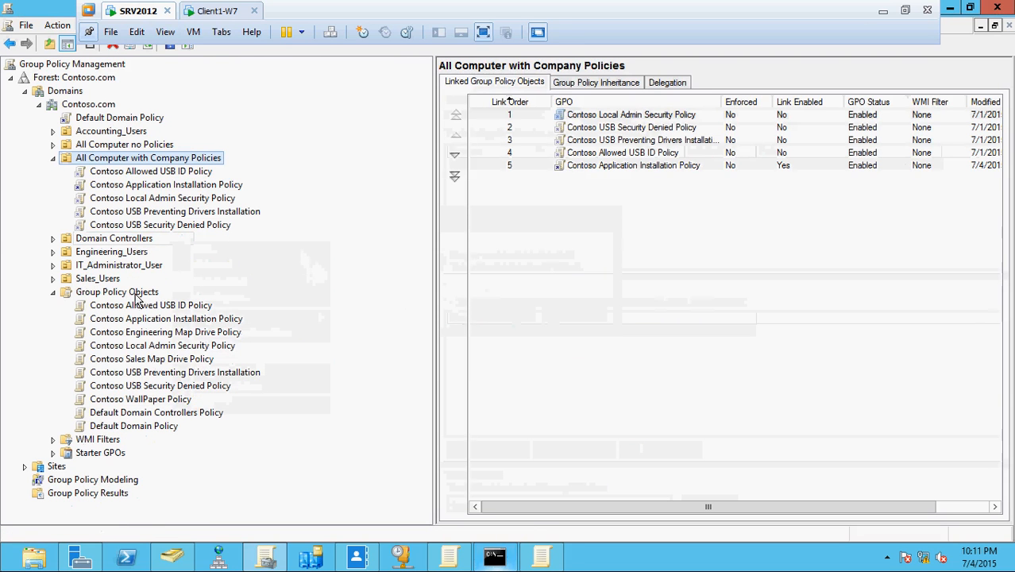
Link Contoso WallPaper Policy to Sales_Users and Engineering_Users, confirming each link.
{"action": "left_click", "coordinate": [52, 279]}
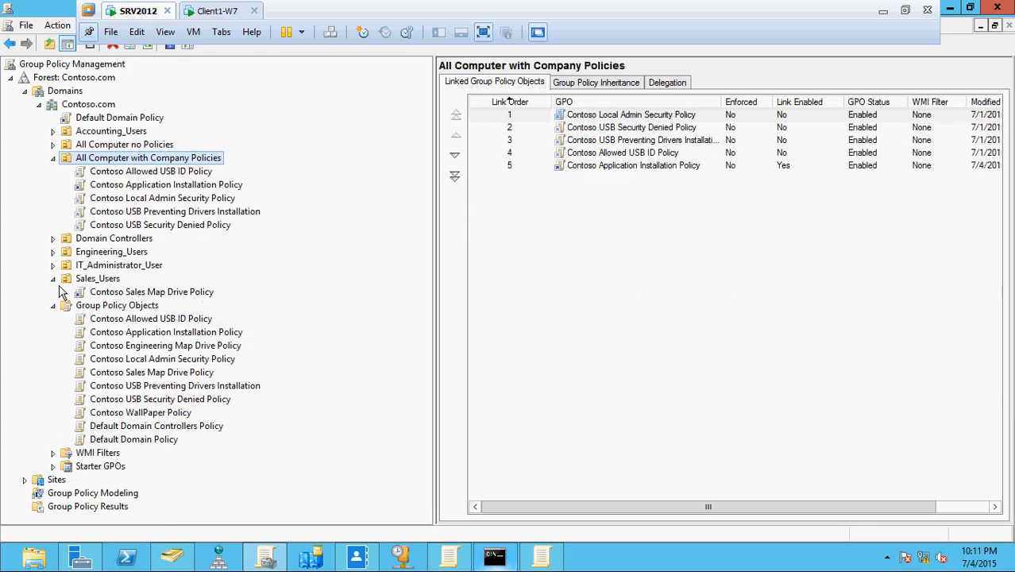
{"action": "right_click", "coordinate": [158, 414]}
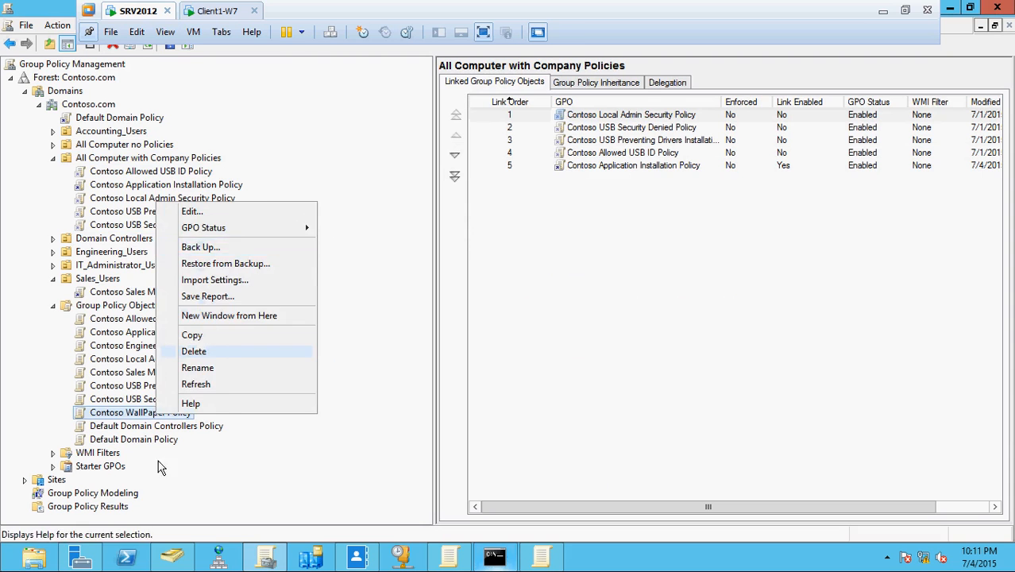
{"action": "left_click", "coordinate": [271, 456]}
{"action": "left_click_drag", "start_coordinate": [153, 417], "coordinate": [118, 286]}
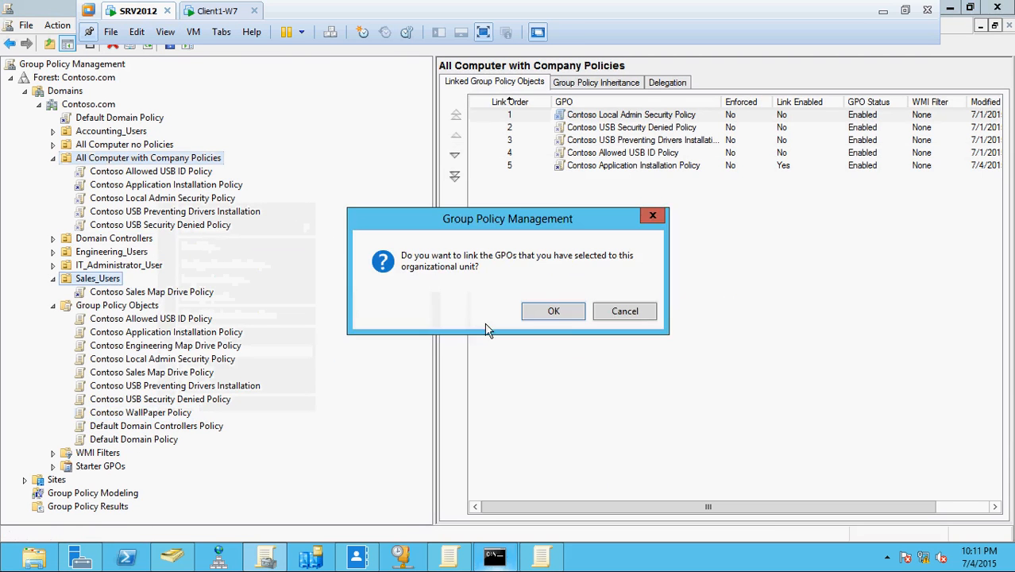
{"action": "left_click", "coordinate": [555, 310]}
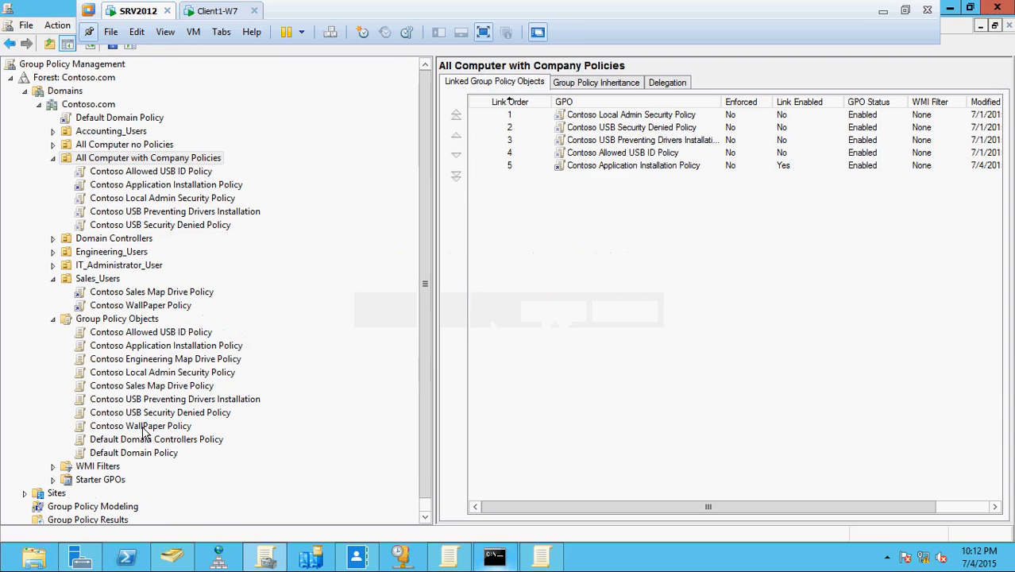
{"action": "left_click_drag", "start_coordinate": [143, 430], "coordinate": [133, 259]}
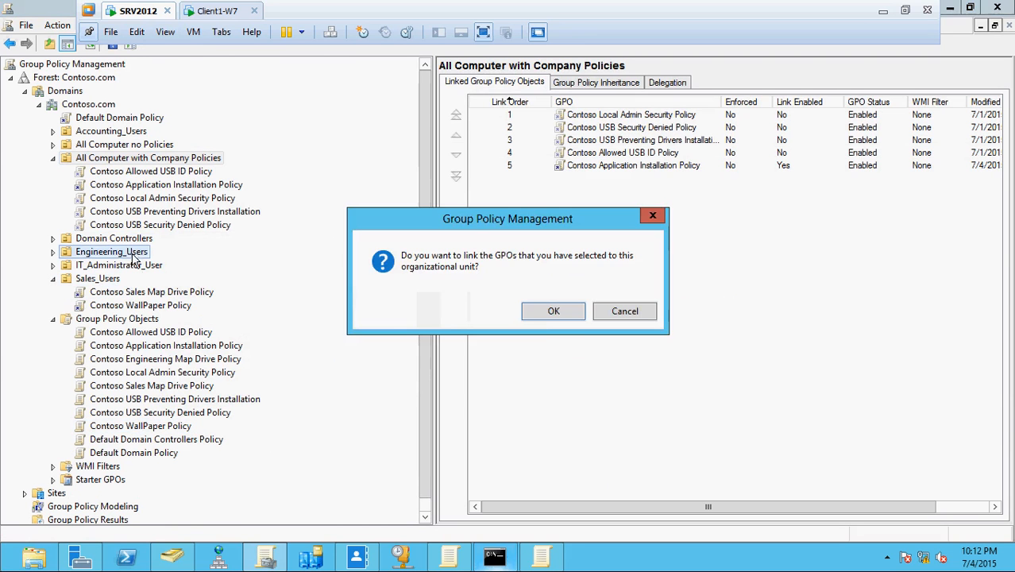
{"action": "left_click", "coordinate": [548, 314]}
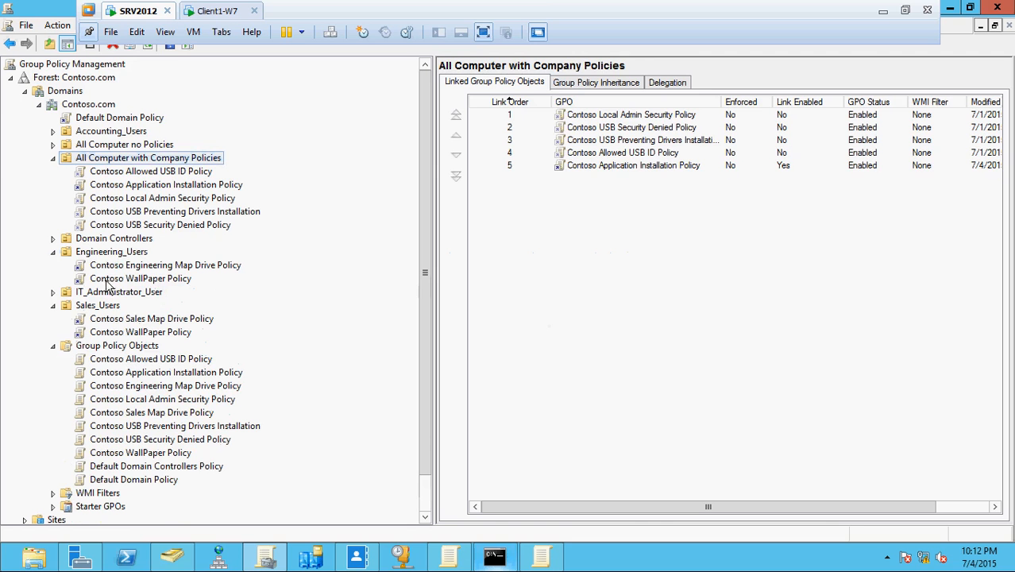
{"action": "left_click", "coordinate": [119, 253]}
{"action": "left_click", "coordinate": [182, 559]}
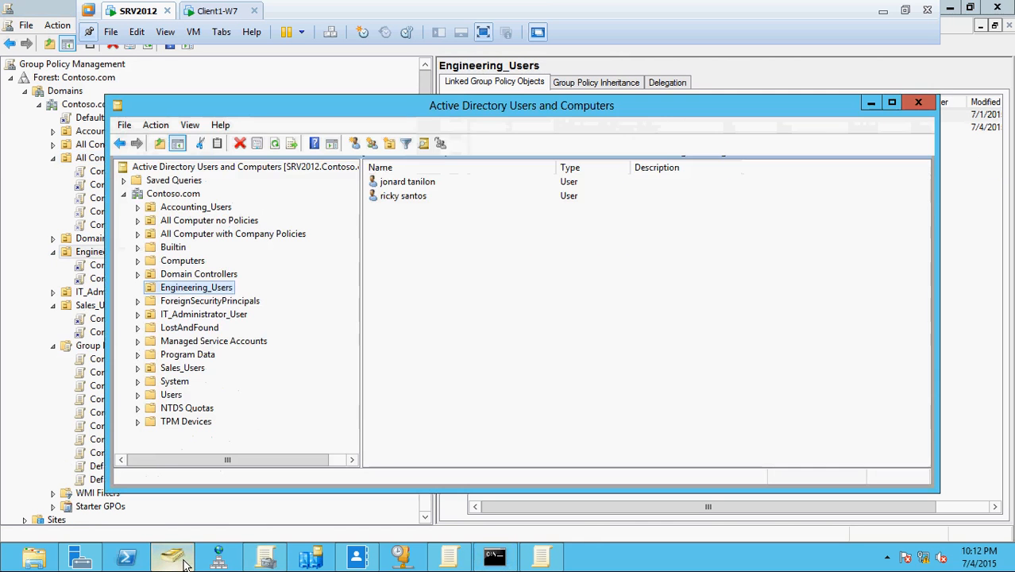
{"action": "left_click", "coordinate": [182, 559]}
On the Windows 7 client, open a Command Prompt and enter the gpupdate command.
{"action": "left_click", "coordinate": [199, 11]}
{"action": "left_click", "coordinate": [35, 550]}
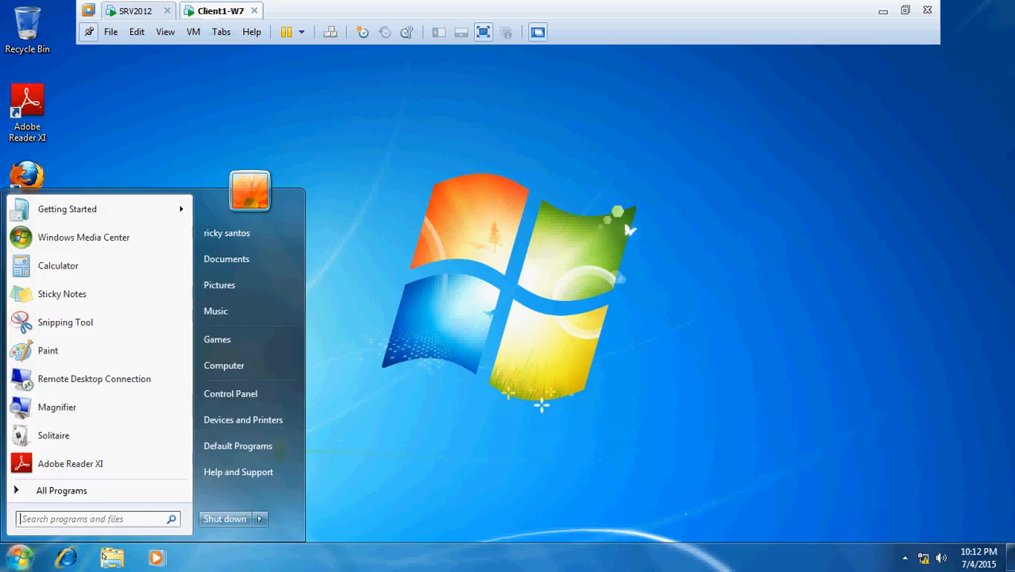
{"action": "left_click", "coordinate": [487, 396]}
{"action": "key", "text": "super+r"}
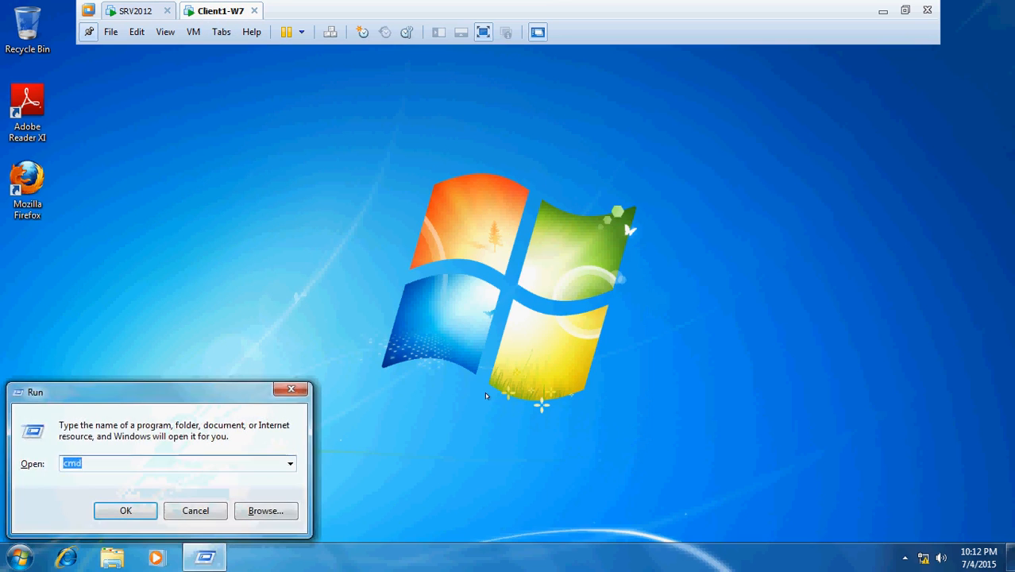
{"action": "key", "text": "Return"}
{"action": "type", "text": "gpu"}
{"action": "key", "text": "BackSpace"}
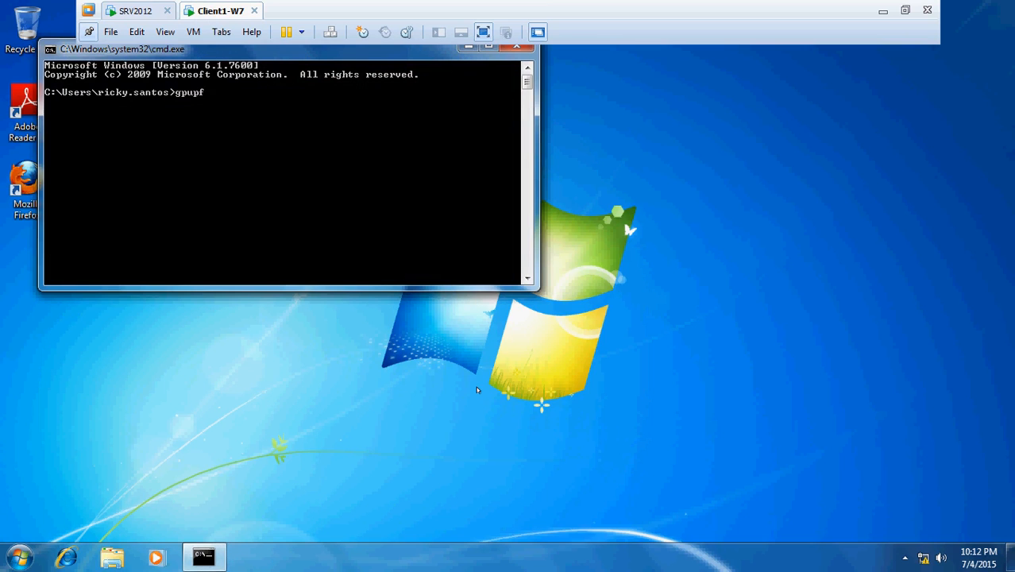
{"action": "type", "text": "date /force"}
Rerun gpupdate /force in the server's Command Prompt.
{"action": "left_click", "coordinate": [131, 12]}
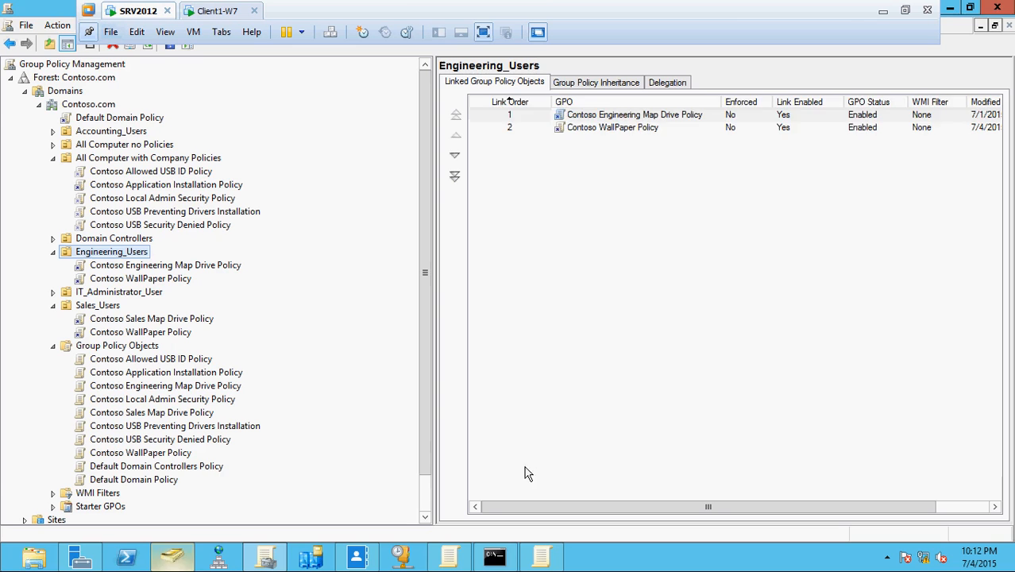
{"action": "left_click", "coordinate": [494, 560]}
{"action": "key", "text": "Up"}
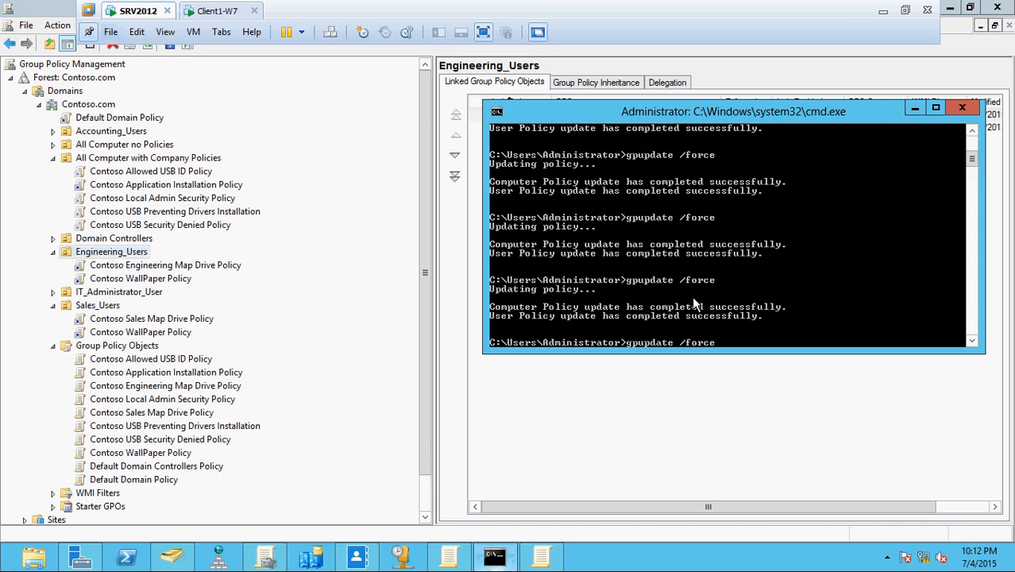
{"action": "key", "text": "Return"}
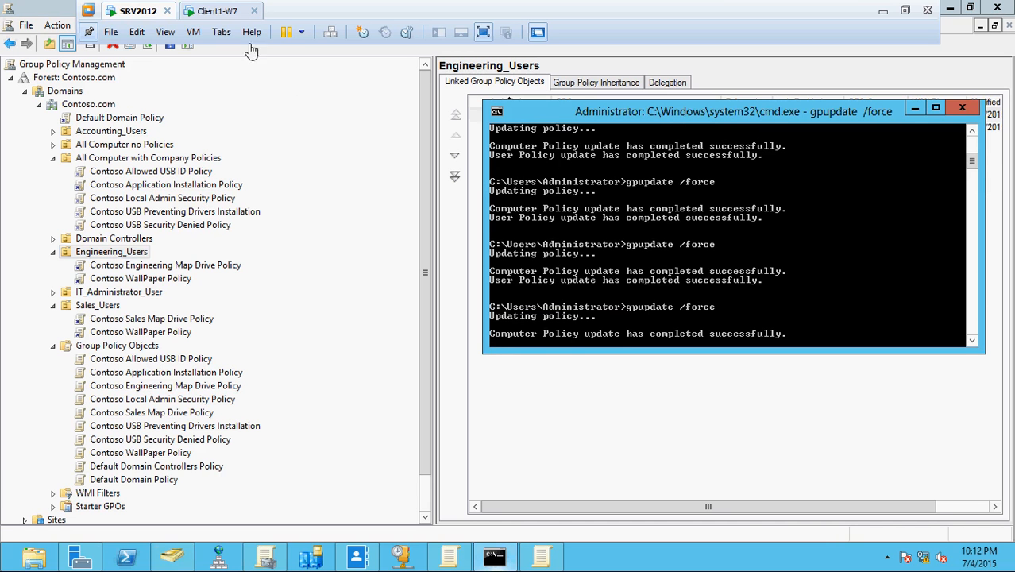
Run gpupdate /force on the client and accept the logoff prompt.
{"action": "left_click", "coordinate": [217, 11]}
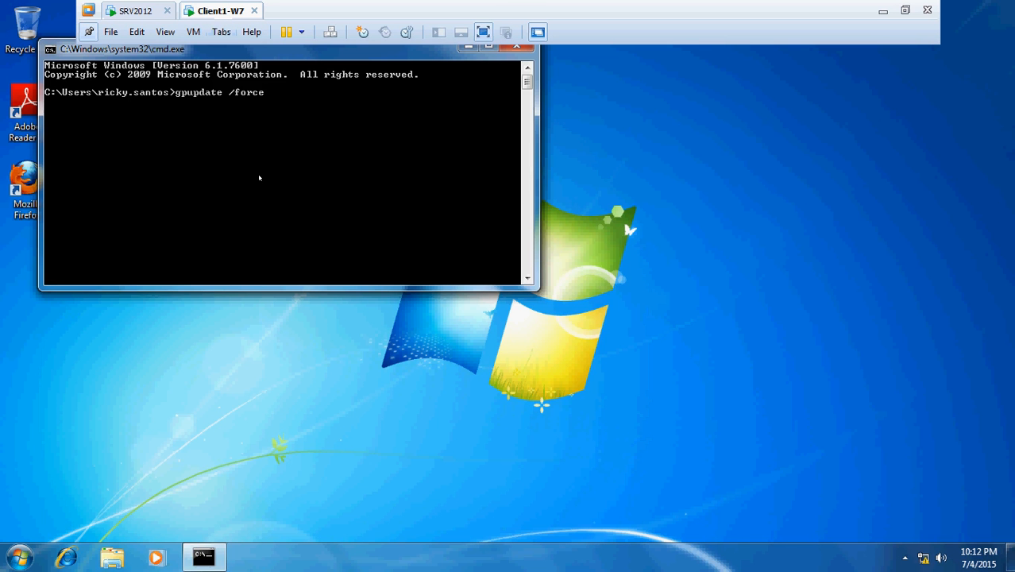
{"action": "key", "text": "Return"}
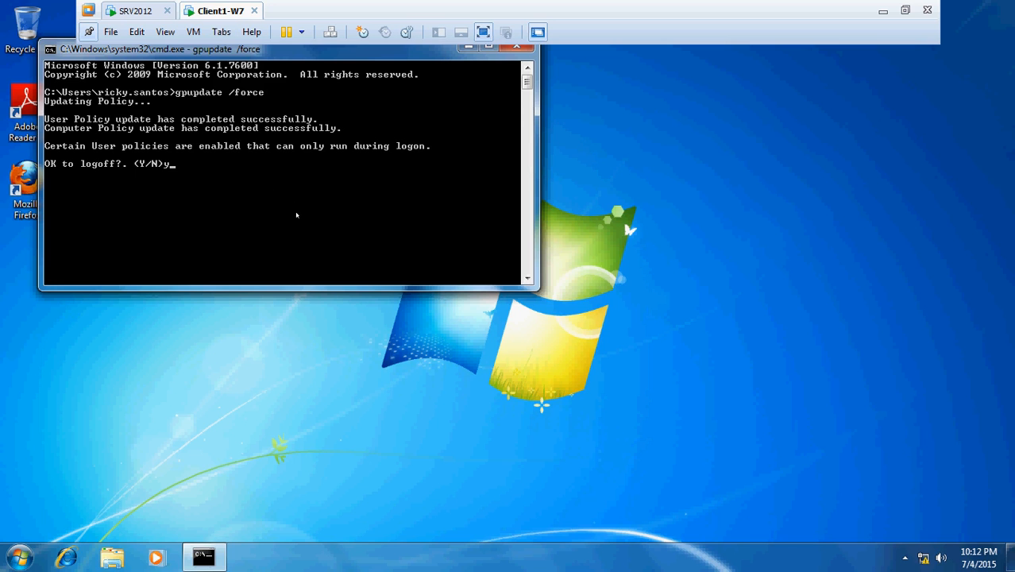
{"action": "key", "text": "Return"}
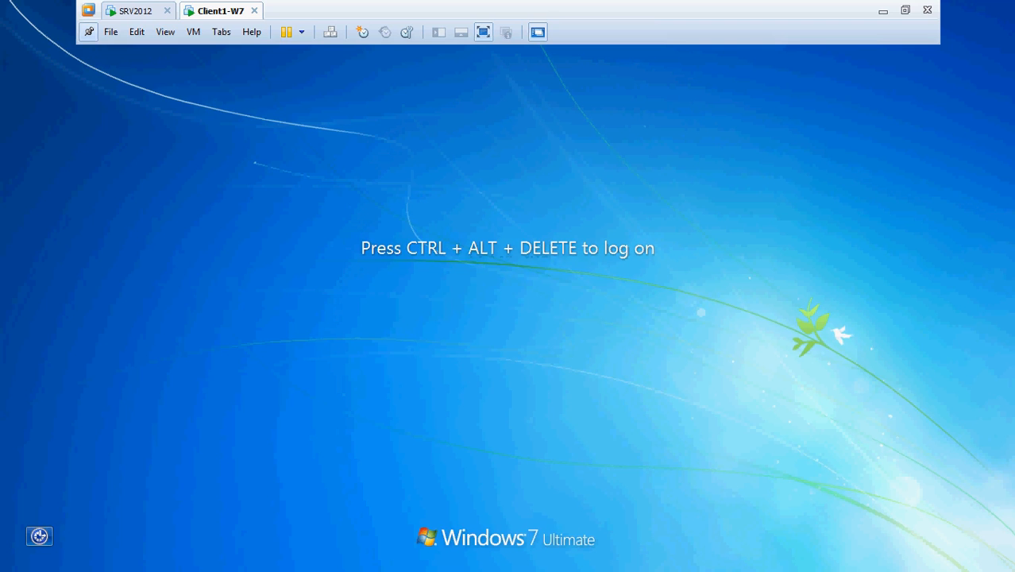
Sign the user back in to the Windows 7 client with their password.
{"action": "key", "text": "ctrl+alt+Delete"}
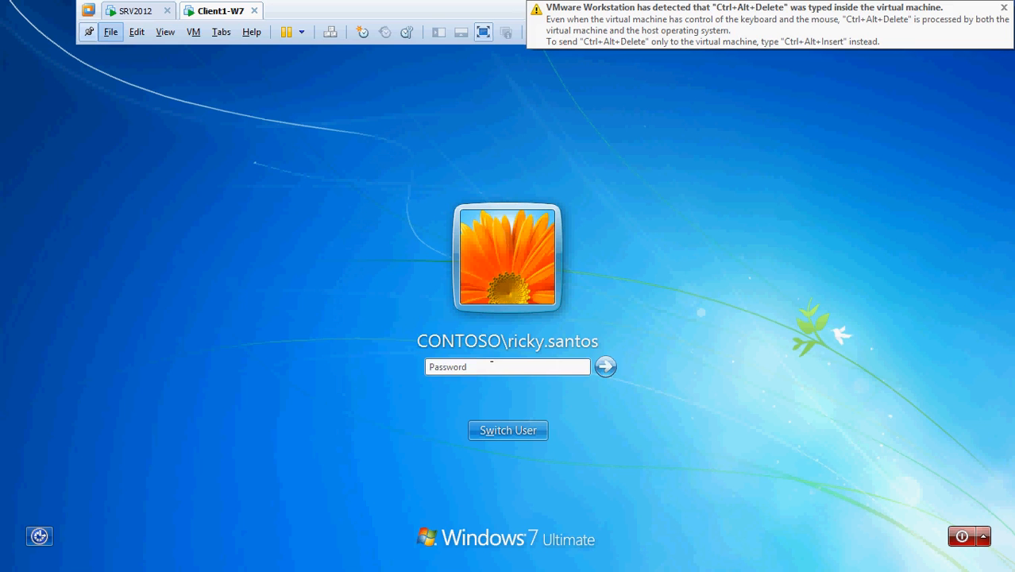
{"action": "left_click", "coordinate": [492, 364]}
{"action": "type", "text": "••••••••••"}
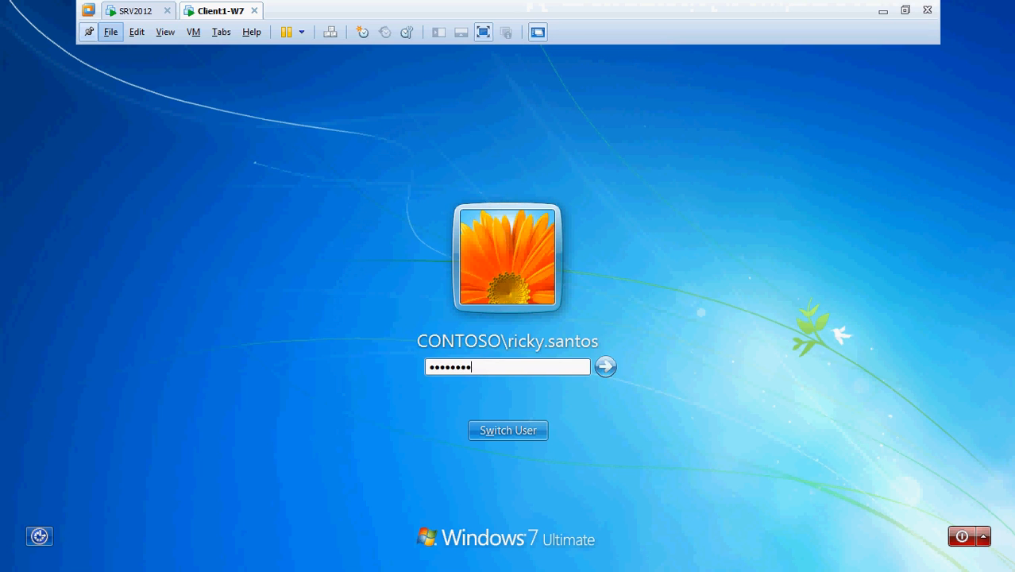
{"action": "key", "text": "Return"}
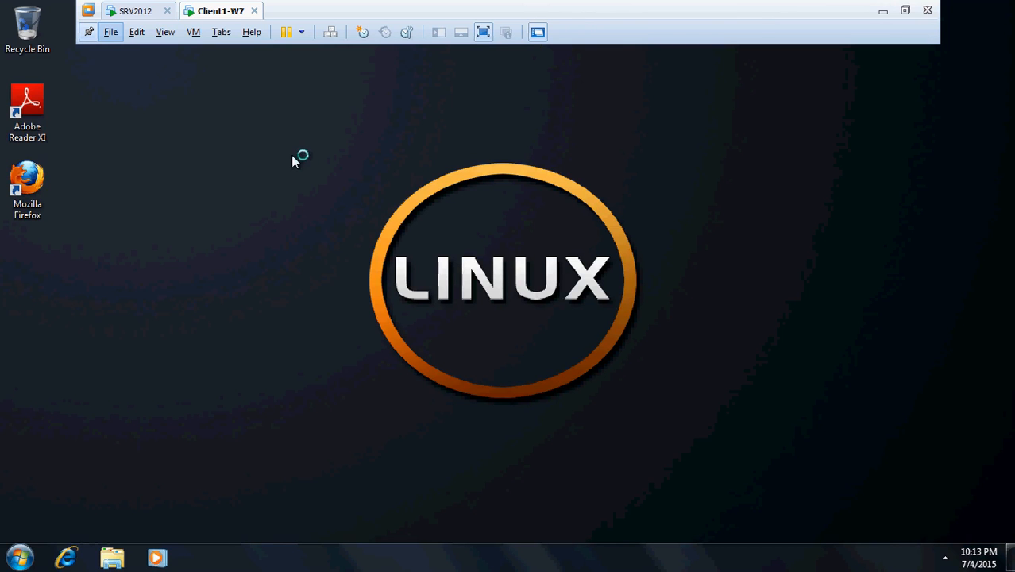
Check the LINUX wallpaper desktop, then choose Switch user from the Shut down options.
{"action": "left_click", "coordinate": [19, 558]}
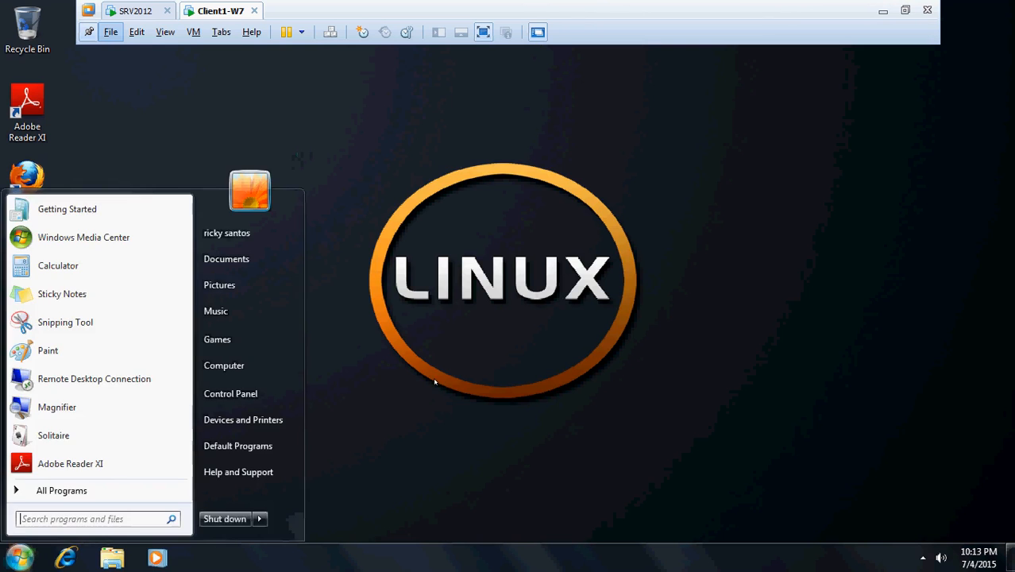
{"action": "left_click", "coordinate": [435, 382]}
{"action": "left_click", "coordinate": [129, 10]}
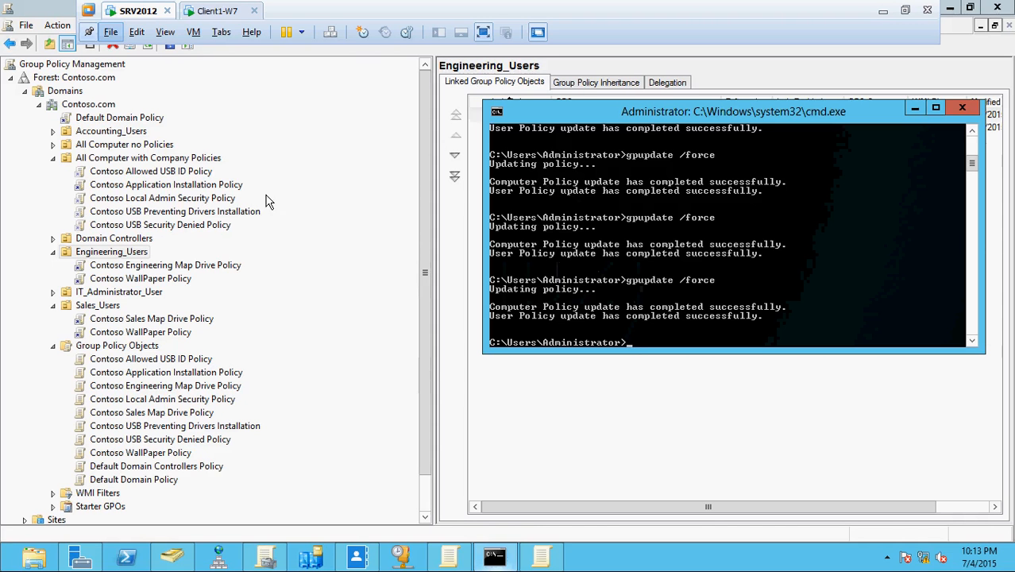
{"action": "left_click", "coordinate": [211, 10]}
{"action": "left_click", "coordinate": [21, 557]}
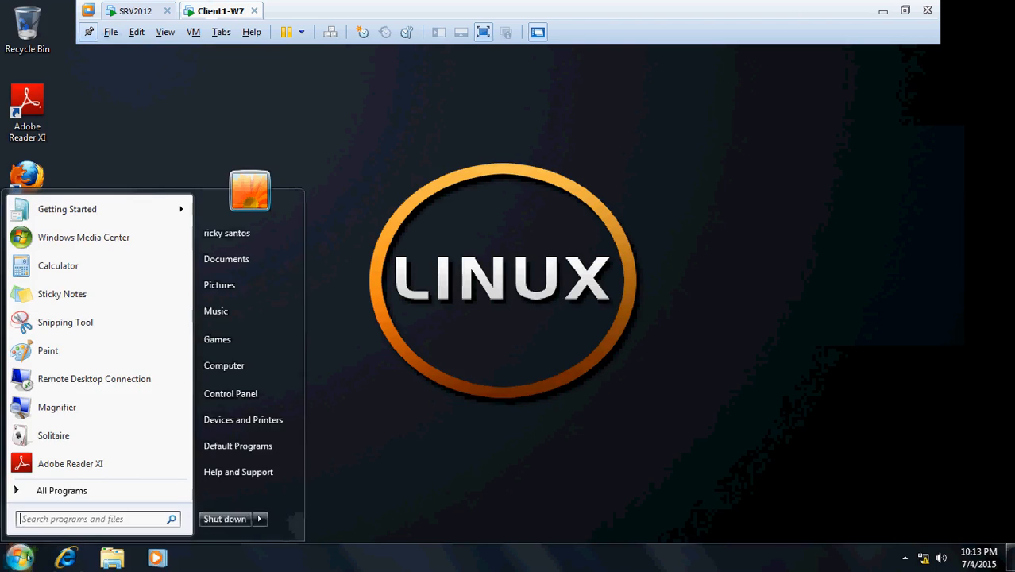
{"action": "left_click", "coordinate": [259, 519]}
{"action": "left_click", "coordinate": [337, 448]}
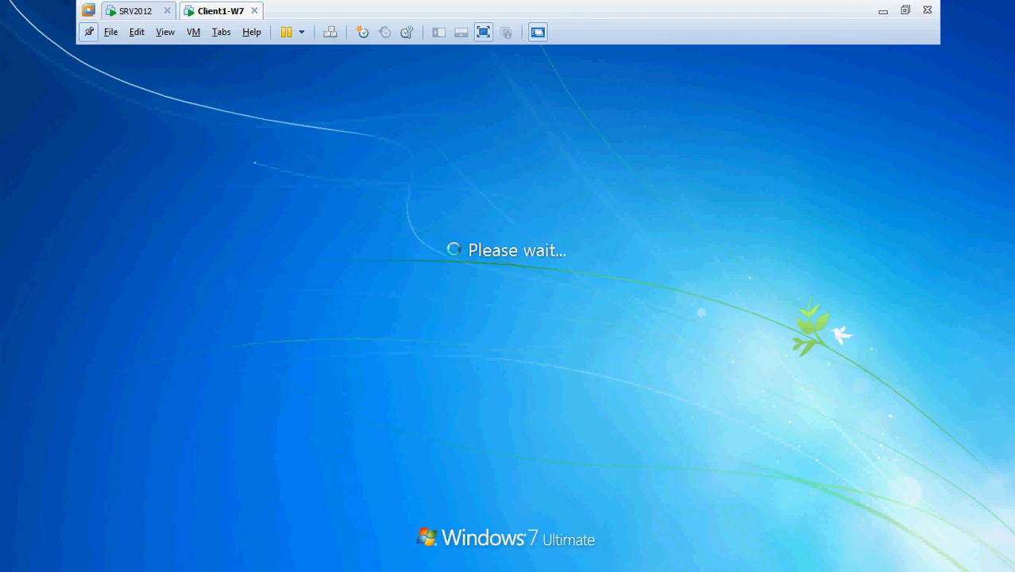
Log on to the client as a second Engineering user via Other User, then return to SRV2012.
{"action": "left_click", "coordinate": [166, 32]}
{"action": "mouse_move", "coordinate": [194, 32]}
{"action": "left_click", "coordinate": [238, 106]}
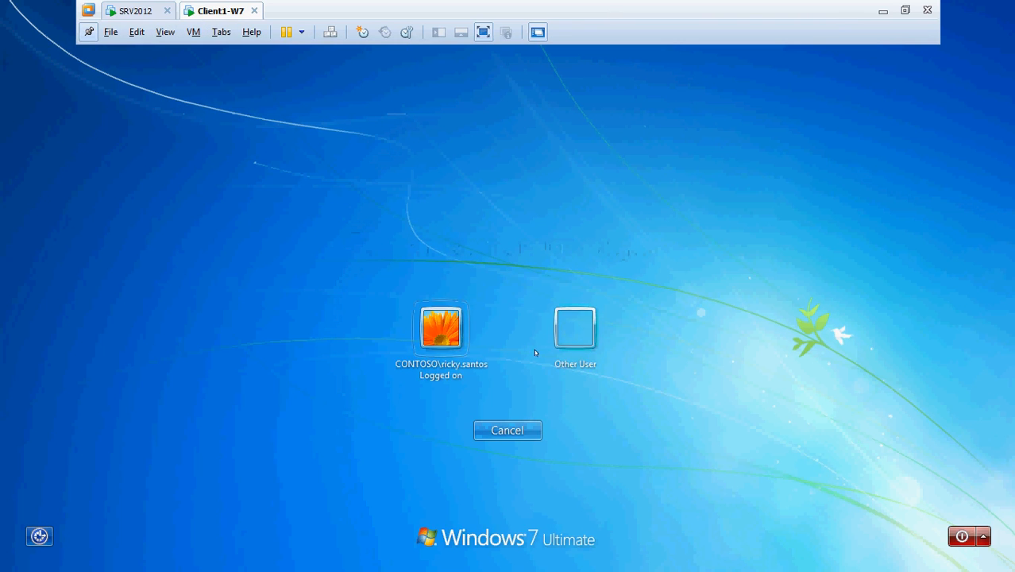
{"action": "left_click", "coordinate": [560, 339]}
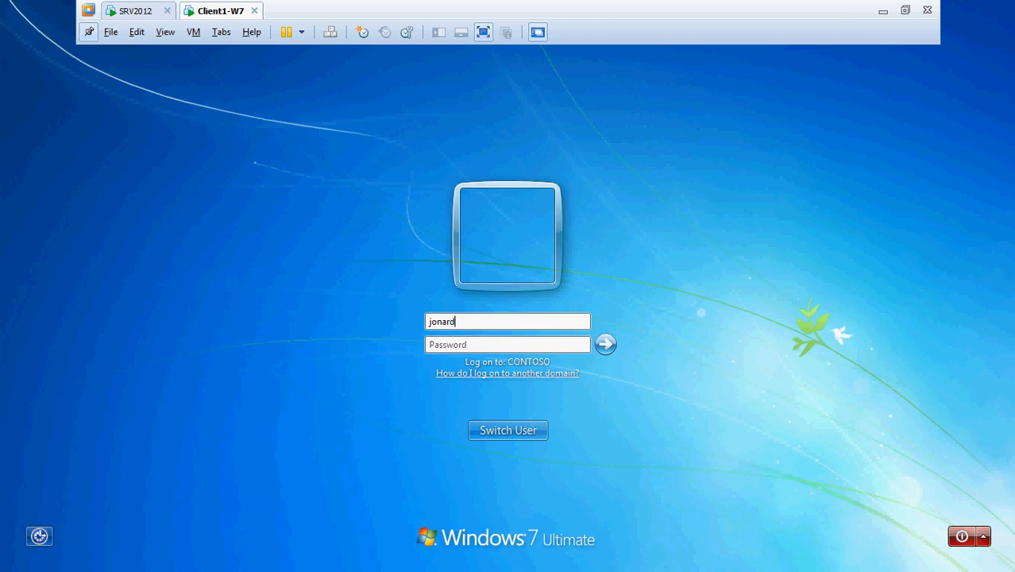
{"action": "key", "text": "Return"}
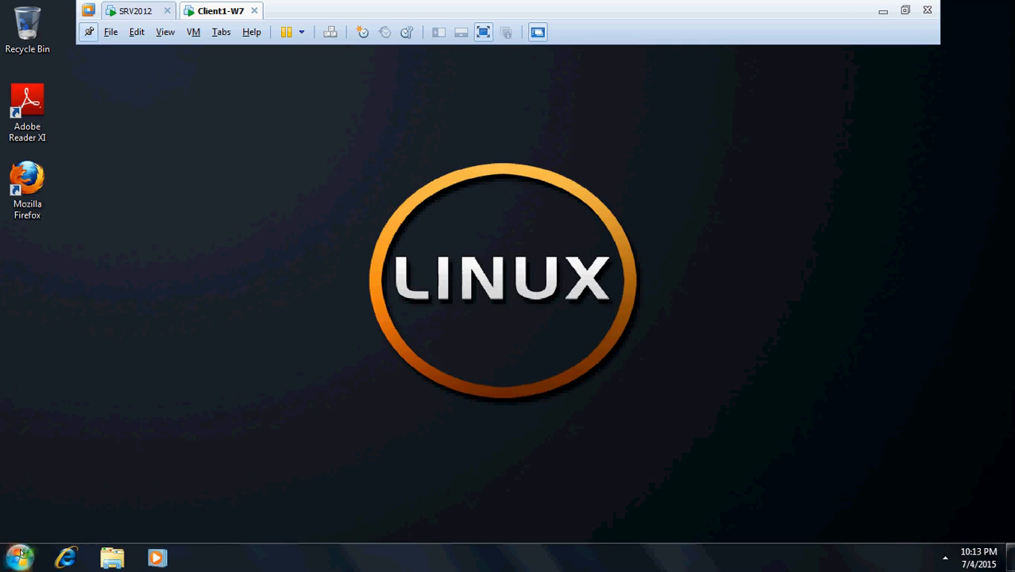
{"action": "left_click", "coordinate": [19, 556]}
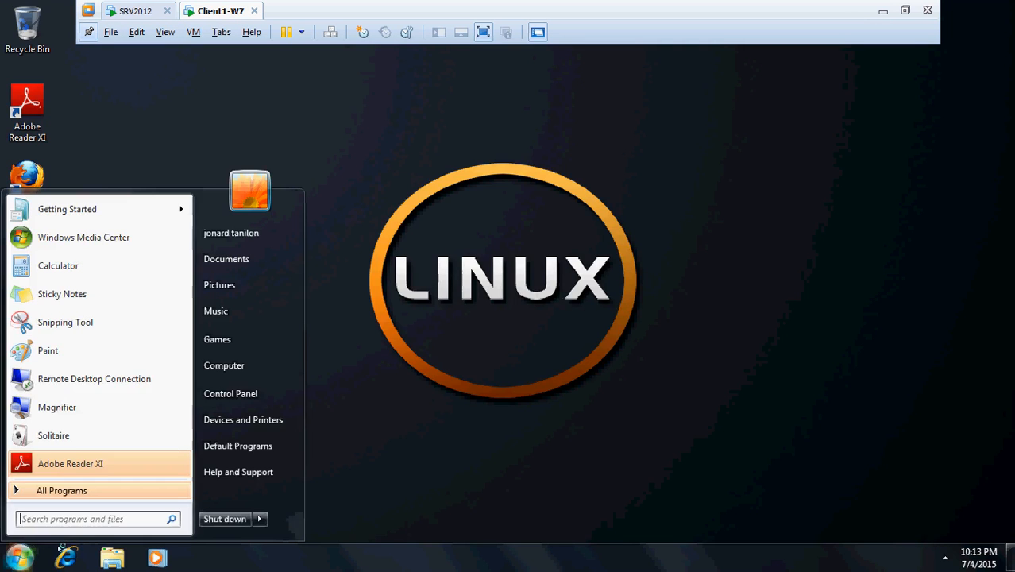
{"action": "left_click", "coordinate": [120, 9]}
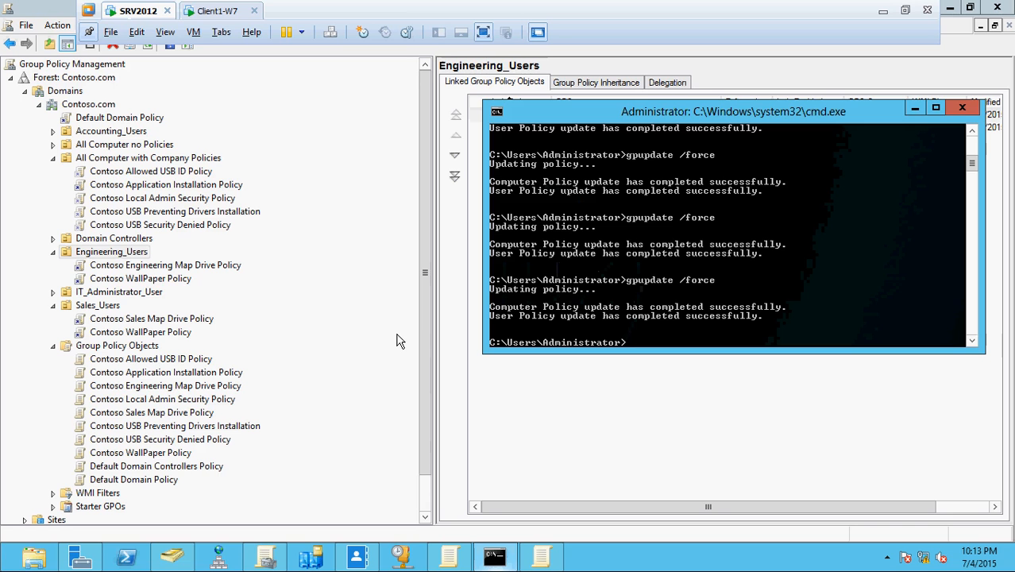
Inspect the Desktop Wallpaper setting in Contoso WallPaper Policy's editor, then close it.
{"action": "right_click", "coordinate": [153, 281]}
{"action": "left_click", "coordinate": [170, 291]}
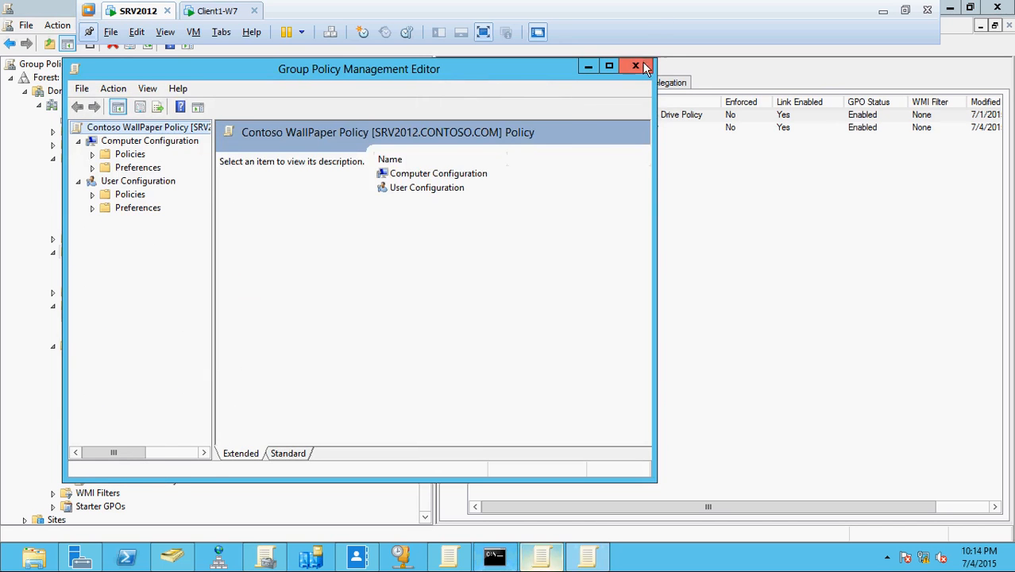
{"action": "left_click", "coordinate": [636, 65]}
{"action": "left_click", "coordinate": [541, 558]}
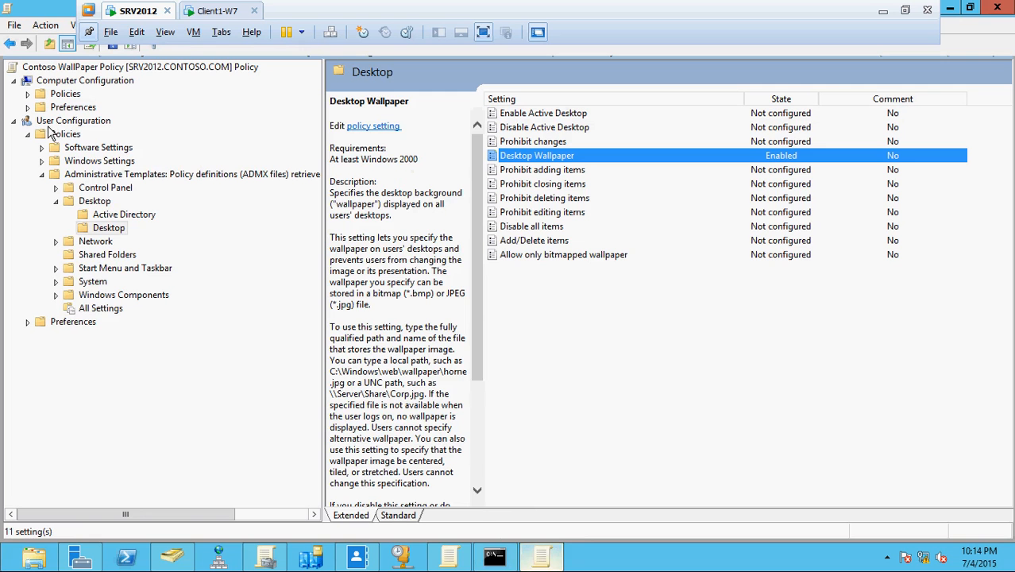
{"action": "left_click", "coordinate": [970, 9]}
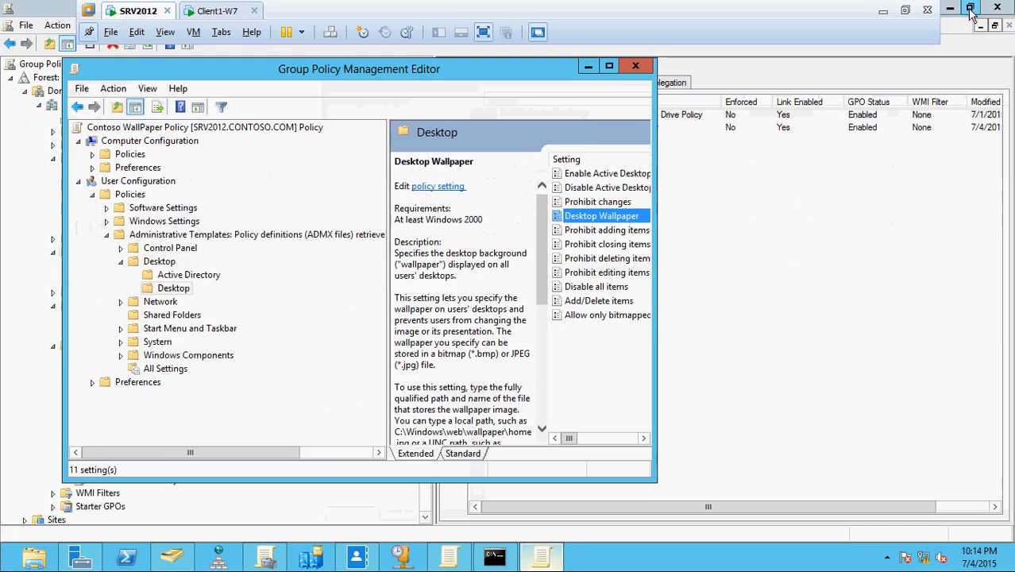
{"action": "left_click", "coordinate": [635, 65]}
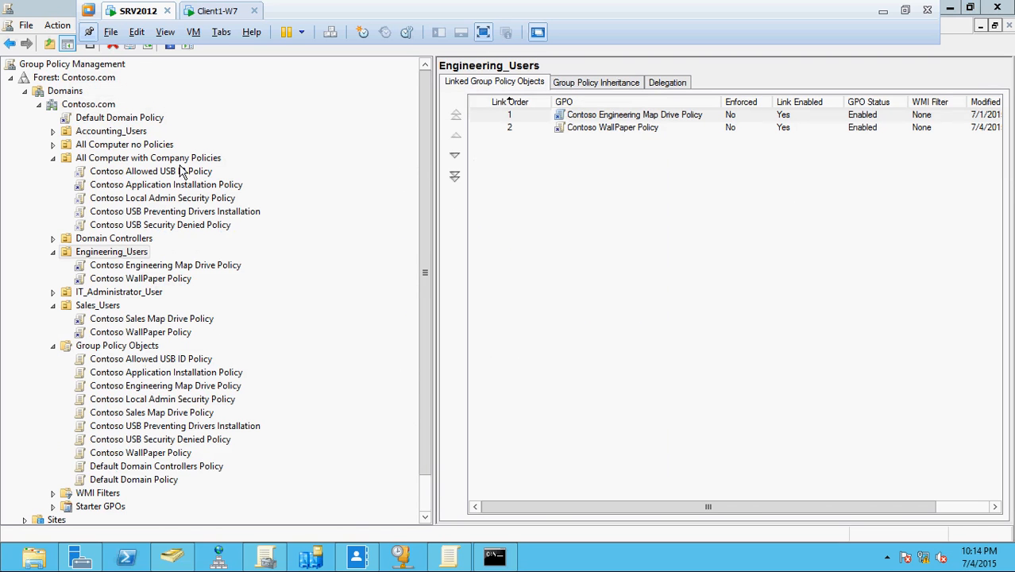
List the Sales_Users members in Active Directory Users and Computers, then go to the client.
{"action": "left_click", "coordinate": [219, 561]}
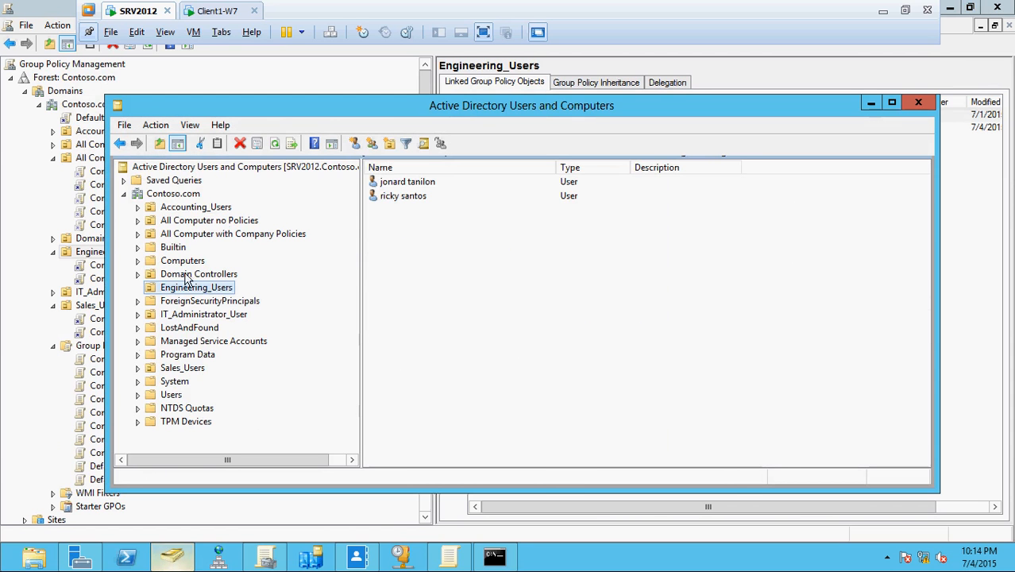
{"action": "left_click_drag", "start_coordinate": [242, 111], "coordinate": [404, 82]}
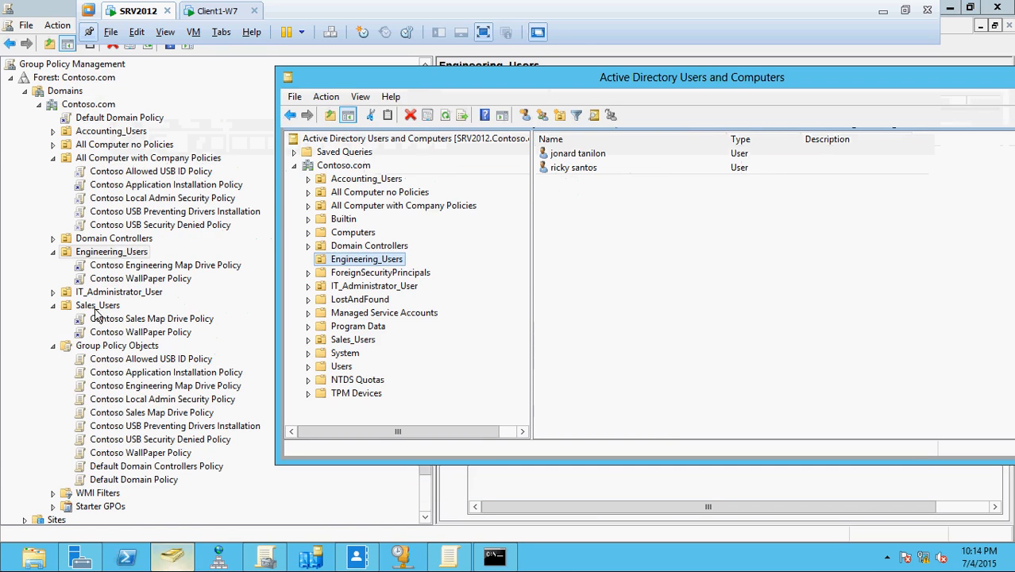
{"action": "left_click", "coordinate": [354, 342]}
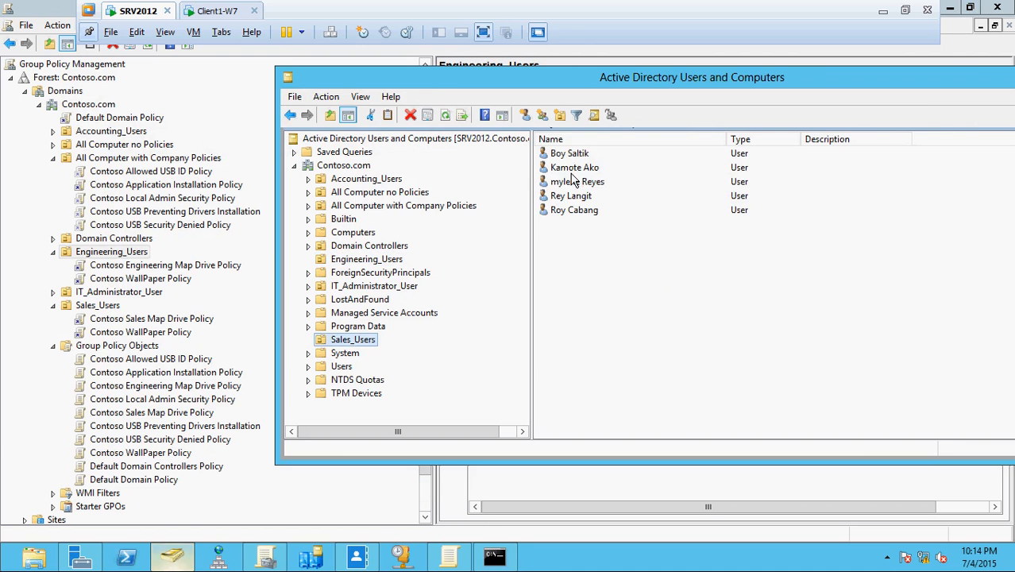
{"action": "left_click", "coordinate": [208, 12]}
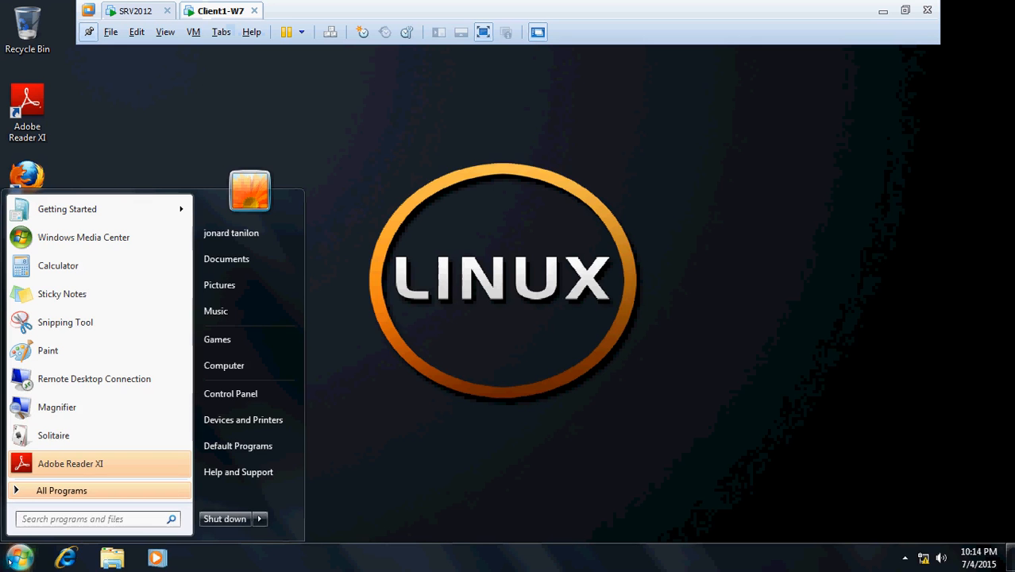
Log off the client and sign in as a Sales_Users member through Other User.
{"action": "left_click", "coordinate": [259, 519]}
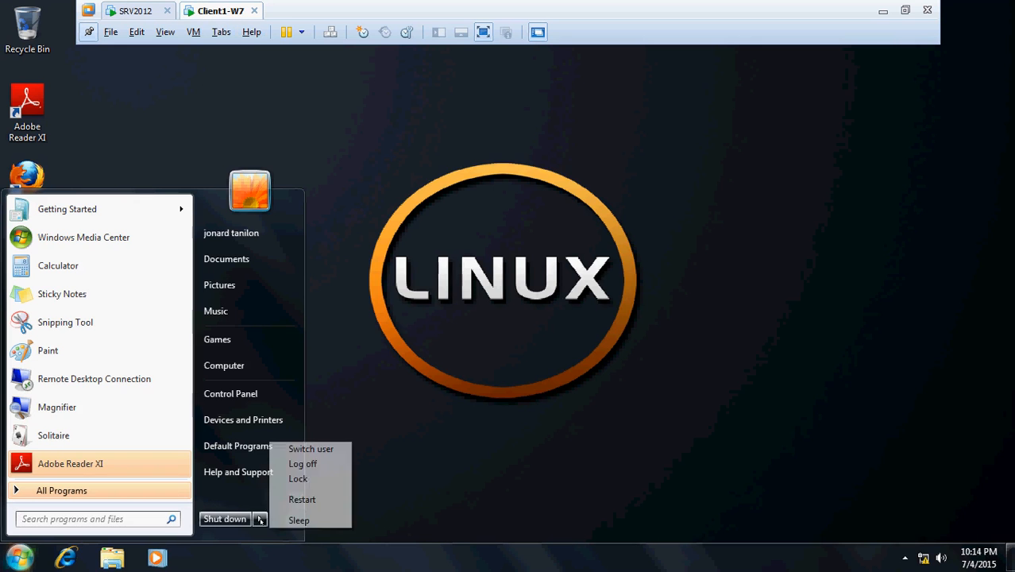
{"action": "left_click", "coordinate": [316, 463]}
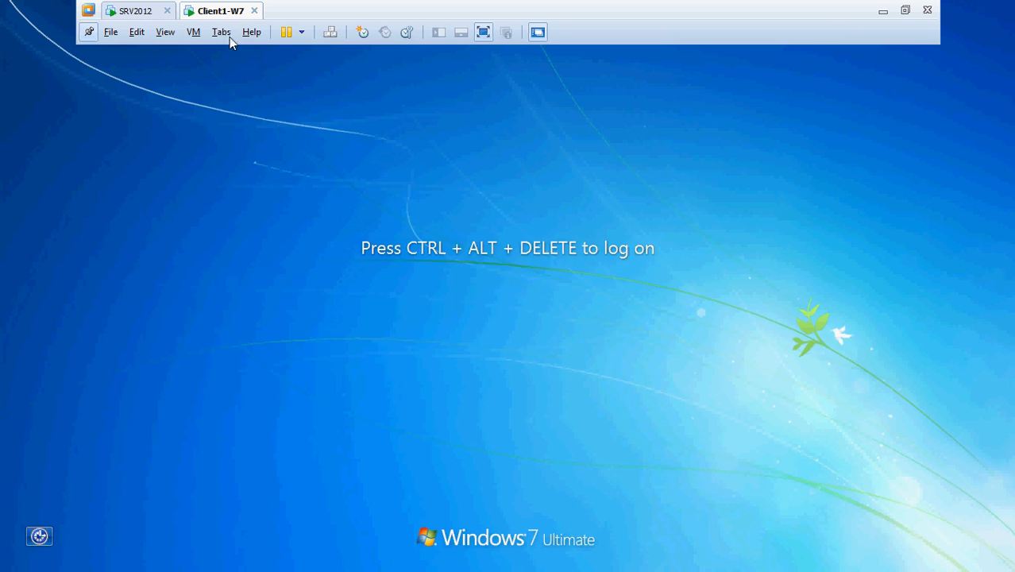
{"action": "left_click", "coordinate": [193, 32]}
{"action": "left_click", "coordinate": [227, 104]}
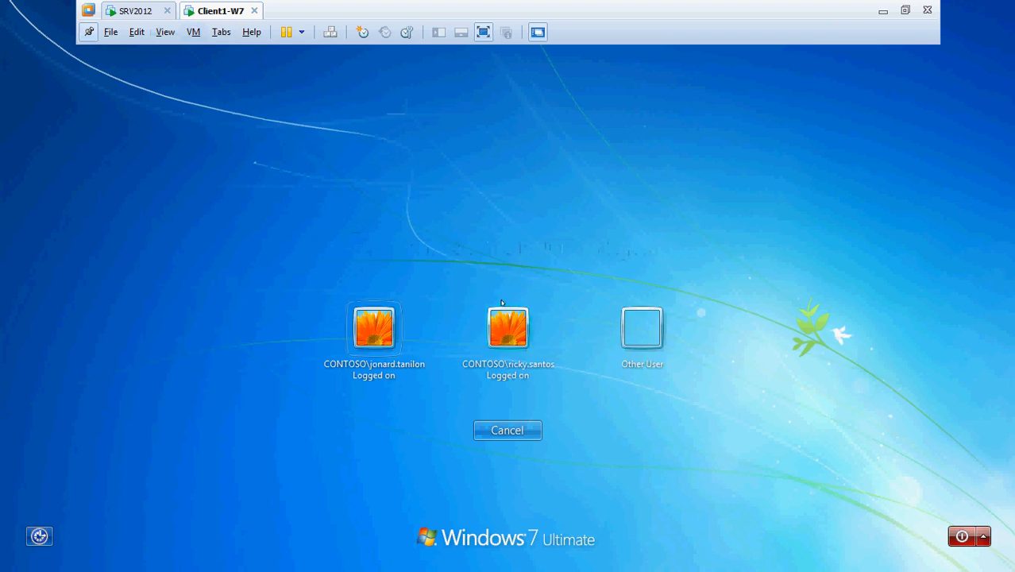
{"action": "left_click", "coordinate": [628, 341]}
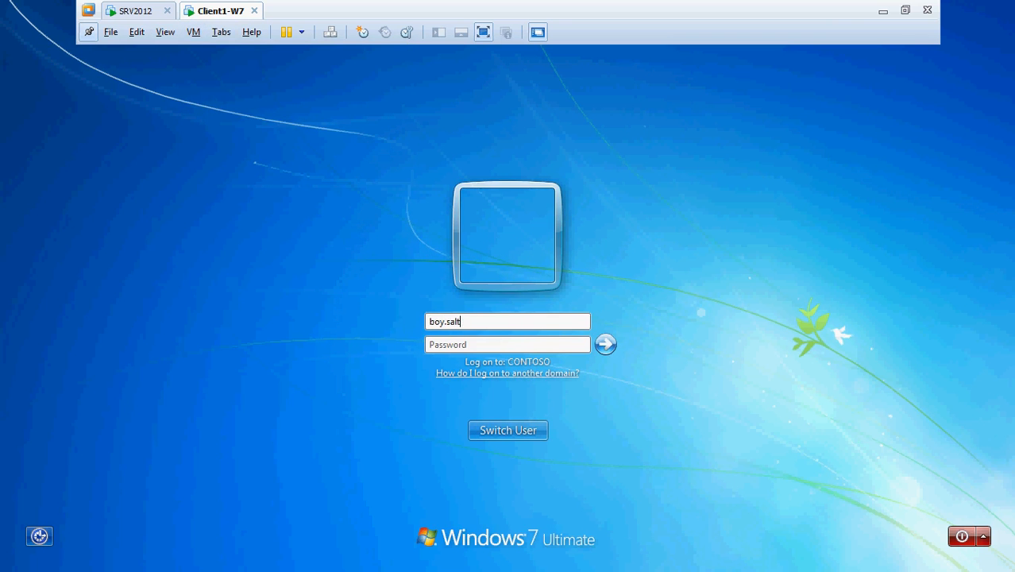
{"action": "type", "text": "Pa"}
{"action": "key", "text": "Return"}
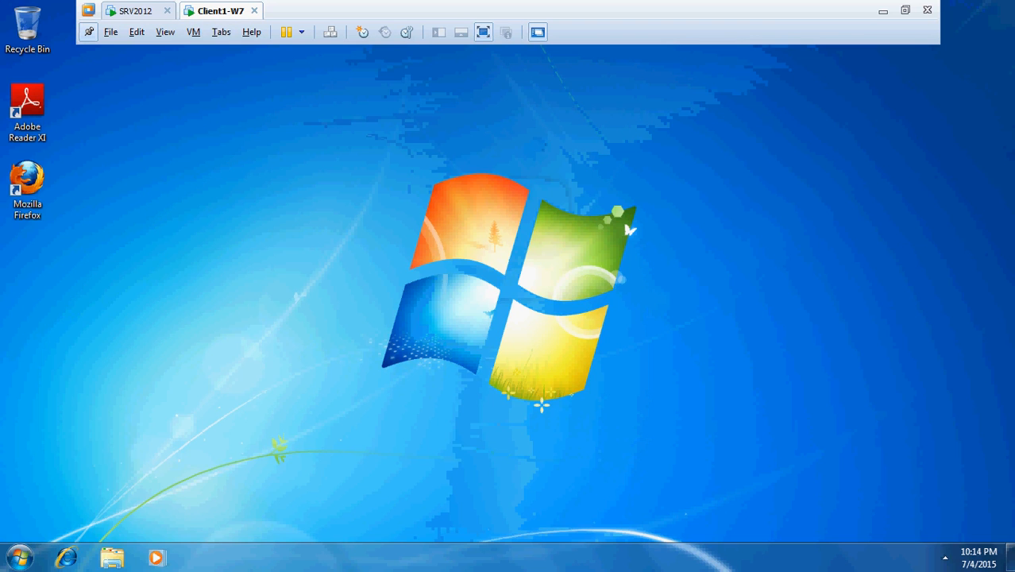
Refresh the desktop to confirm the default Windows wallpaper, then return to the server.
{"action": "key", "text": "super"}
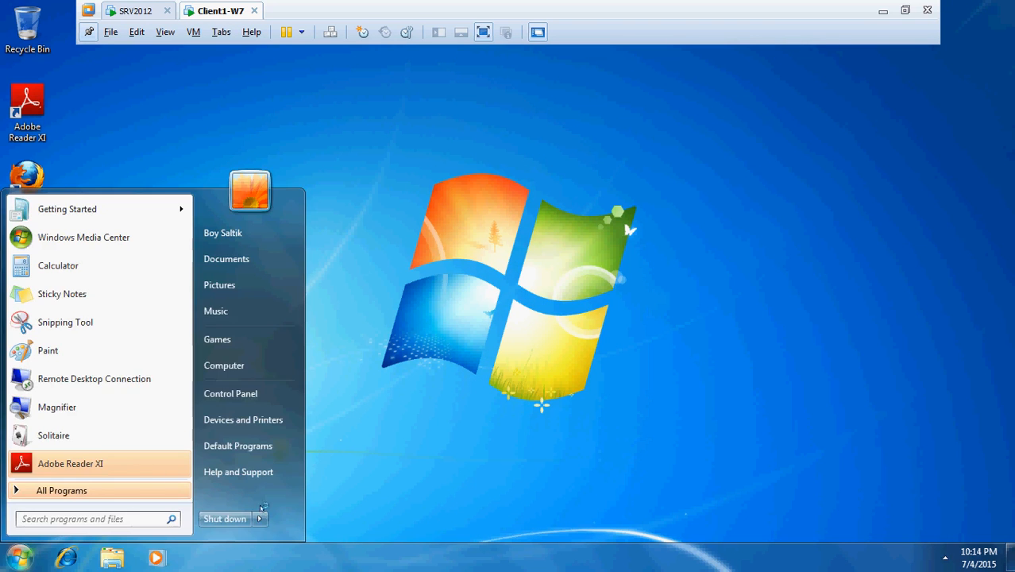
{"action": "left_click", "coordinate": [332, 478]}
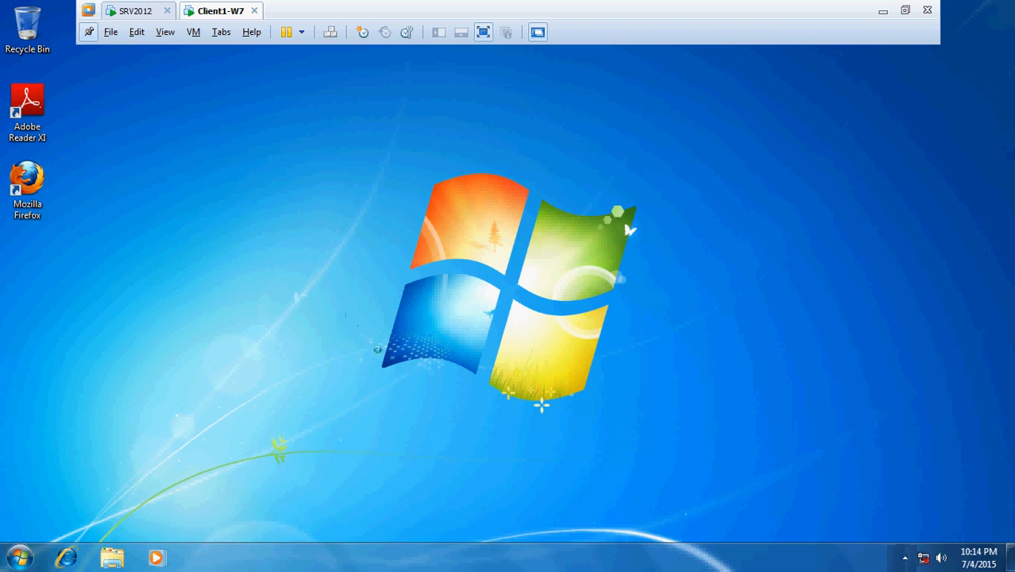
{"action": "right_click", "coordinate": [341, 311]}
{"action": "left_click", "coordinate": [387, 352]}
{"action": "left_click", "coordinate": [19, 558]}
{"action": "left_click", "coordinate": [390, 347]}
{"action": "left_click", "coordinate": [135, 11]}
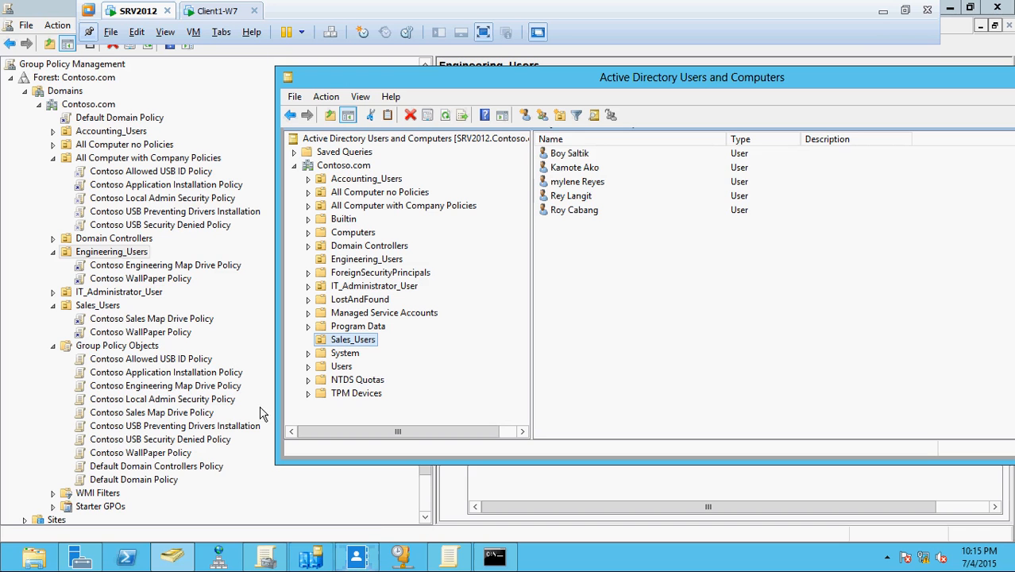
Confirm Contoso WallPaper Policy is linked under Sales_Users and Engineering_Users, then switch to Client1-W7.
{"action": "left_click", "coordinate": [109, 307]}
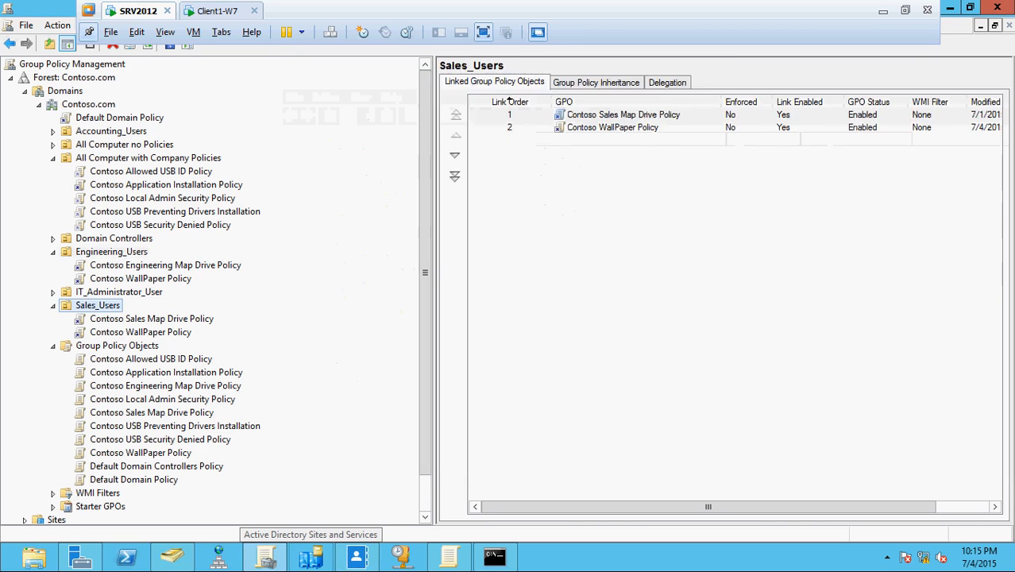
{"action": "left_click", "coordinate": [130, 334]}
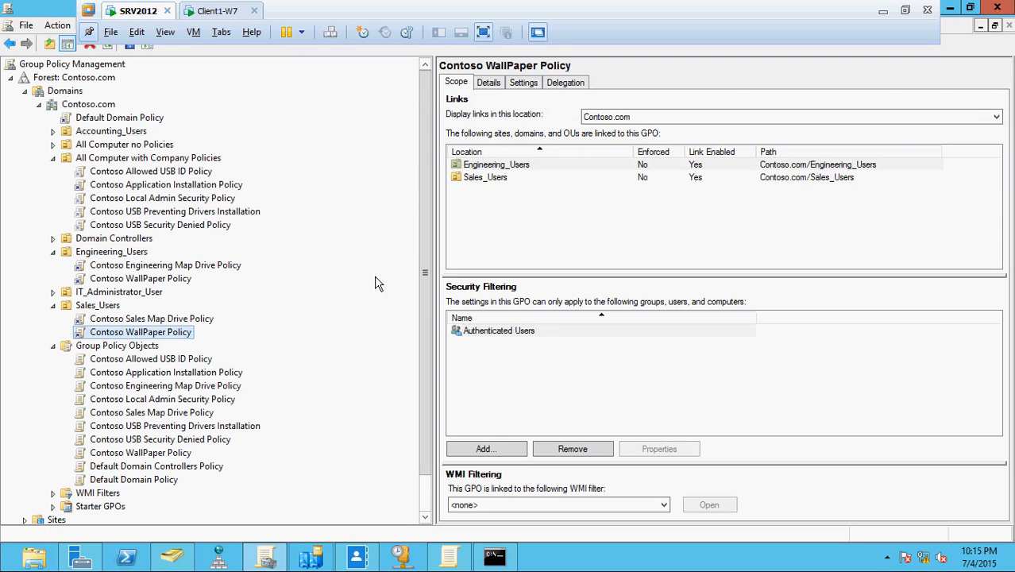
{"action": "left_click", "coordinate": [108, 307]}
{"action": "left_click", "coordinate": [135, 278]}
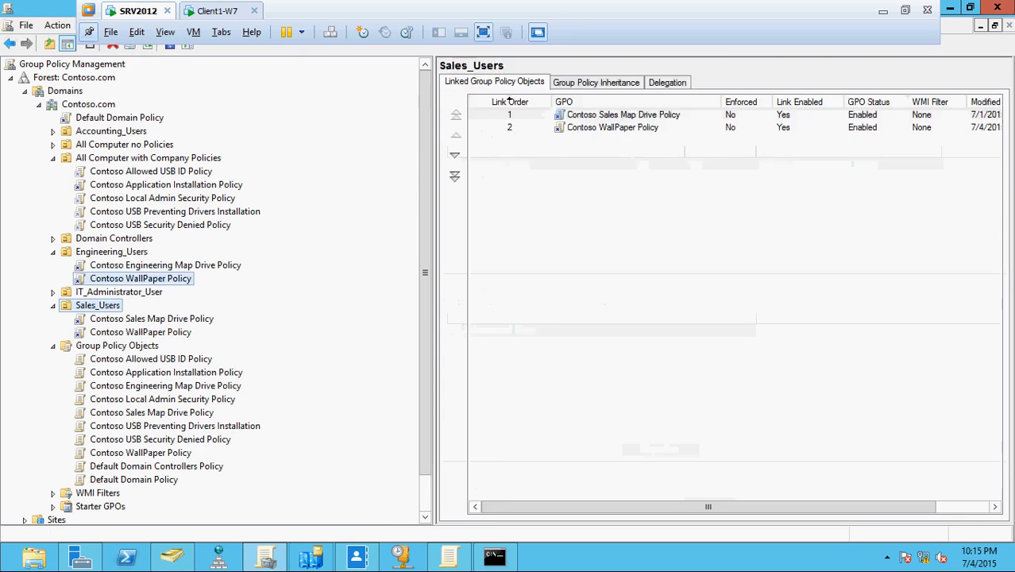
{"action": "left_click", "coordinate": [111, 251]}
{"action": "left_click", "coordinate": [216, 11]}
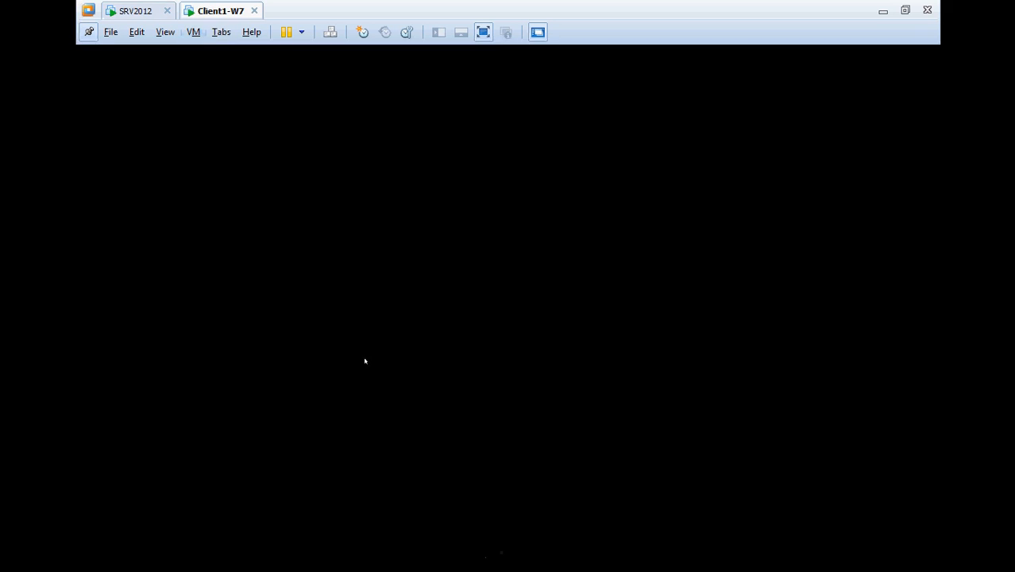
Run gpupdate /force from a new cmd Command Prompt on the client.
{"action": "left_click", "coordinate": [8, 554]}
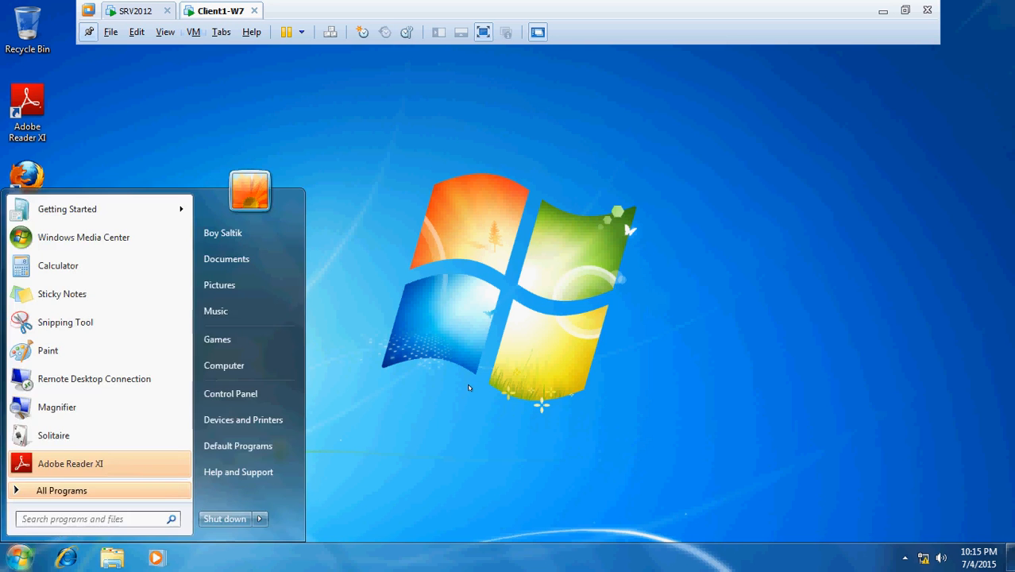
{"action": "left_click", "coordinate": [469, 388]}
{"action": "key", "text": "super+r"}
{"action": "type", "text": "cmd"}
{"action": "key", "text": "Return"}
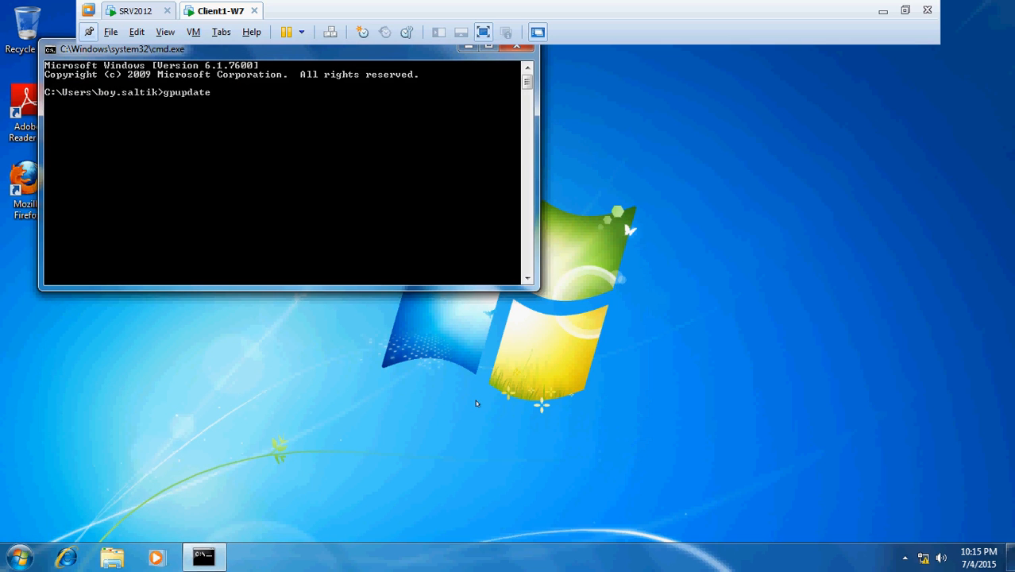
{"action": "type", "text": "gpupdate /force"}
{"action": "key", "text": "Return"}
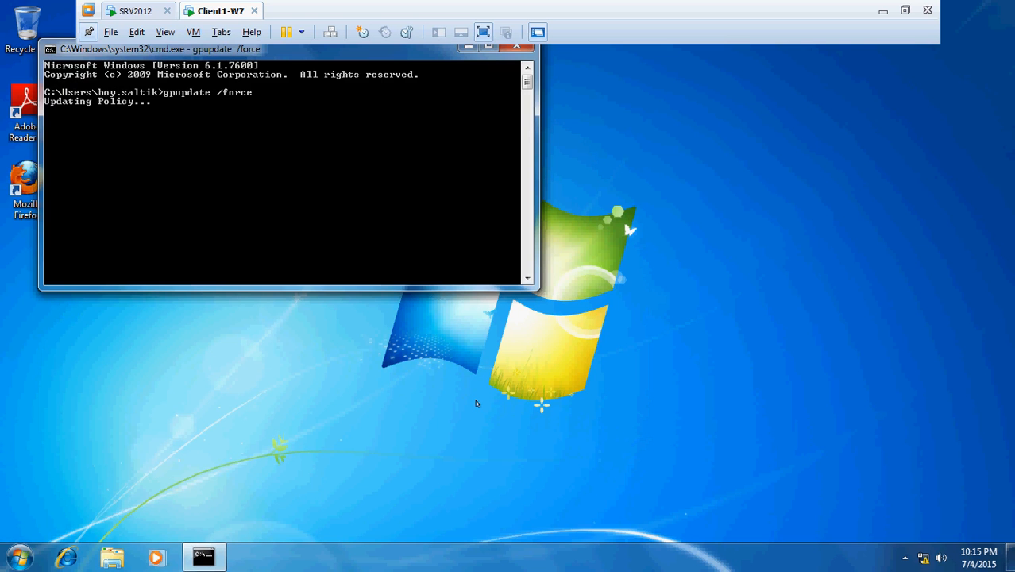
Apply the default Windows 7 theme through Personalize.
{"action": "right_click", "coordinate": [607, 281]}
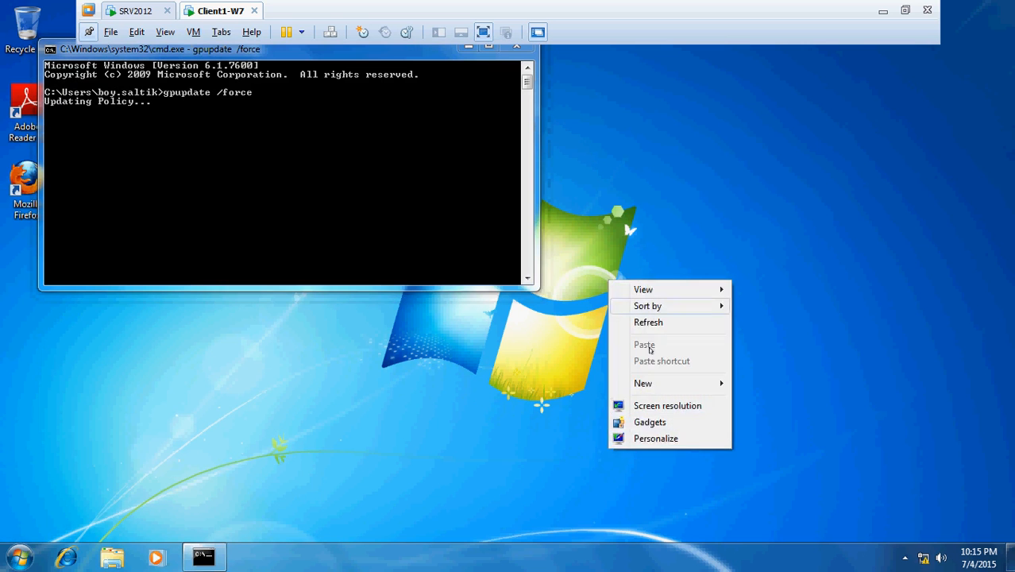
{"action": "left_click", "coordinate": [645, 438]}
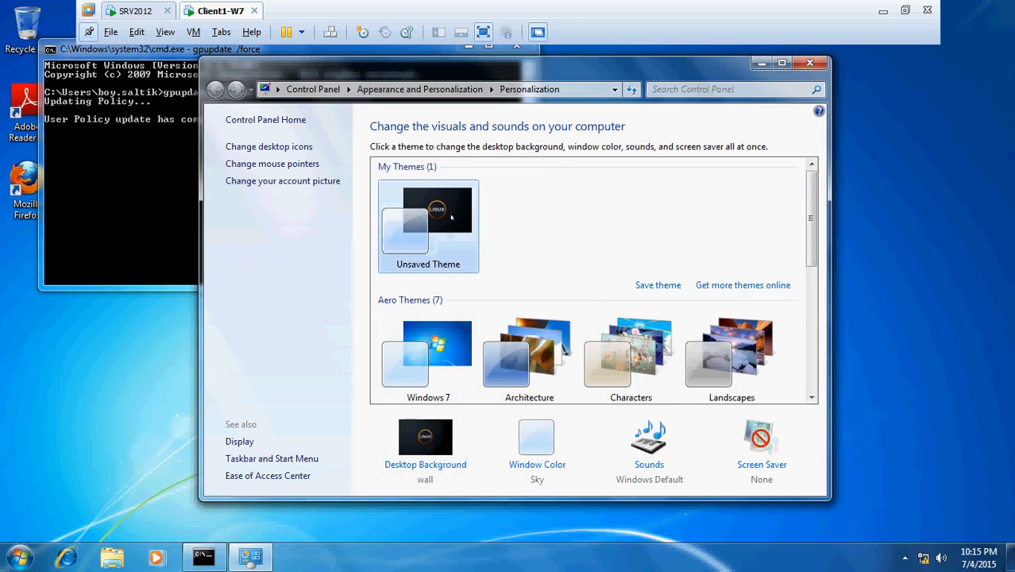
{"action": "left_click", "coordinate": [143, 206]}
{"action": "left_click", "coordinate": [608, 188]}
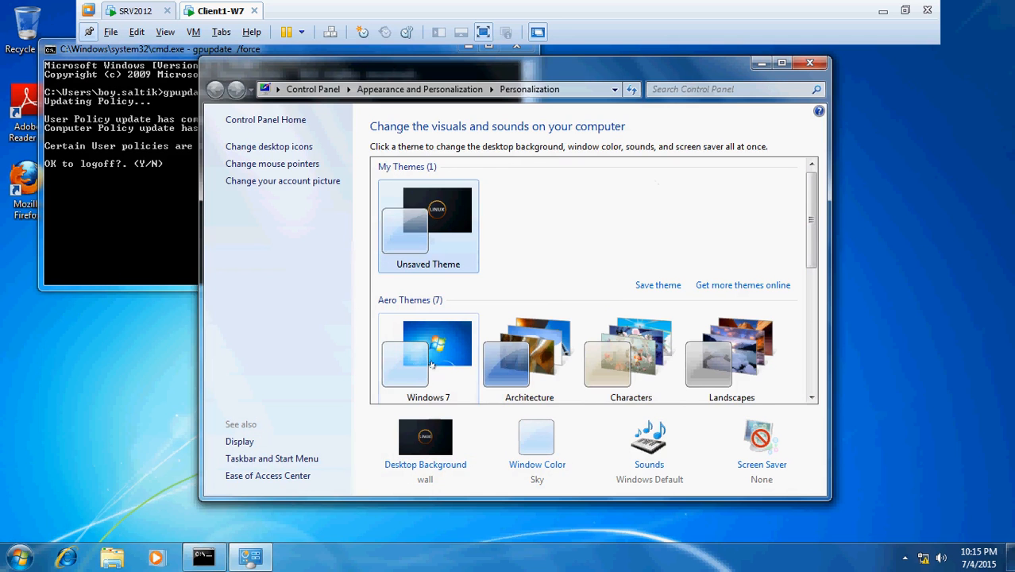
{"action": "left_click", "coordinate": [464, 356]}
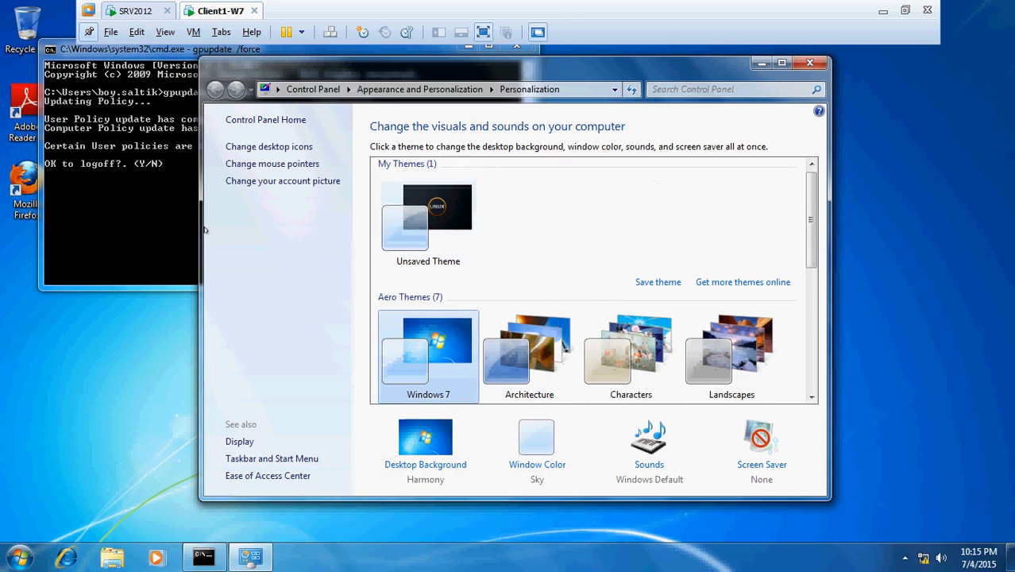
Answer Y to the gpupdate logoff prompt.
{"action": "left_click", "coordinate": [175, 224]}
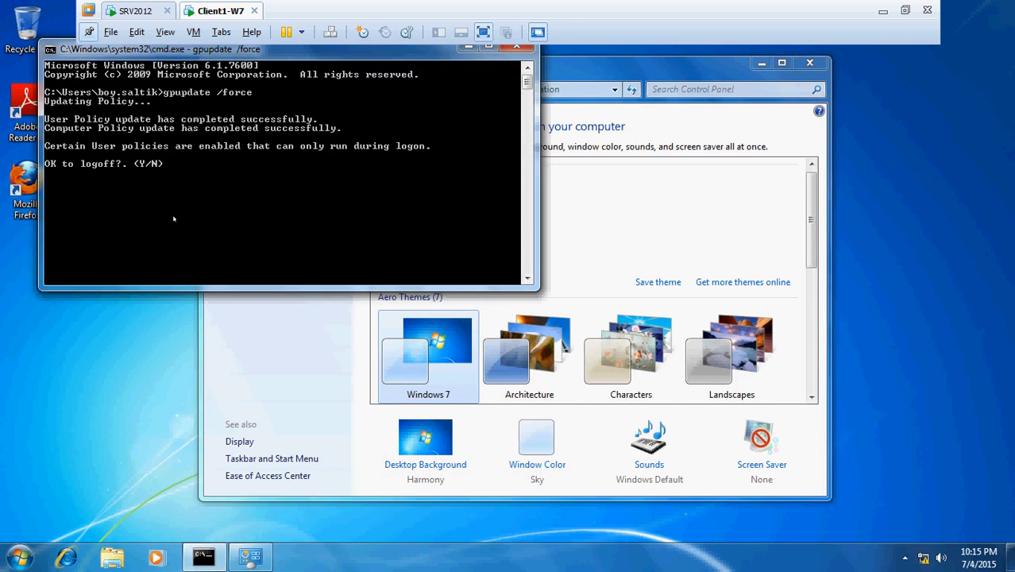
{"action": "type", "text": "y"}
{"action": "key", "text": "Return"}
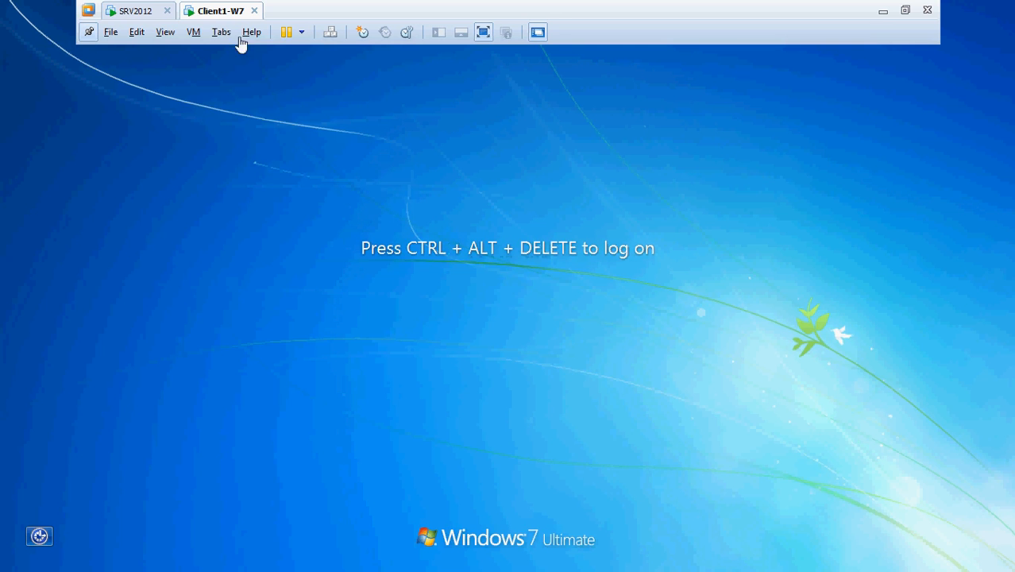
Log back on as the Sales domain user and verify the LINUX wallpaper and network status.
{"action": "left_click", "coordinate": [193, 31]}
{"action": "left_click", "coordinate": [265, 106]}
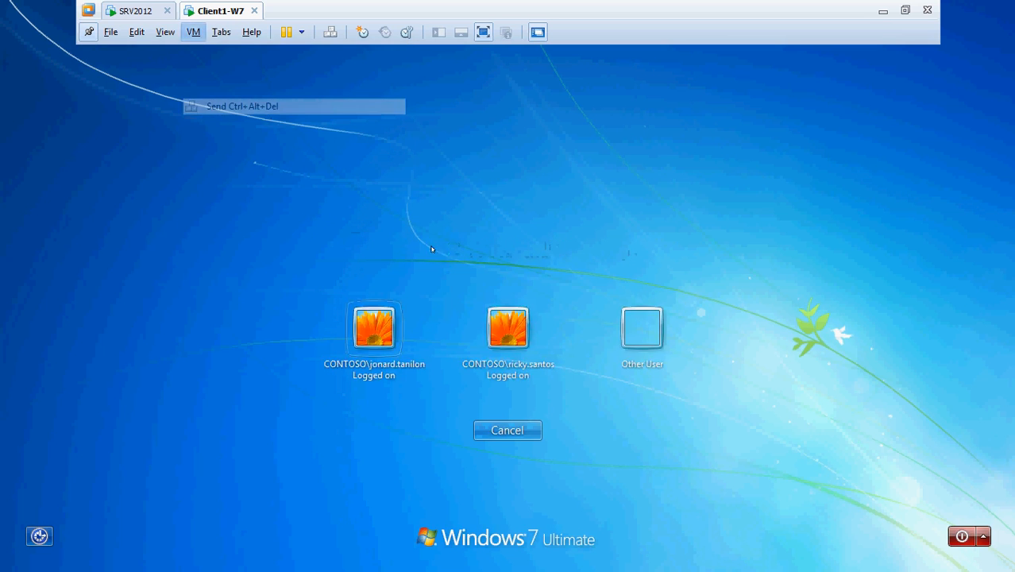
{"action": "left_click", "coordinate": [637, 343]}
{"action": "type", "text": "b"}
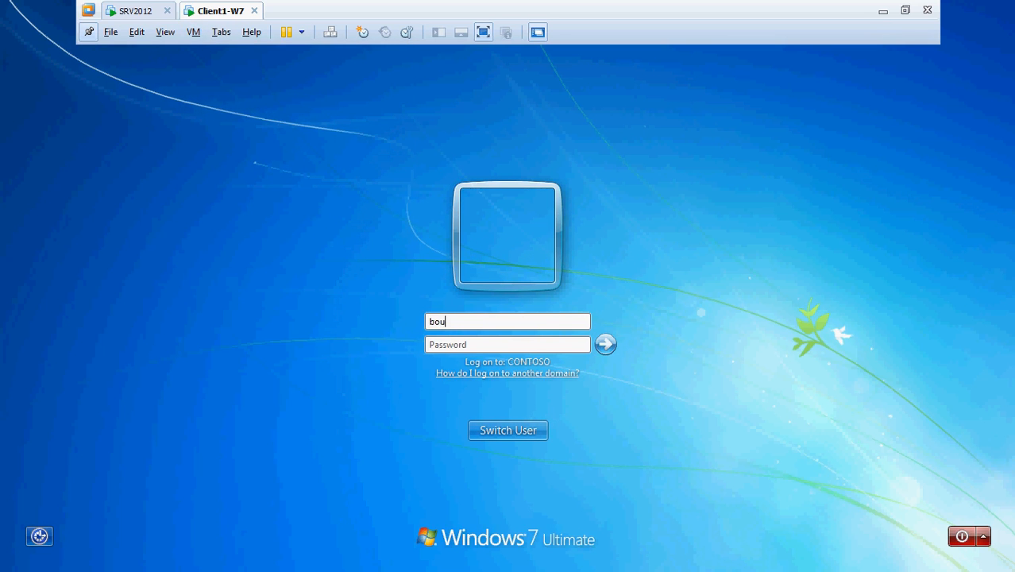
{"action": "type", "text": "oy.sal****"}
{"action": "key", "text": "Return"}
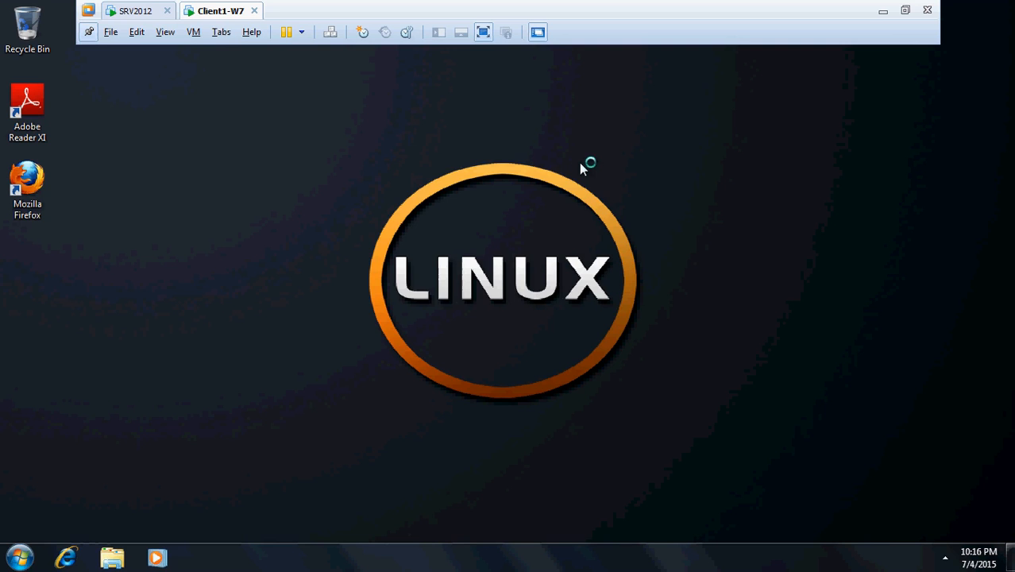
{"action": "left_click", "coordinate": [20, 558]}
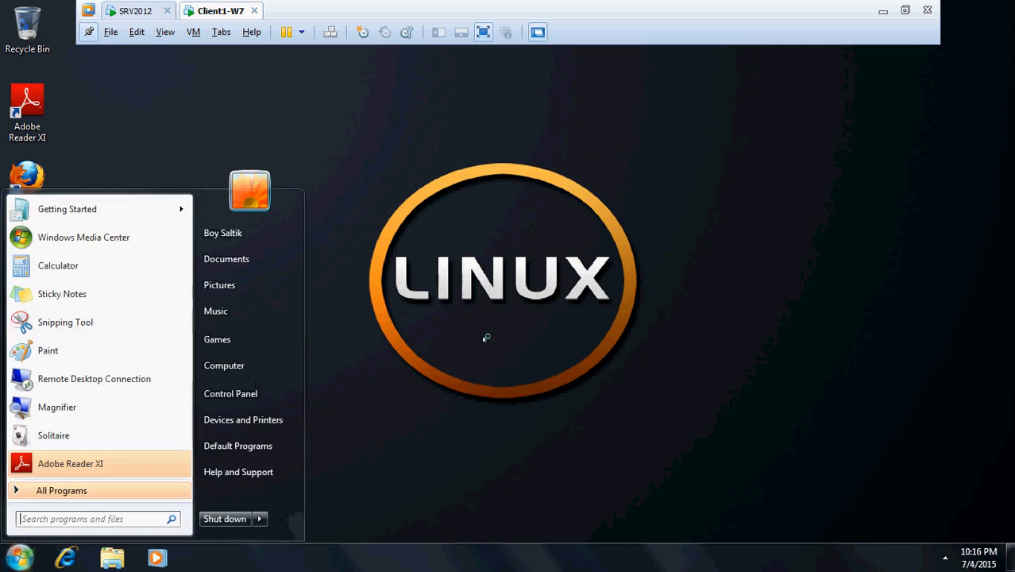
{"action": "left_click", "coordinate": [20, 558]}
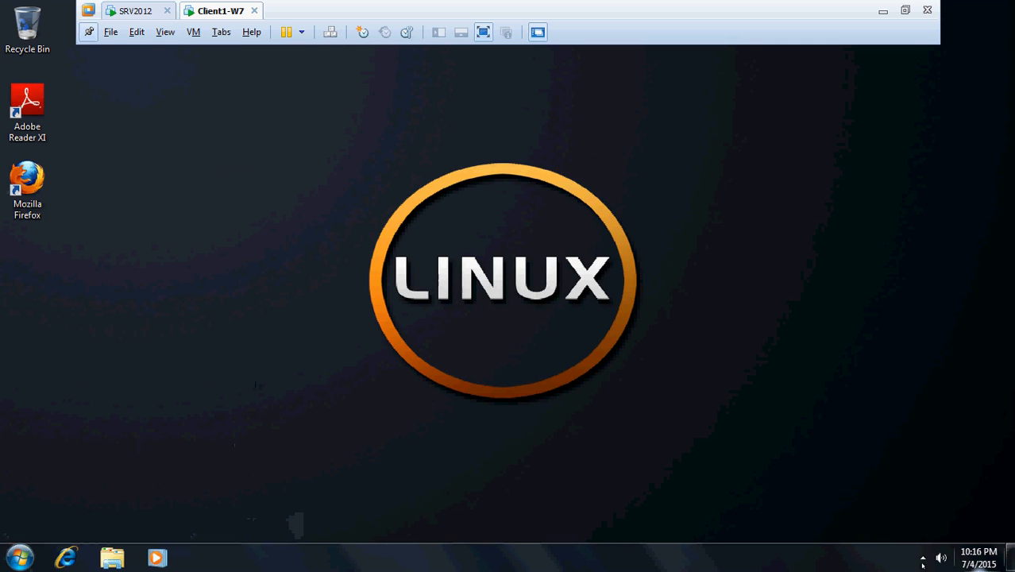
{"action": "left_click", "coordinate": [923, 559]}
{"action": "left_click", "coordinate": [662, 357]}
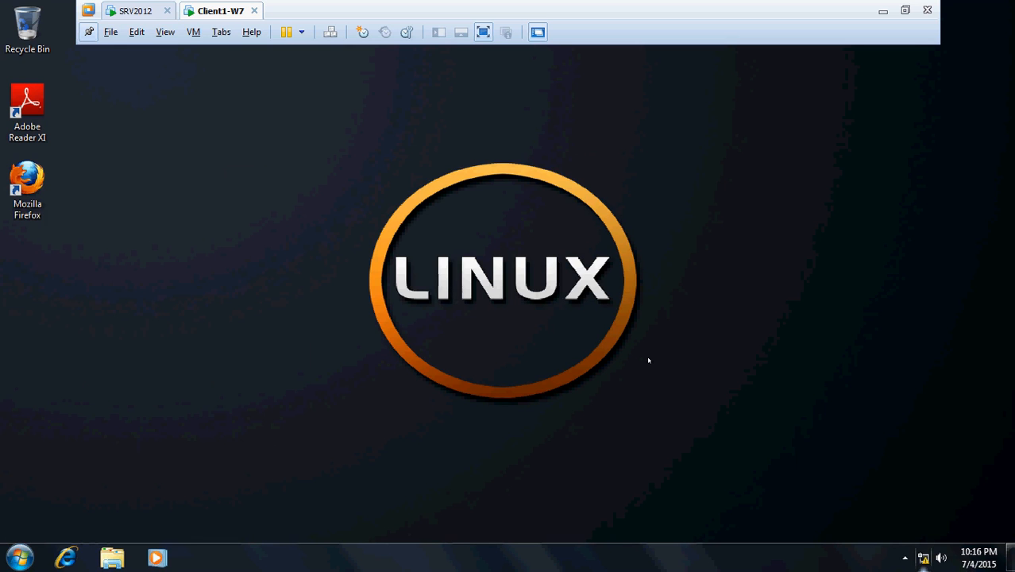
Shut down the Windows 7 client anyway and return to SRV2012.
{"action": "left_click", "coordinate": [20, 558]}
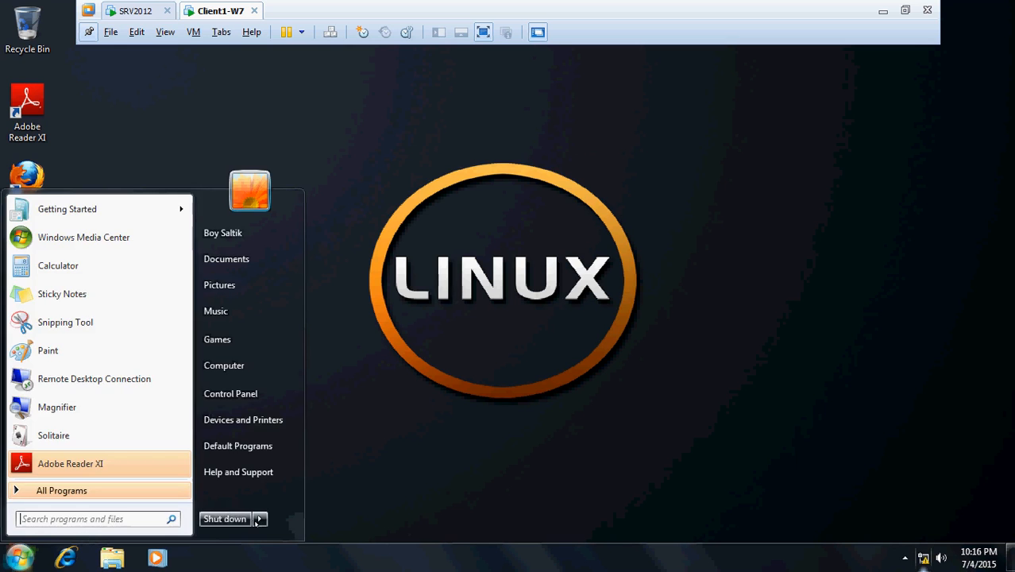
{"action": "left_click", "coordinate": [238, 519]}
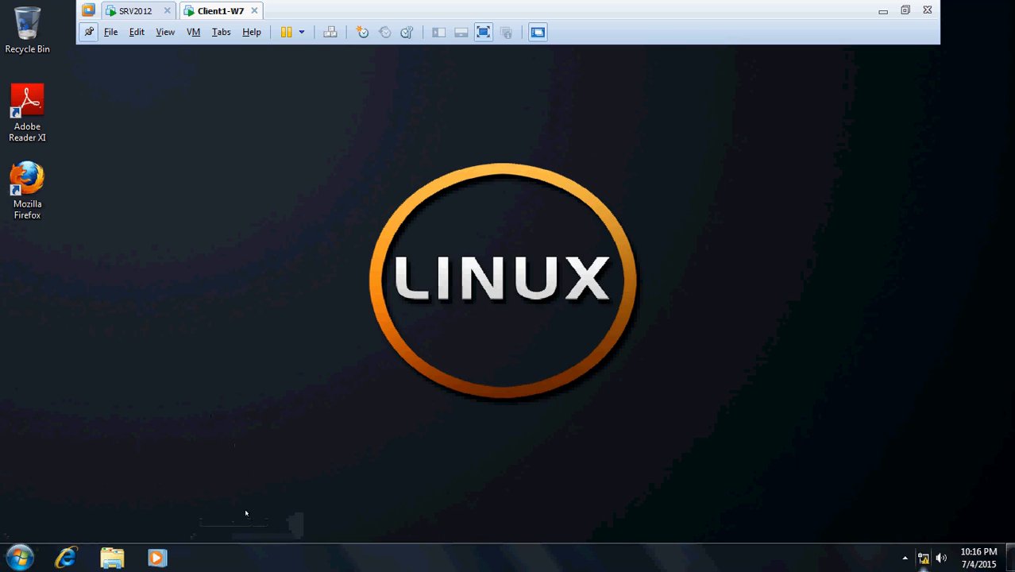
{"action": "left_click", "coordinate": [581, 343]}
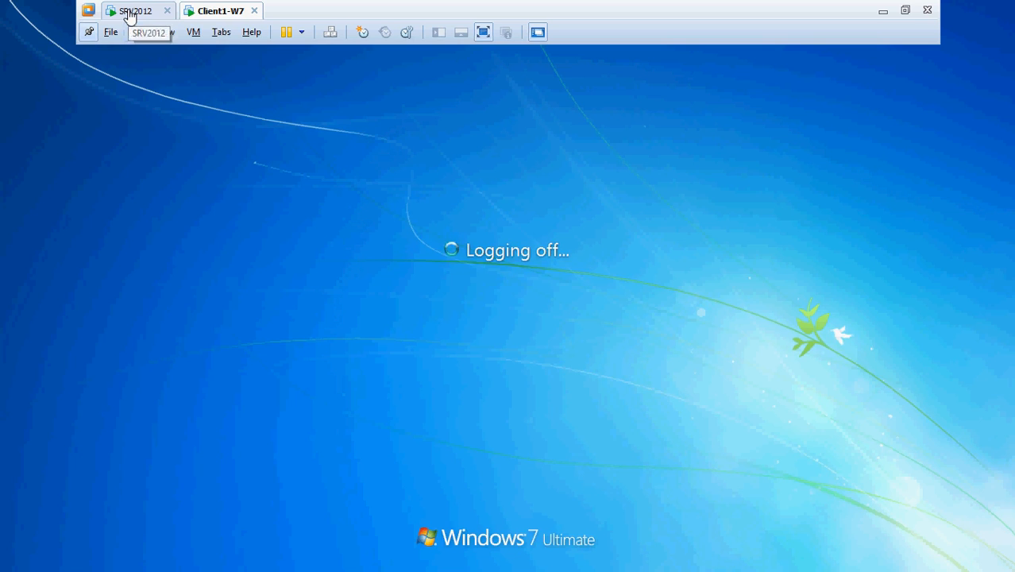
{"action": "left_click", "coordinate": [128, 13]}
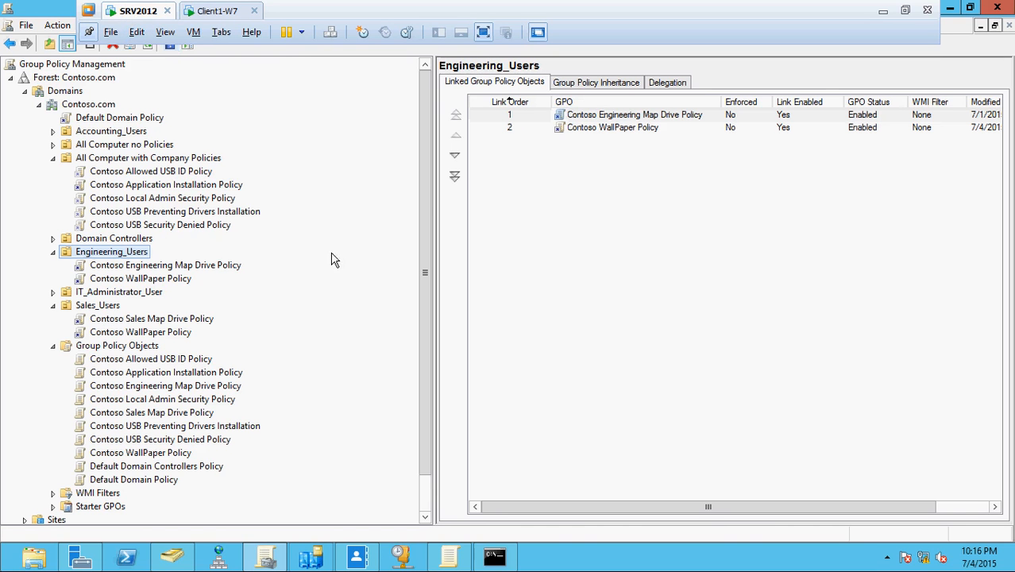
Shut down SRV2012 with reason Other (Unplanned) and minimize VMware Workstation.
{"action": "left_click", "coordinate": [195, 32]}
{"action": "mouse_move", "coordinate": [382, 51]}
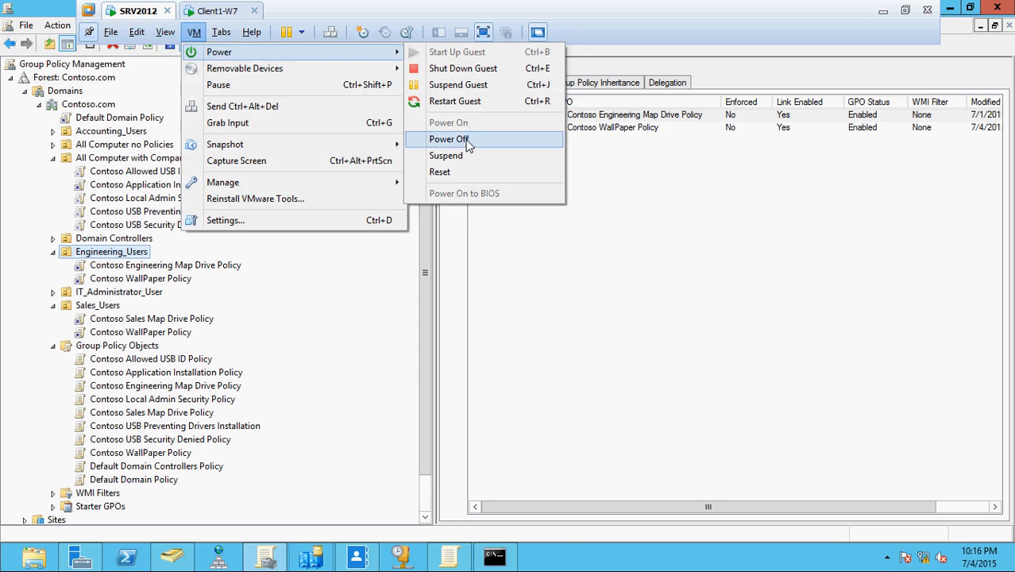
{"action": "left_click", "coordinate": [245, 111]}
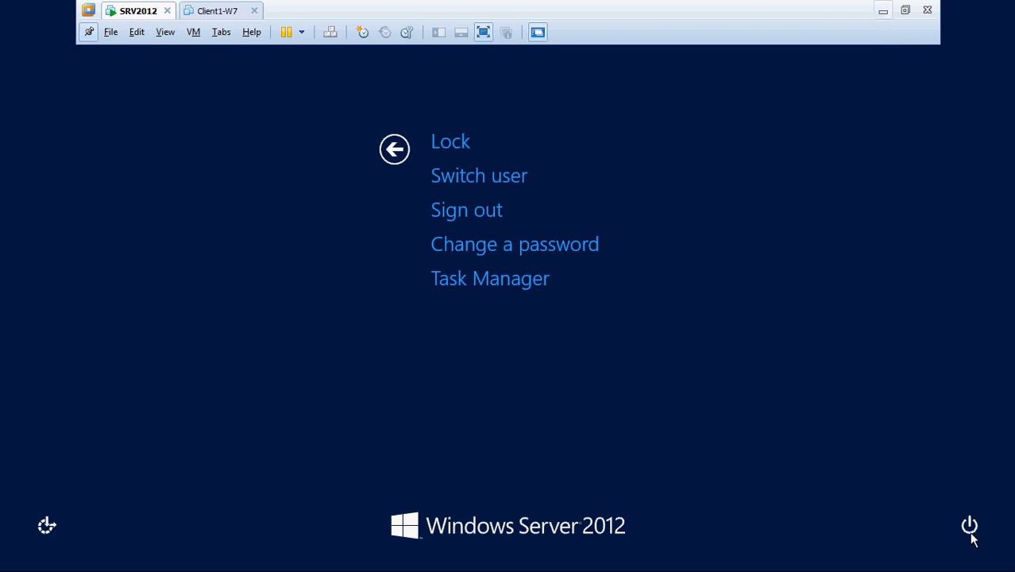
{"action": "left_click", "coordinate": [970, 527]}
{"action": "left_click", "coordinate": [956, 463]}
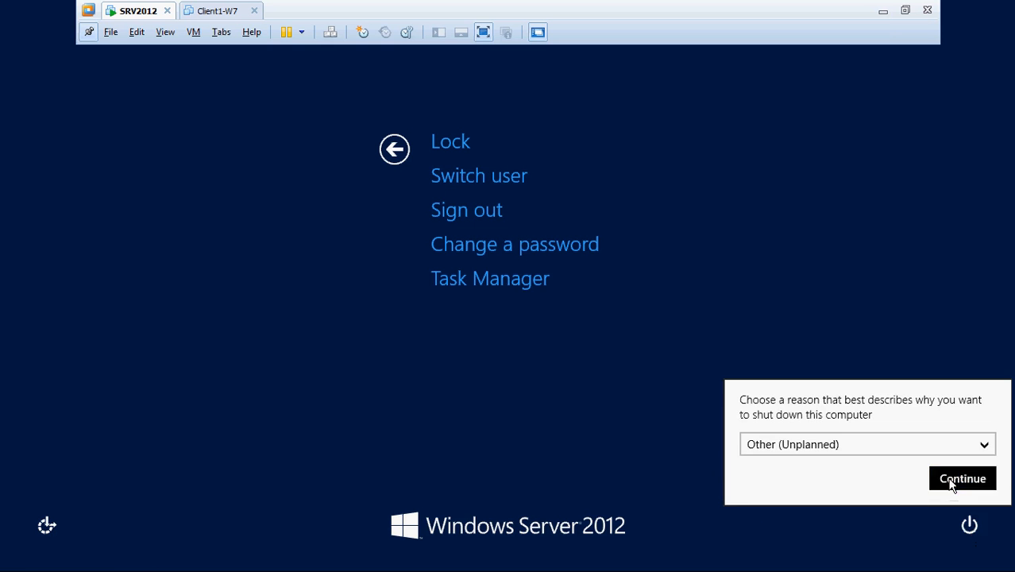
{"action": "left_click", "coordinate": [953, 483]}
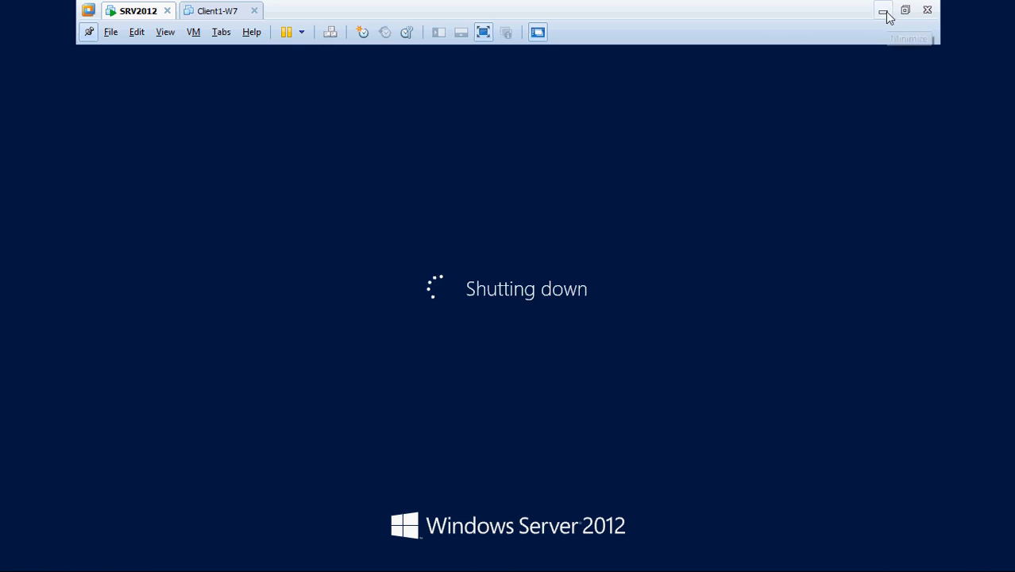
{"action": "left_click", "coordinate": [884, 12]}
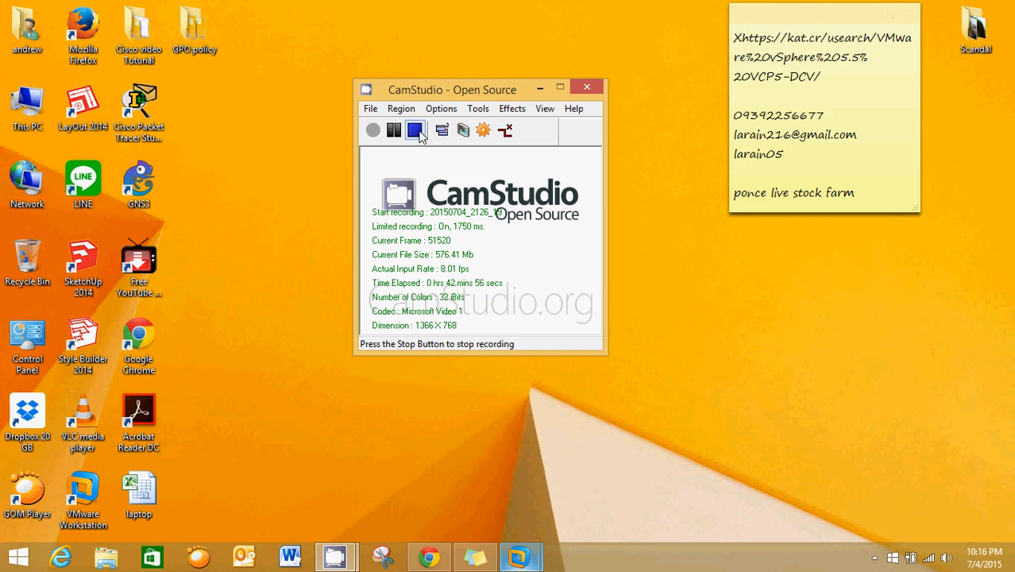